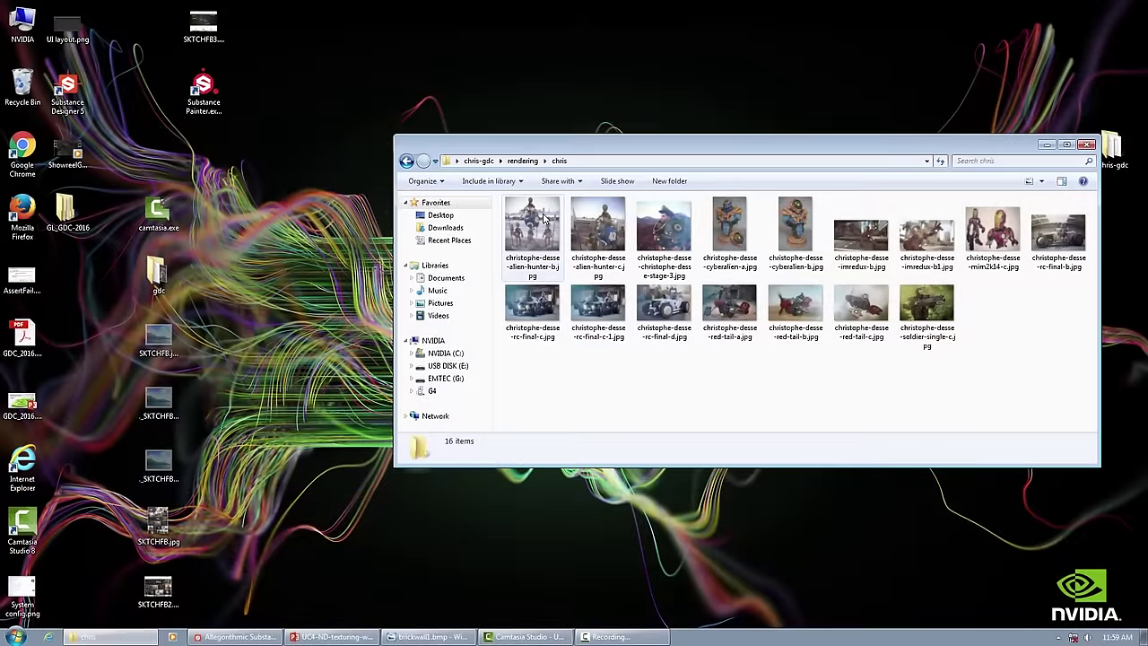
Open the alien hunters render full-size and page through the chris renders past the two-figure Iron Man image
double_click(532, 222)
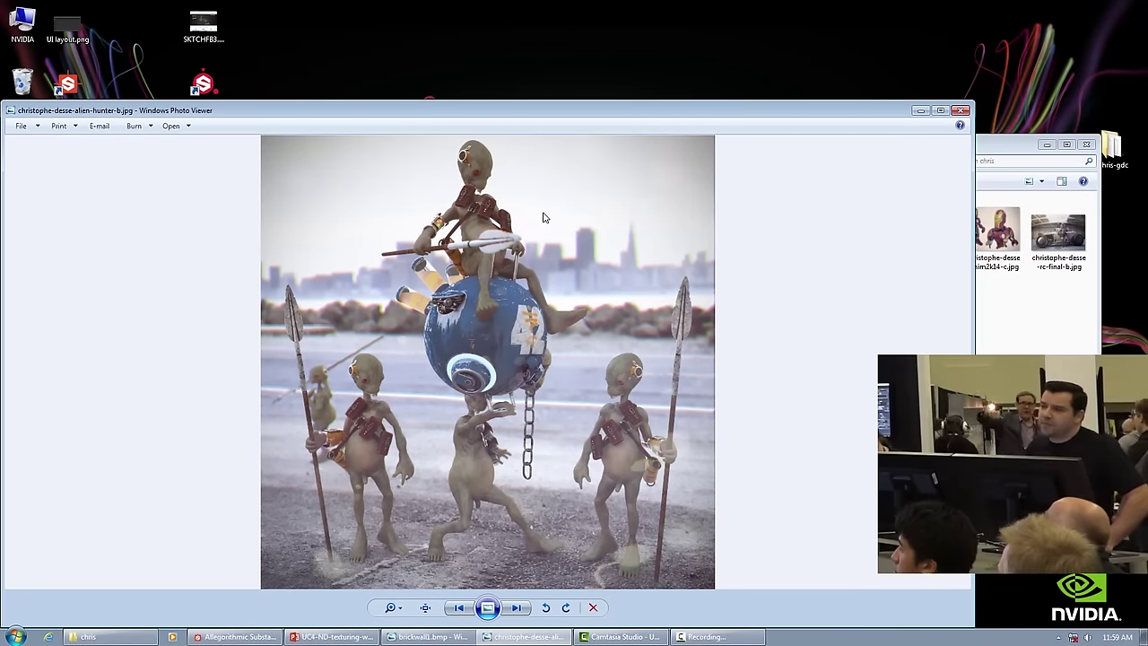
key(Right)
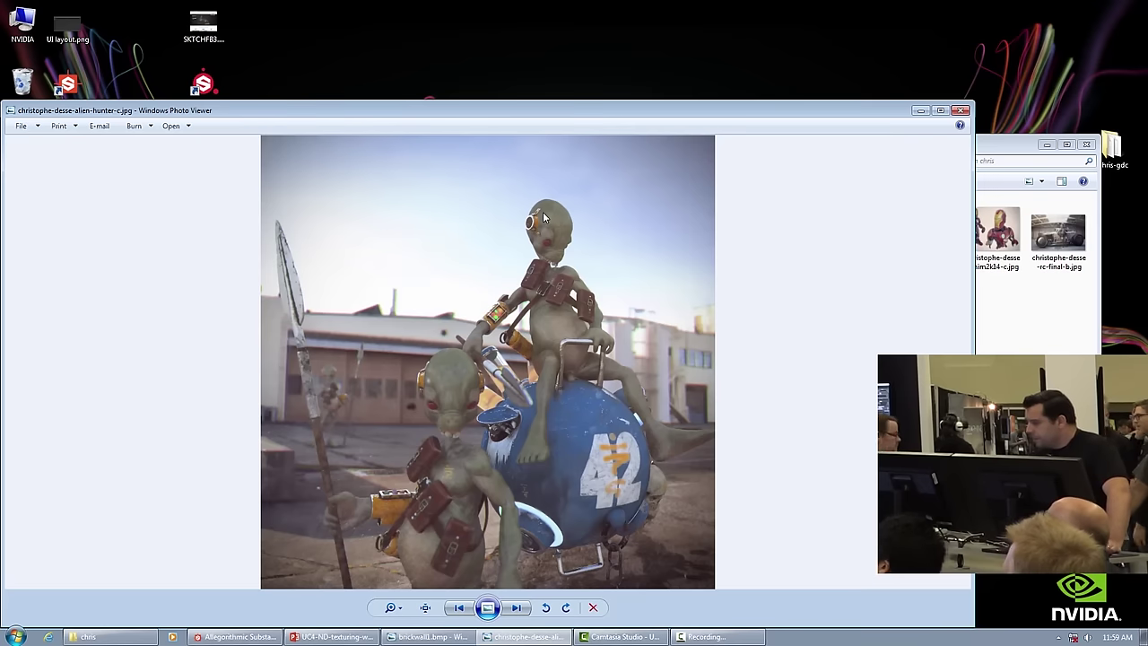
key(Right)
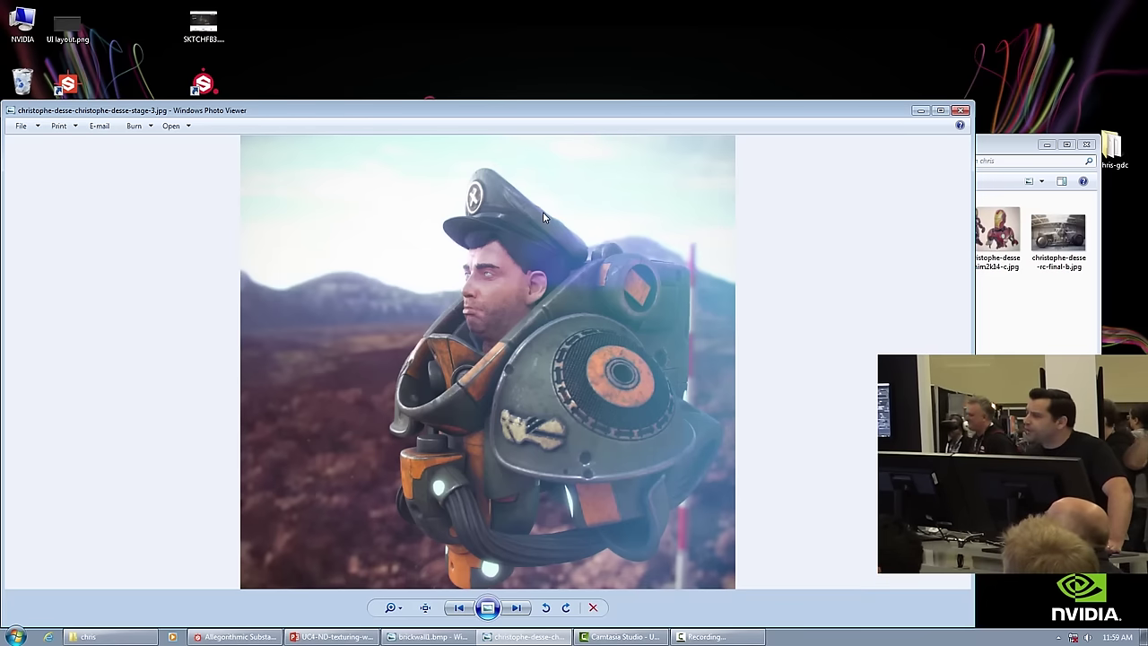
key(Right)
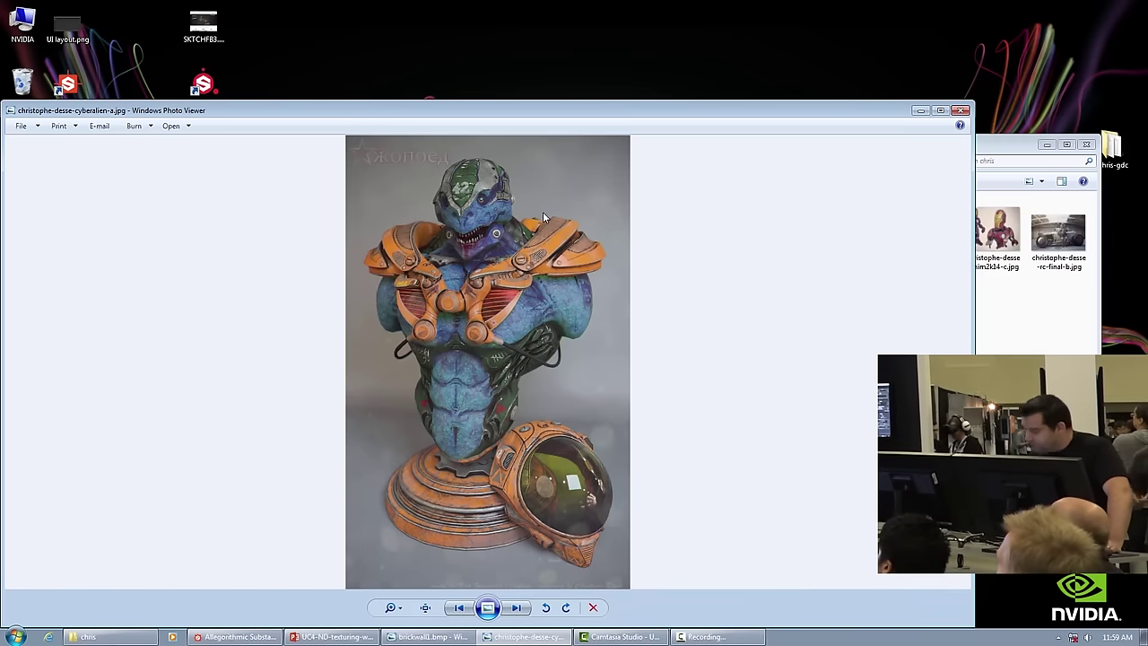
key(Right)
key(Right)
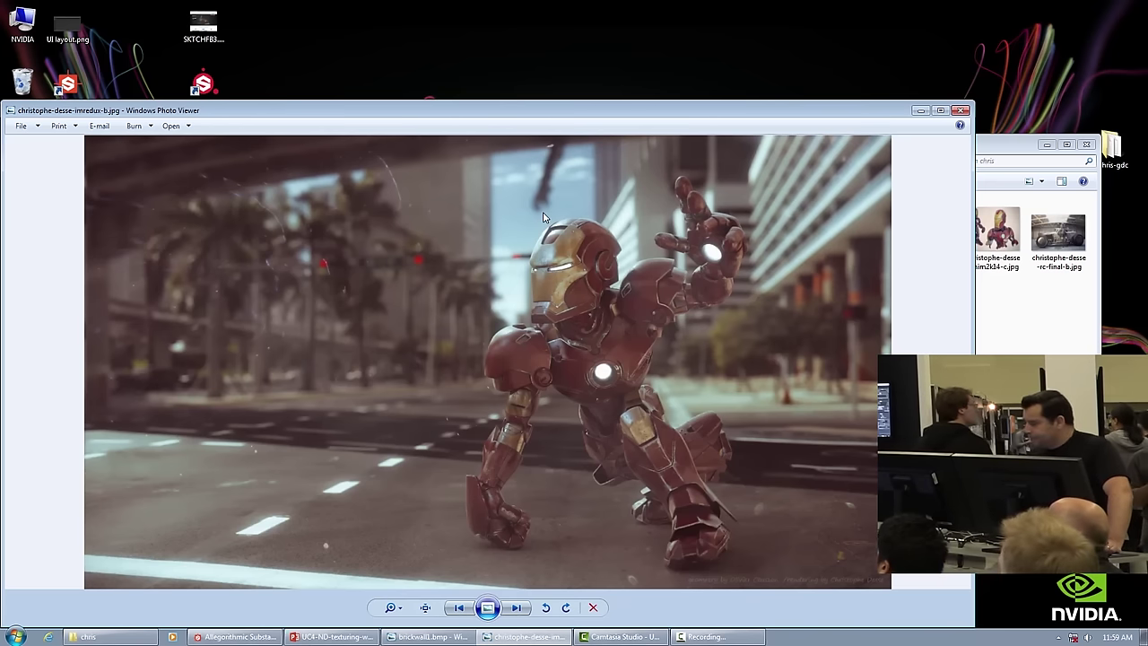
key(Right)
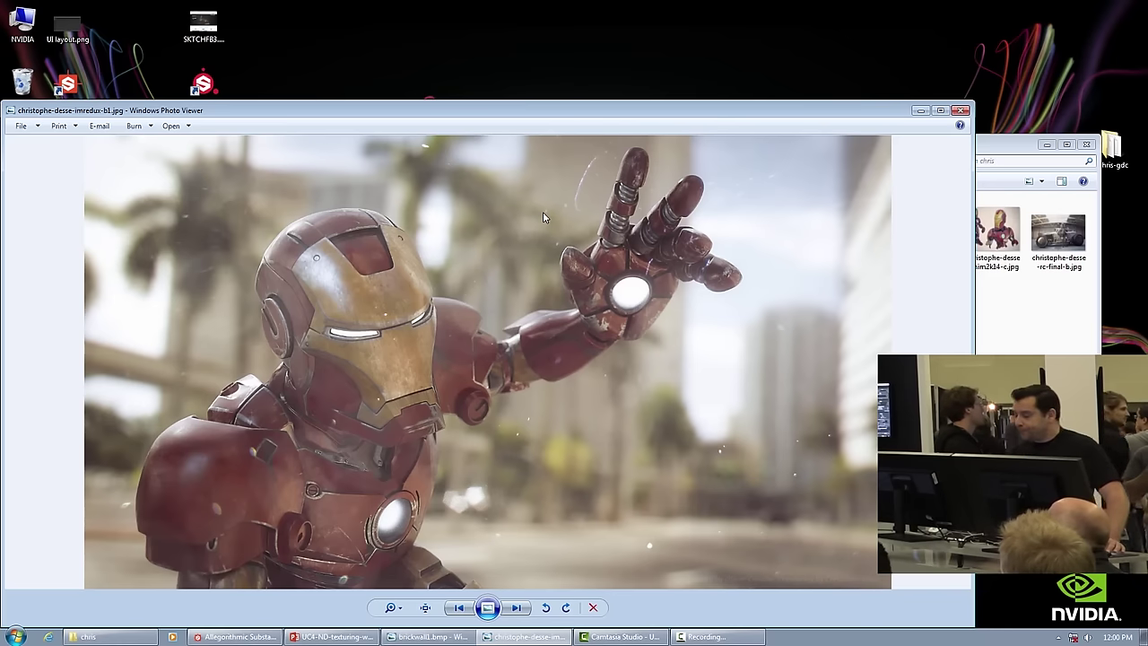
key(Right)
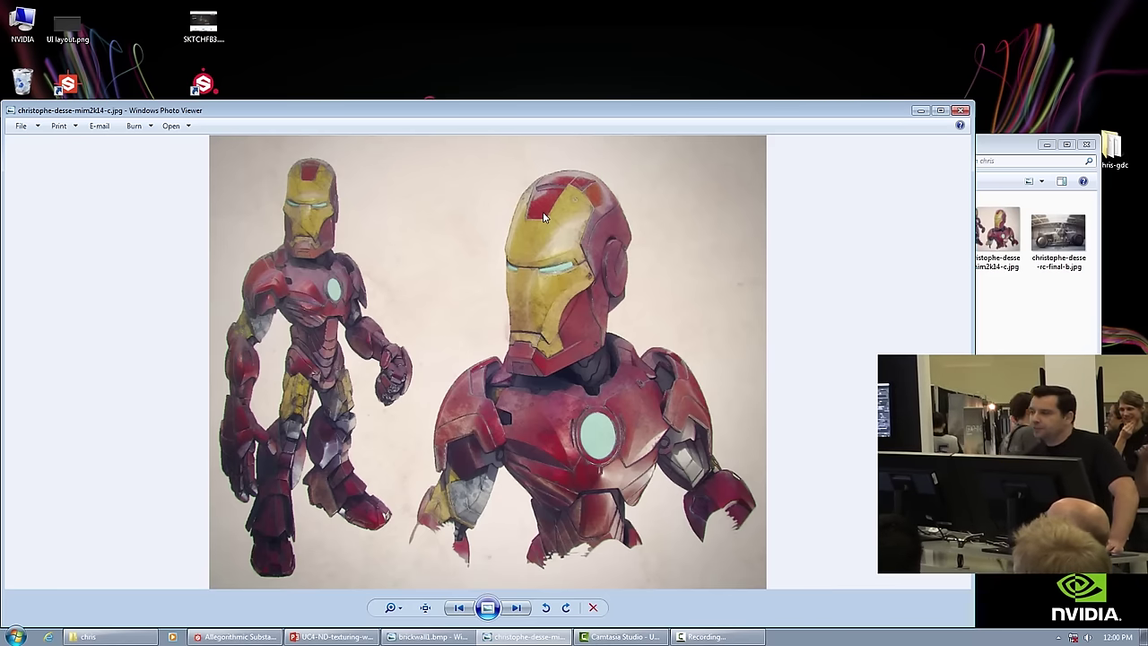
key(Right)
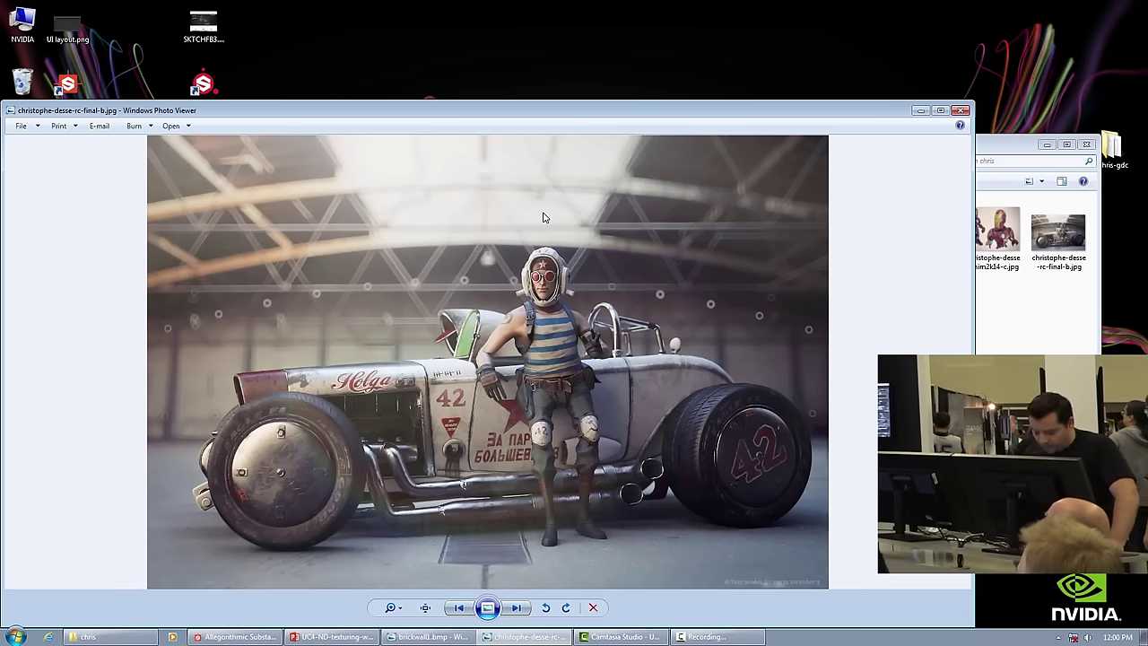
Cycle through the hot-rod, red-tail plane and soldier renders back to the alien hunters, then close the viewer
key(Right)
key(Right)
key(Right)
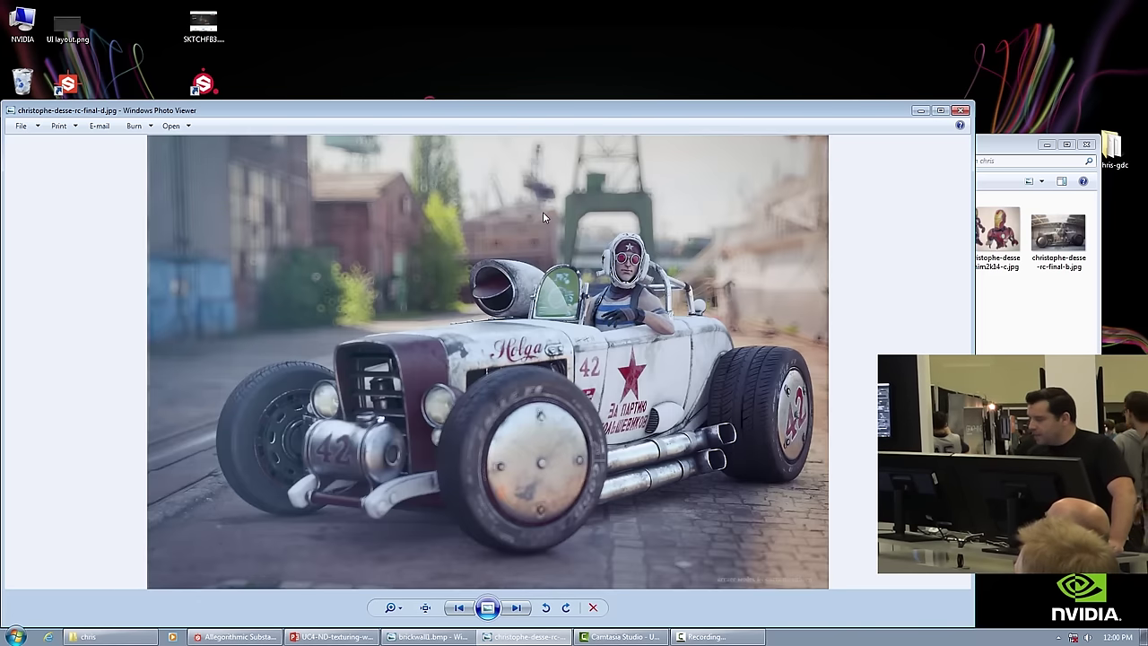
key(Right)
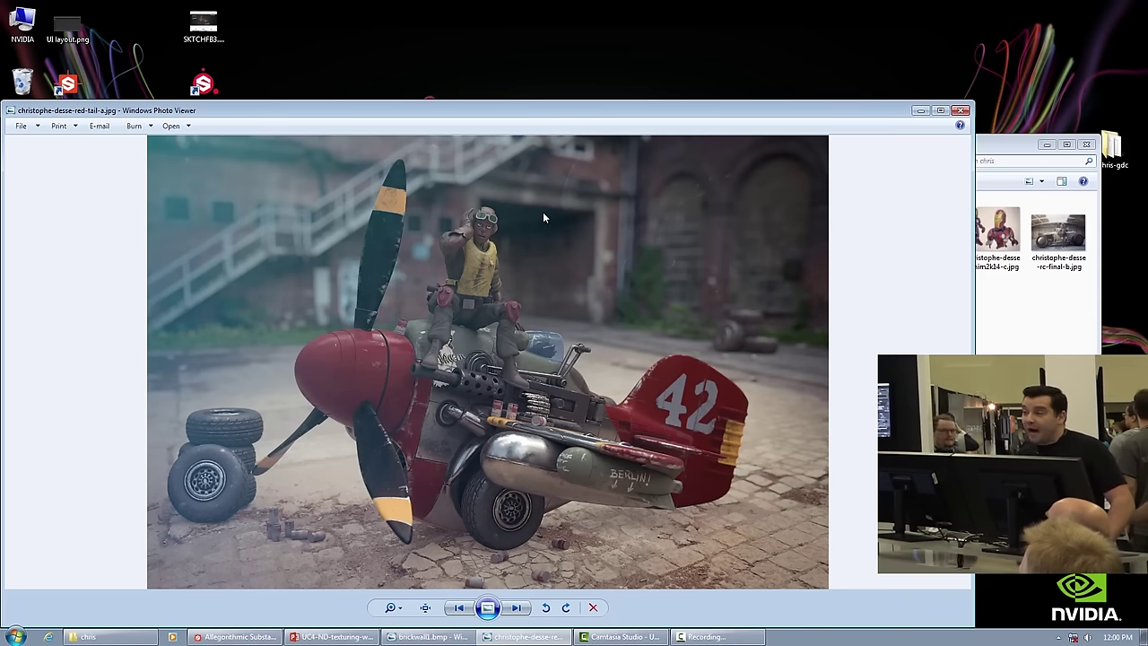
key(Right)
key(Left)
key(Left)
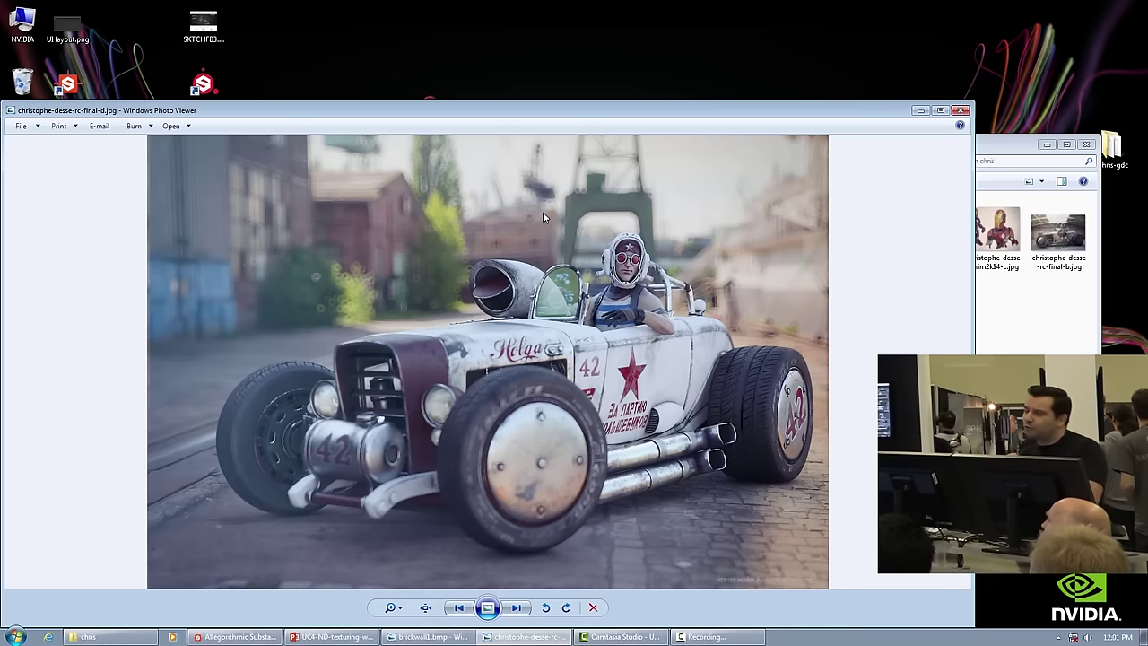
key(Left)
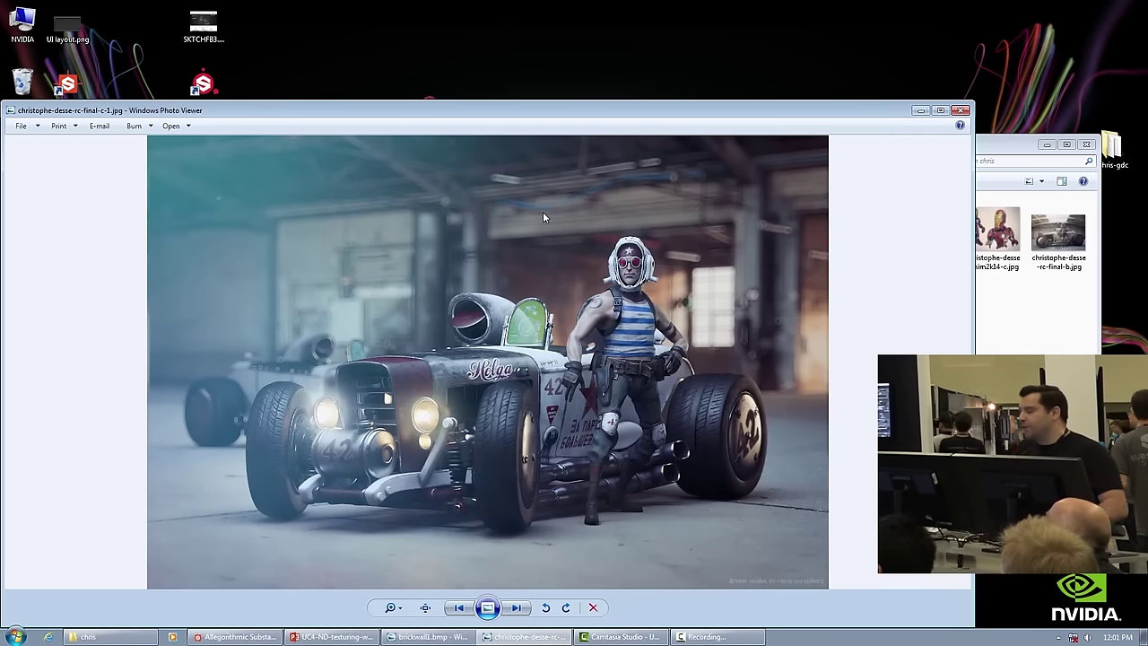
key(Right)
key(Right)
key(Right)
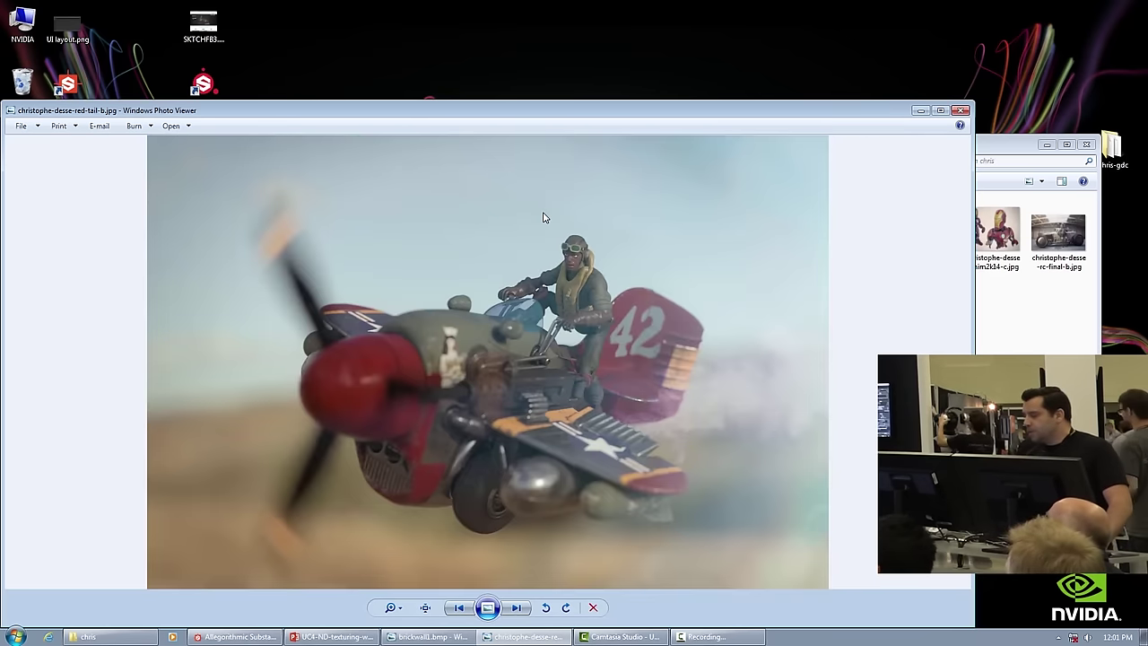
key(Right)
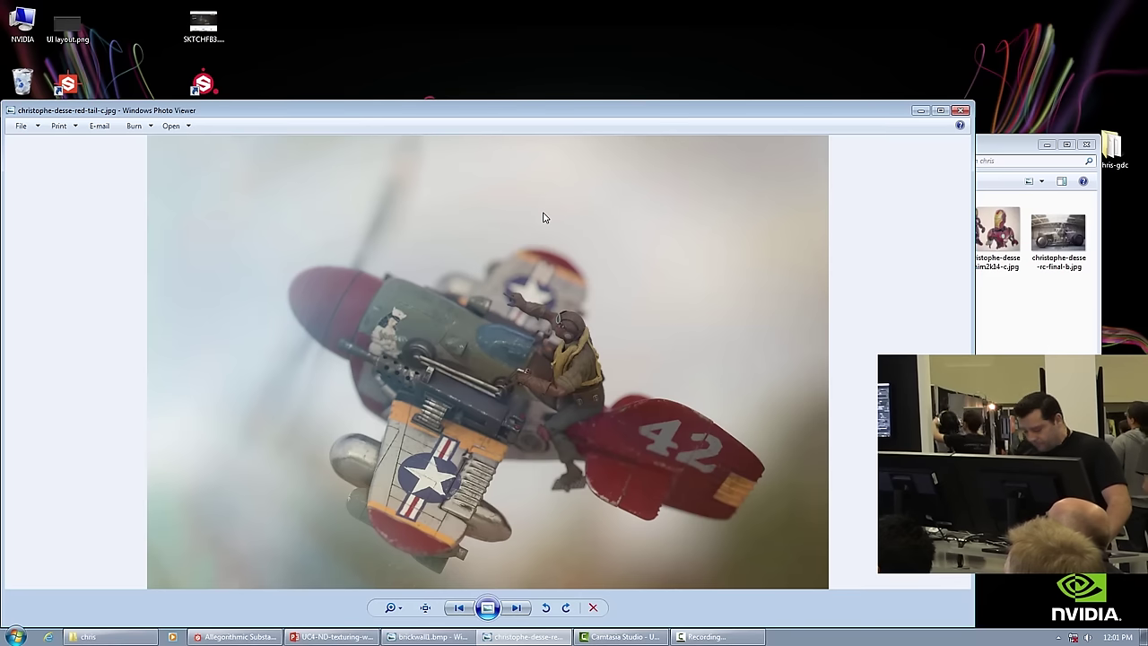
key(Right)
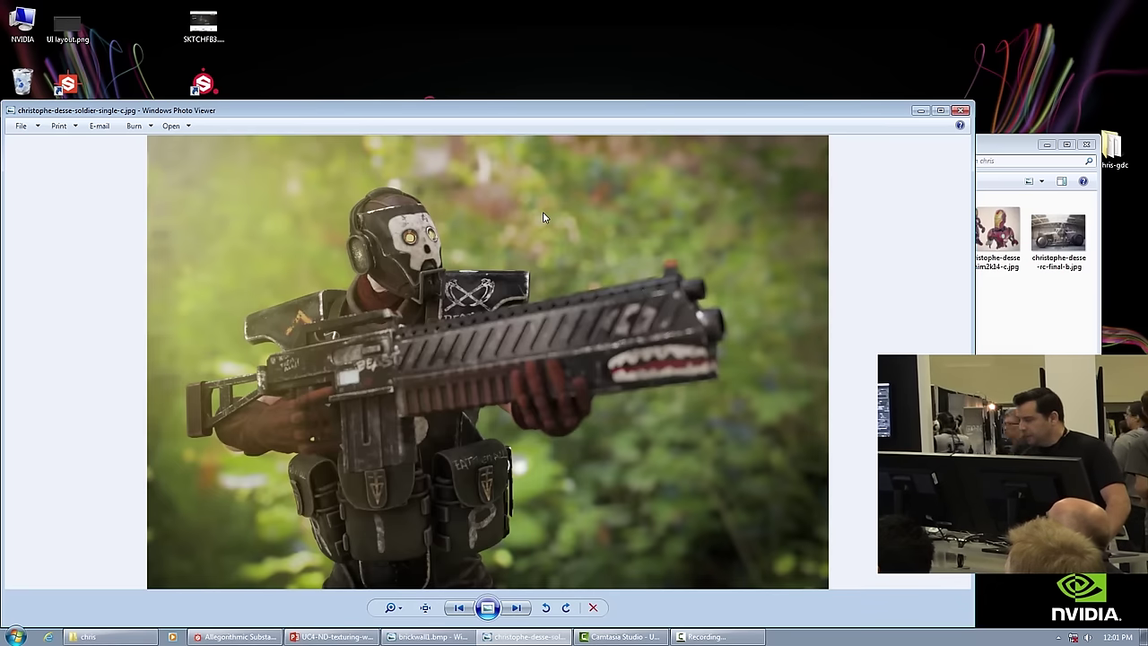
key(Right)
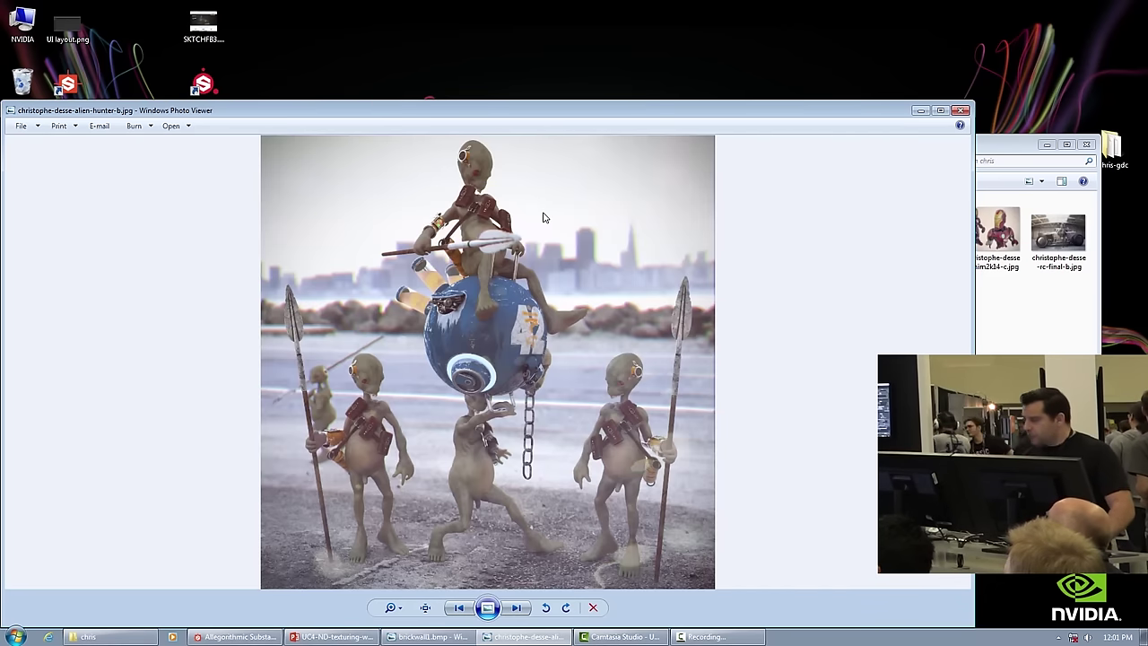
click(961, 111)
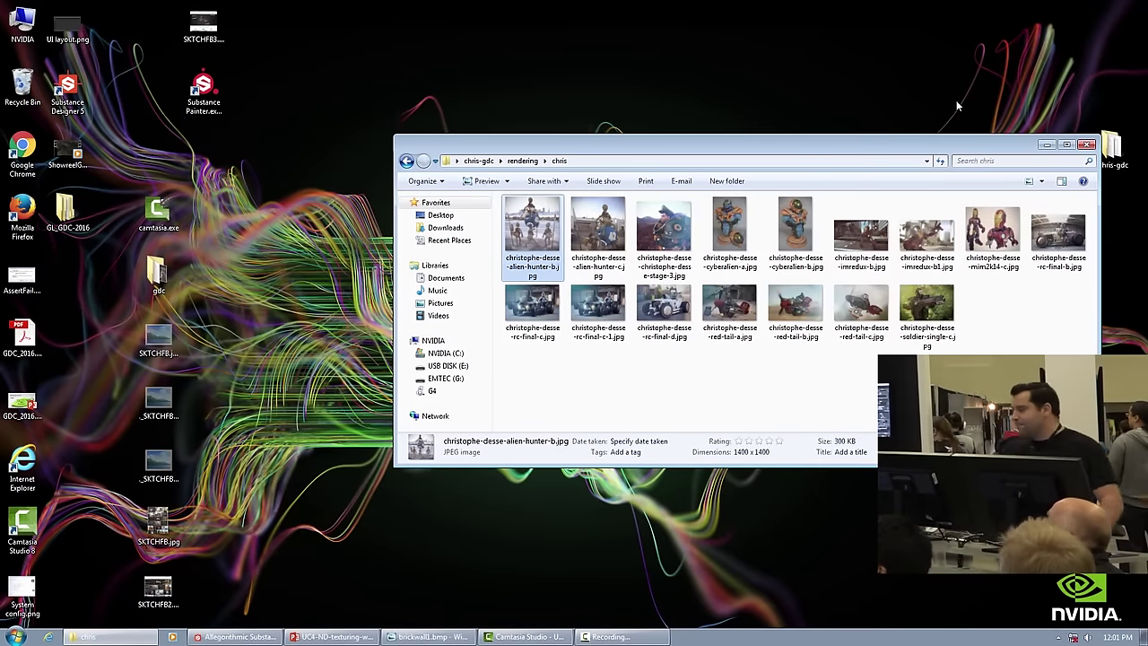
Go up to the rendering folder, open the weapons folder and view akcamo.png
click(406, 160)
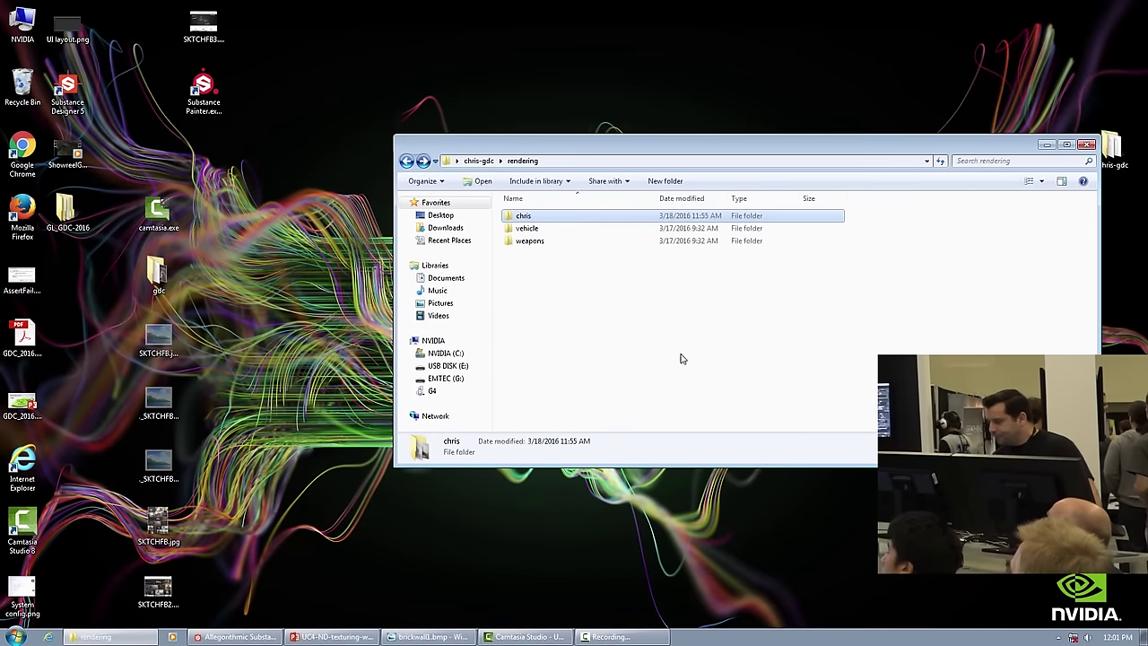
click(541, 242)
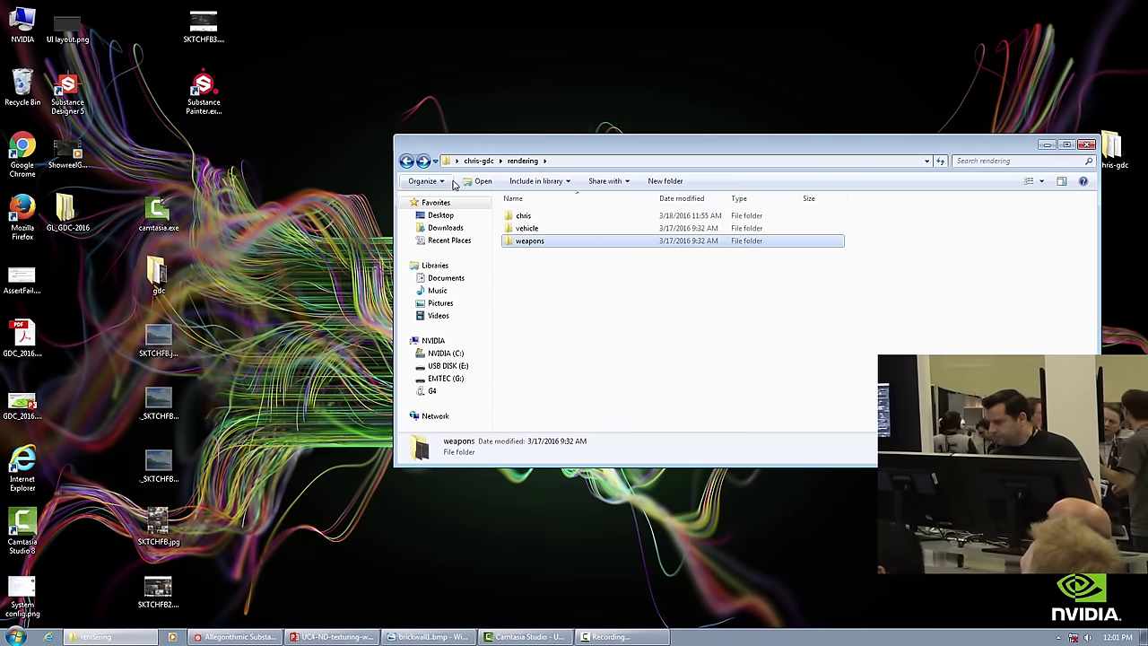
double_click(529, 242)
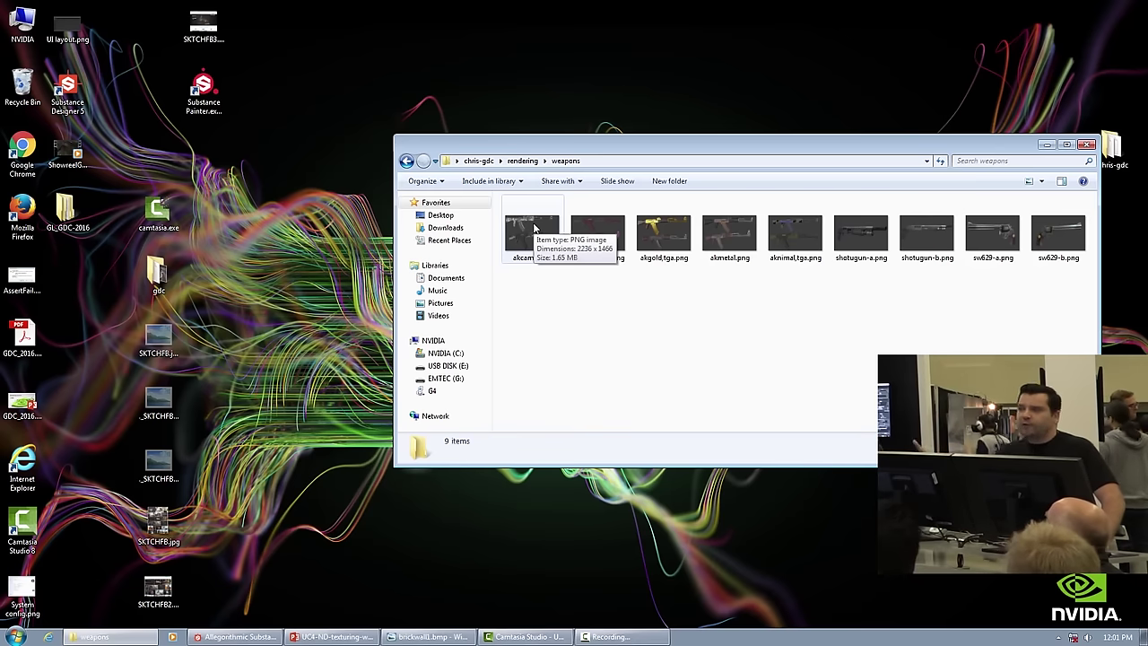
double_click(527, 225)
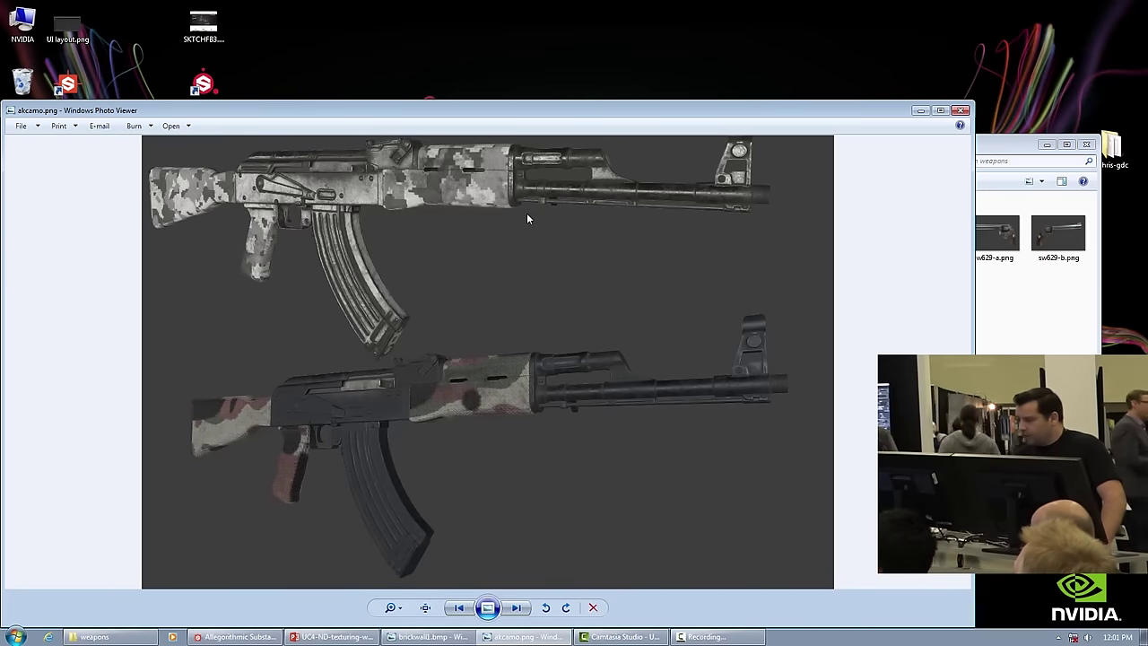
Step through the AK, shotgun, revolver and gold AK renders, then close the viewer
key(Right)
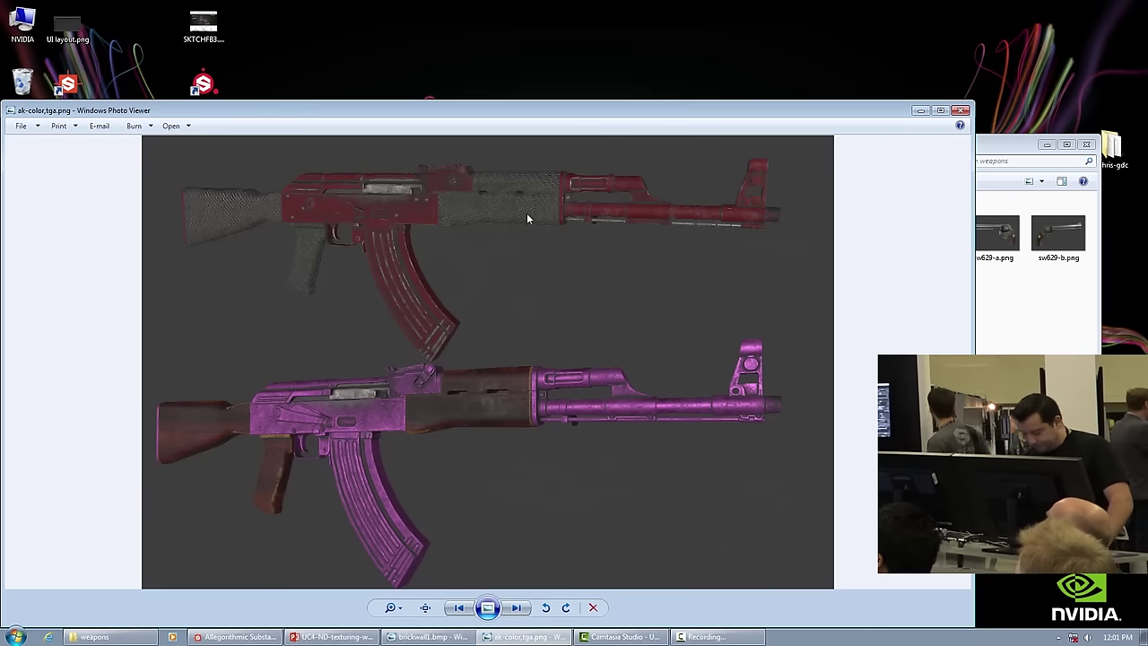
key(Right)
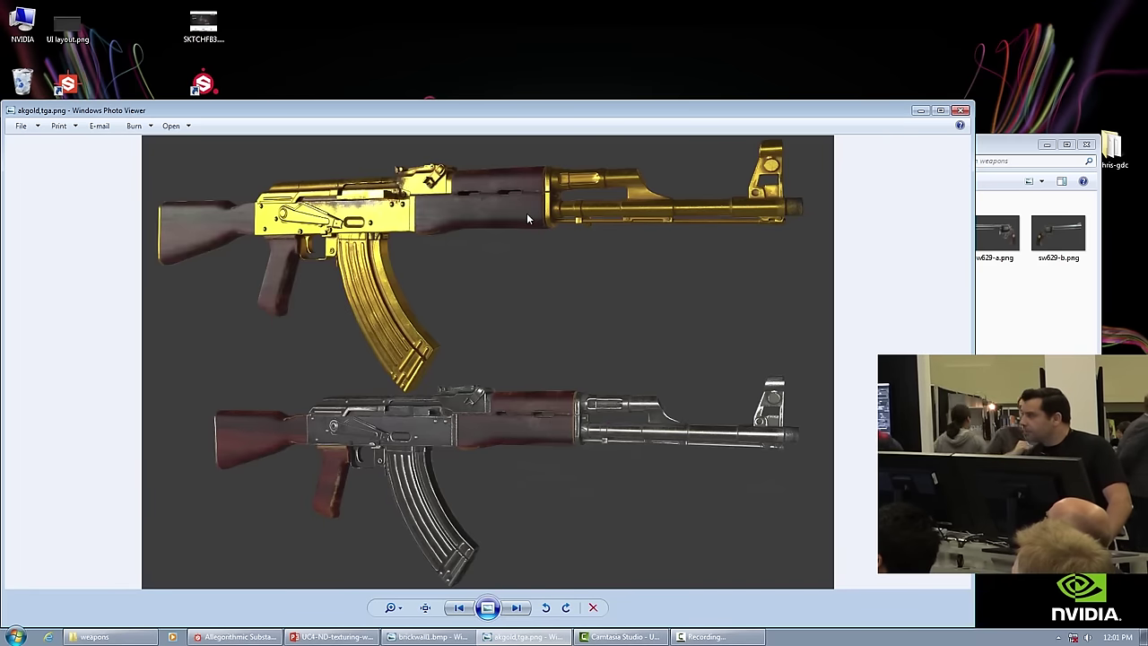
key(Right)
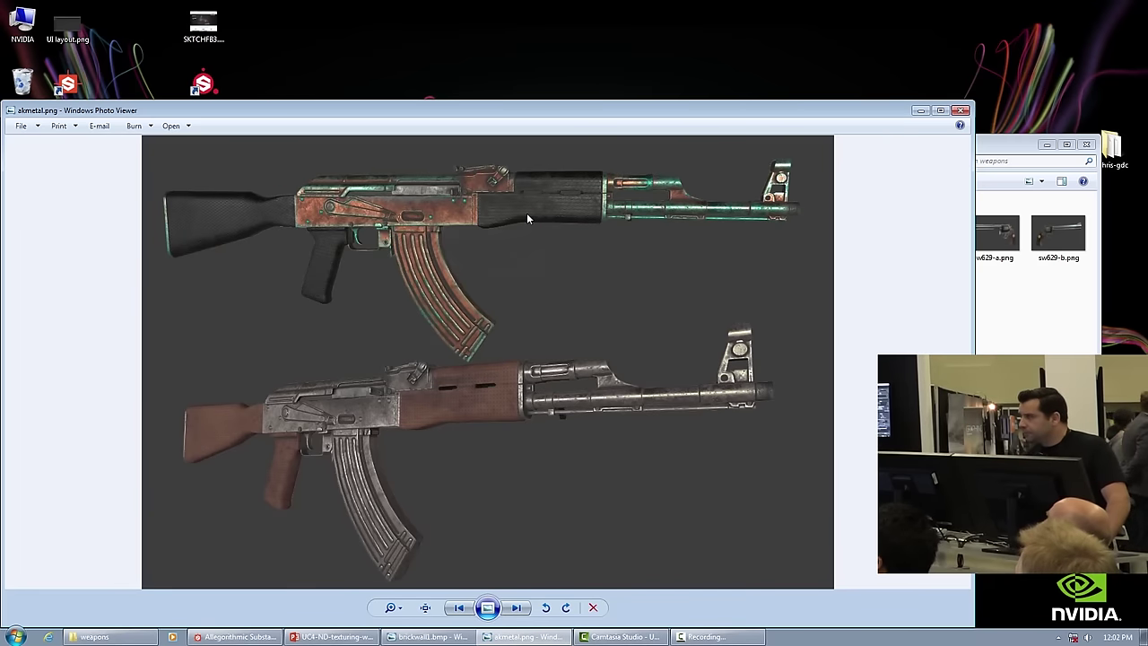
key(Right)
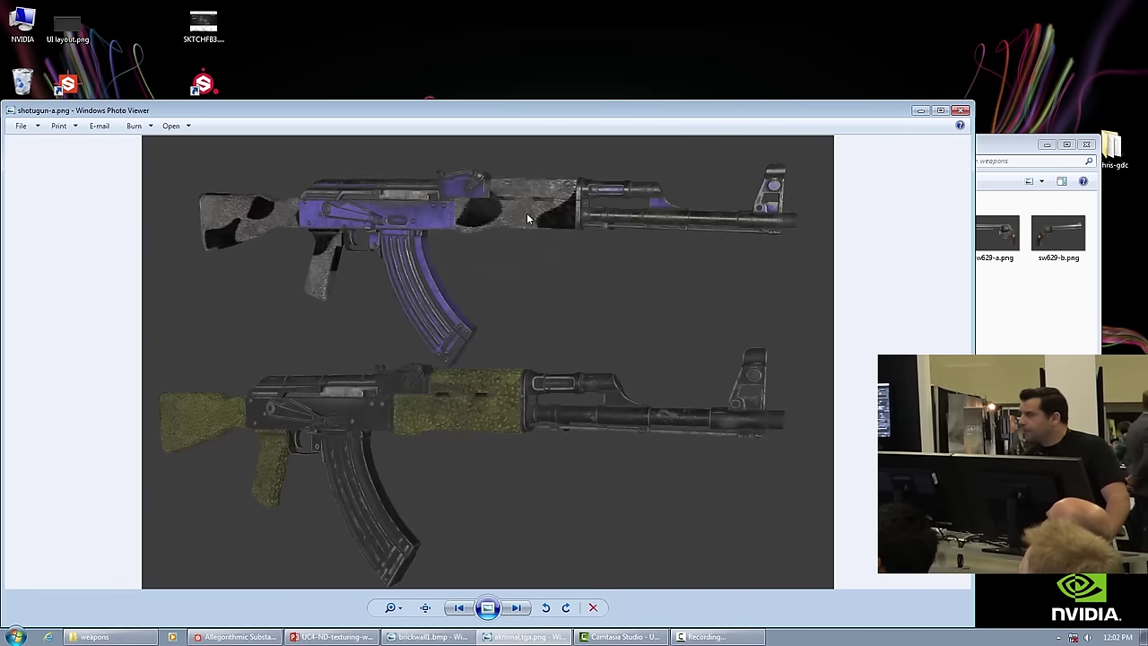
key(Right)
key(Right)
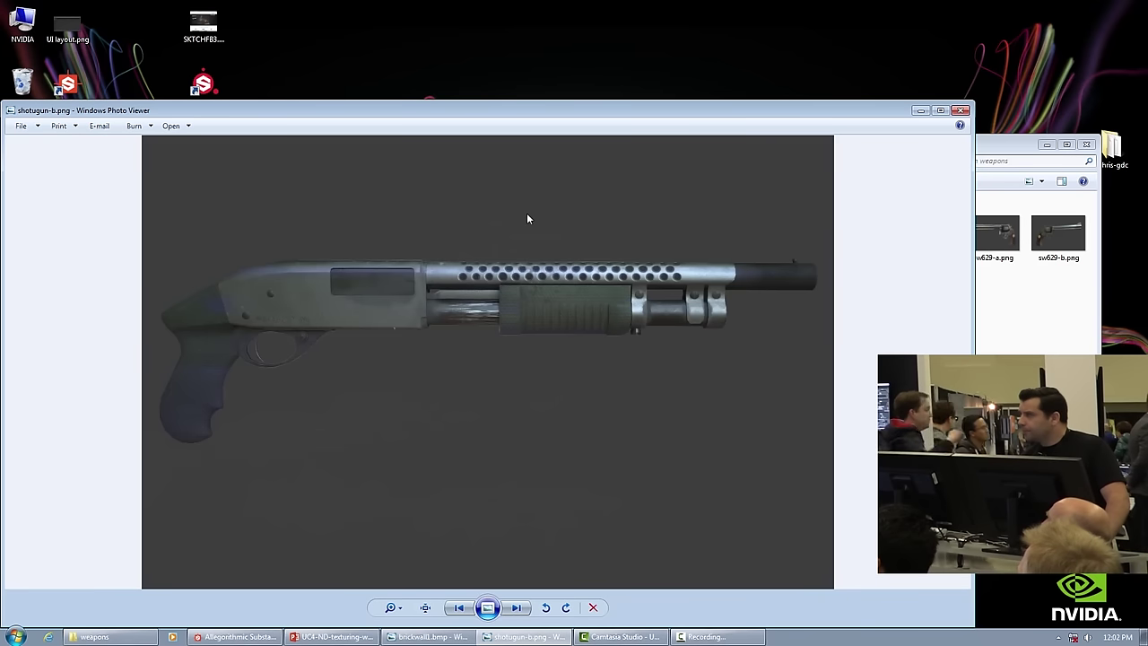
key(Left)
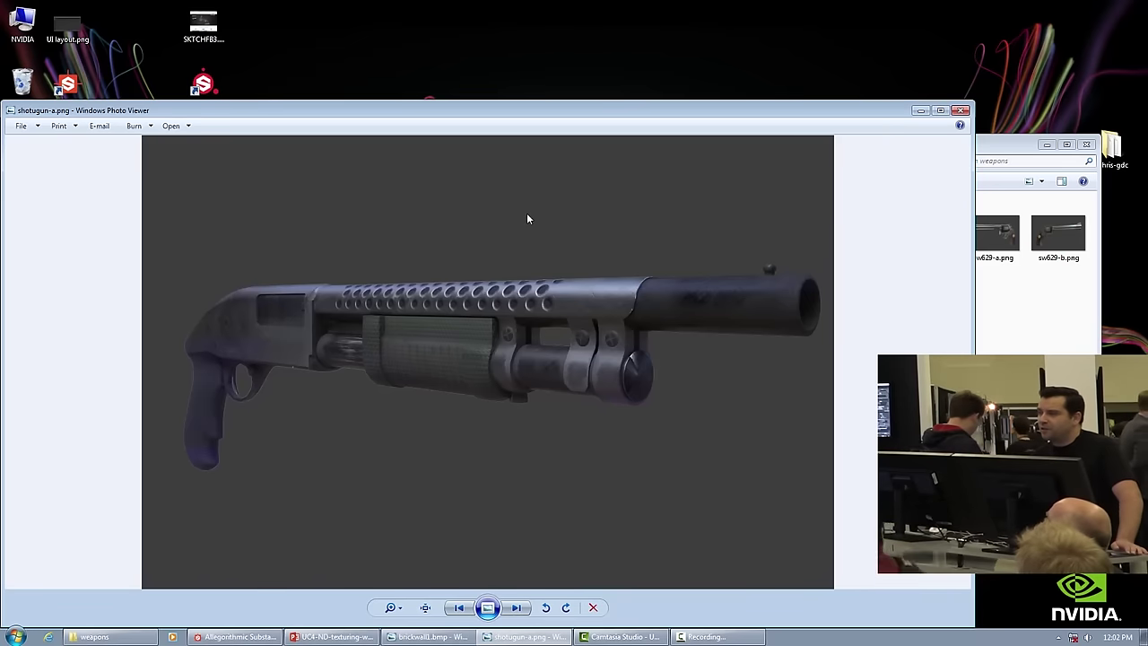
key(Right)
key(Right)
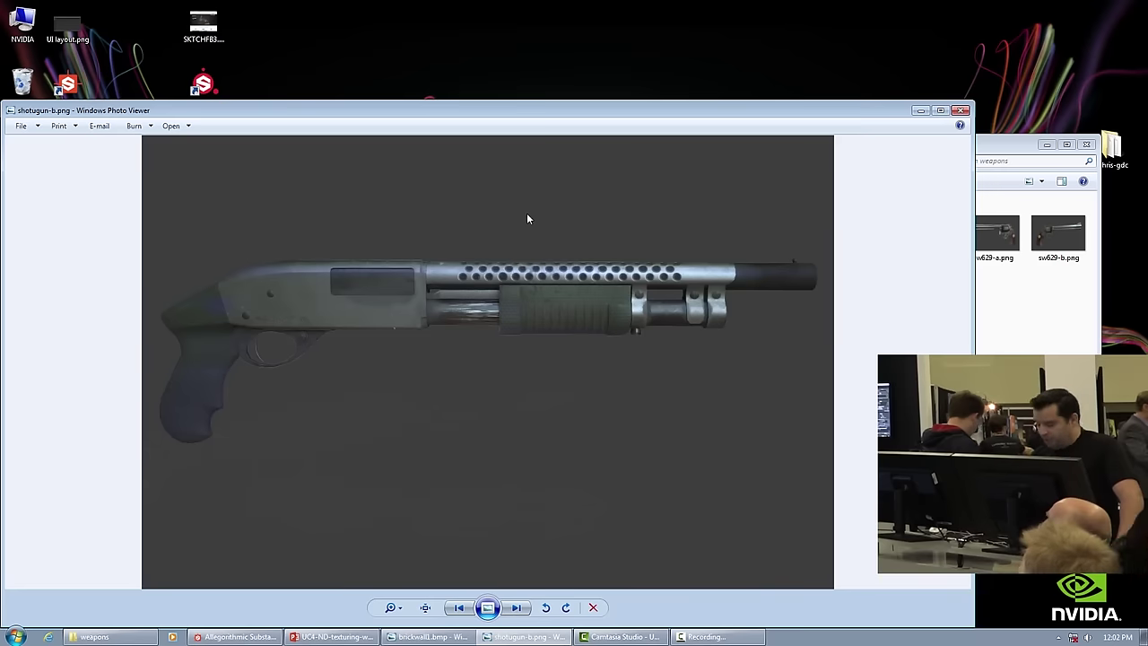
key(Right)
key(Right)
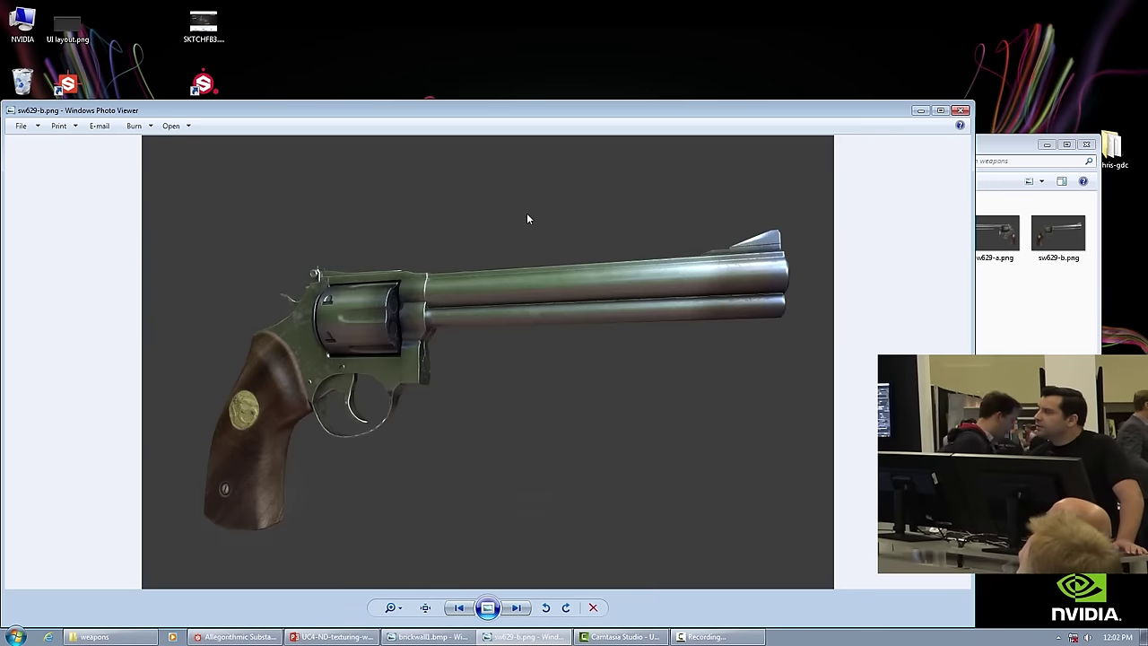
key(Right)
key(Right)
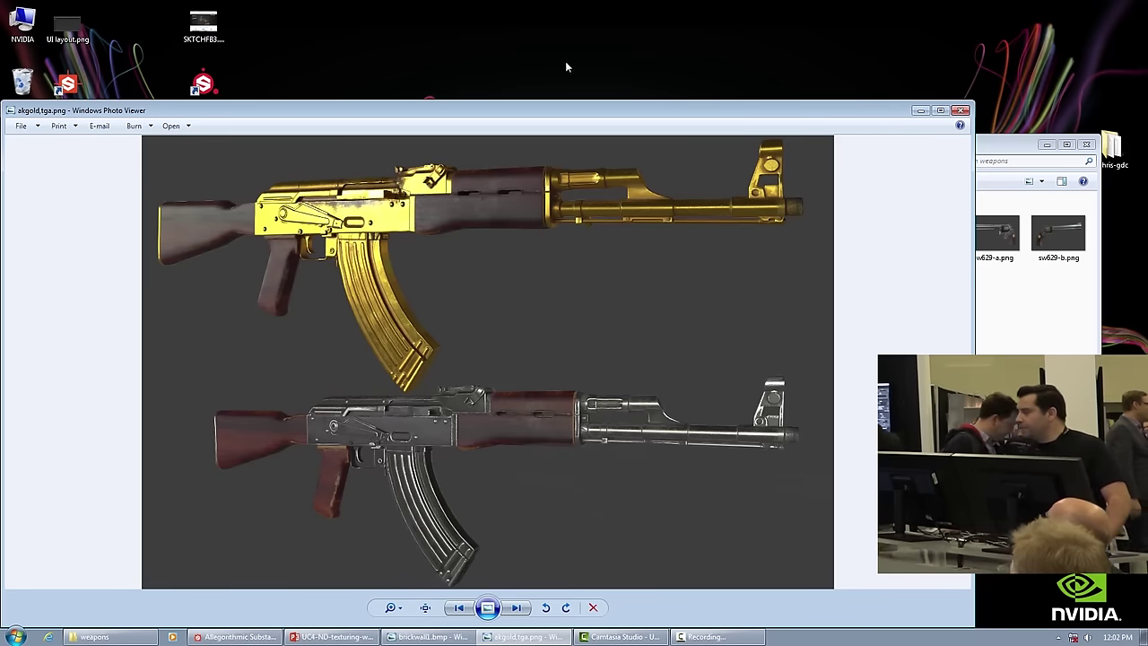
click(960, 109)
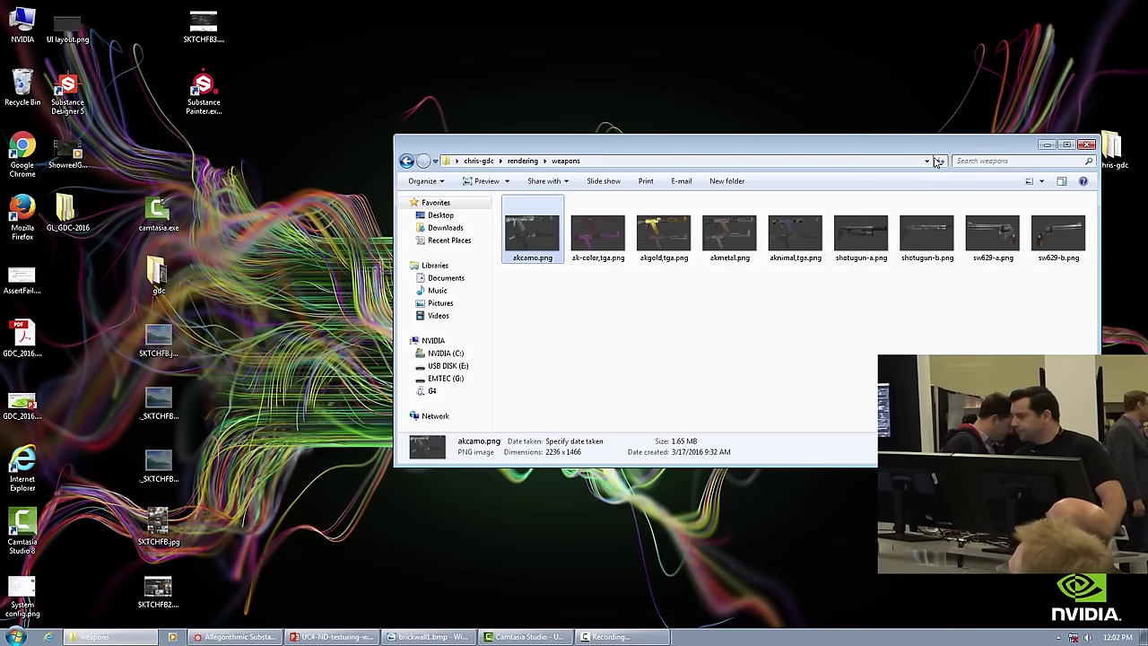
From the chris-gdc folder, drag ak-painter-cd-mp2.spp onto Substance Painter to open it
click(1086, 144)
double_click(1114, 148)
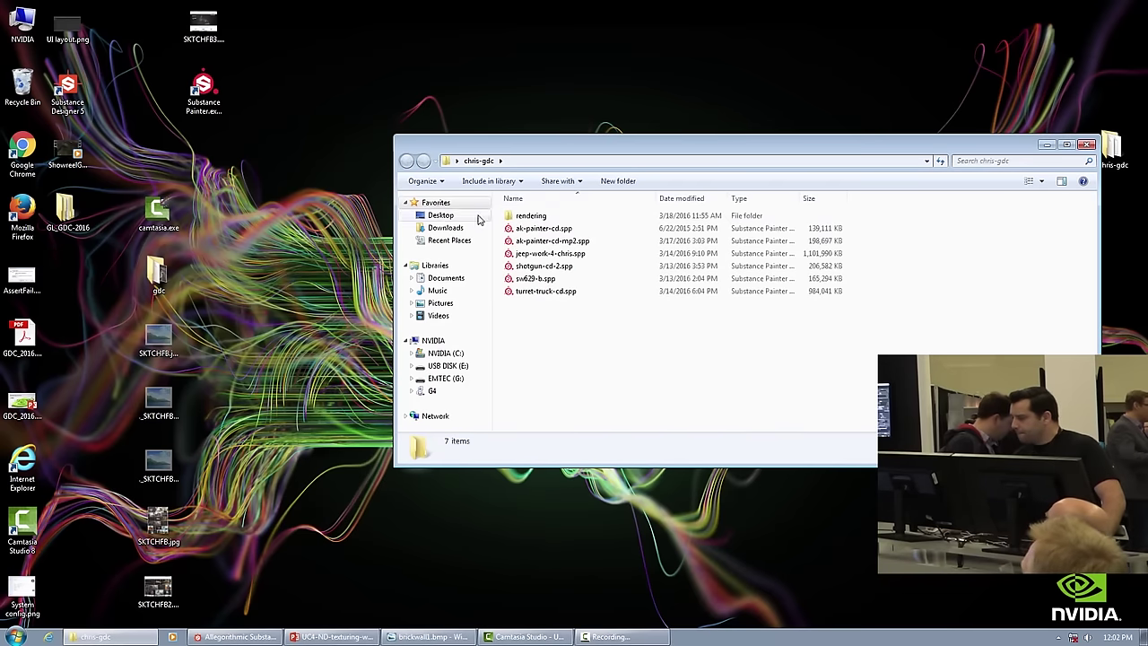
click(576, 244)
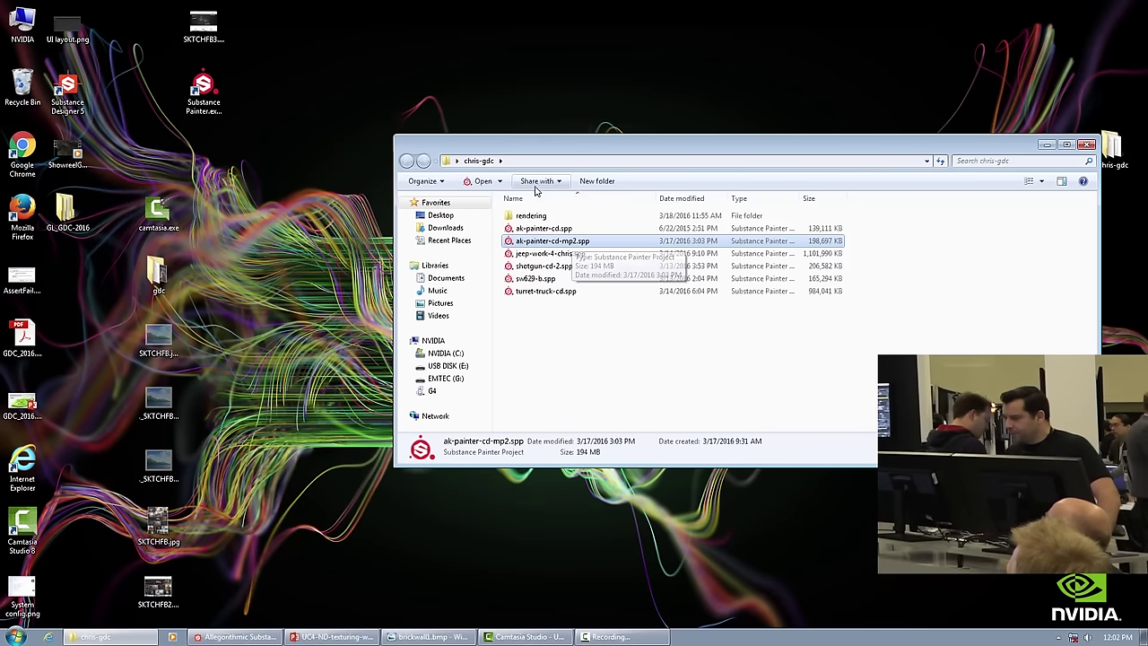
drag(516, 144, 457, 119)
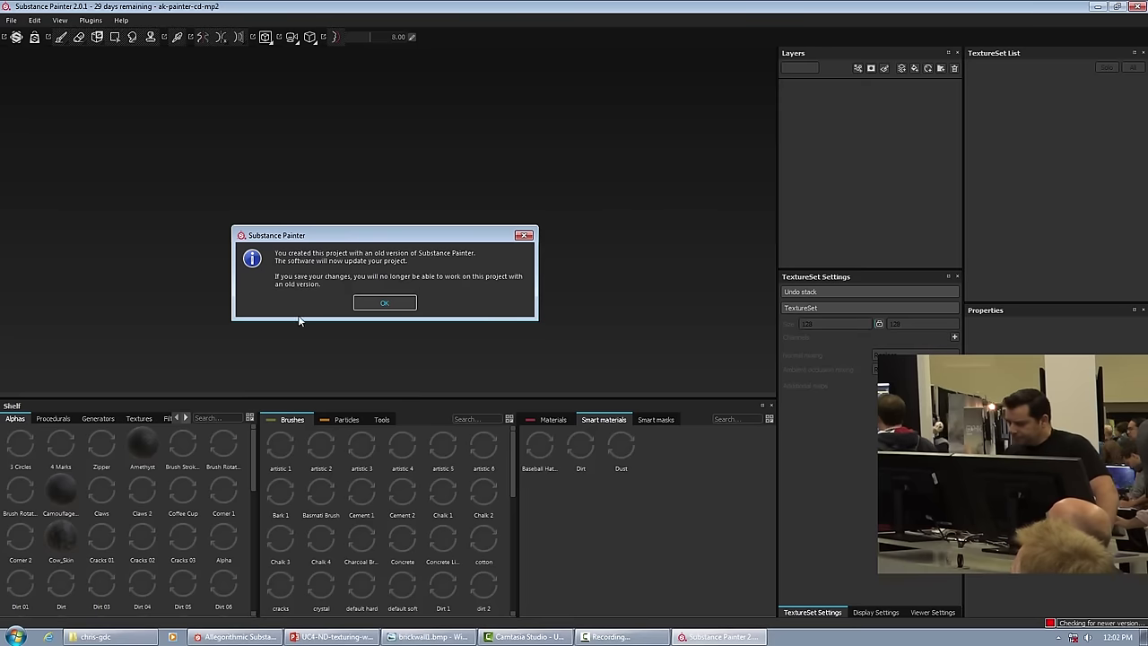
Accept the old-project update notice and orbit around the loaded AK rifle
click(386, 304)
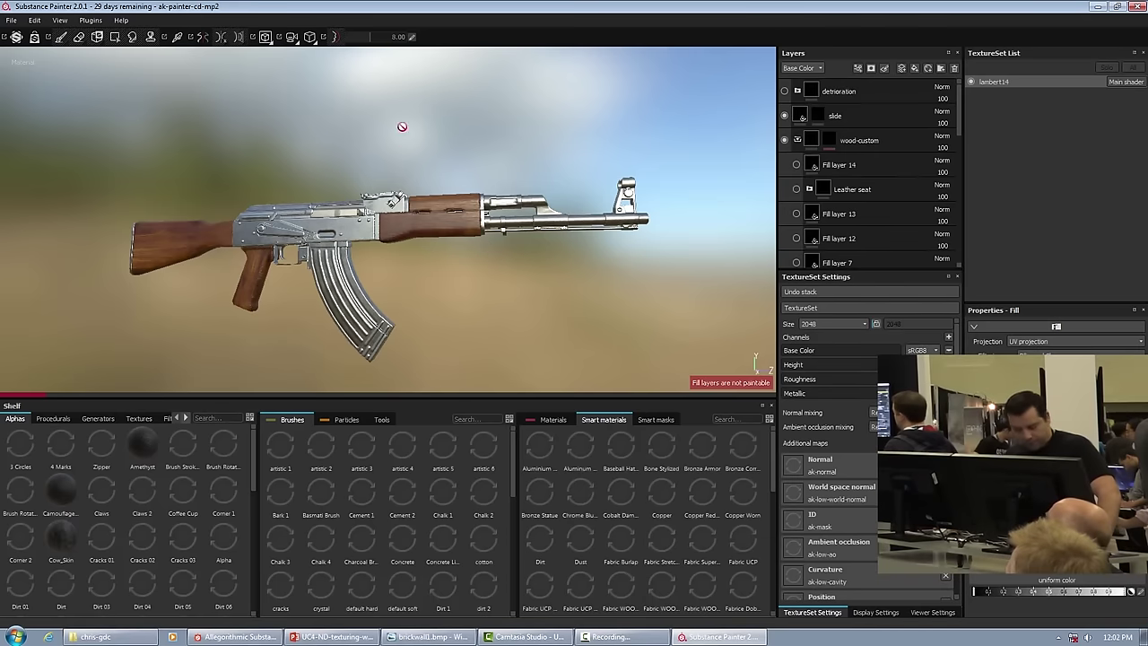
scroll(346, 239, up, 3)
alt+drag(345, 239, 394, 249)
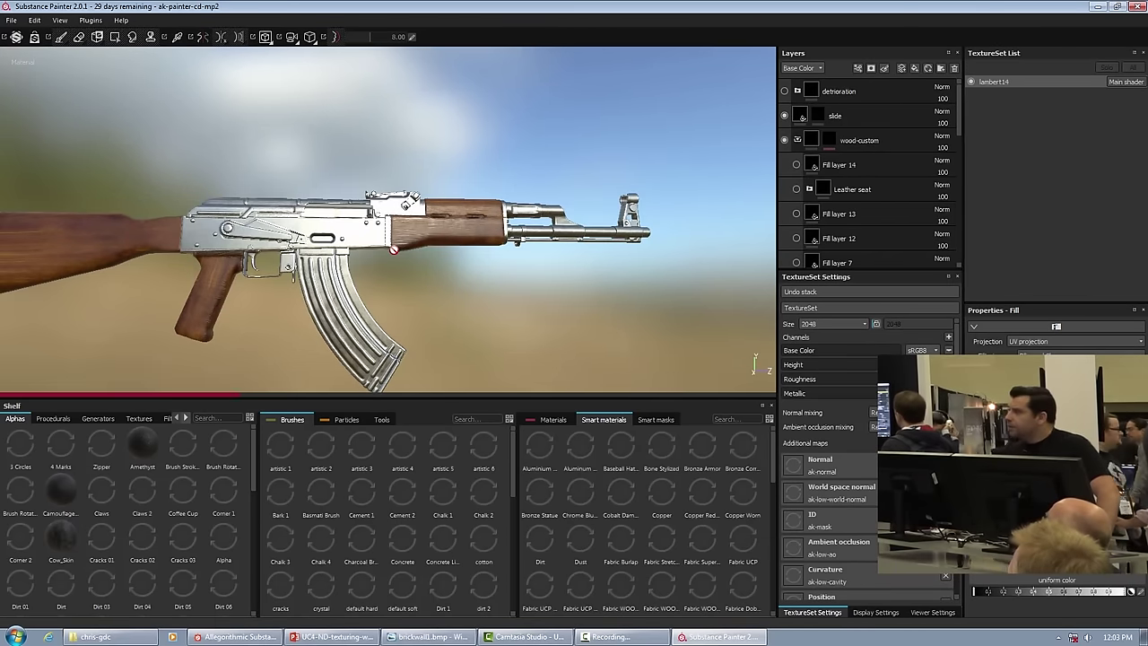
scroll(834, 179, down, 1)
scroll(808, 144, up, 1)
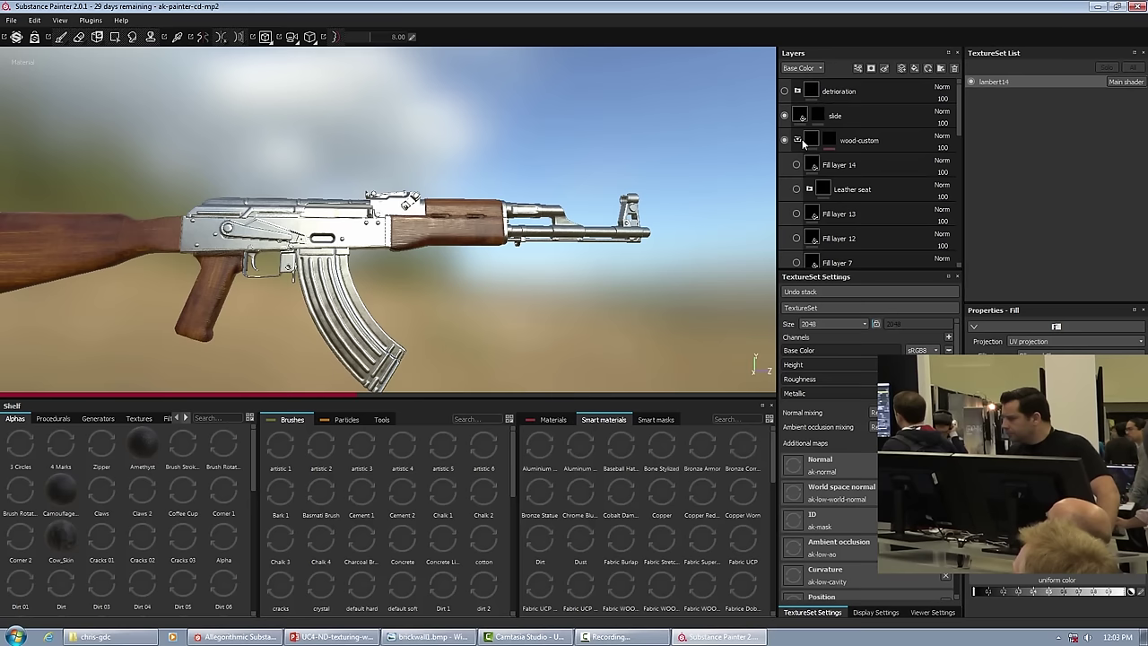
scroll(786, 148, down, 3)
scroll(796, 170, down, 5)
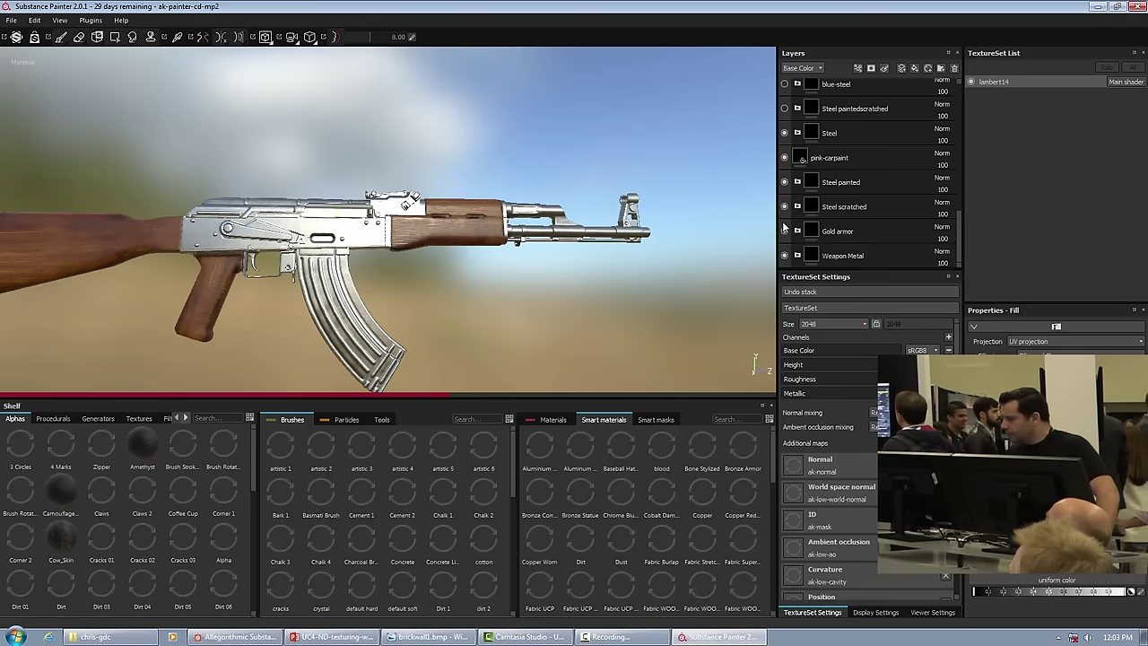
scroll(788, 175, up, 1)
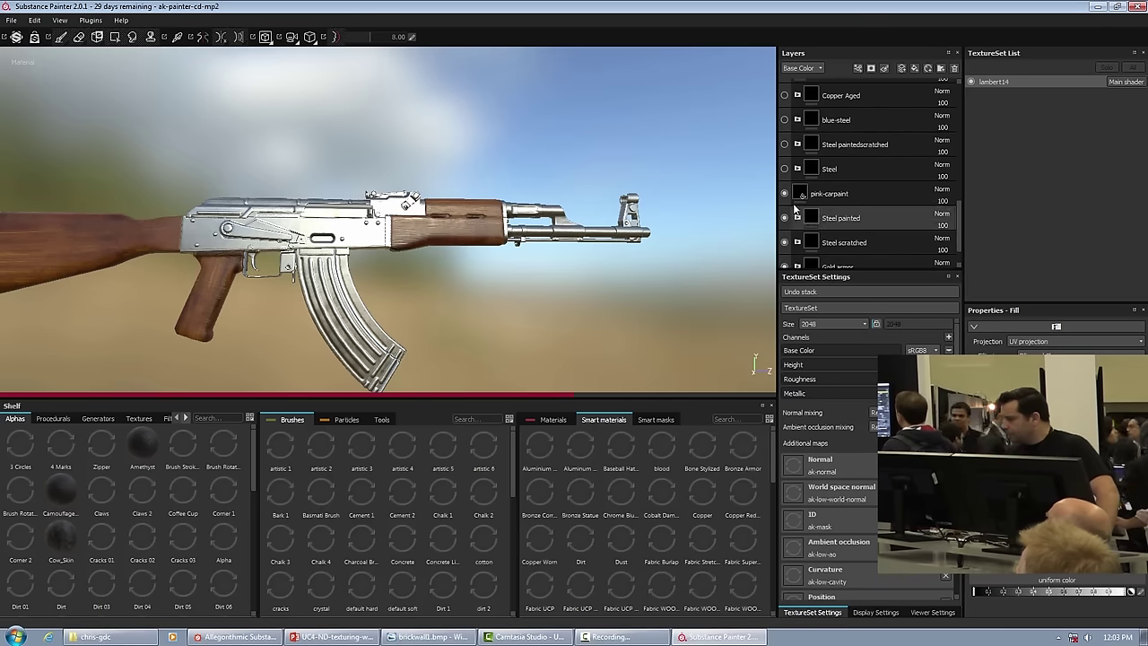
Hide the pink-carpaint, Steel painted, Steel scratched and Gold armor layers to reveal dark steel
click(785, 194)
click(785, 218)
click(785, 242)
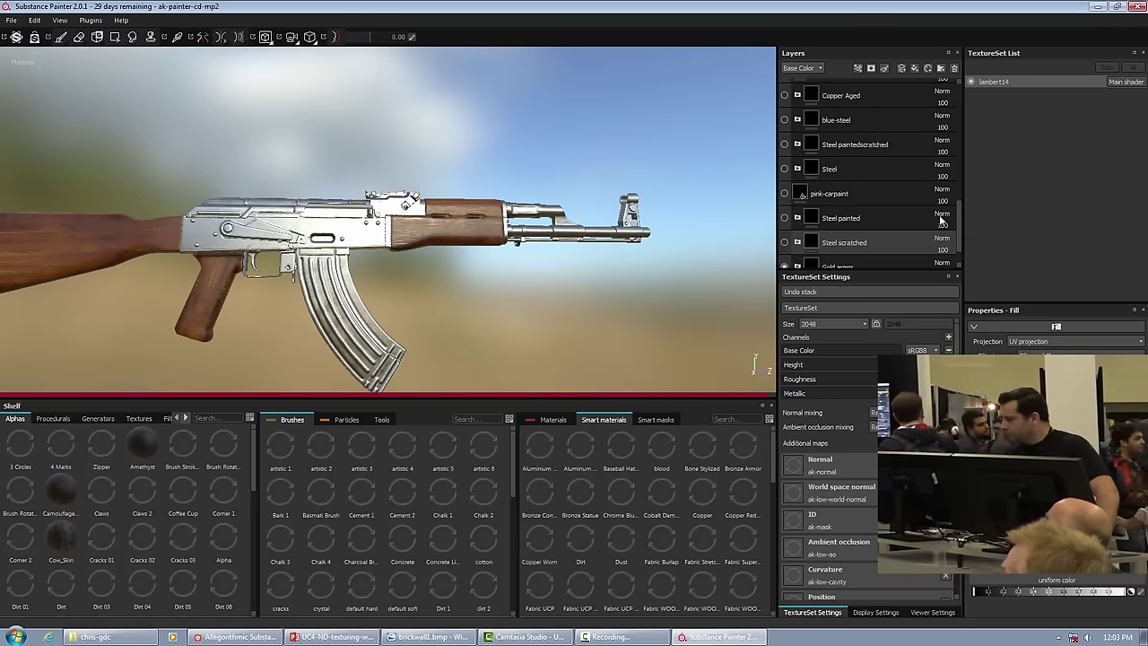
scroll(959, 231, down, 2)
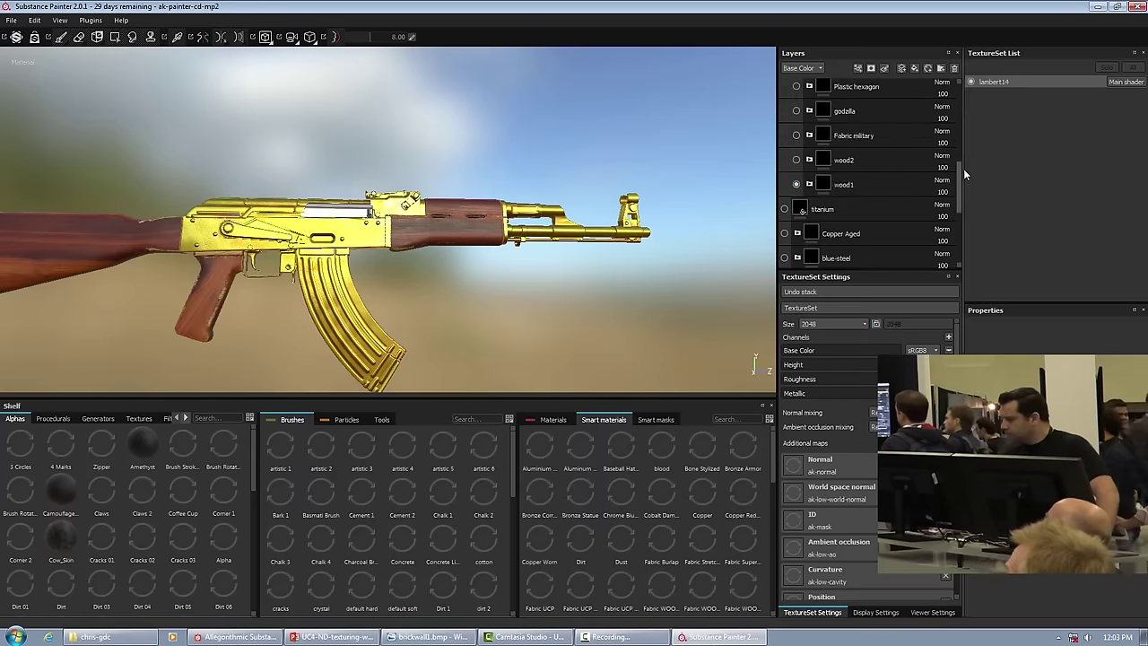
click(785, 231)
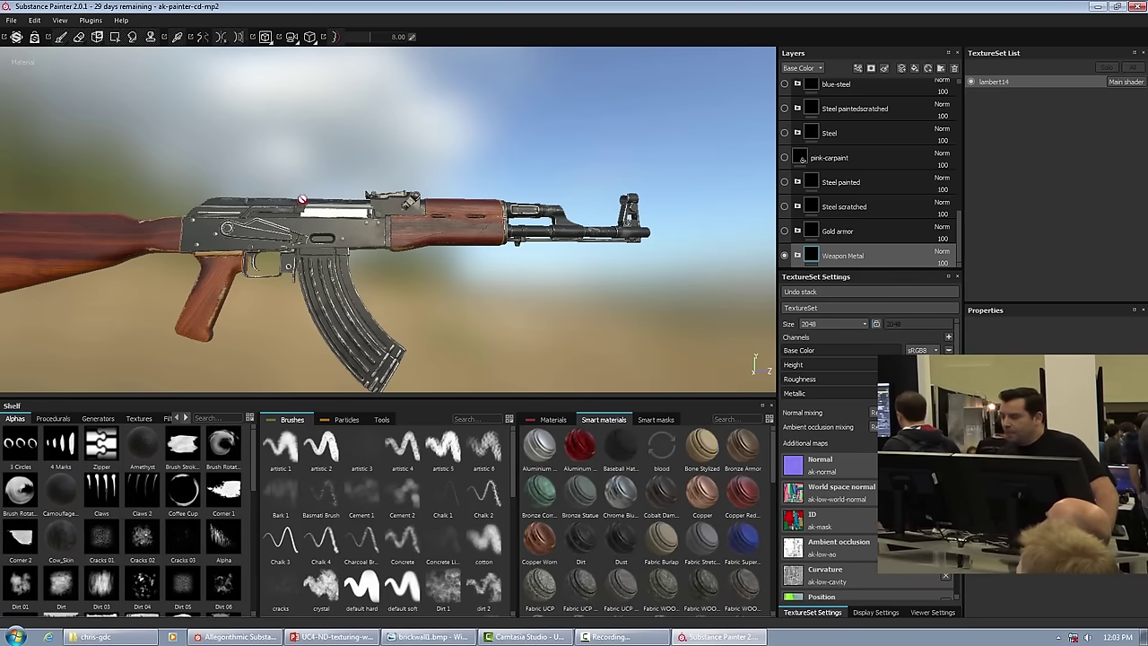
Frame the whole rifle and re-enable Gold armor, turning the metal gold
scroll(303, 200, down, 2)
middle_drag(296, 179, 375, 185)
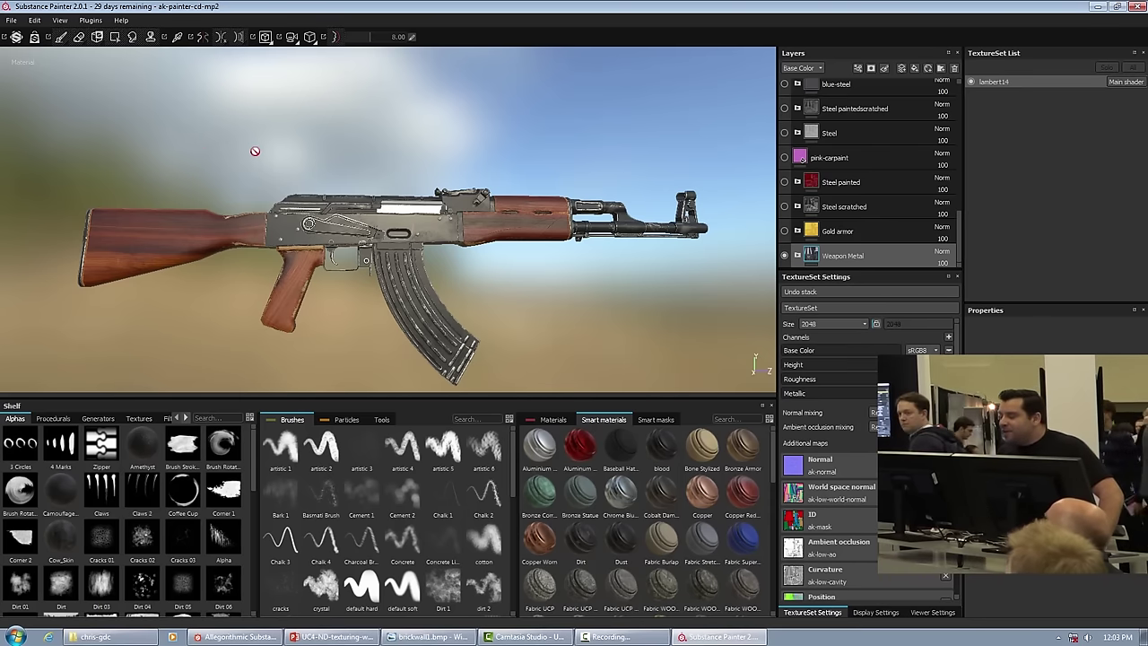
middle_drag(254, 148, 243, 128)
scroll(243, 129, up, 4)
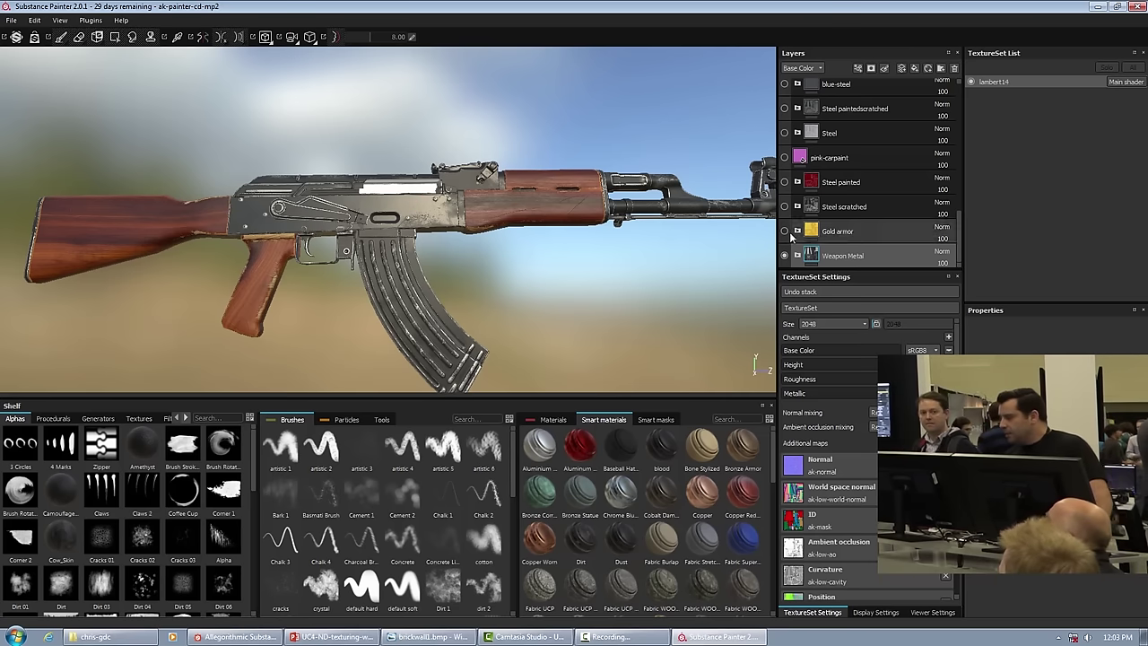
click(786, 230)
Preview Fill layer 14's zebra stripes, then hide it and the Leather seat layer
scroll(790, 224, up, 1)
scroll(789, 222, up, 5)
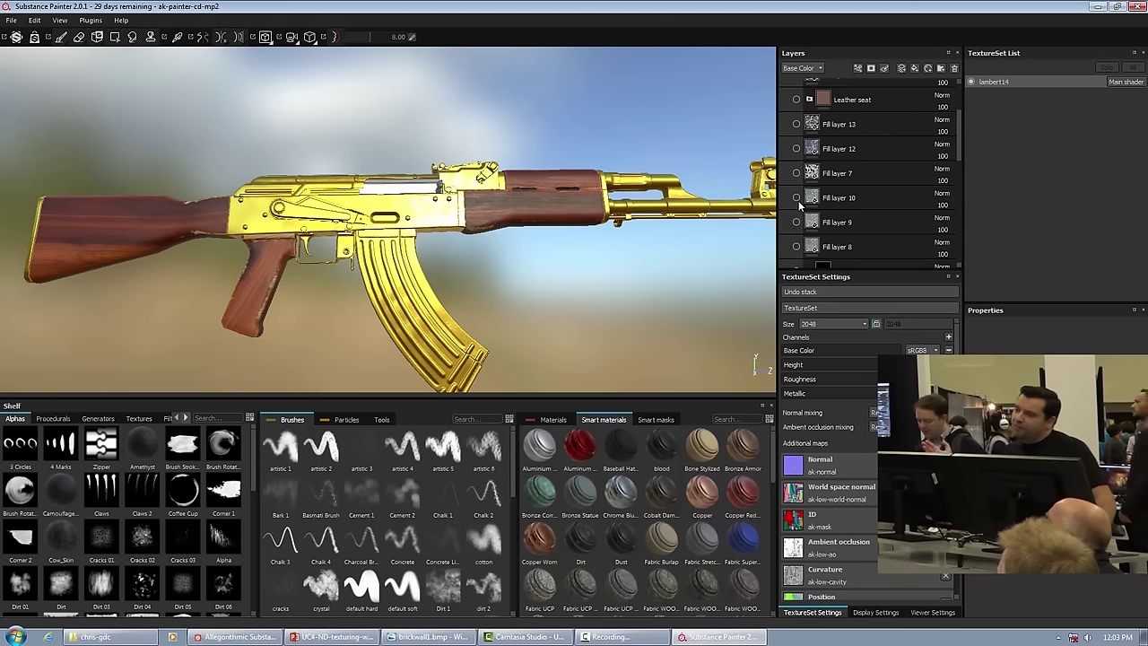
scroll(812, 175, up, 4)
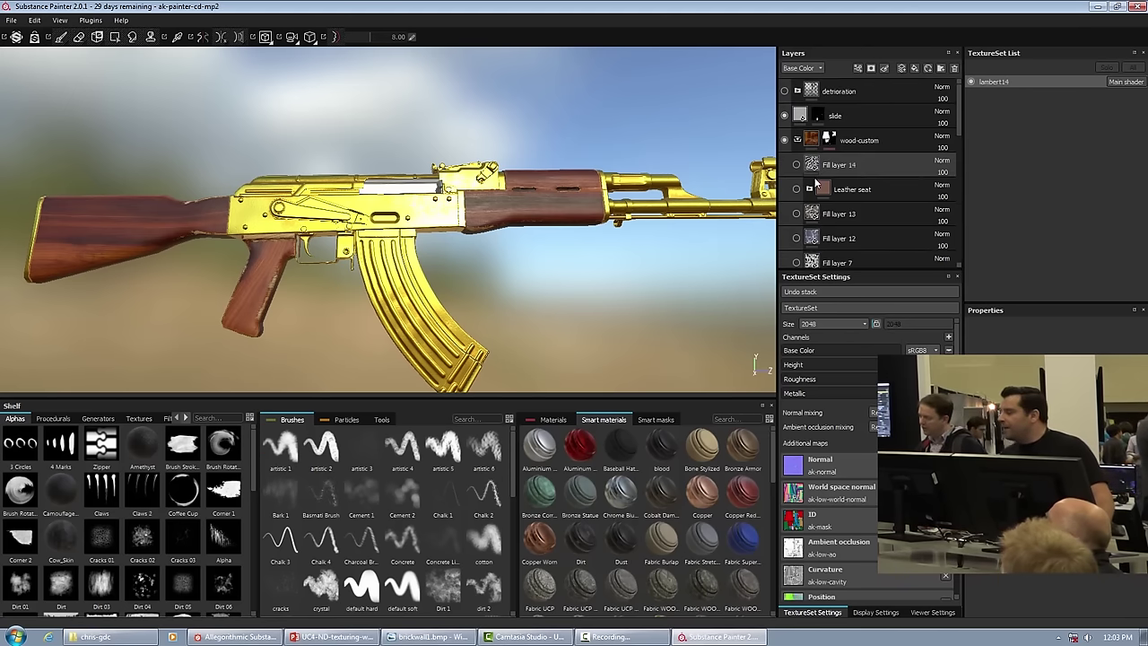
click(797, 165)
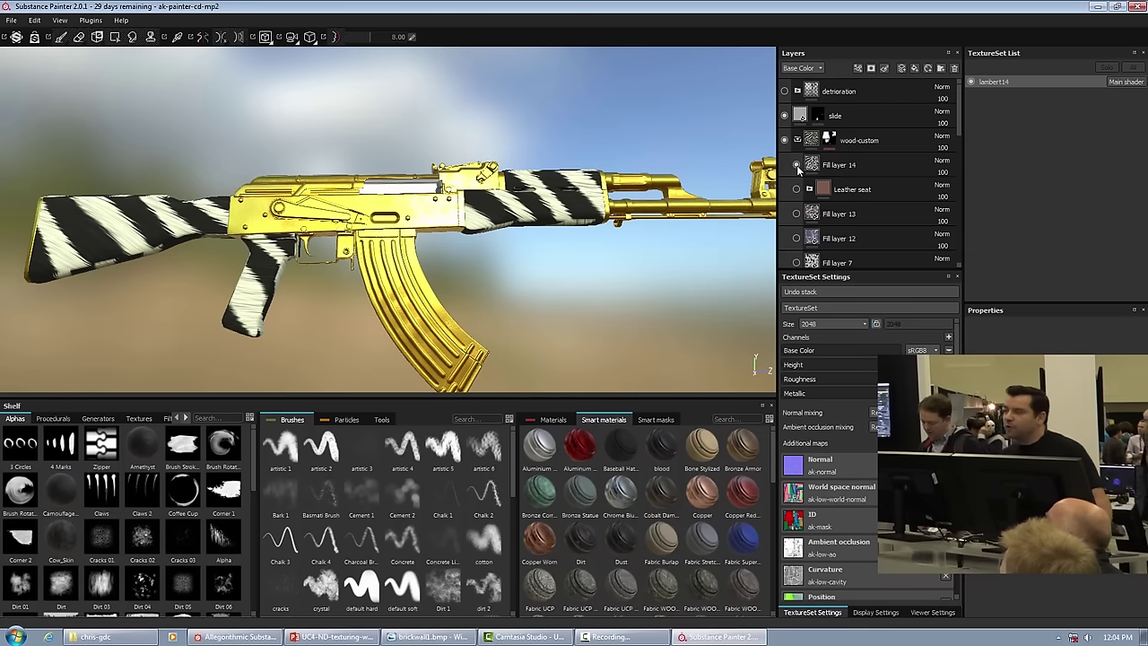
click(797, 165)
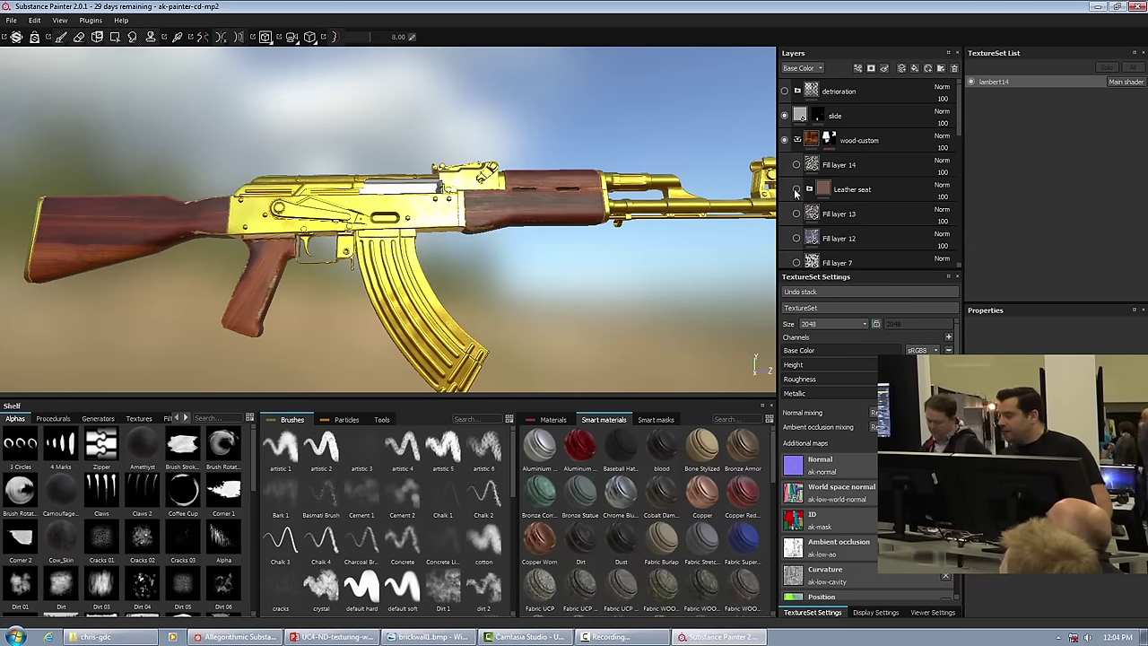
click(797, 189)
Re-enable Steel scratched, Steel painted, pink-carpaint and Plastic hexagon, making the metal pink
scroll(793, 204, down, 4)
scroll(793, 205, down, 5)
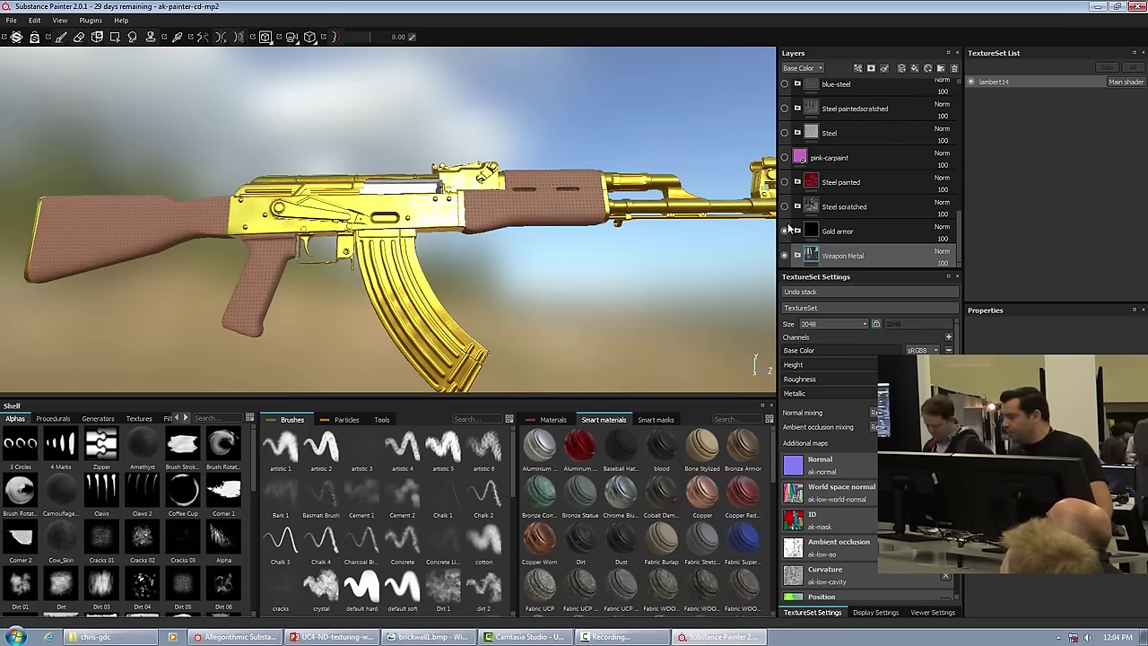
click(785, 206)
click(785, 182)
click(786, 158)
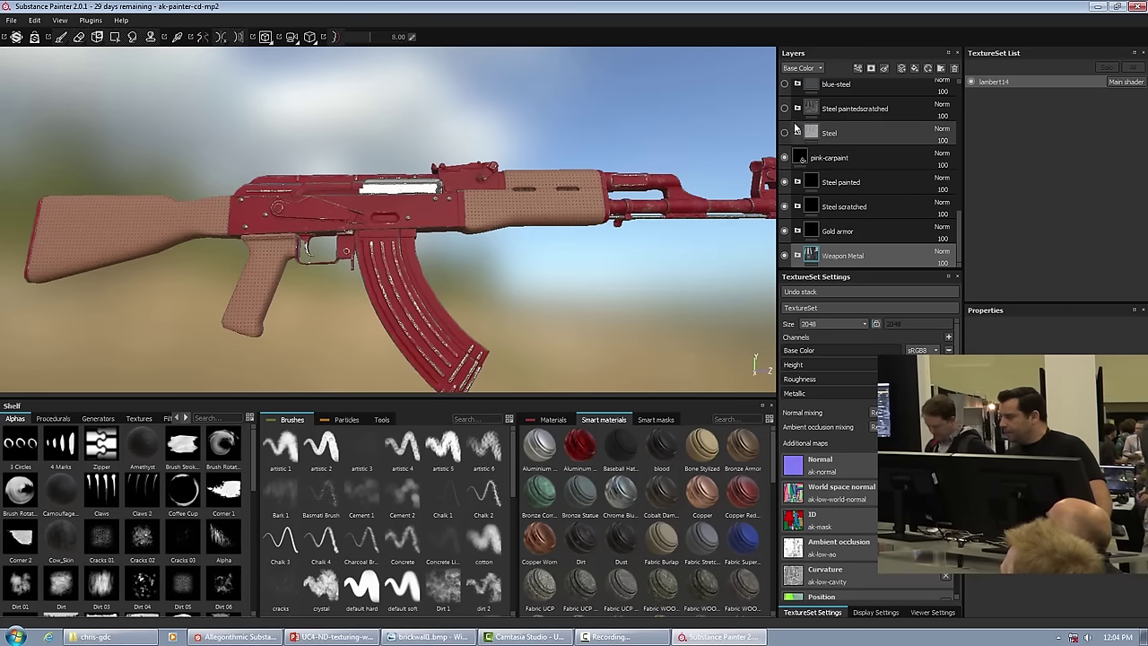
scroll(789, 148, up, 5)
click(796, 129)
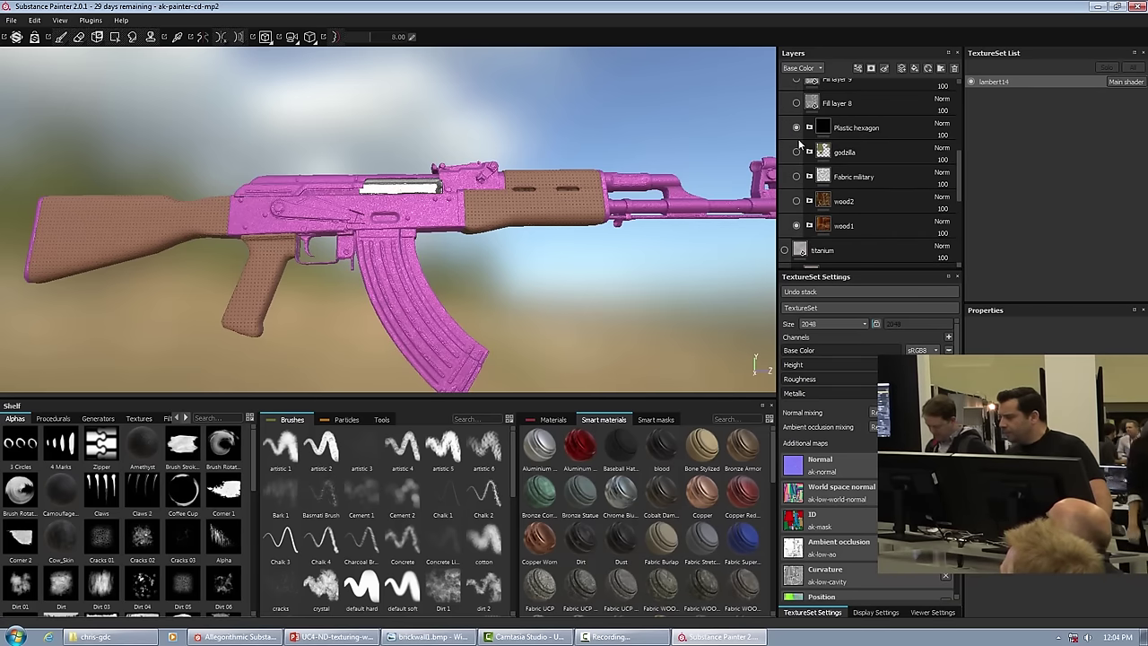
Show Fill layer 13, Leather seat and Fill layer 14 to give stock and handguard zebra stripes
scroll(800, 145, up, 2)
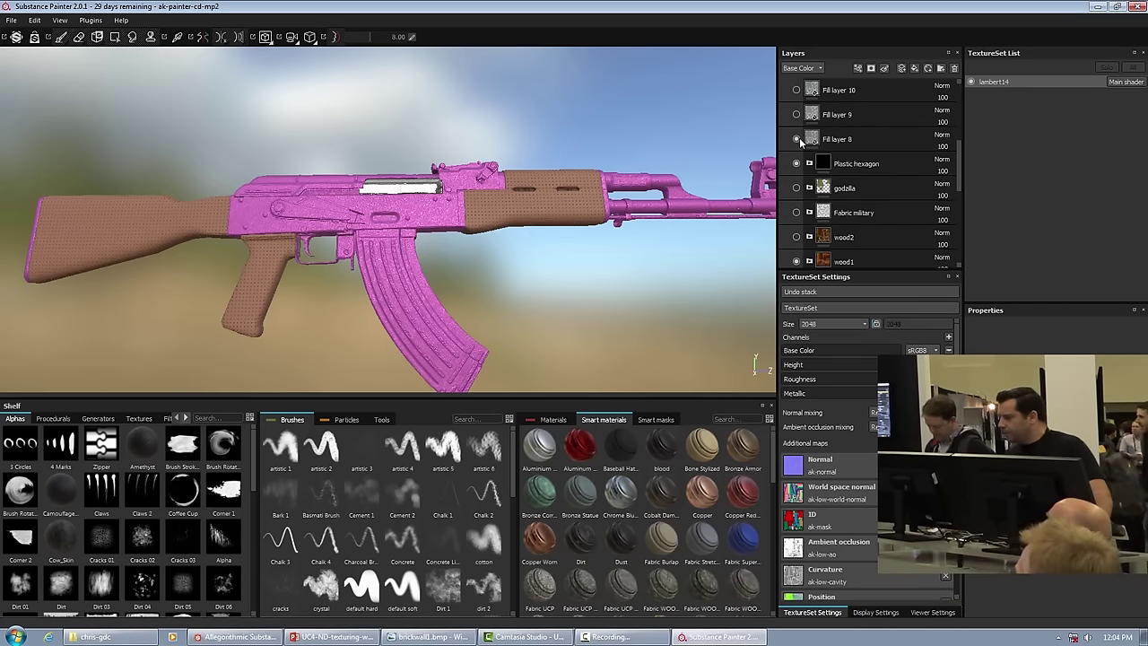
scroll(800, 141, up, 4)
click(796, 160)
scroll(799, 164, down, 4)
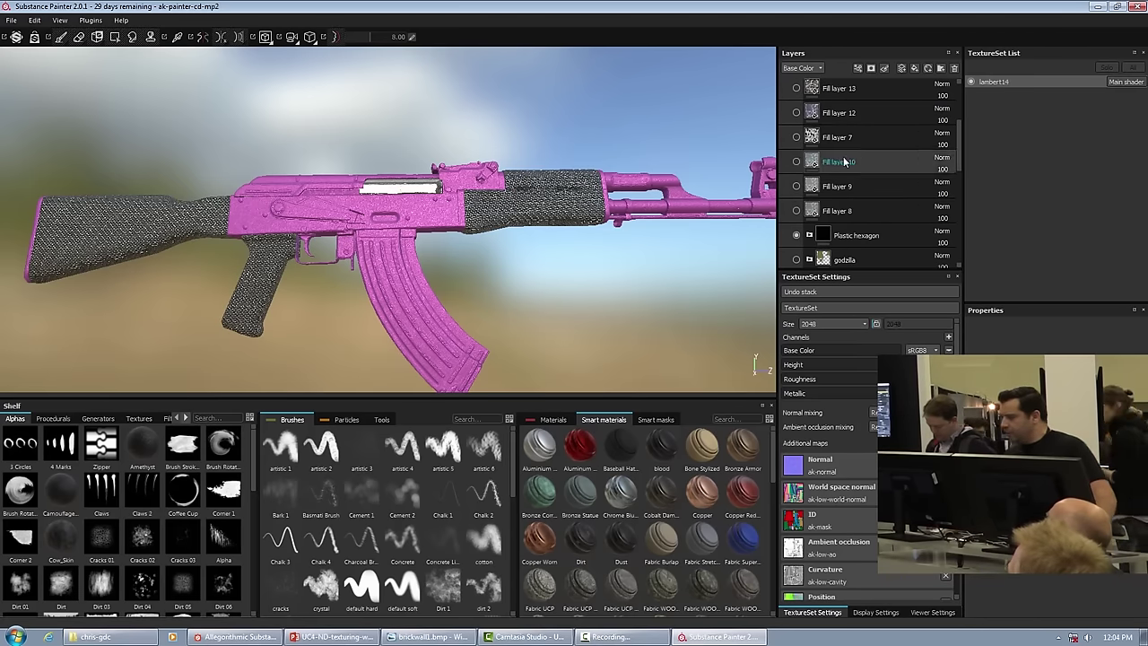
alt+drag(538, 206, 467, 198)
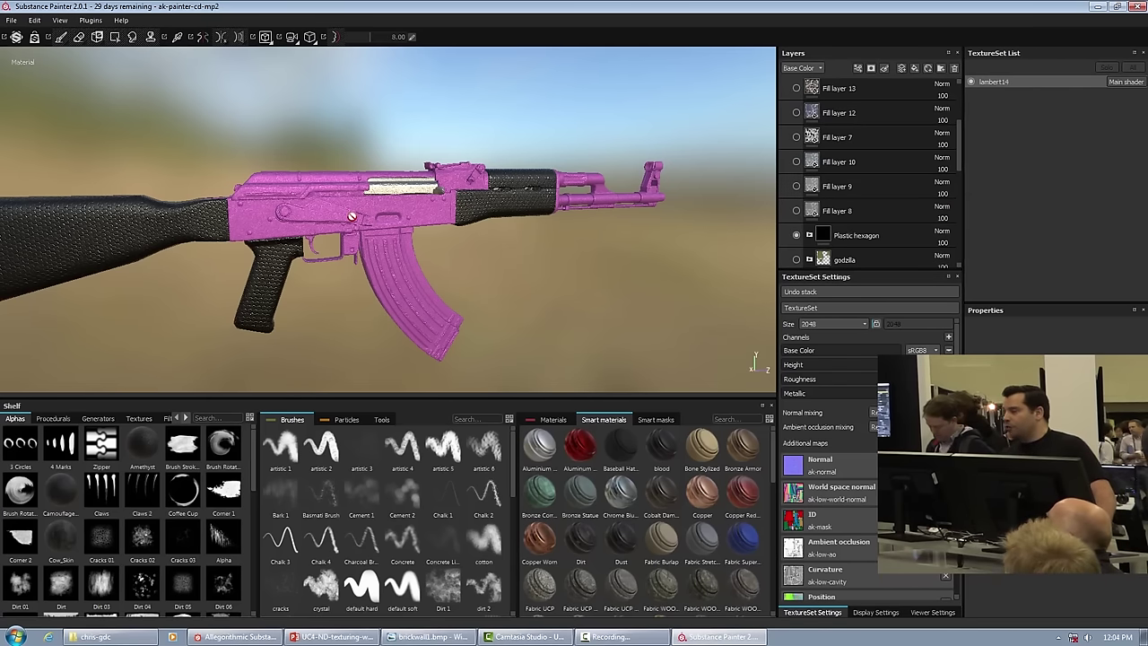
scroll(801, 137, up, 3)
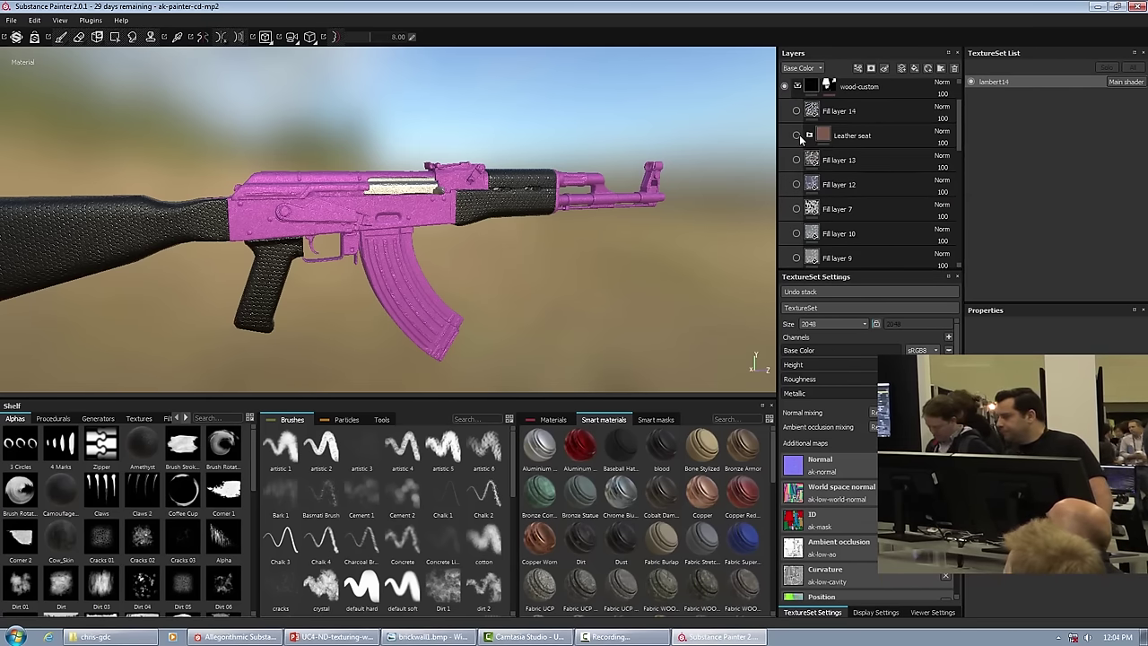
click(796, 136)
click(797, 110)
alt+drag(633, 159, 579, 149)
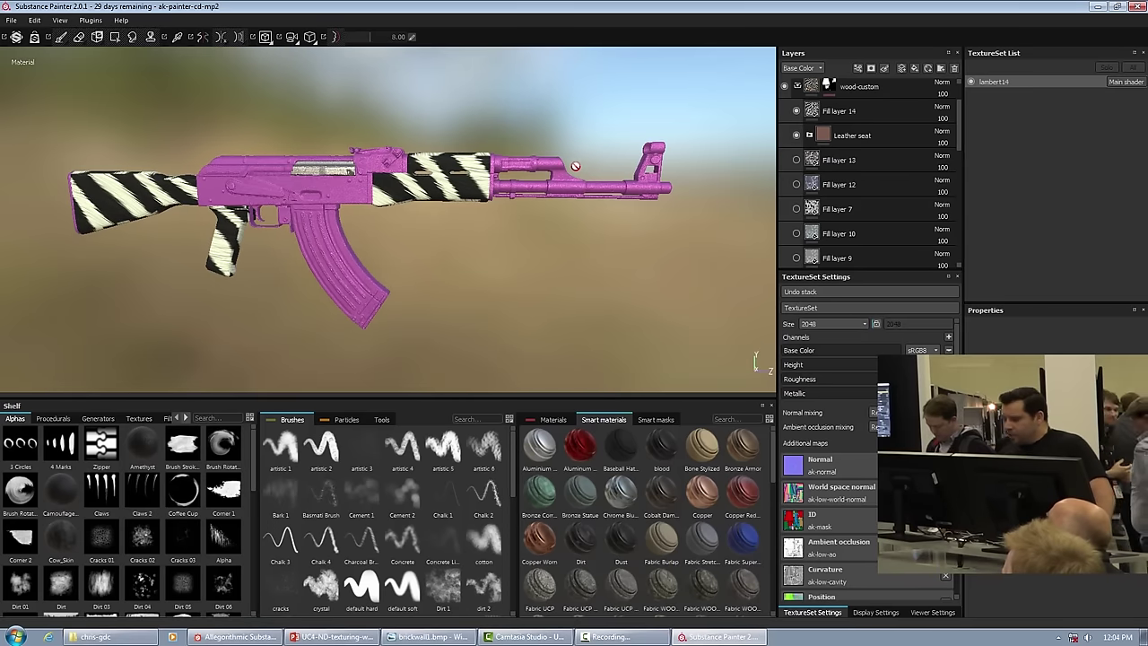
Discard the rifle changes and open shotgun-cd-2.spp, accepting the old-version notice
click(11, 20)
click(45, 44)
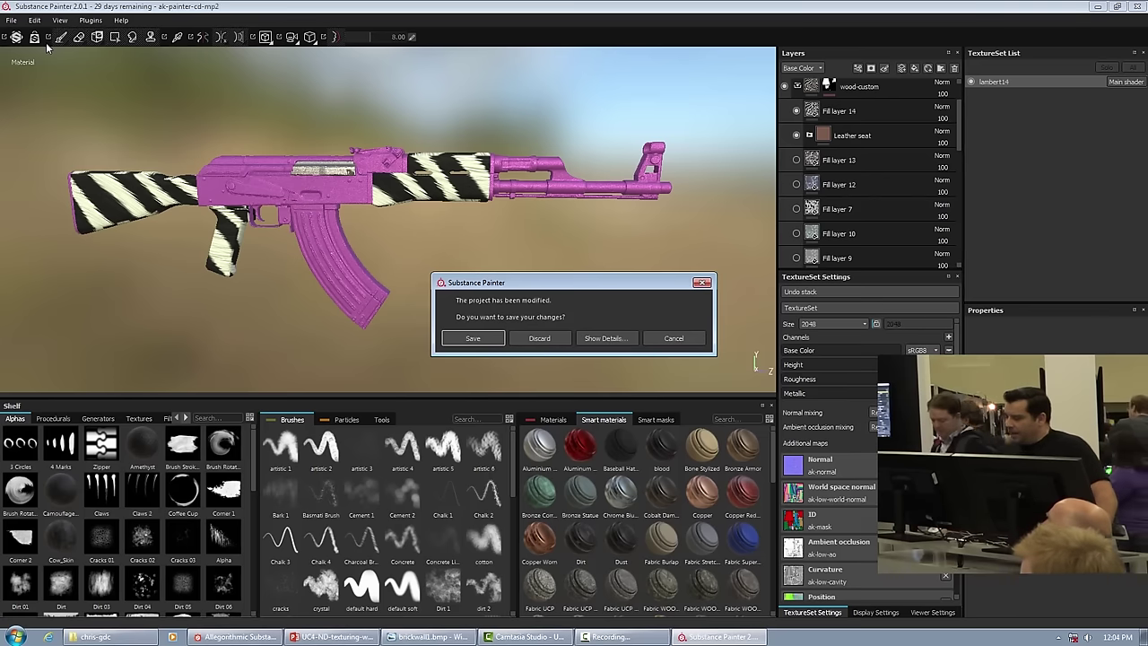
click(536, 340)
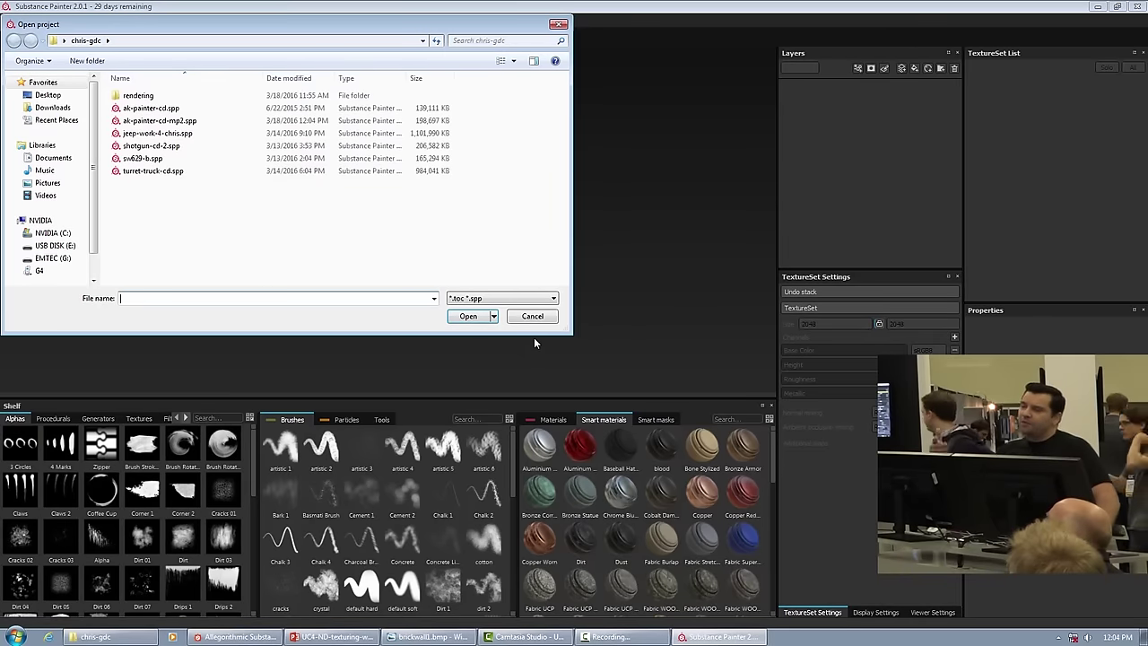
click(185, 148)
click(455, 316)
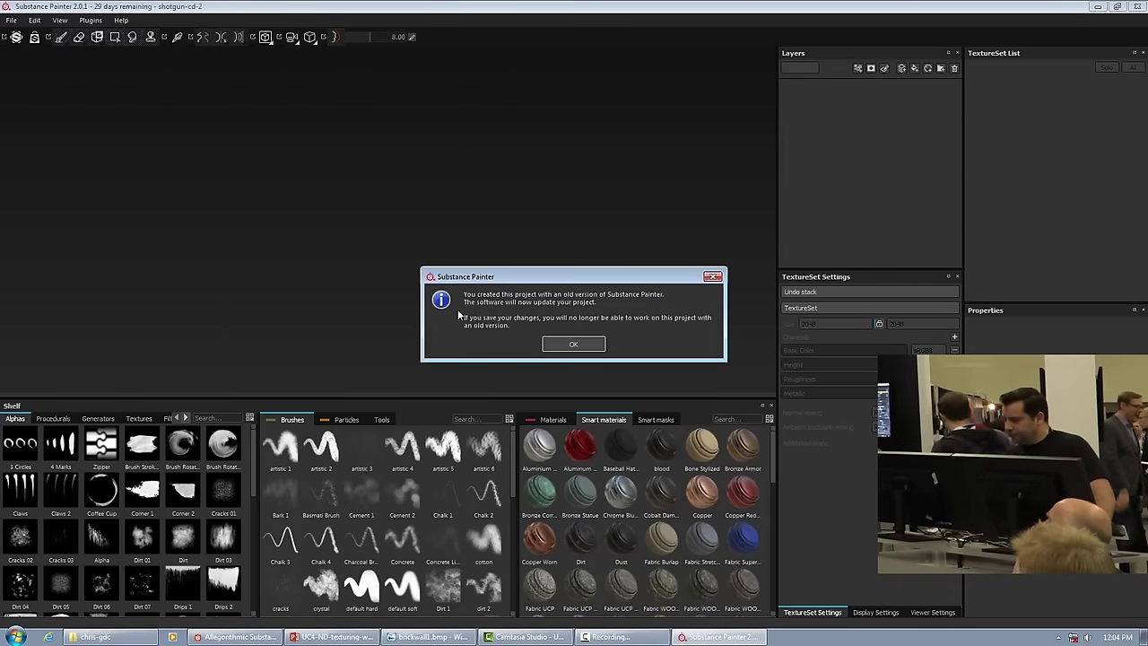
click(571, 345)
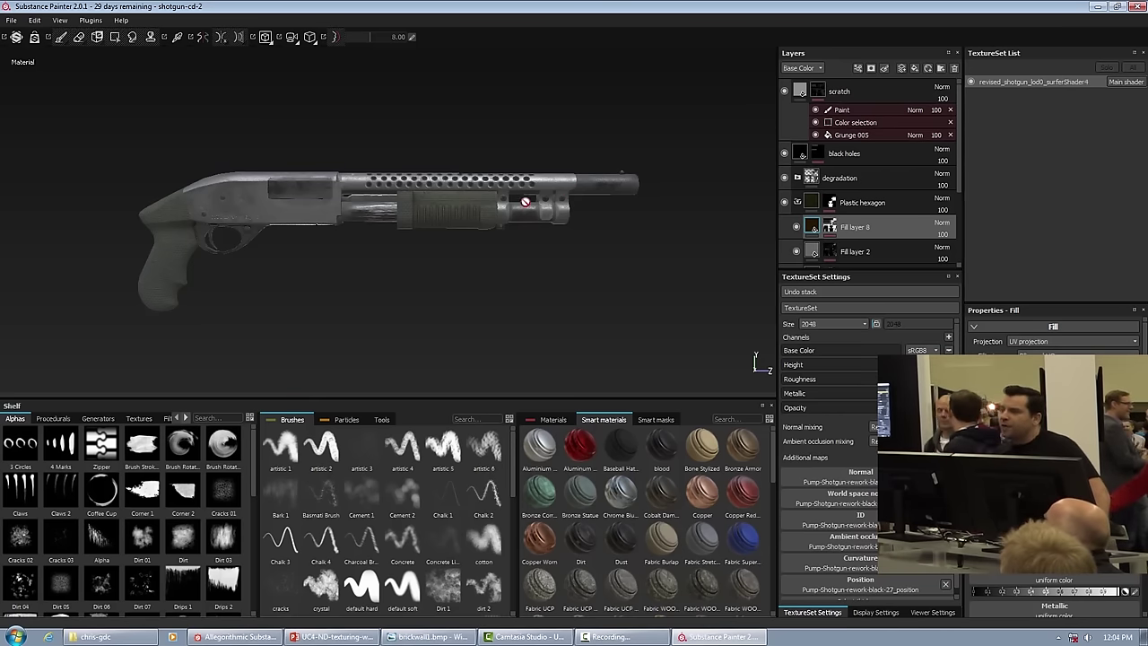
key(alt)
alt+right_drag(510, 215, 589, 282)
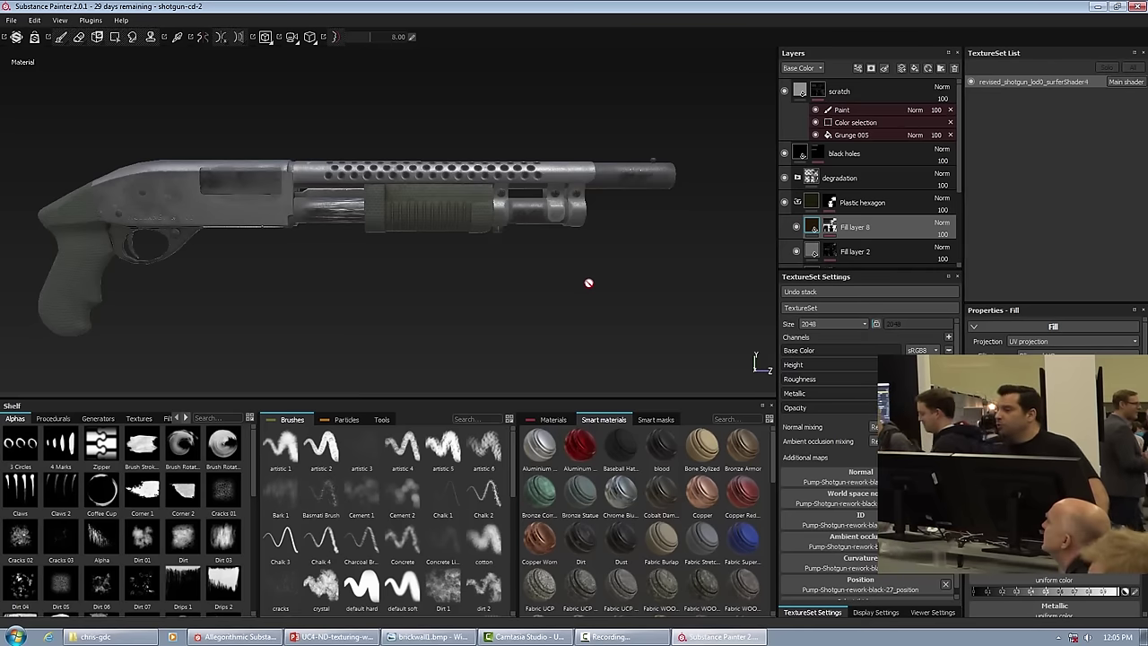
middle_drag(597, 243, 656, 277)
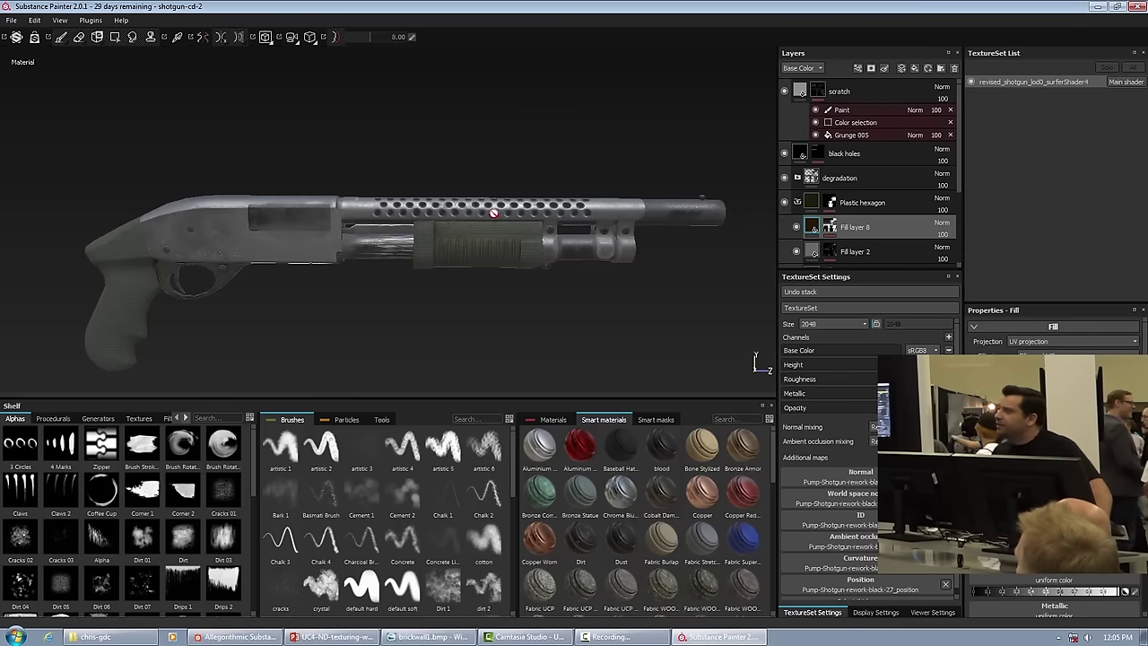
alt+drag(533, 185, 545, 148)
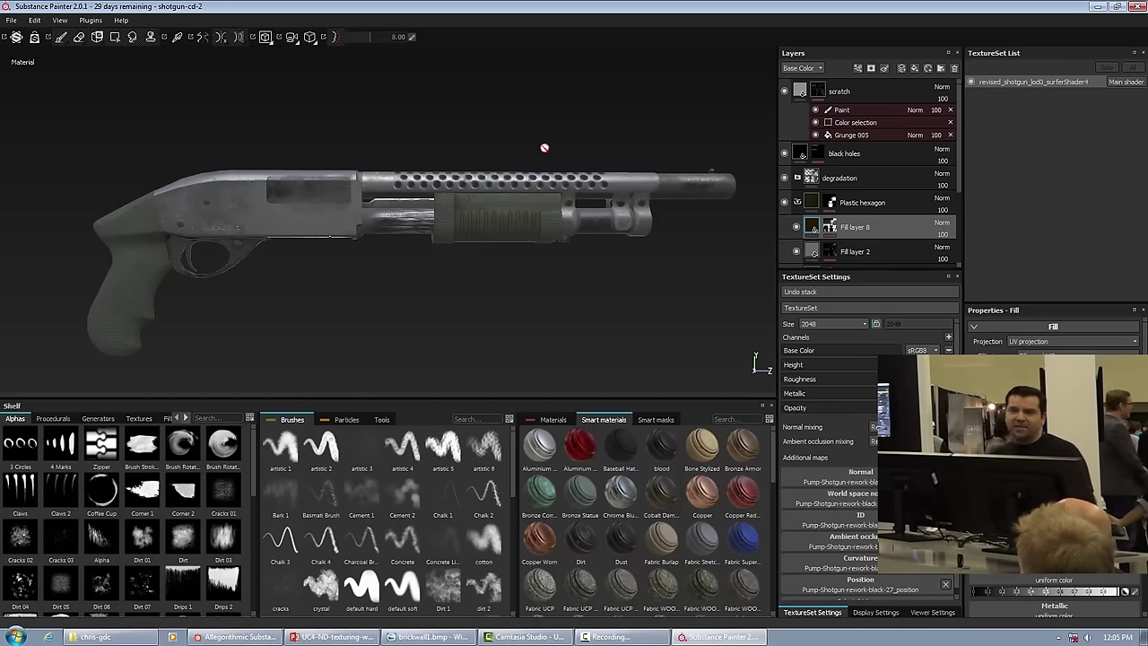
click(787, 91)
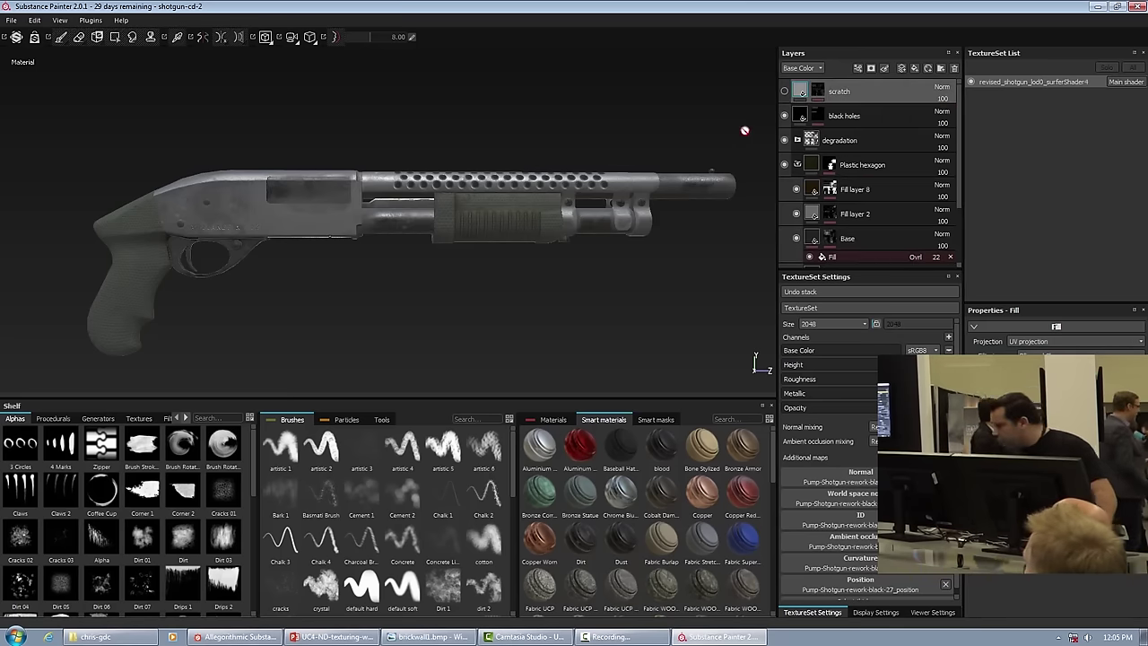
Delete the degradation, scratch, Plastic hexagon, light metal and Steel gun mat layers, keeping only black holes
click(784, 140)
click(843, 140)
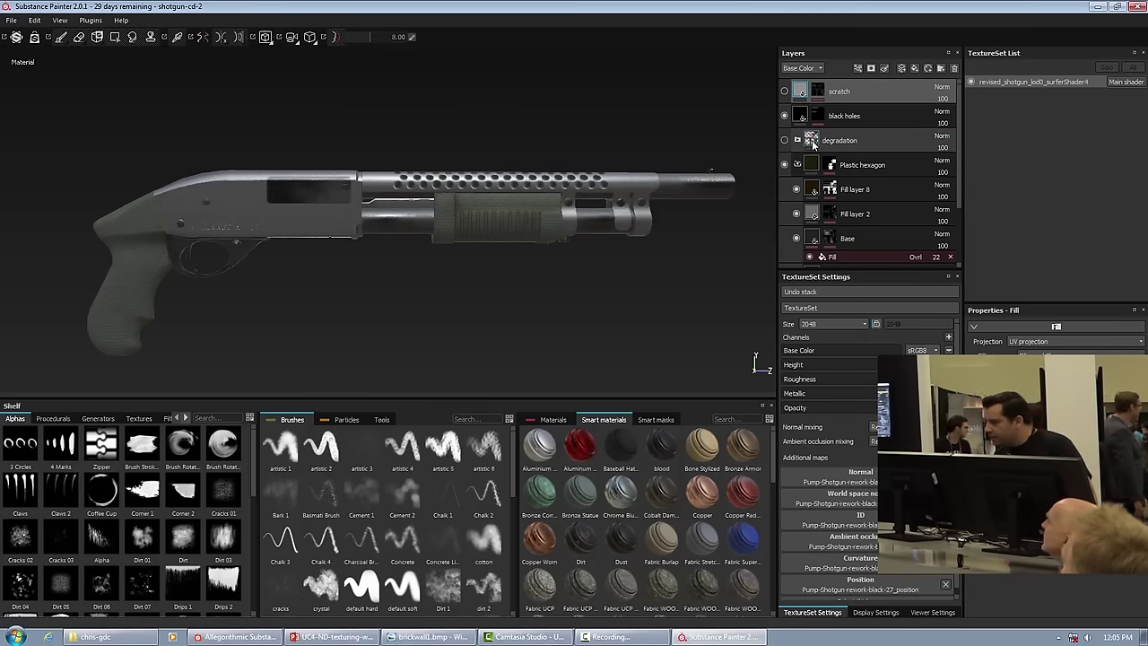
key(Delete)
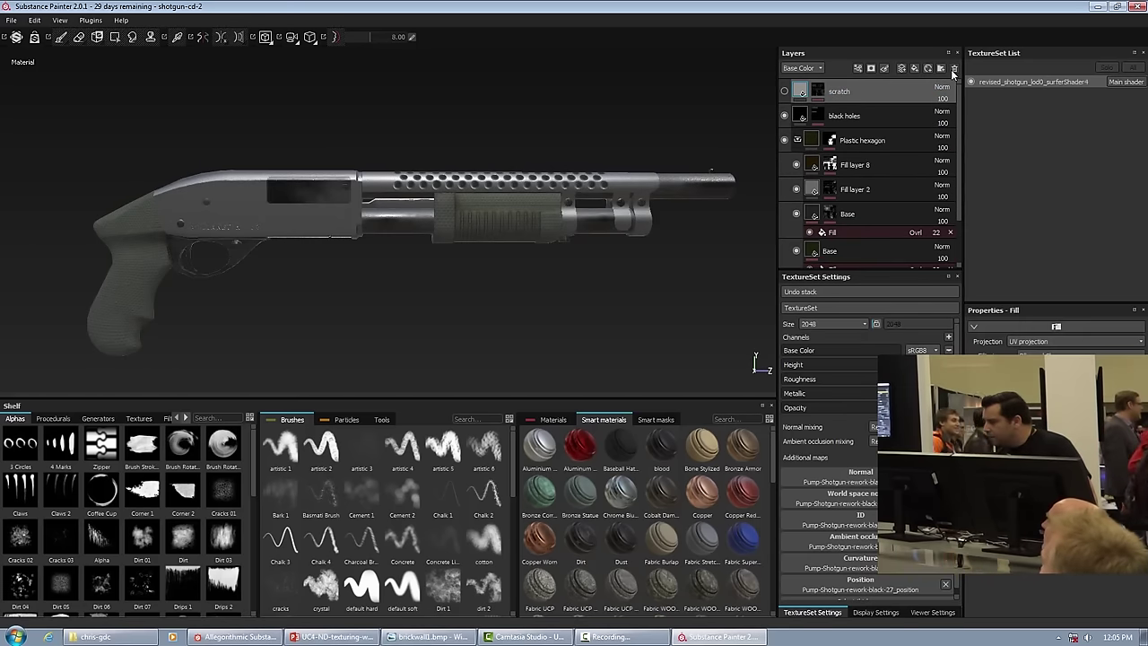
click(902, 125)
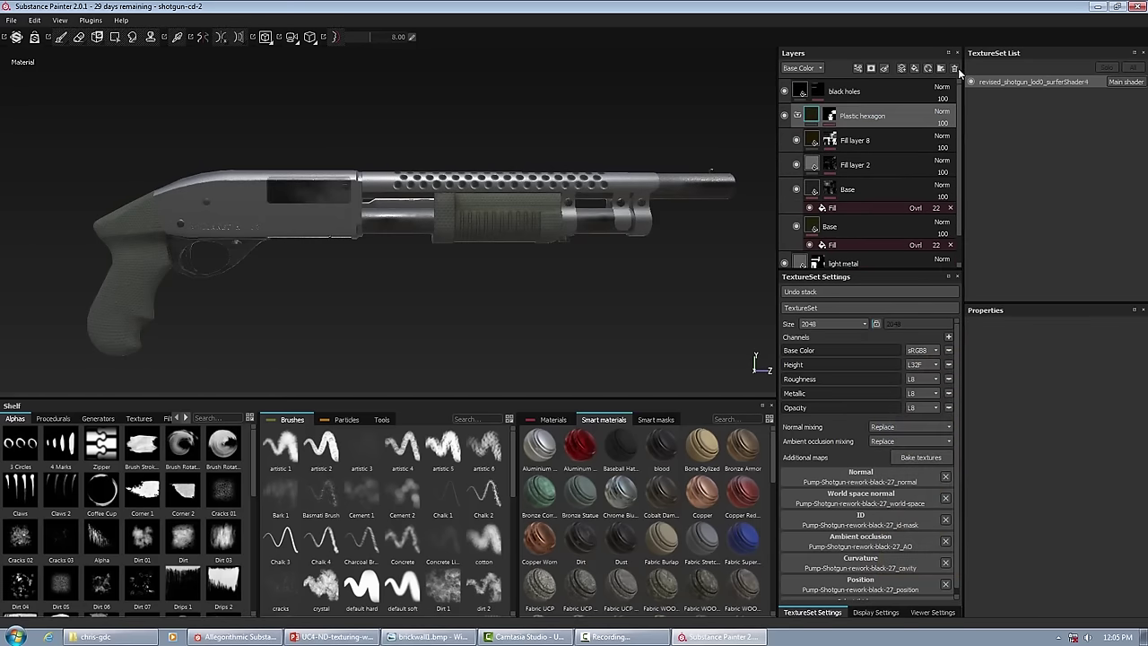
click(954, 68)
click(955, 68)
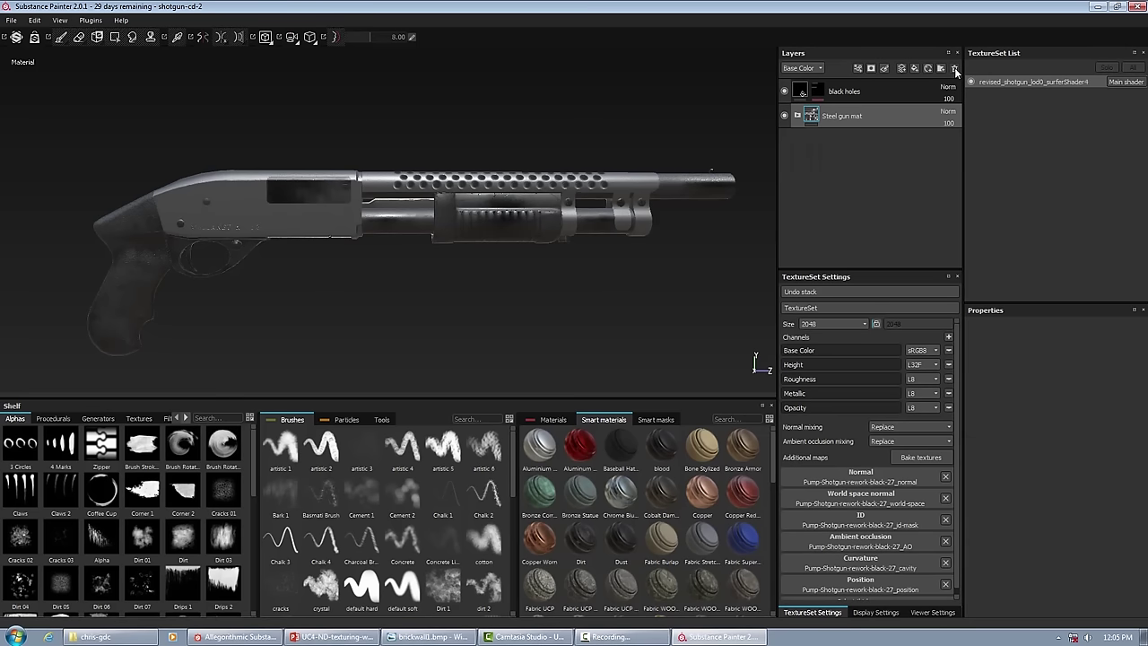
click(955, 68)
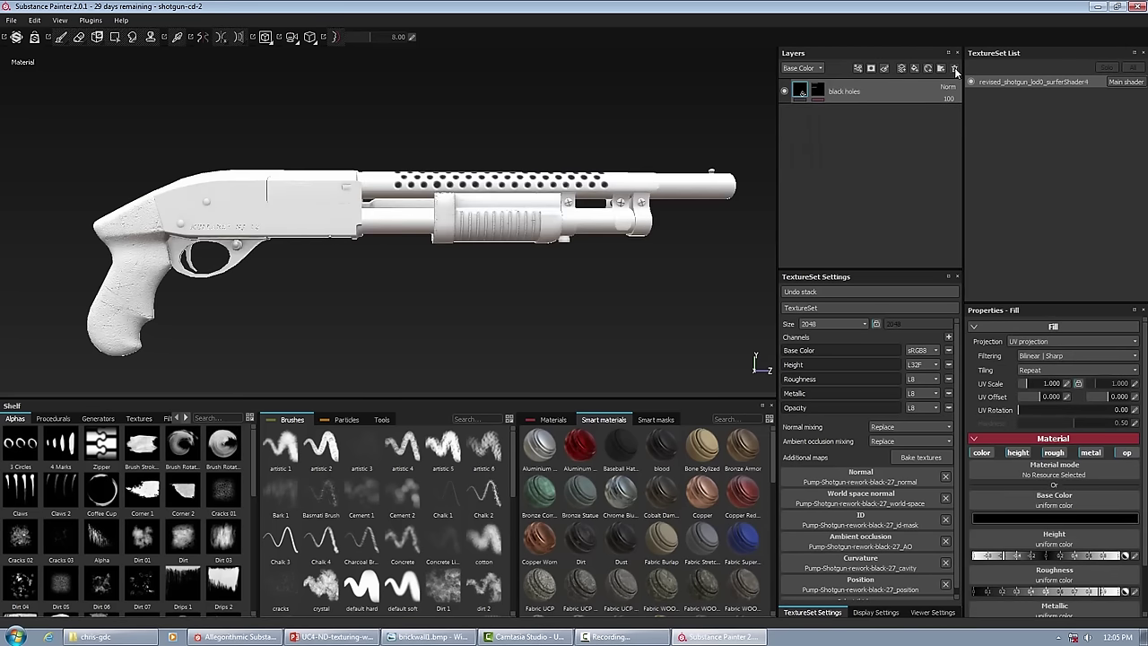
Orbit and zoom in on the now-white shotgun's receiver, grip and barrel
alt+drag(276, 174, 355, 240)
alt+right_drag(354, 240, 446, 328)
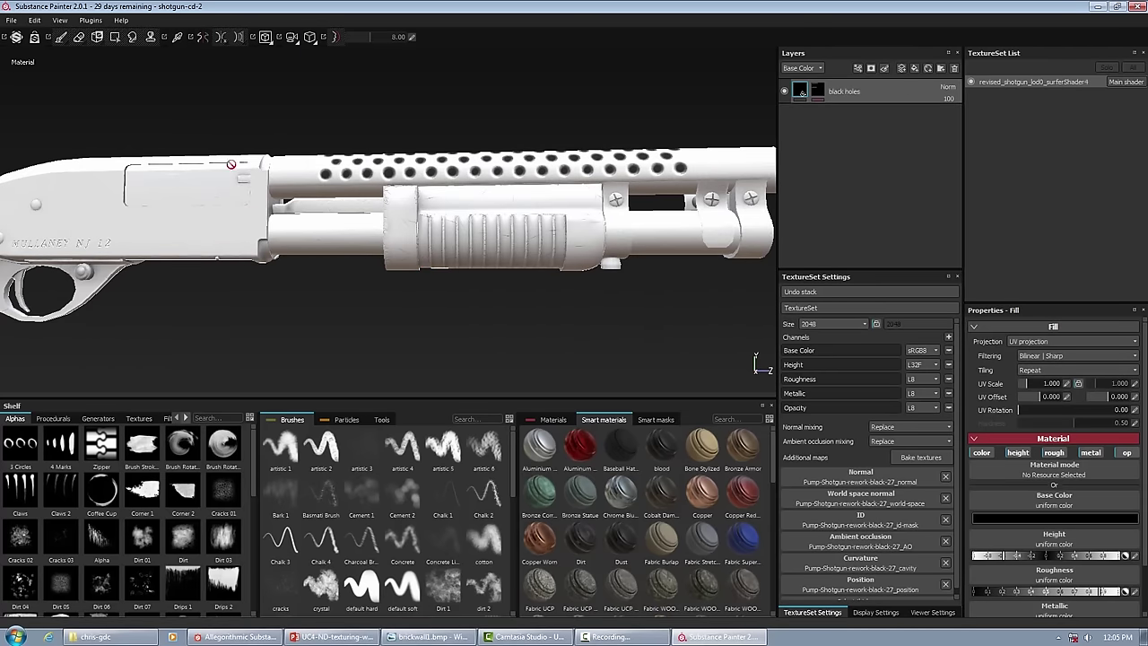
alt+drag(443, 267, 356, 157)
scroll(357, 157, down, 3)
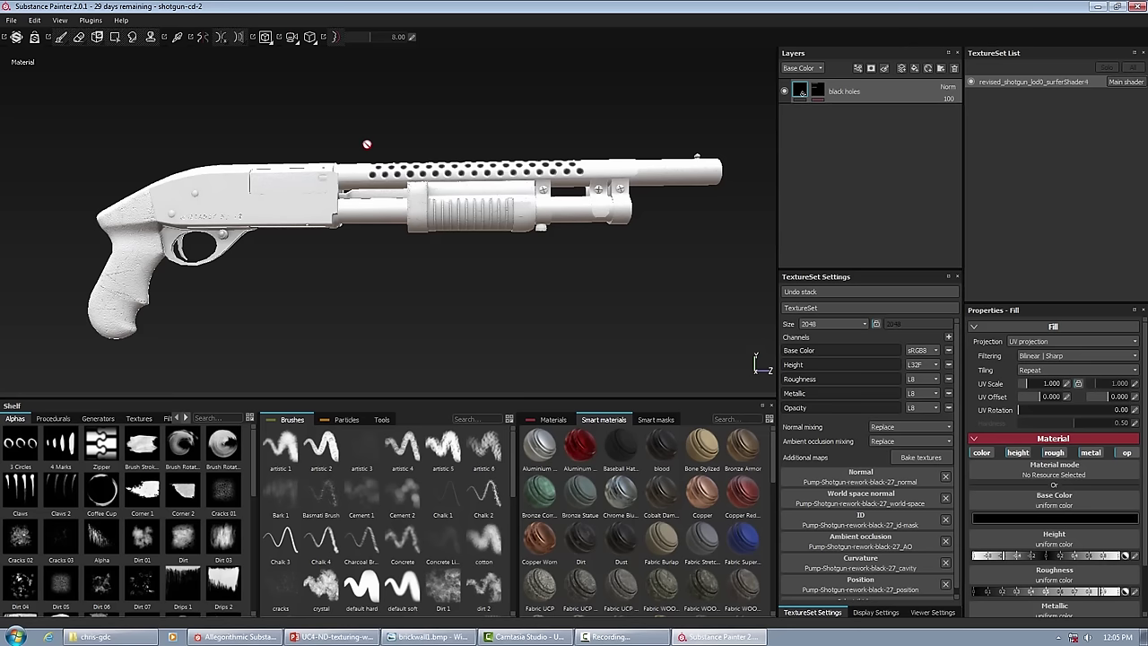
alt+drag(416, 221, 301, 176)
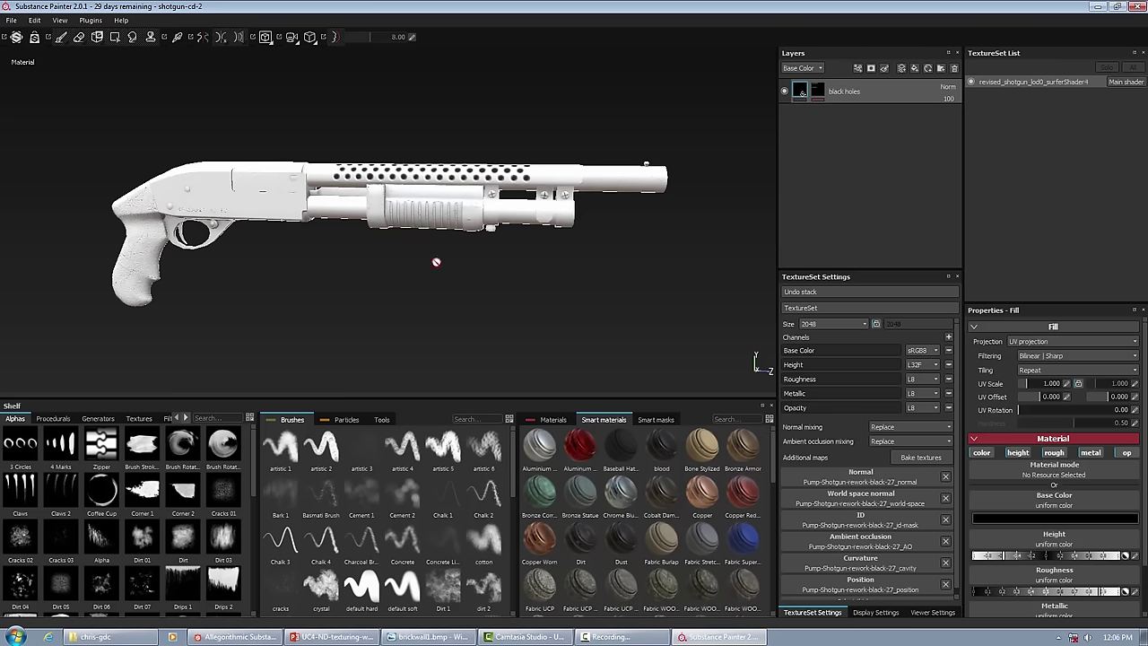
click(812, 68)
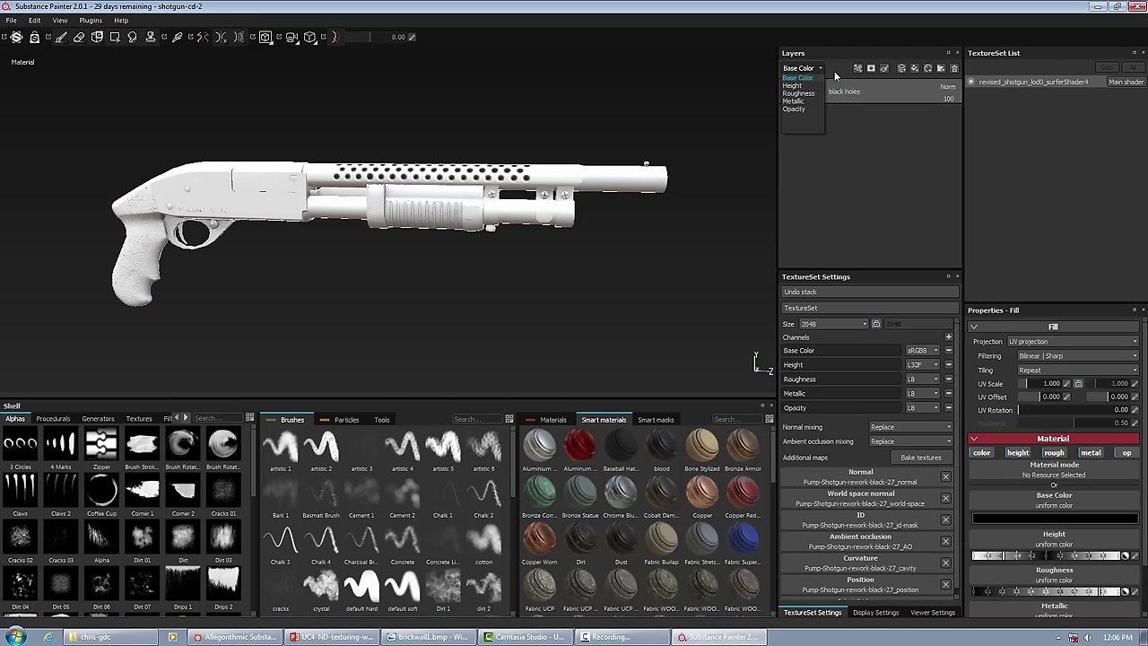
Add an empty fill layer and switch the shelf from smart materials to Materials
click(926, 67)
click(928, 67)
click(904, 68)
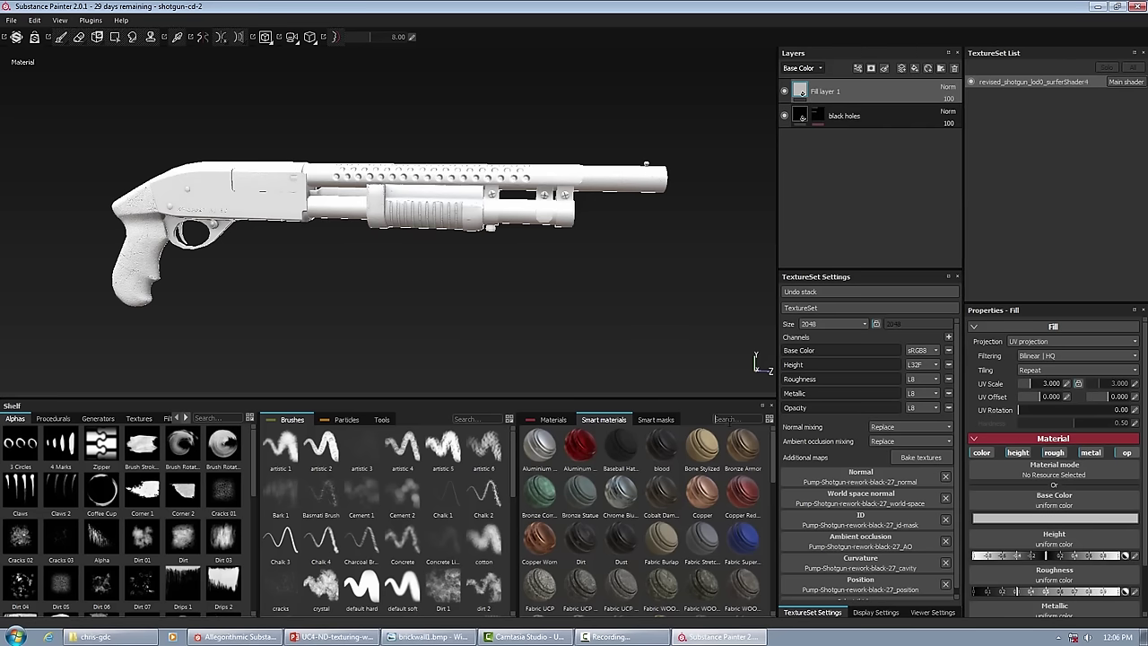
text(metal)
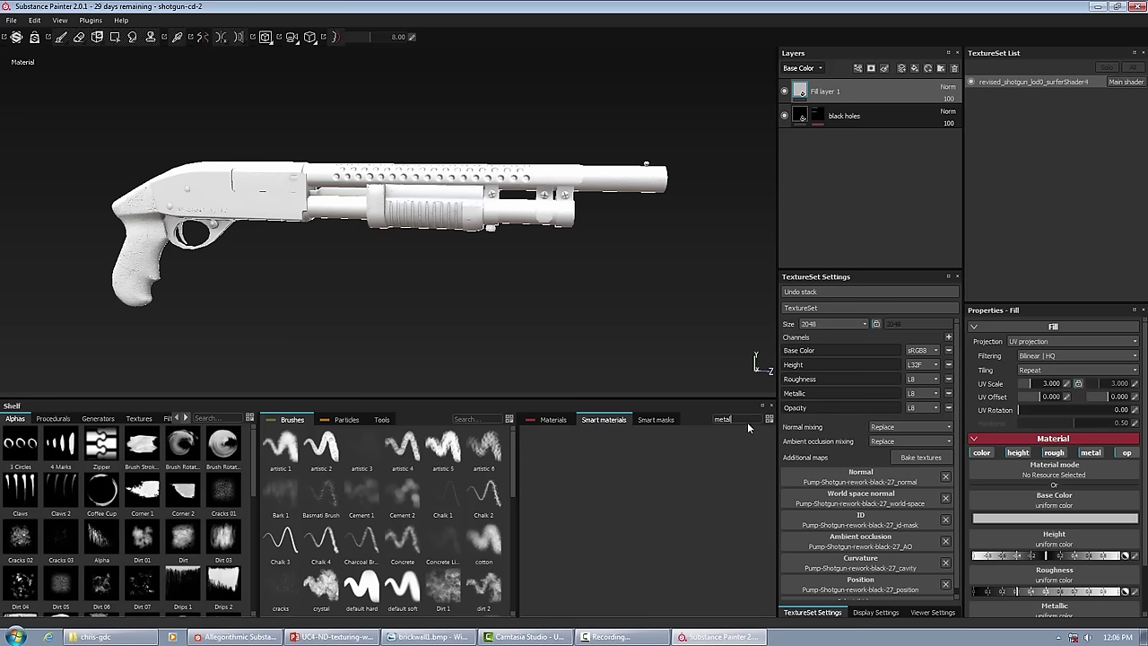
click(748, 423)
click(553, 419)
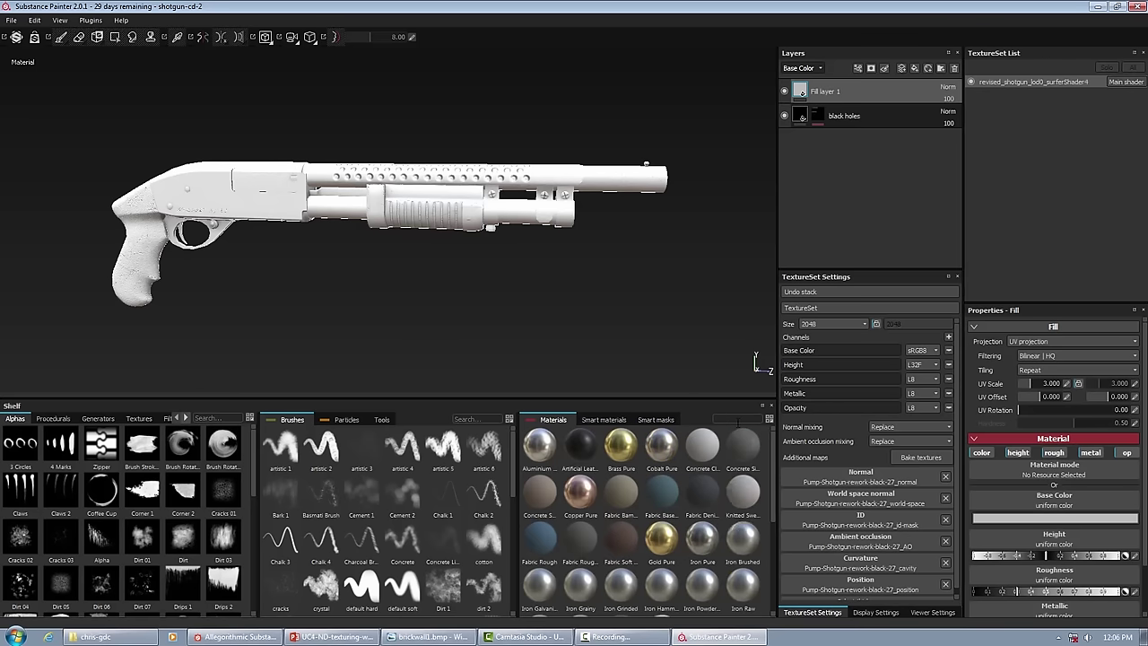
Search the materials for IRON and add Iron Rough as a new layer above black holes
click(731, 419)
text(metal)
key(Caps_Lock)
key(BackSpace)
key(BackSpace)
key(BackSpace)
key(BackSpace)
key(BackSpace)
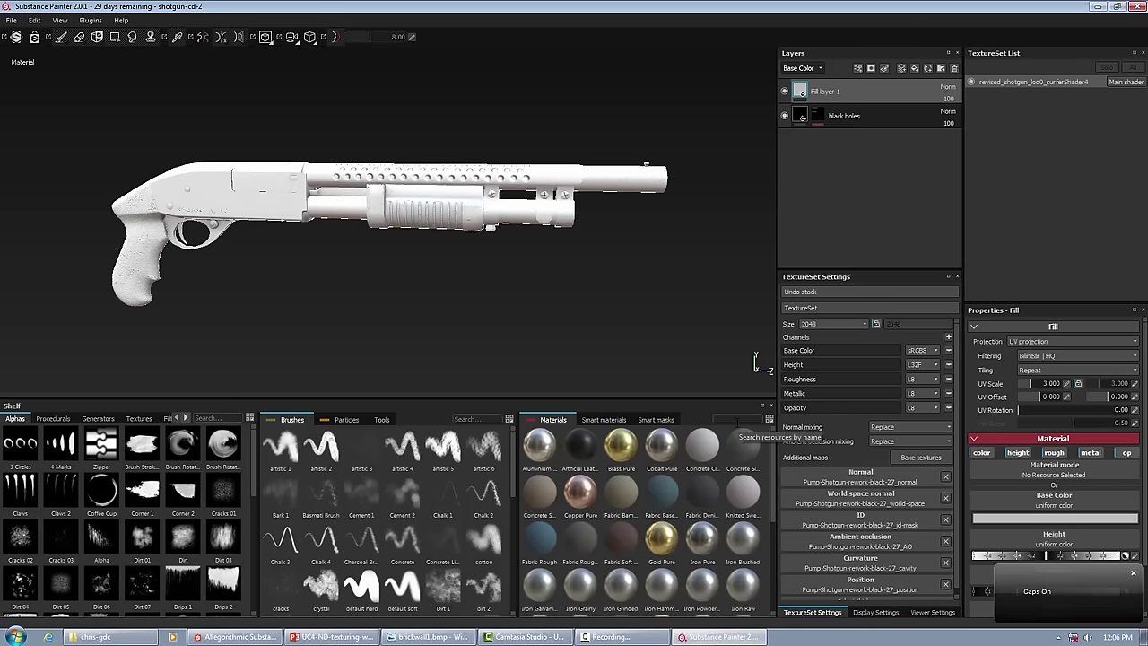
text(IERRO)
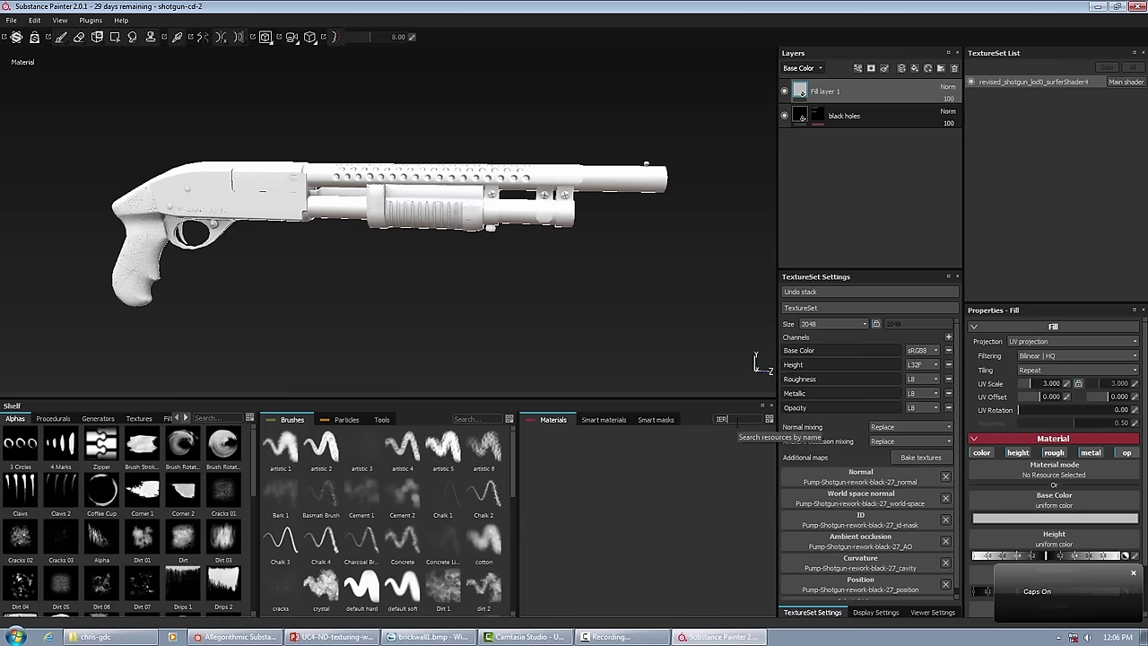
key(BackSpace)
key(BackSpace)
key(BackSpace)
text(IRO)
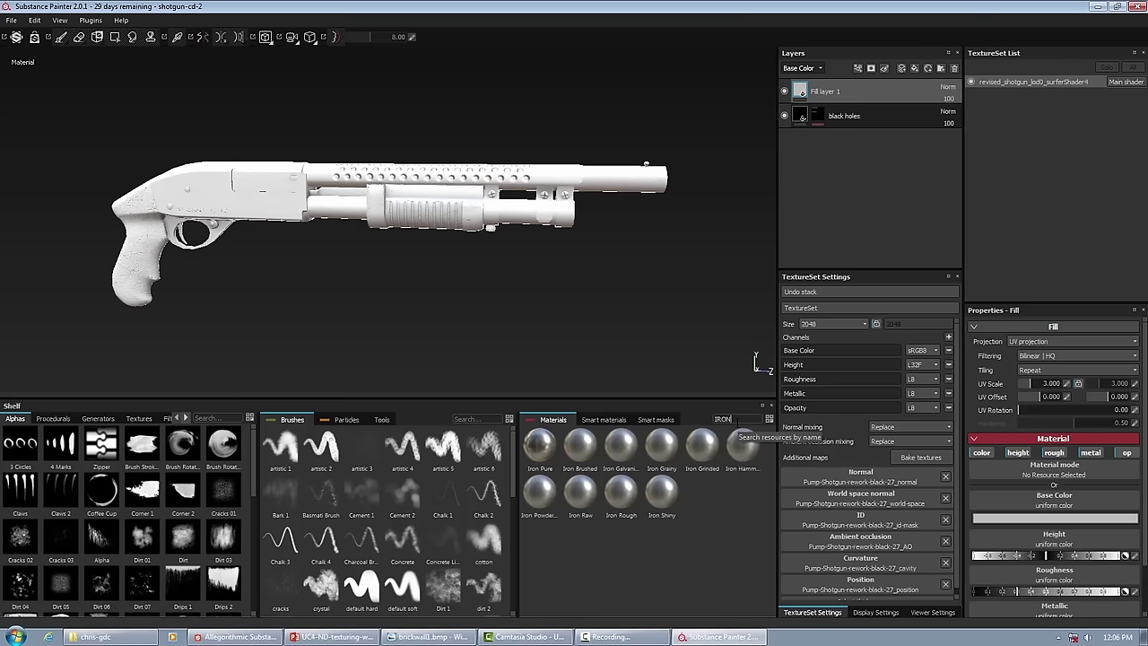
text(N)
mouse_move(605, 492)
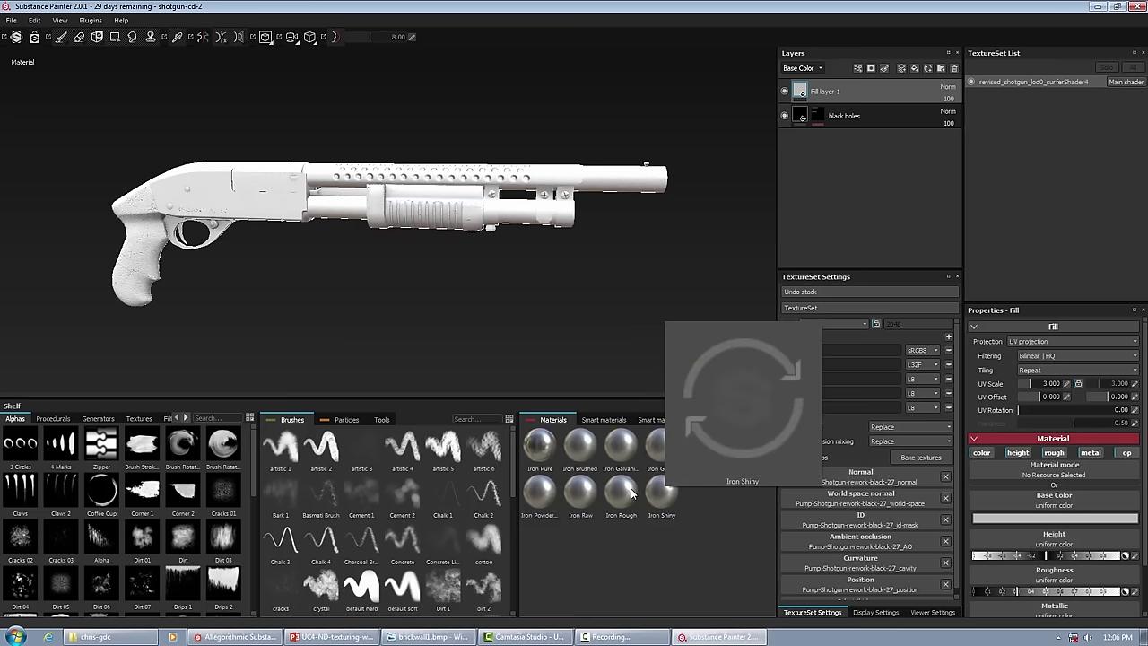
drag(632, 491, 824, 120)
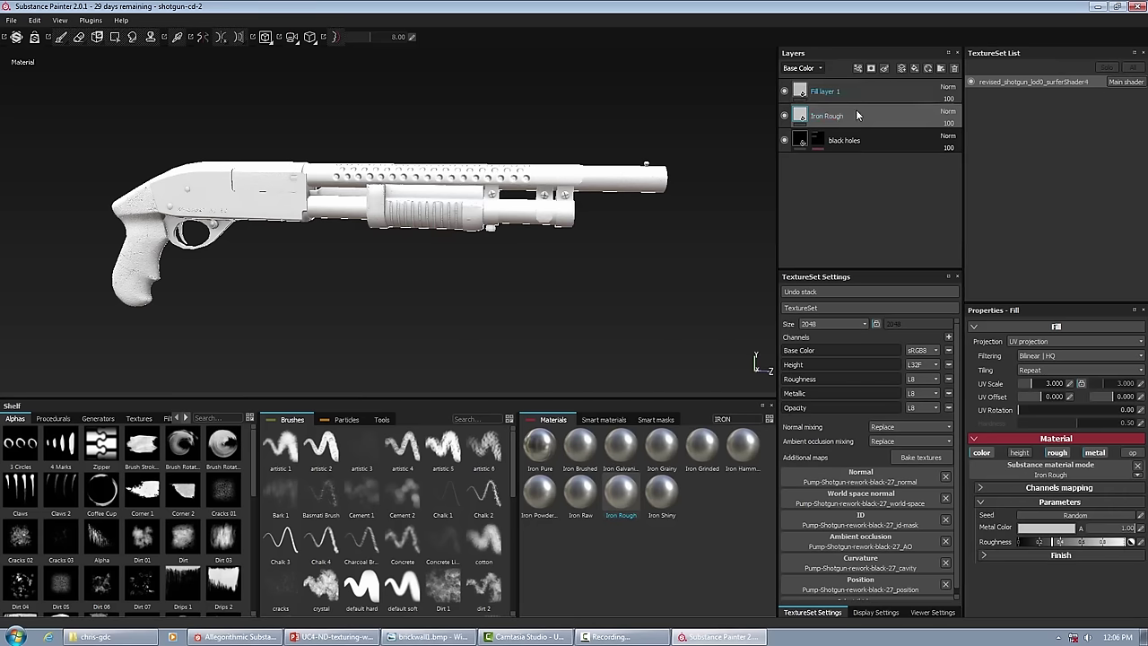
click(955, 68)
Raise Iron Rough's roughness for a more matte look and set its finish Scale to 7
alt+drag(362, 250, 431, 180)
scroll(381, 170, up, 5)
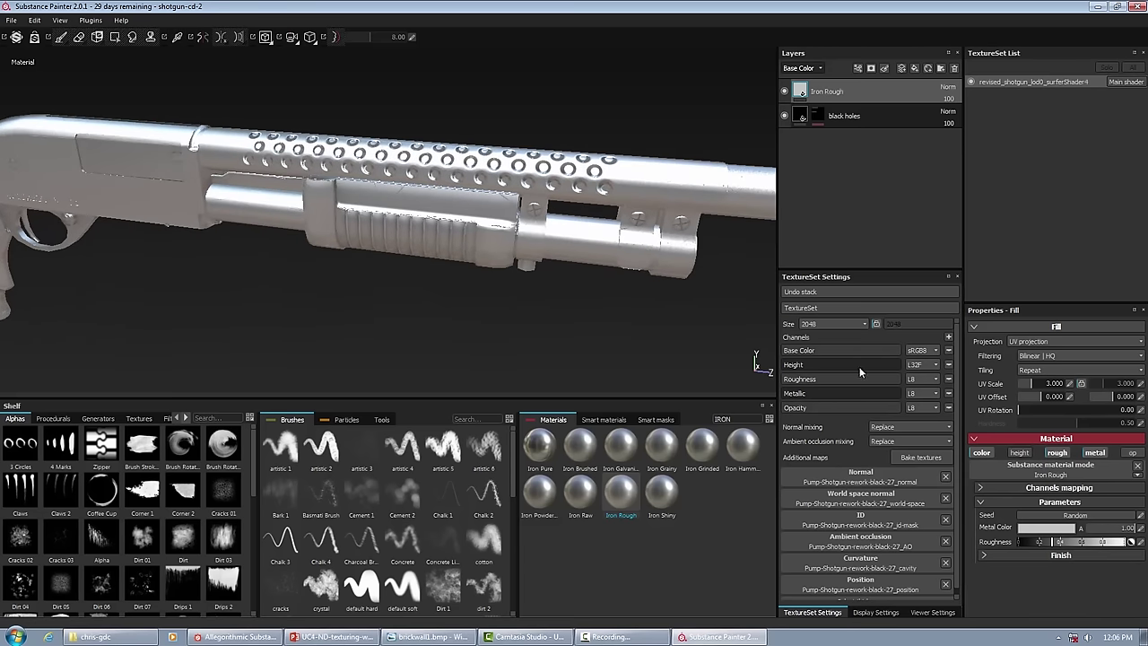
mouse_move(1059, 544)
mouse_down()
mouse_move(1075, 544)
mouse_move(1053, 543)
mouse_up()
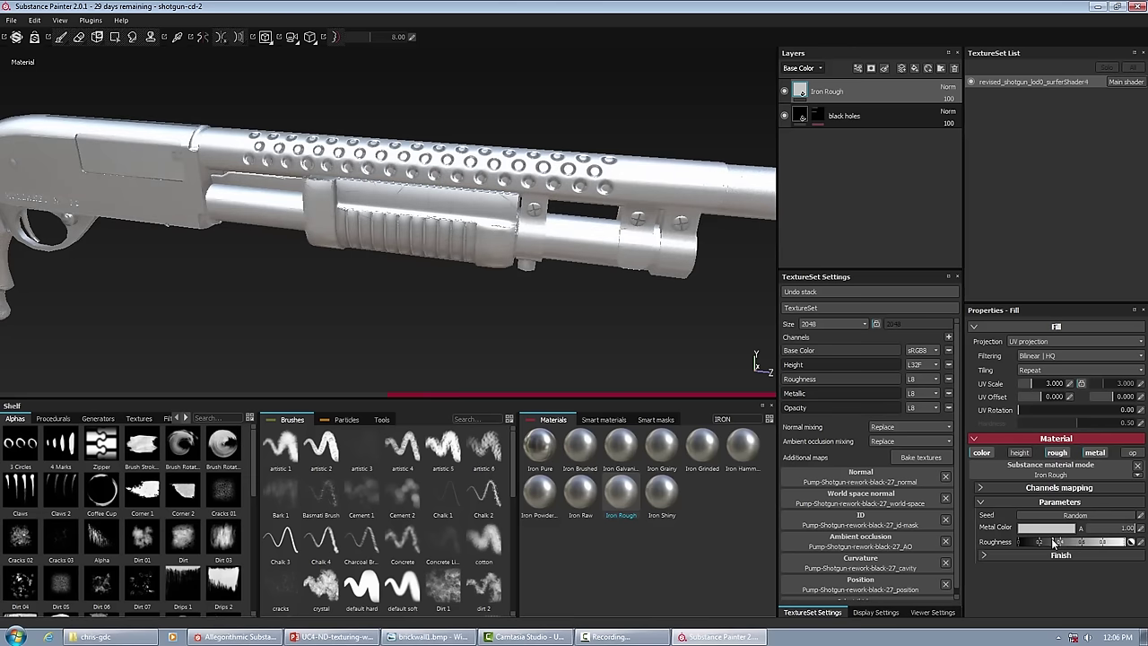
click(981, 556)
drag(1002, 571, 1014, 569)
alt+right_drag(162, 90, 144, 82)
Add Iron Brushed as a new material layer on top of Iron Rough
alt+drag(145, 83, 431, 145)
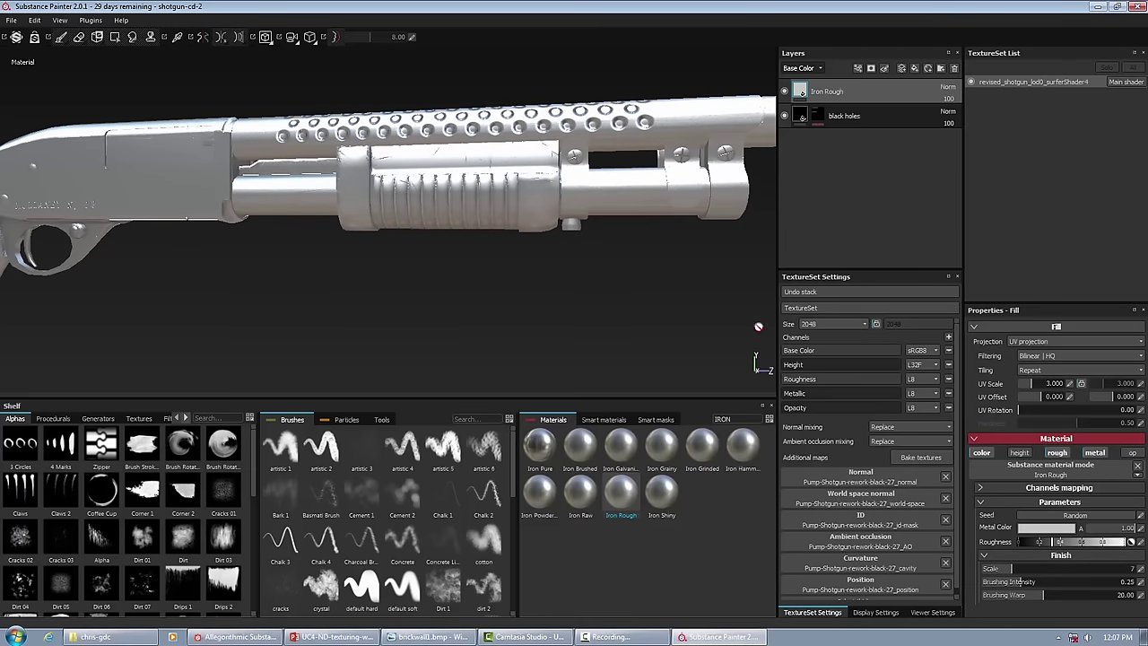
mouse_move(579, 444)
mouse_down()
mouse_move(917, 96)
mouse_move(913, 82)
mouse_up()
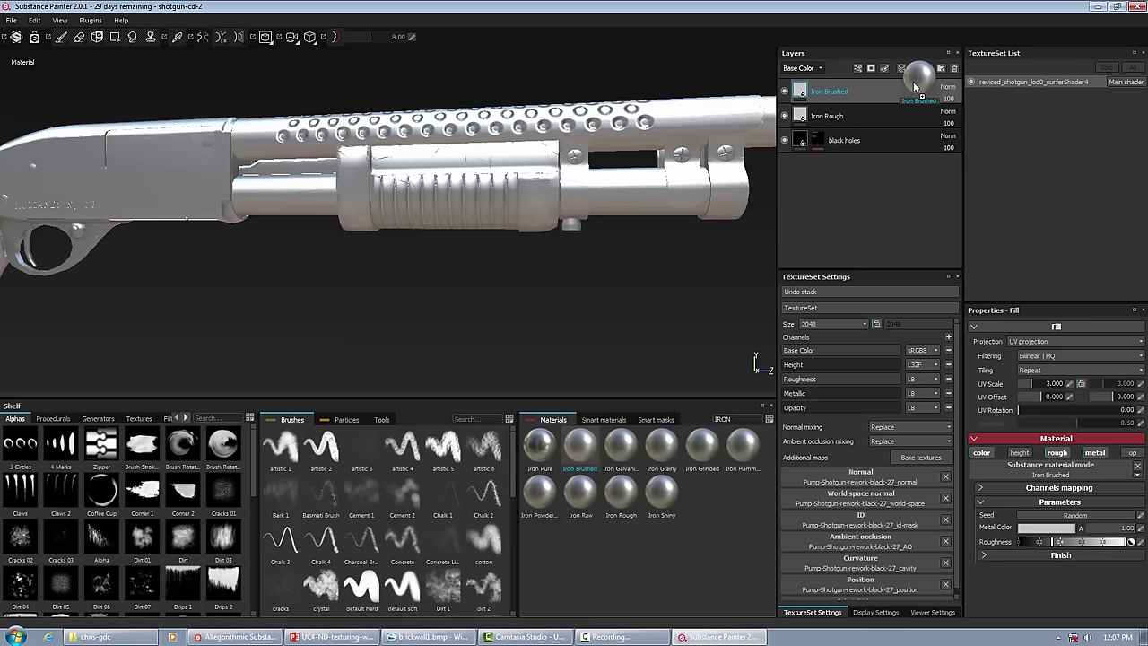
drag(913, 81, 871, 104)
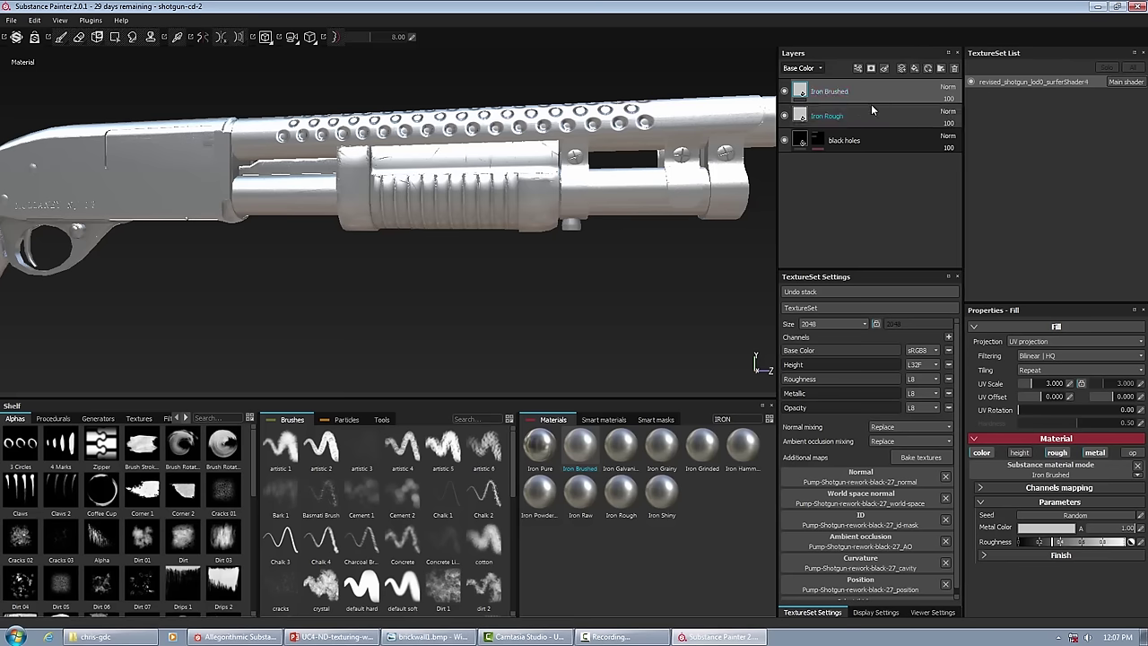
Briefly add Iron Hammered, then delete the Iron Hammered and Iron Brushed layers
mouse_move(747, 448)
mouse_down()
mouse_move(871, 303)
mouse_move(910, 95)
mouse_move(884, 79)
mouse_up()
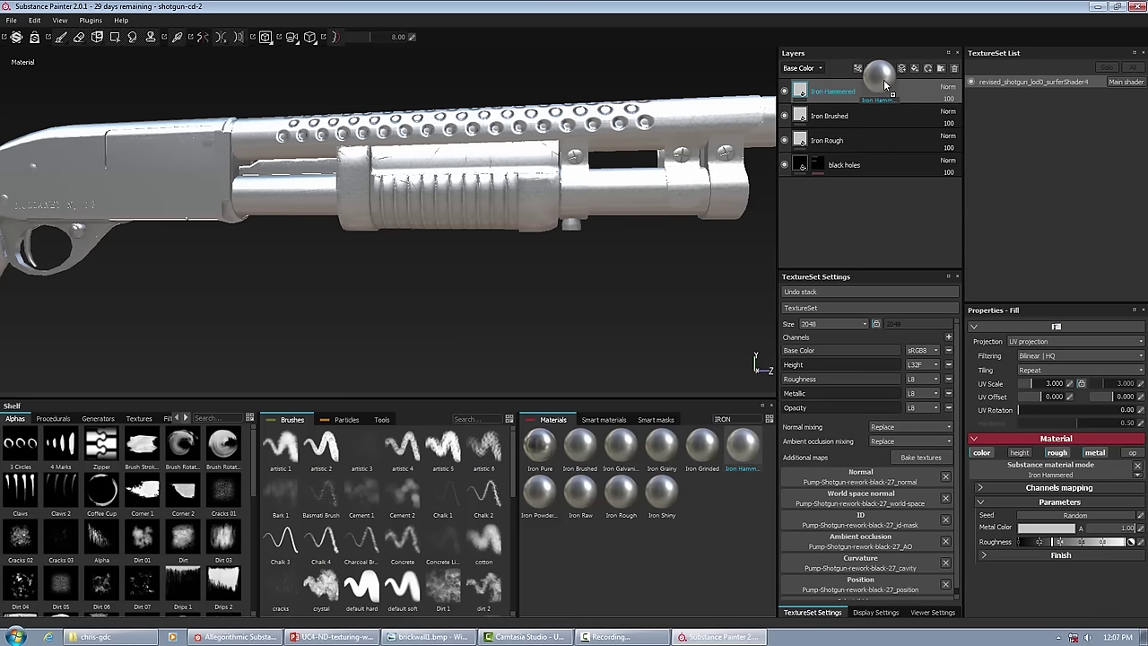
alt+drag(497, 185, 529, 169)
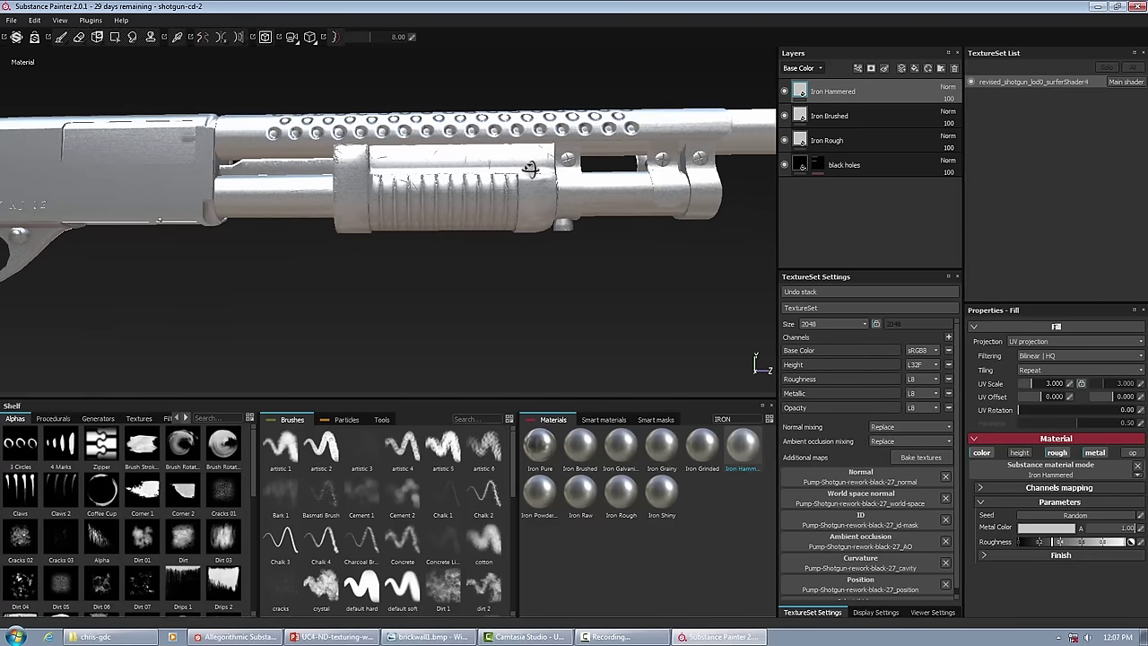
click(954, 70)
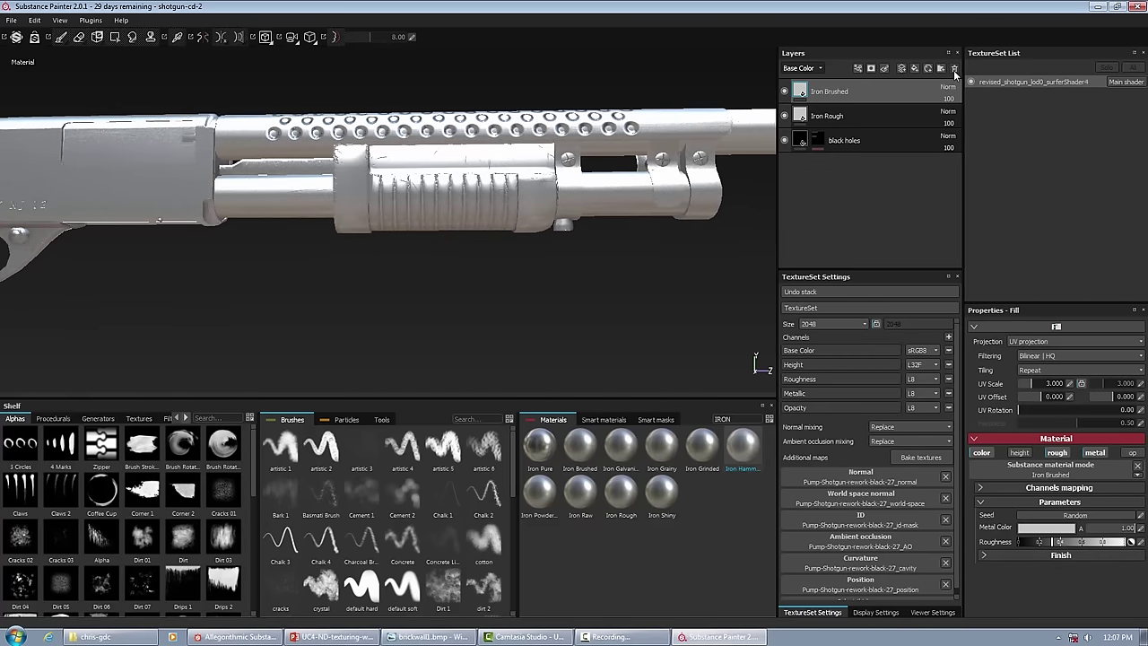
click(954, 70)
Add a blank fill layer above Iron Rough
mouse_move(128, 334)
alt+mouse_down()
mouse_move(147, 249)
mouse_move(485, 238)
mouse_move(346, 182)
alt+mouse_up()
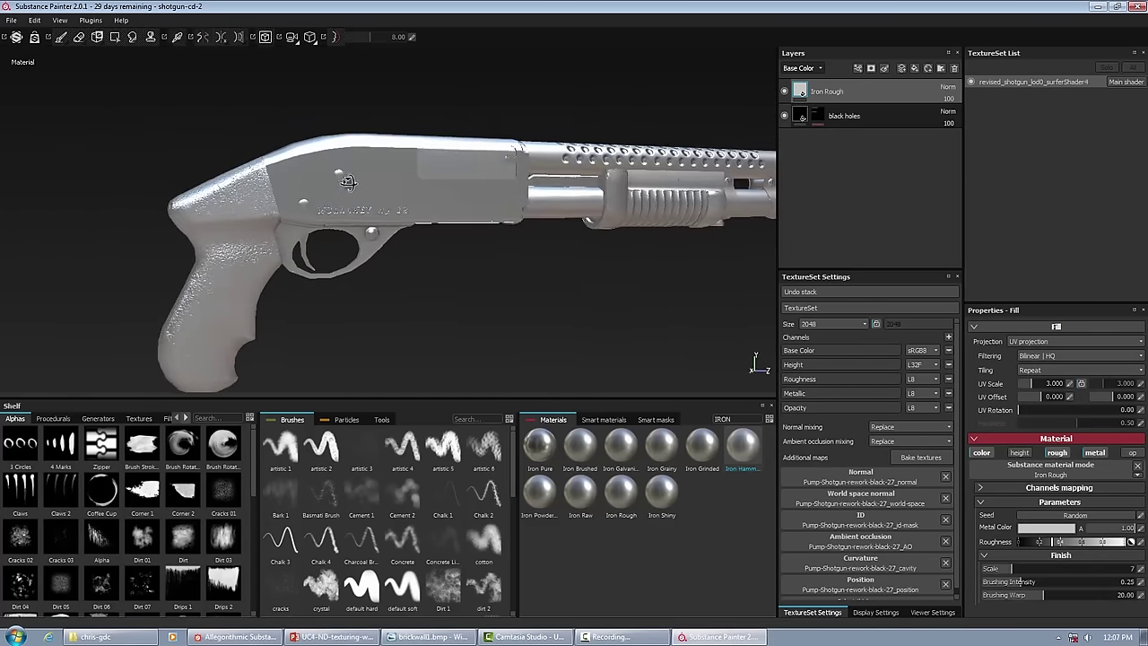
scroll(401, 174, up, 2)
alt+middle_drag(401, 174, 300, 155)
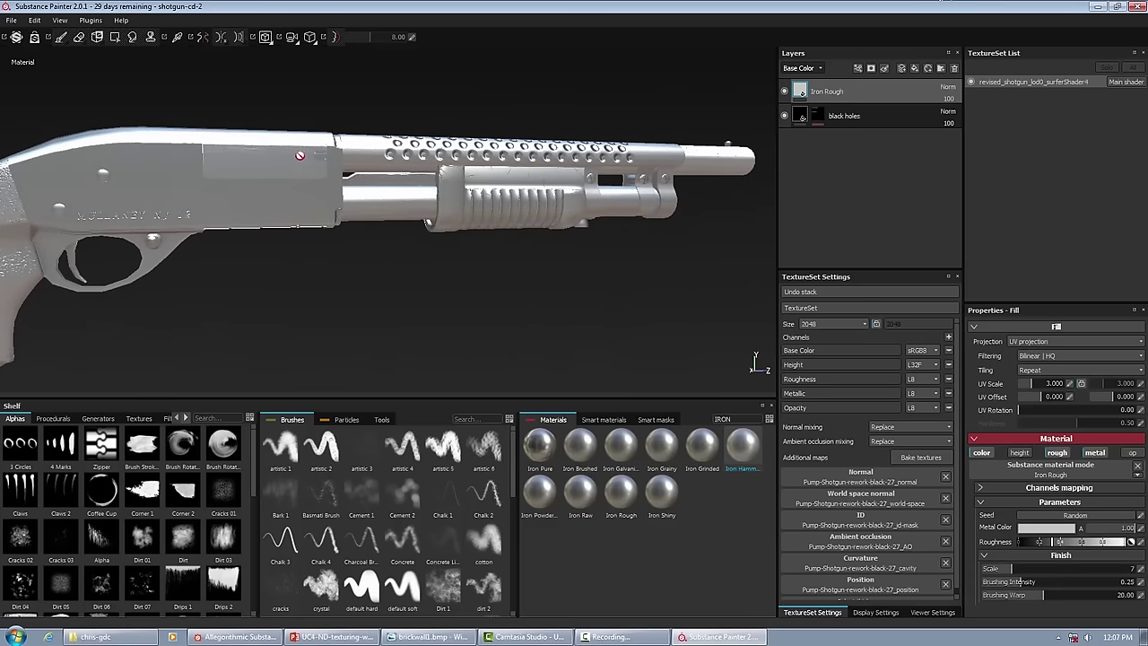
click(914, 69)
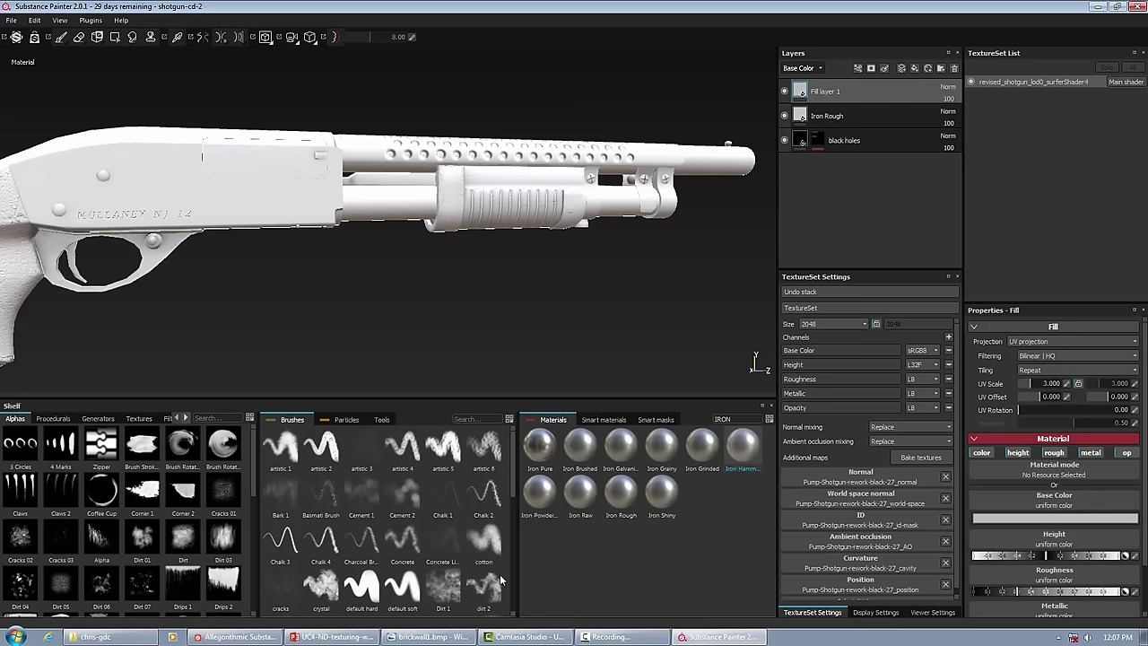
Replace the blank fill with a Steel Gun Painted layer and move black holes to the top
click(952, 70)
click(929, 70)
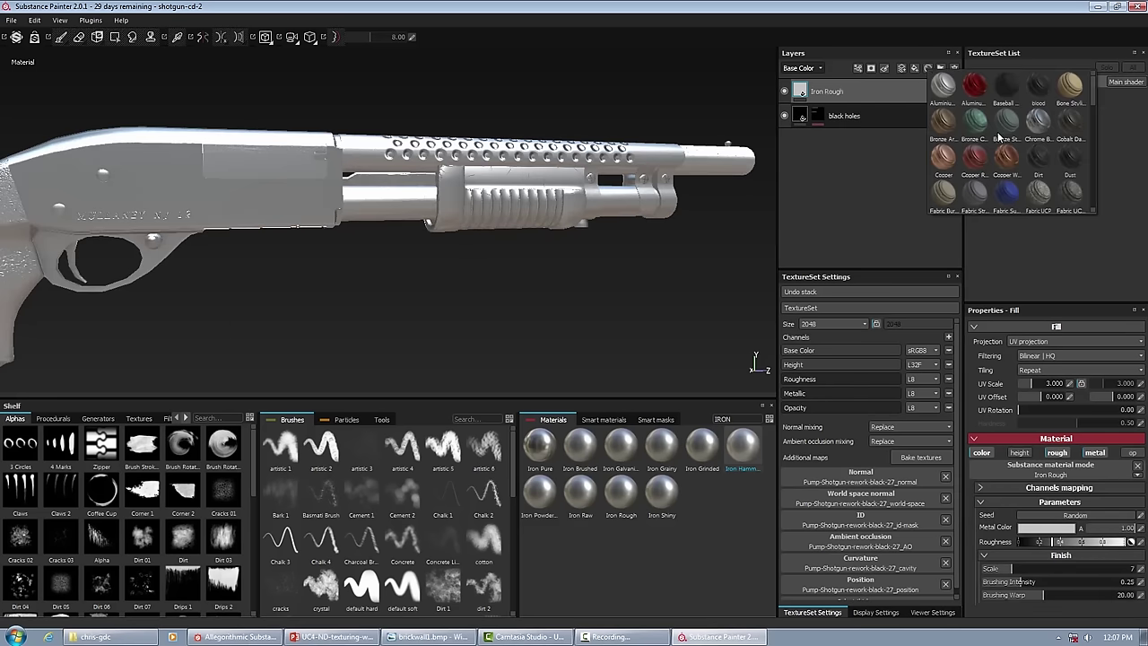
scroll(1000, 136, down, 8)
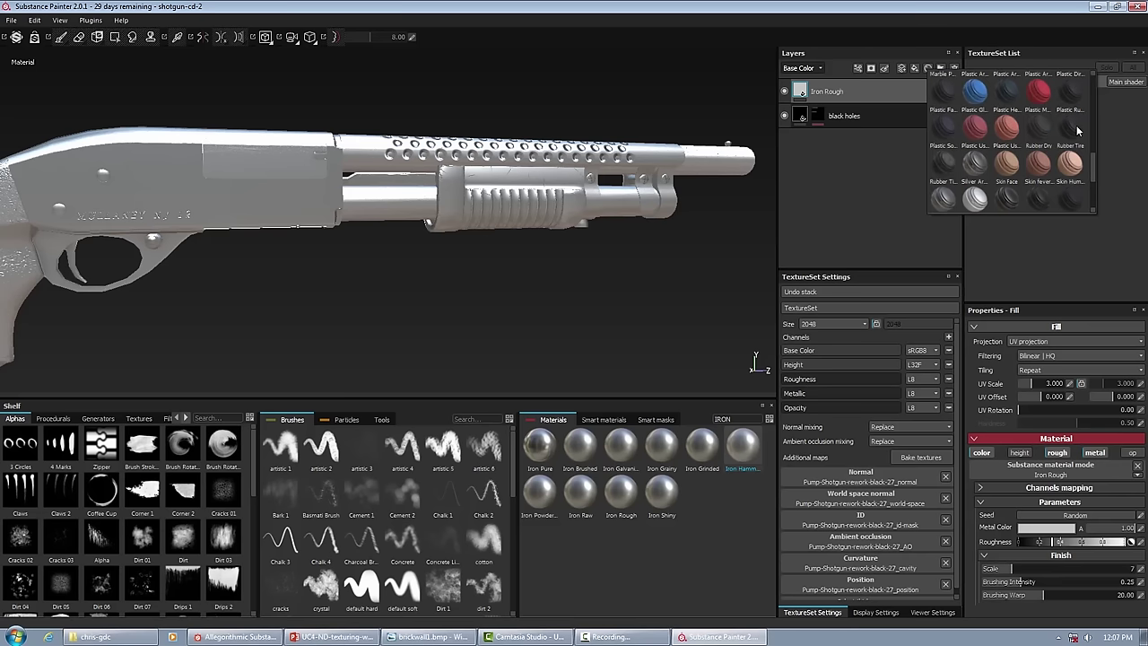
mouse_move(1076, 89)
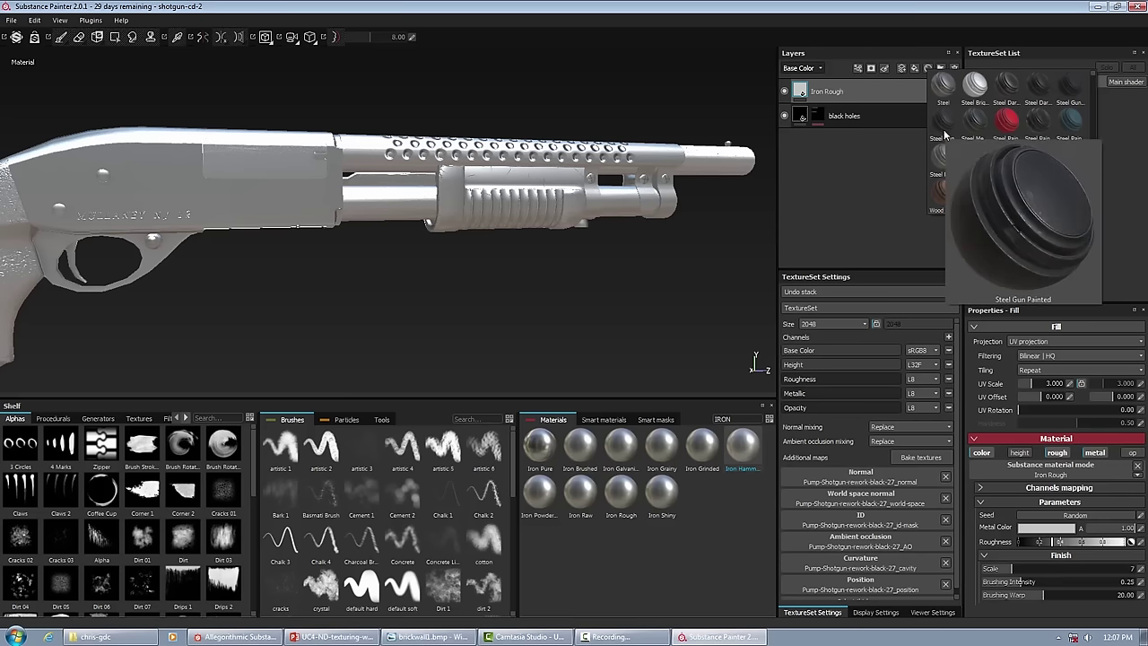
mouse_move(945, 126)
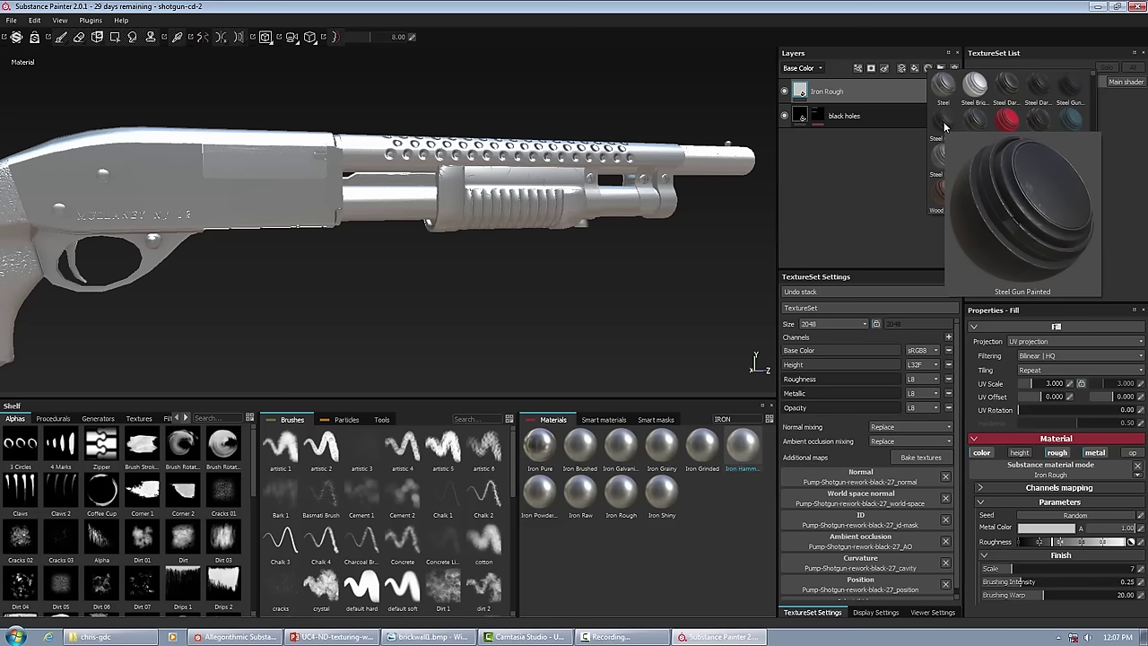
click(945, 124)
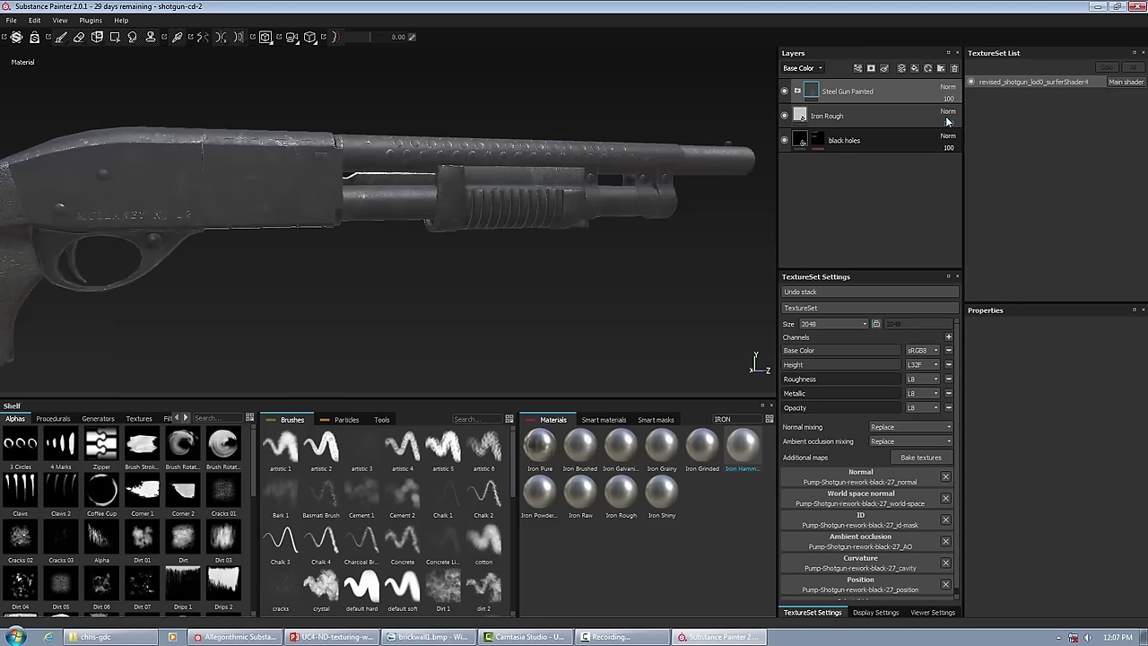
alt+drag(434, 152, 759, 225)
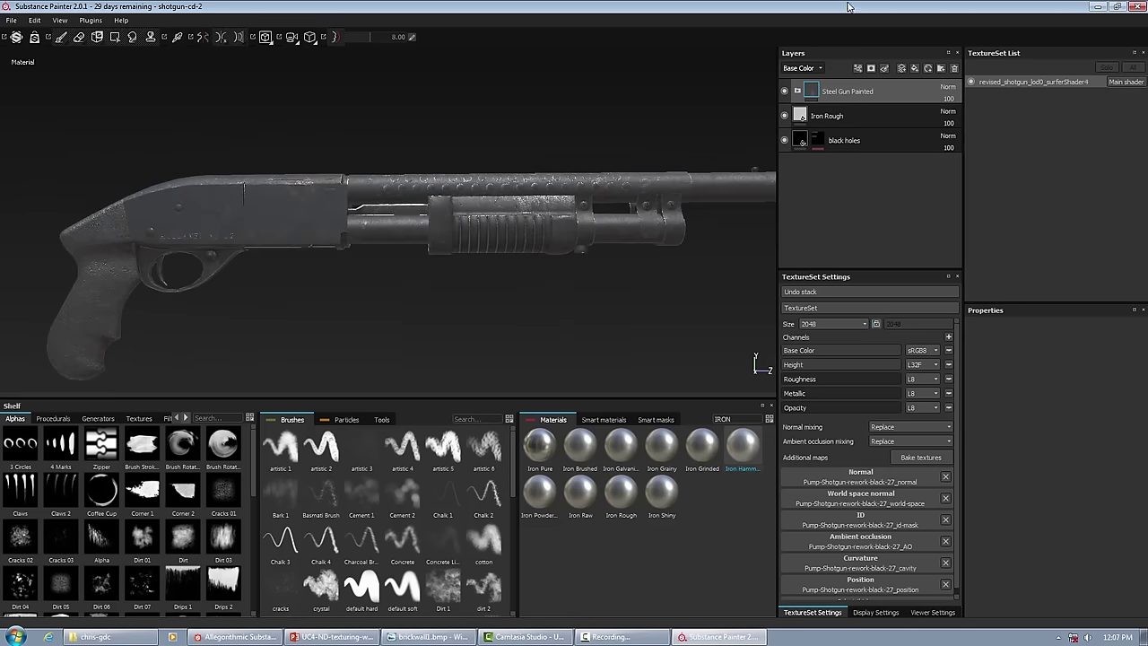
mouse_move(854, 149)
mouse_down()
mouse_move(898, 78)
mouse_move(875, 86)
mouse_move(870, 75)
mouse_up()
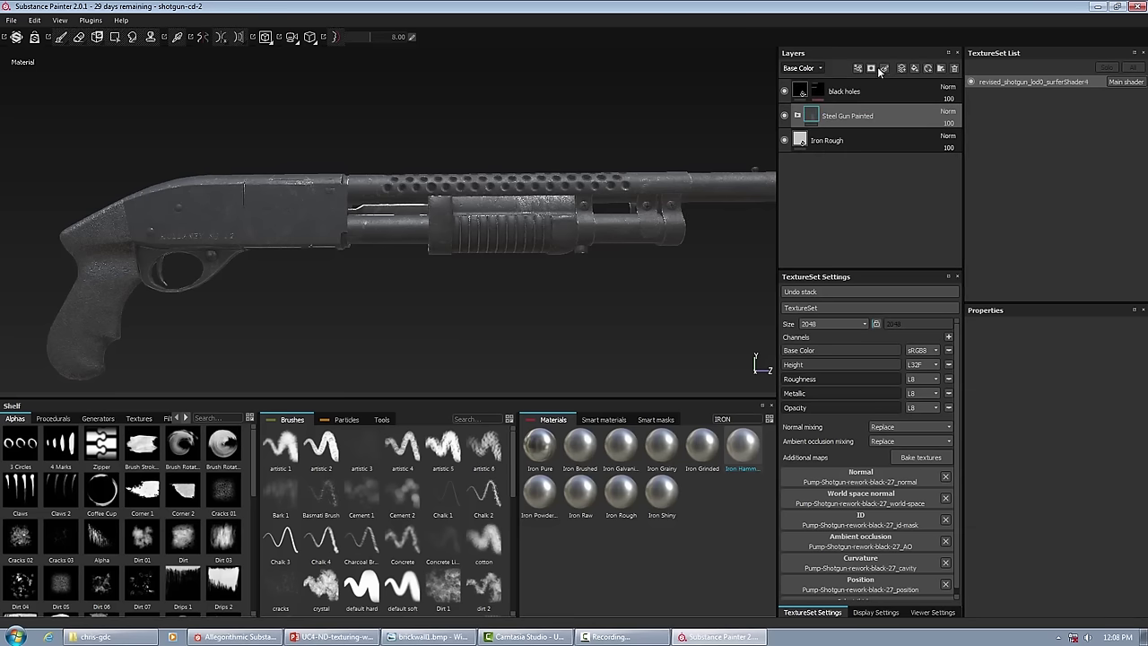
Mask Steel Gun Painted by colour selection to the blue receiver and dark blue ID colours
click(871, 69)
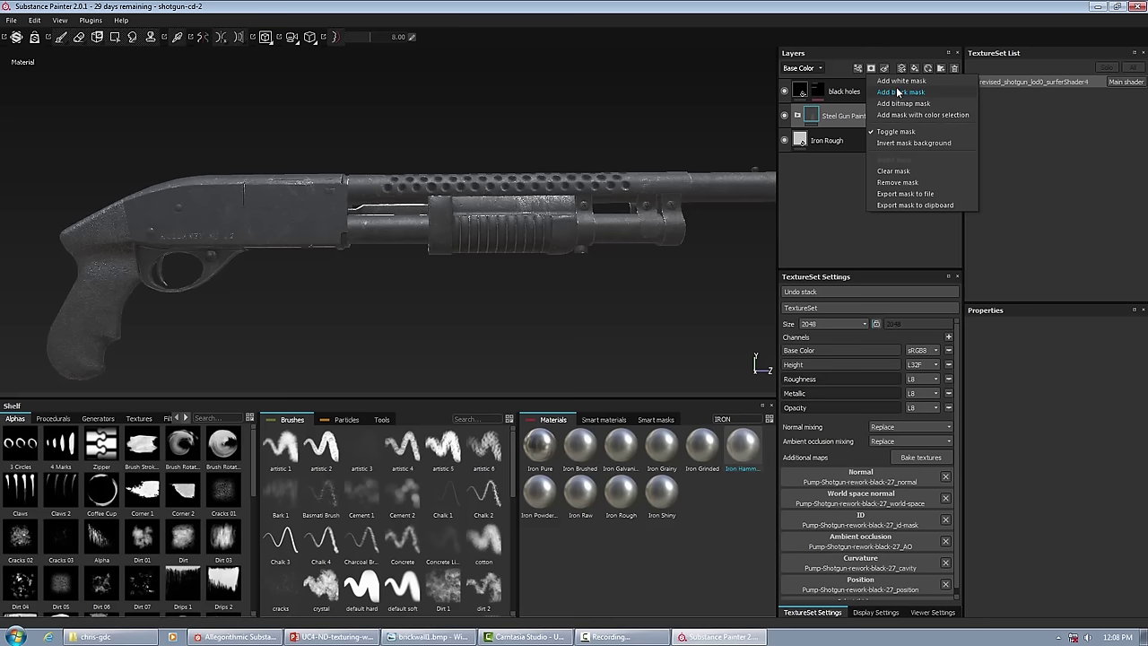
click(904, 115)
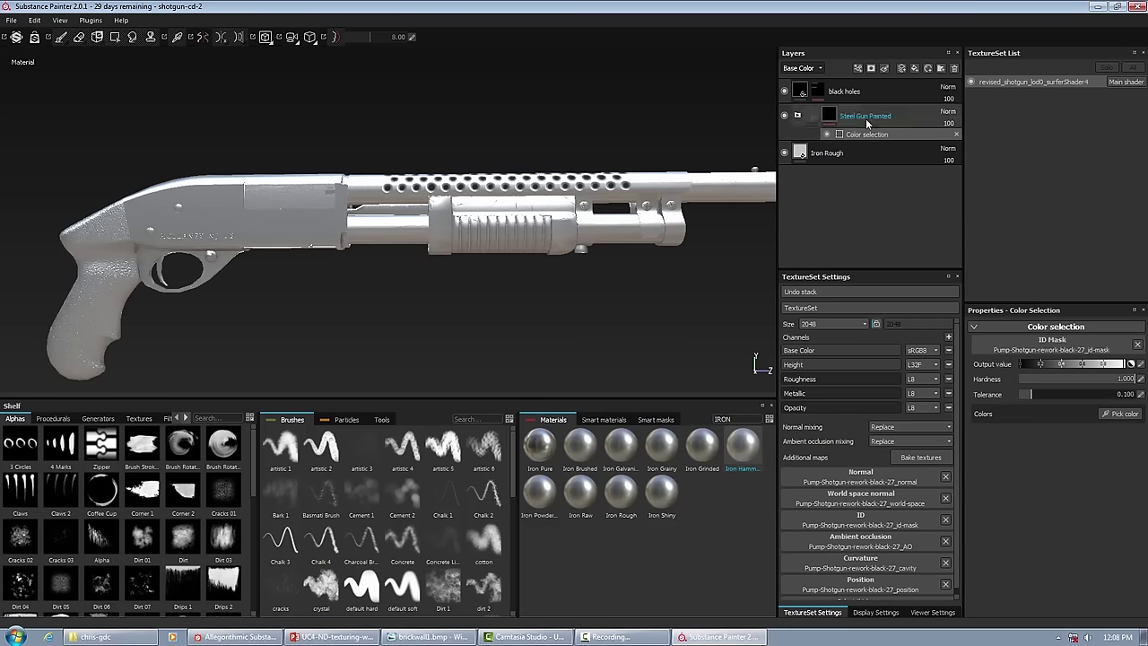
click(1121, 414)
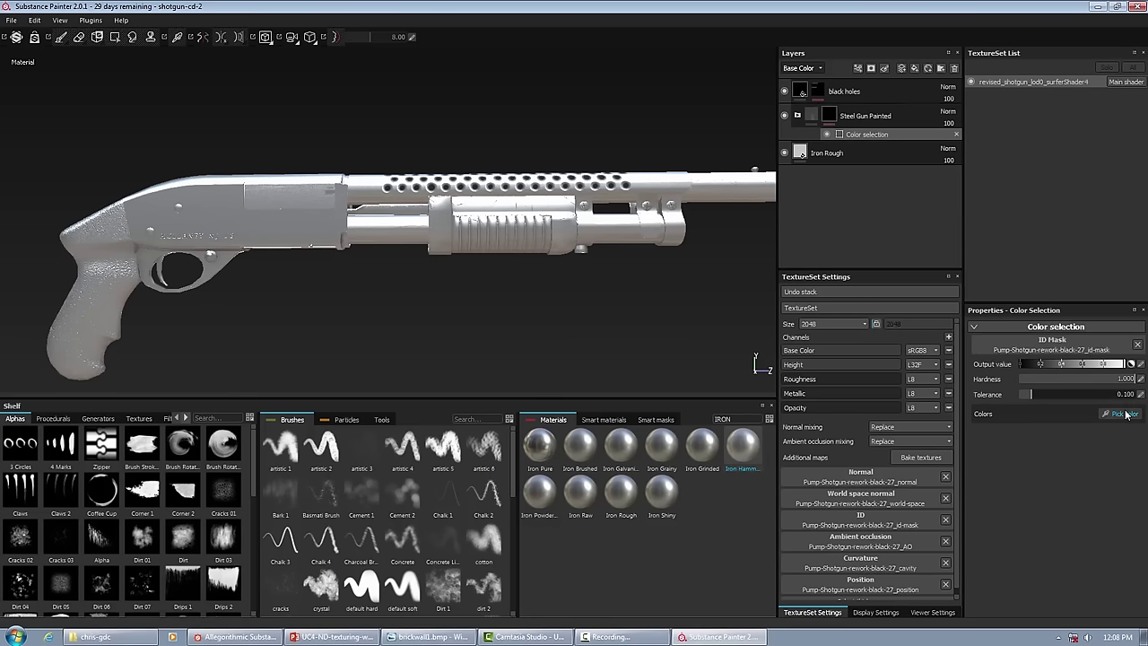
click(225, 169)
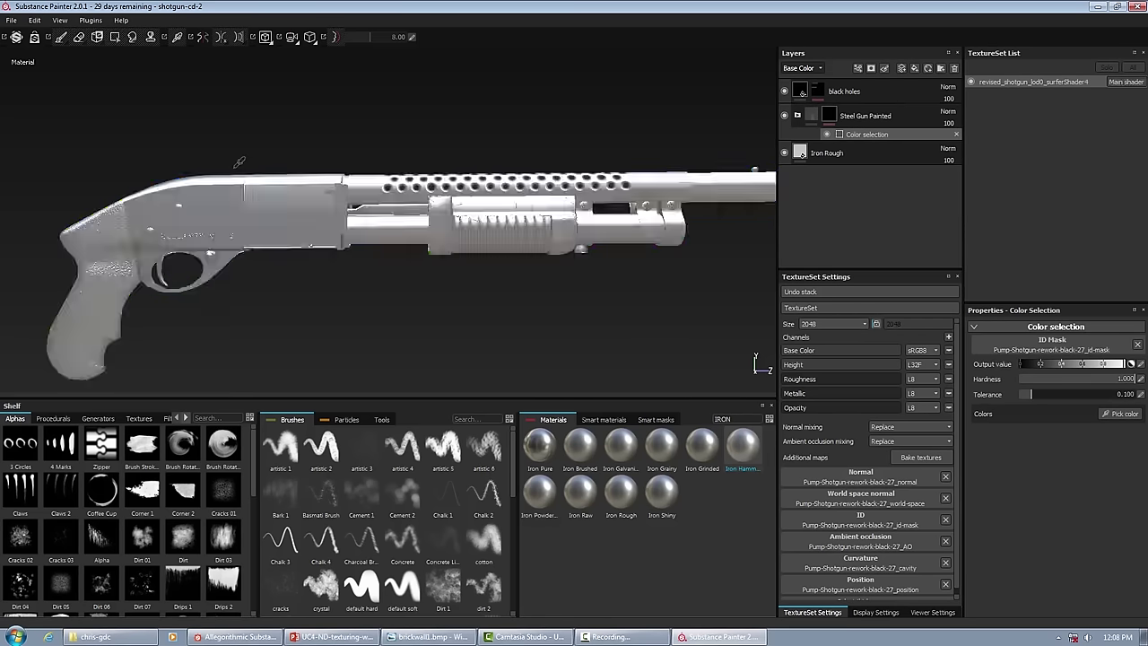
click(1111, 414)
click(206, 192)
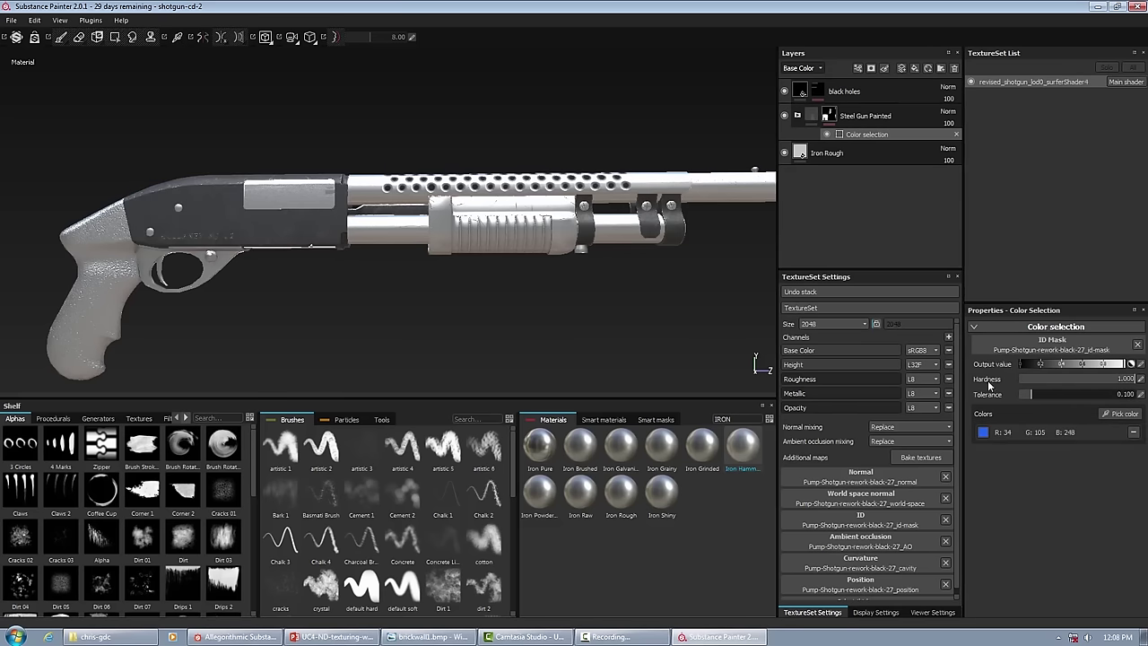
click(1130, 415)
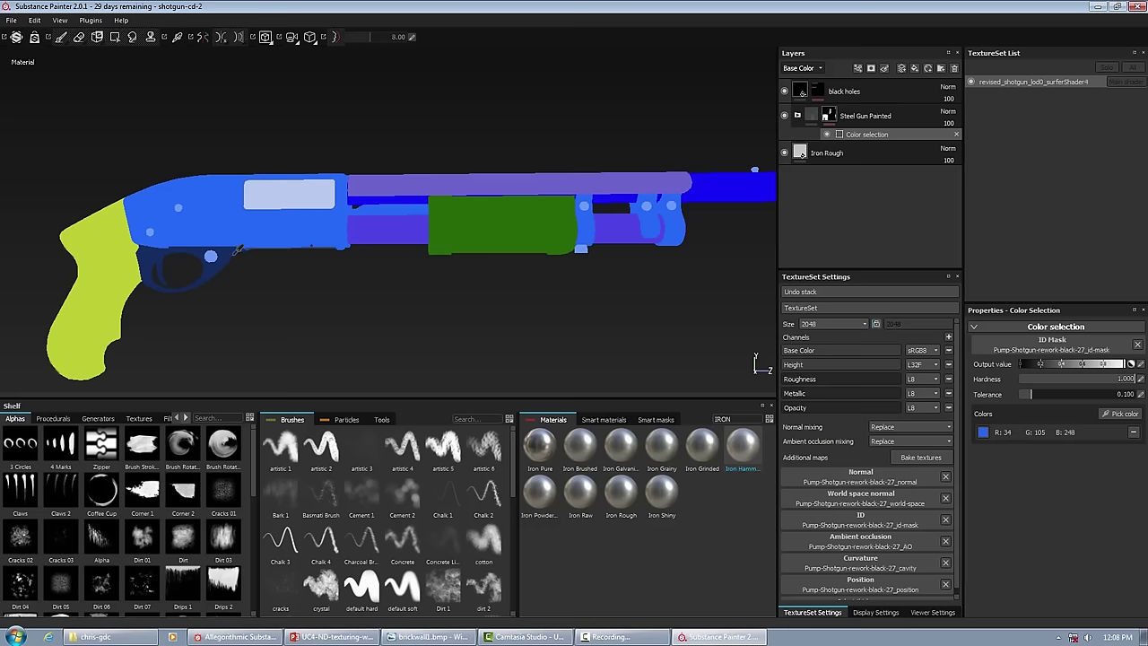
click(236, 249)
alt+drag(467, 262, 507, 142)
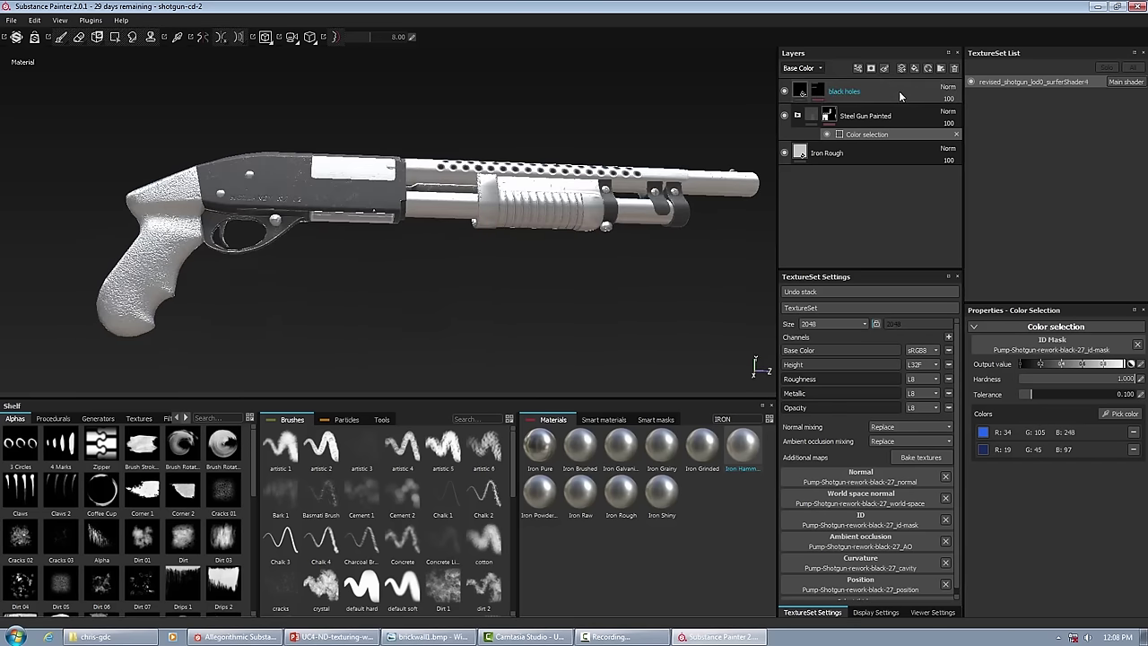
Add a Plastic Armor Matte material layer above black holes
click(947, 83)
click(928, 69)
scroll(1014, 124, down, 4)
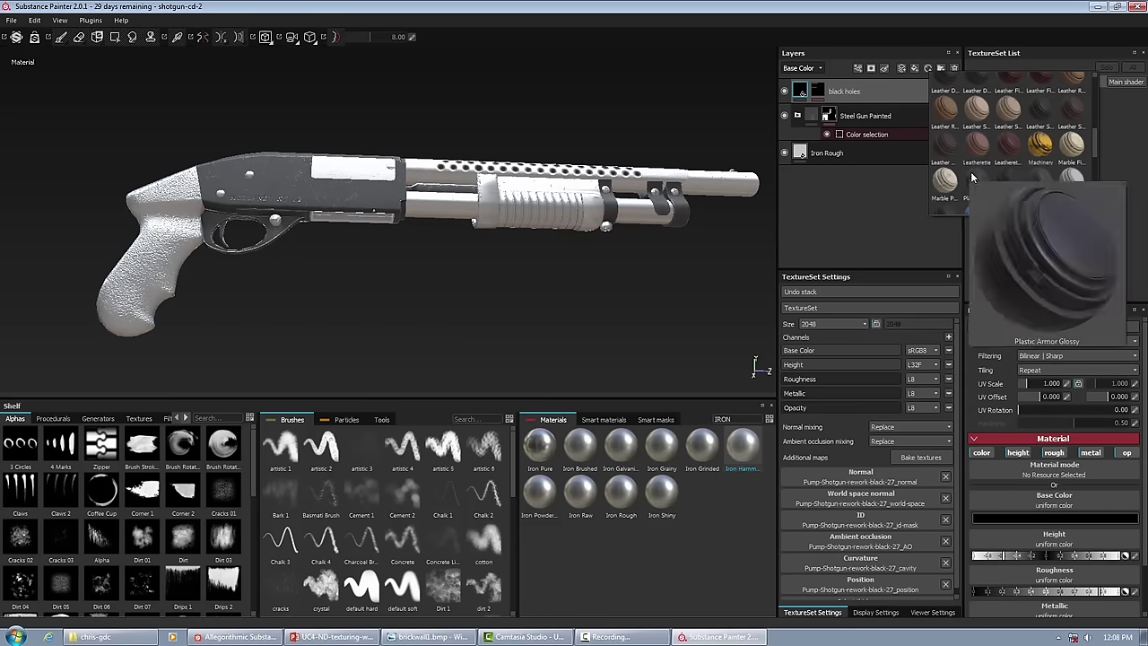
mouse_move(977, 182)
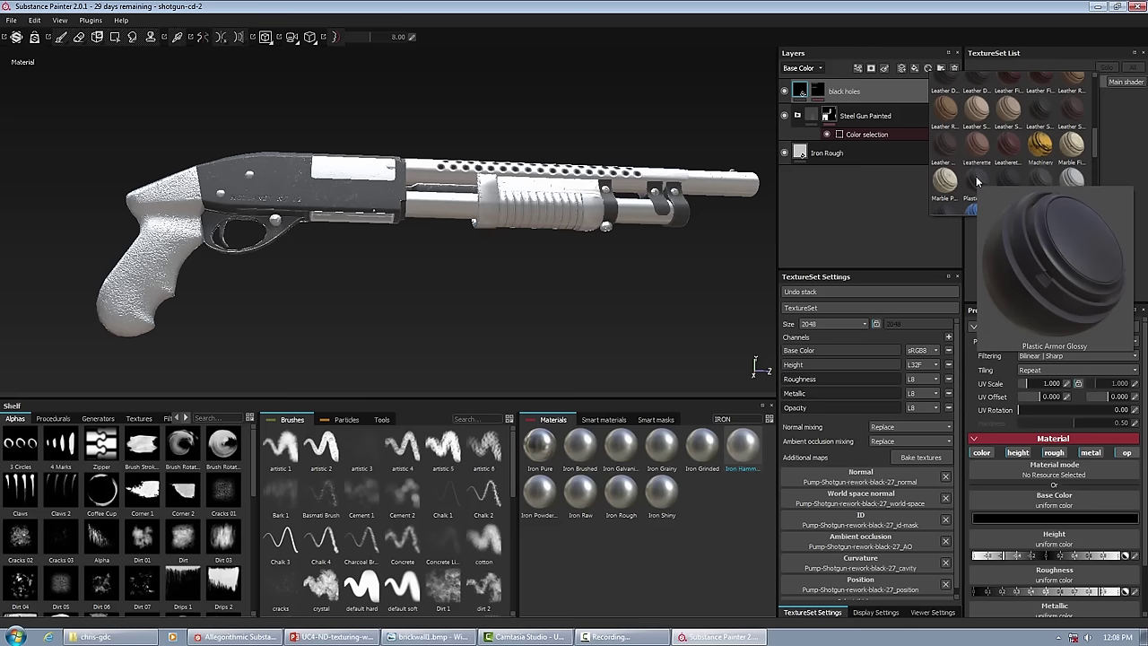
click(1009, 179)
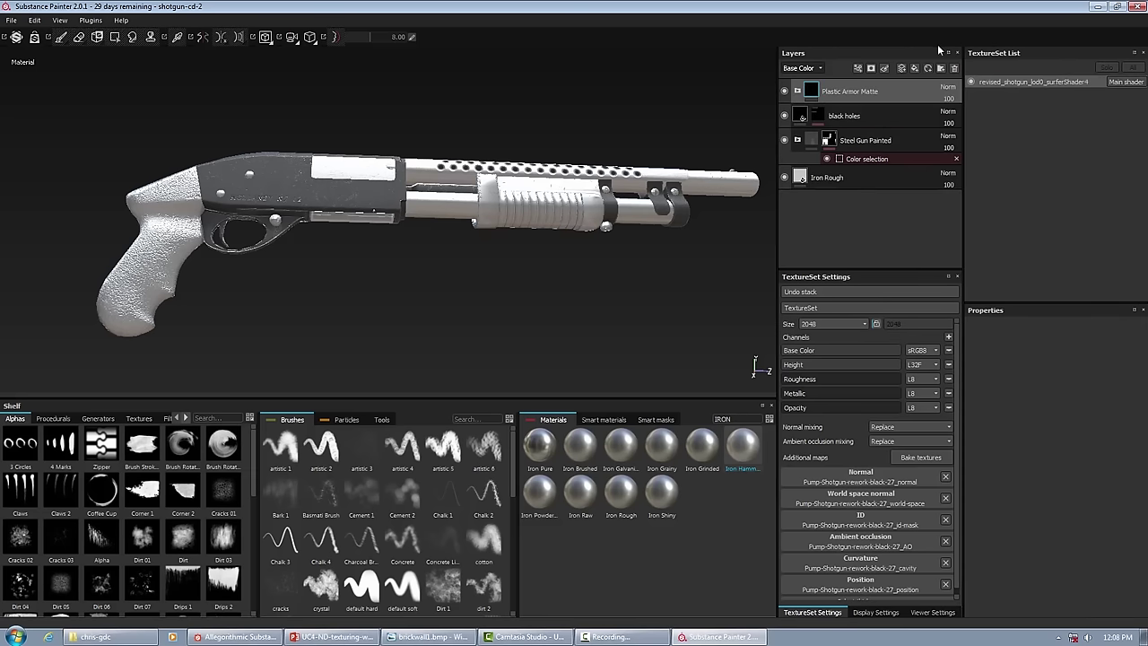
right_click(885, 75)
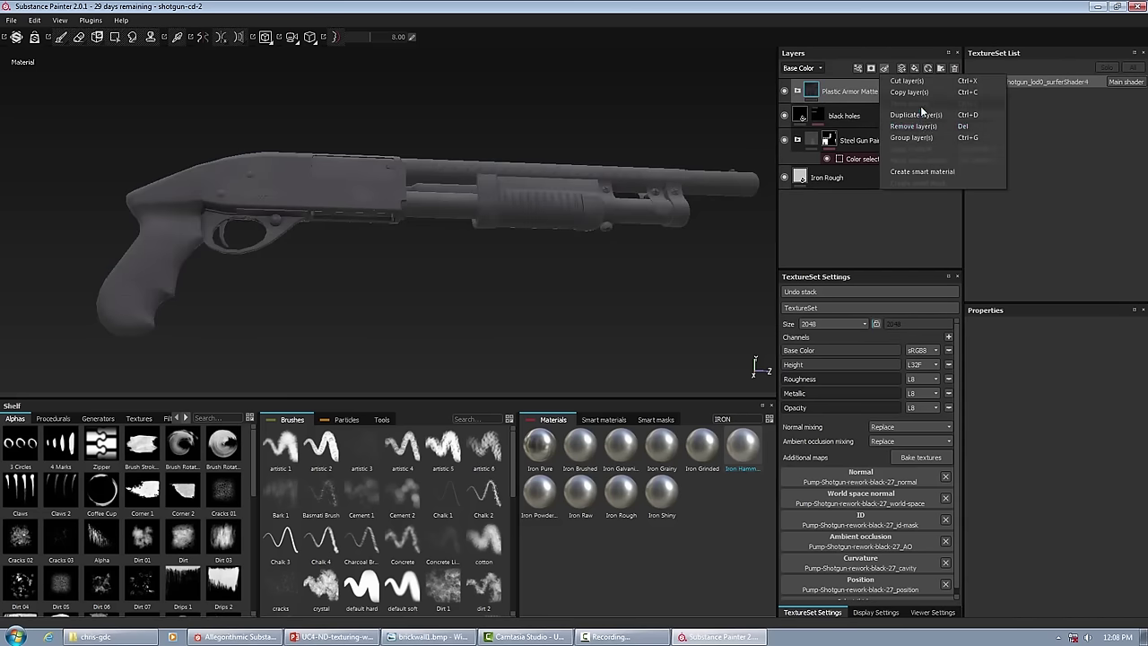
key(Escape)
Mask Plastic Armor Matte by colour selection to the yellow grip and green pump ID colours
click(870, 68)
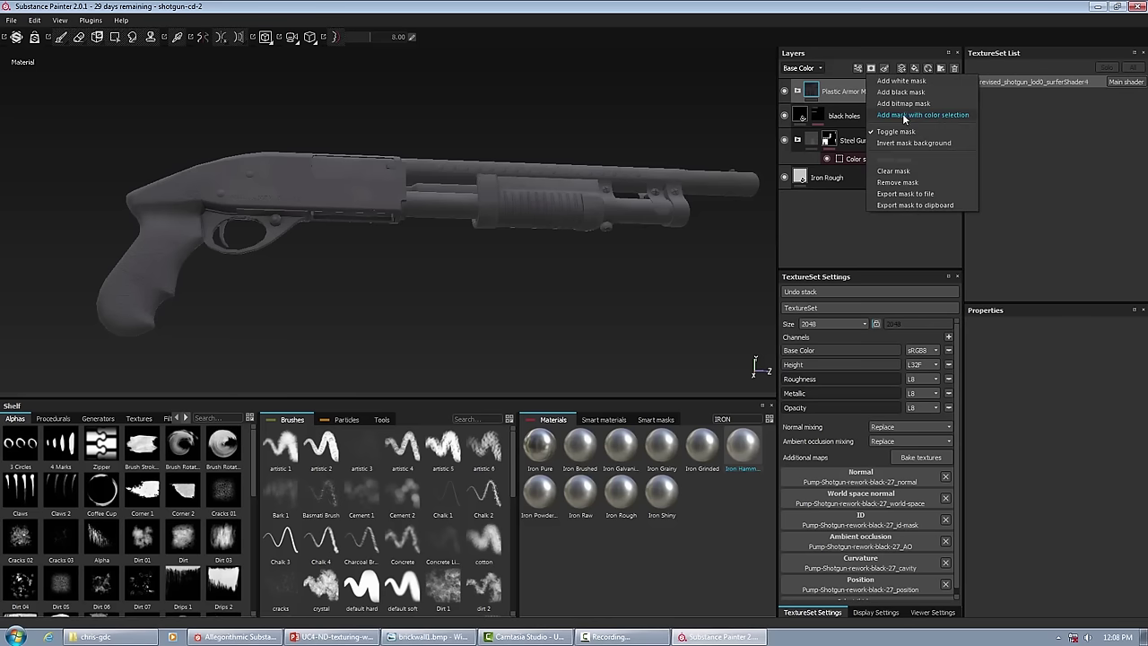
click(909, 115)
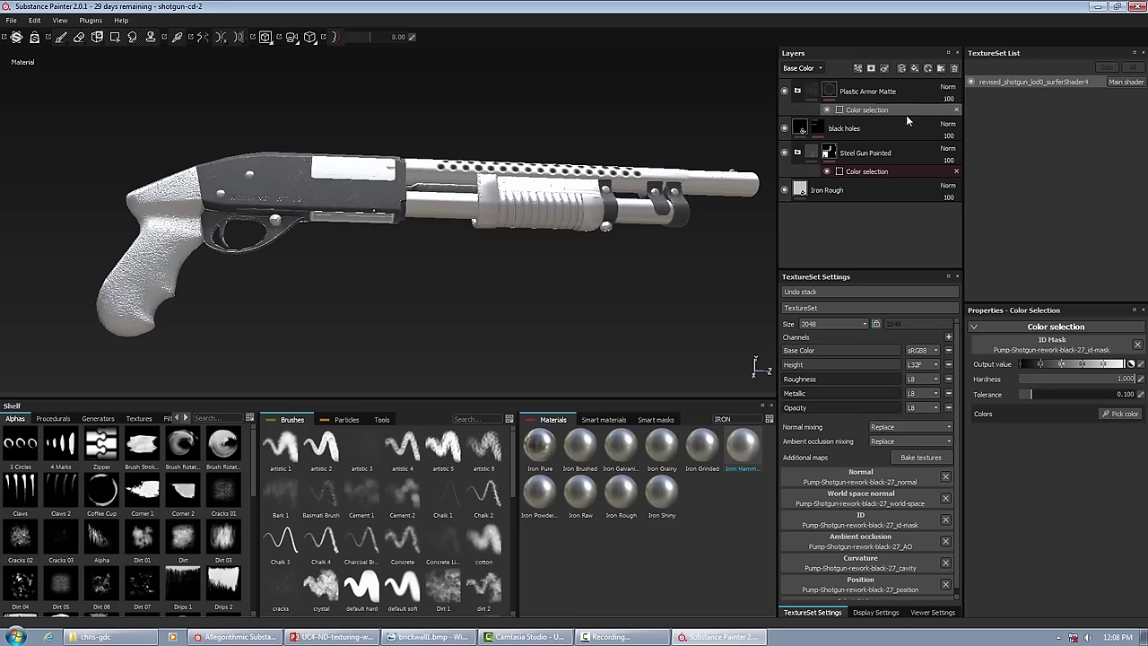
click(1119, 413)
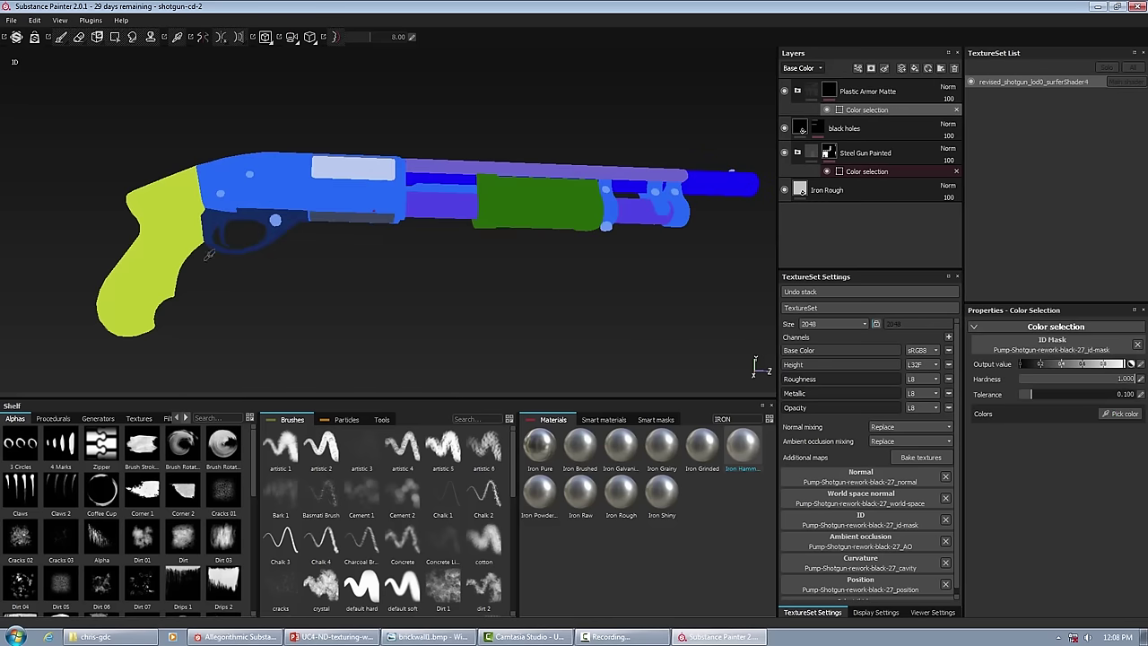
click(168, 208)
click(1120, 414)
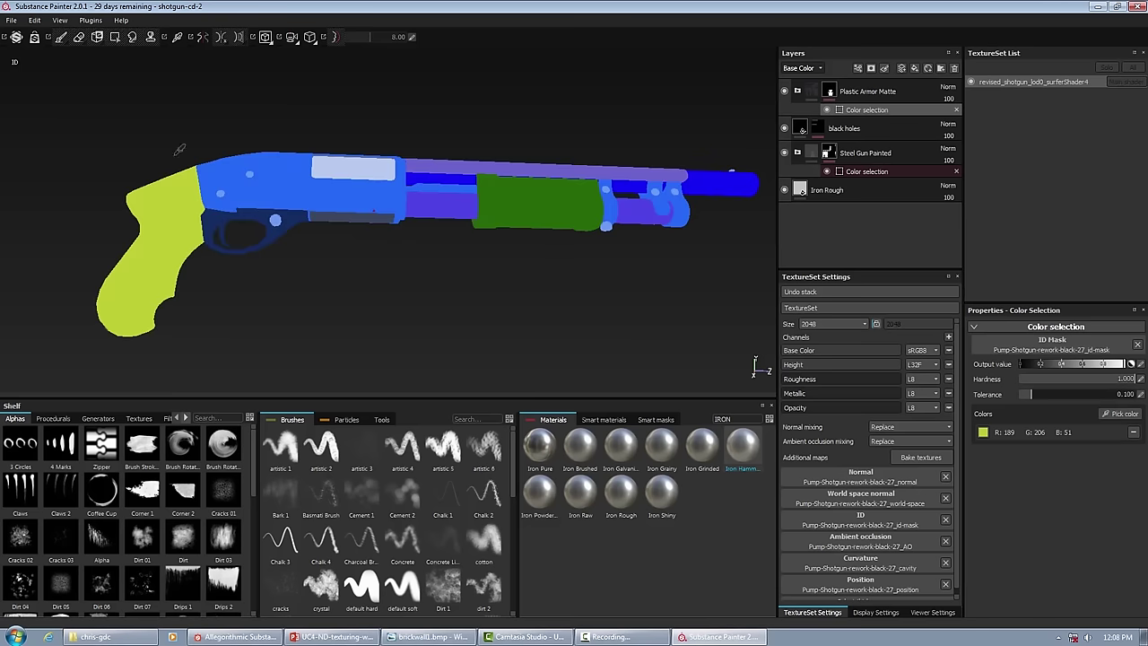
click(531, 190)
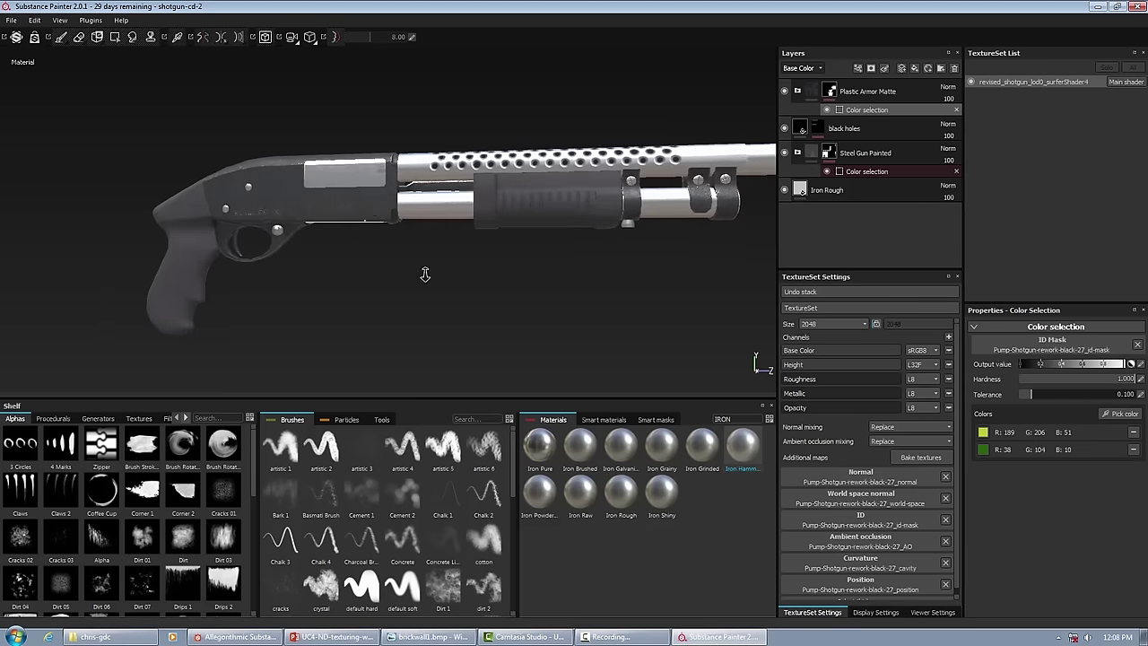
scroll(395, 233, up, 3)
alt+drag(623, 290, 632, 154)
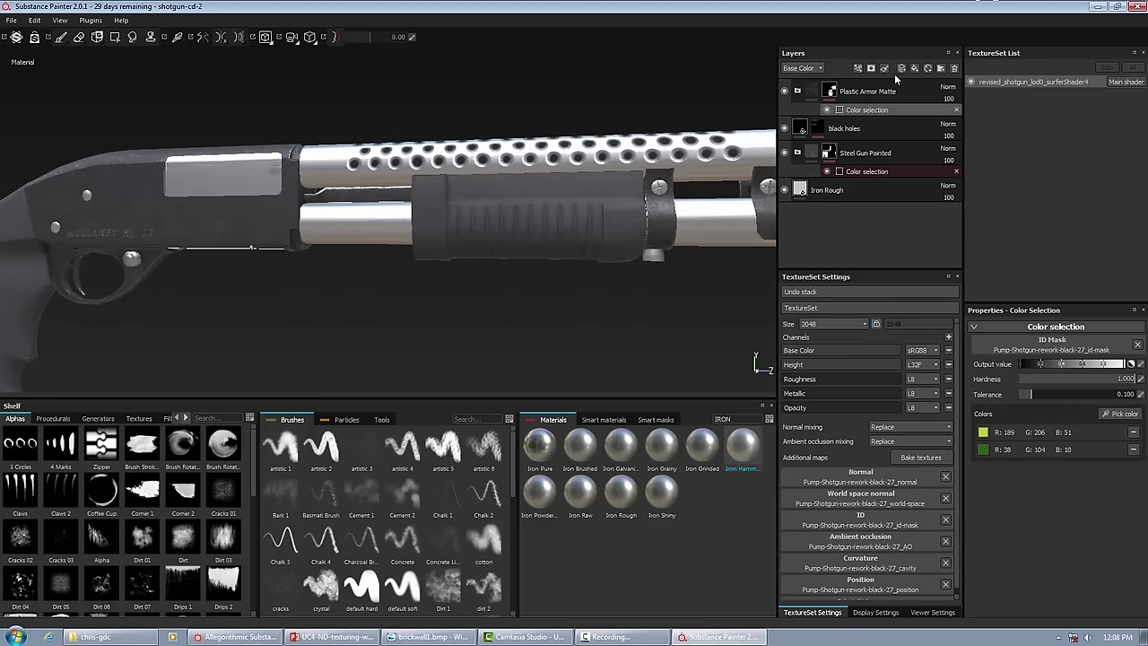
Add a paint layer inside Plastic Armor Matte with colour and metalness disabled
click(798, 90)
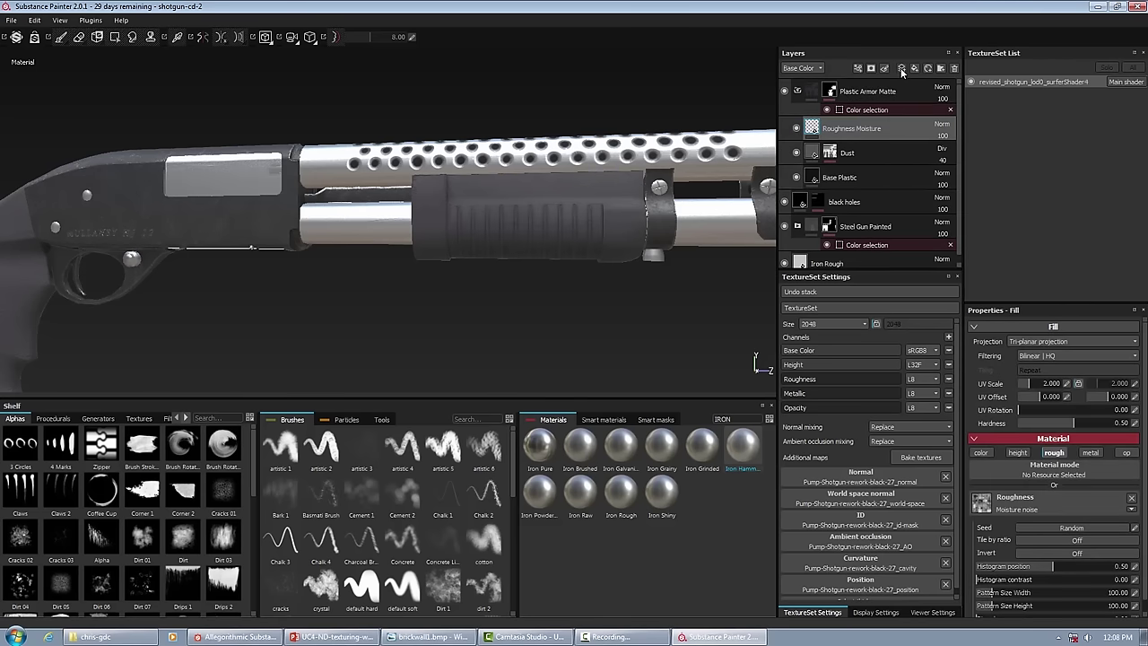
key(ctrl+shift+l)
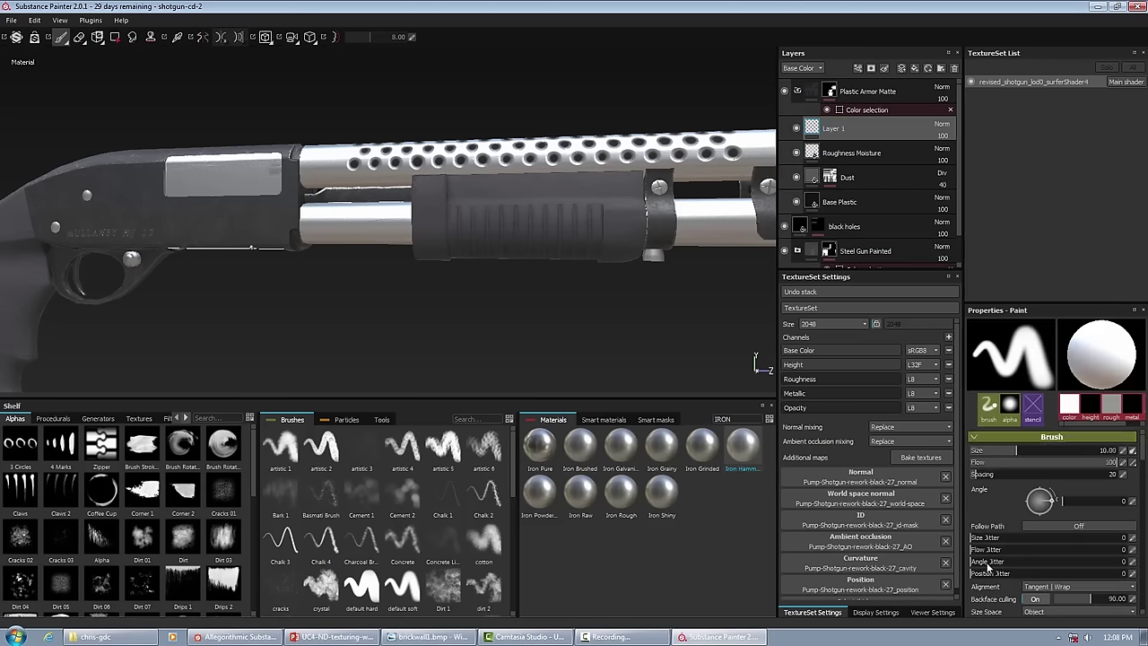
scroll(1046, 526, down, 2)
scroll(1017, 462, down, 5)
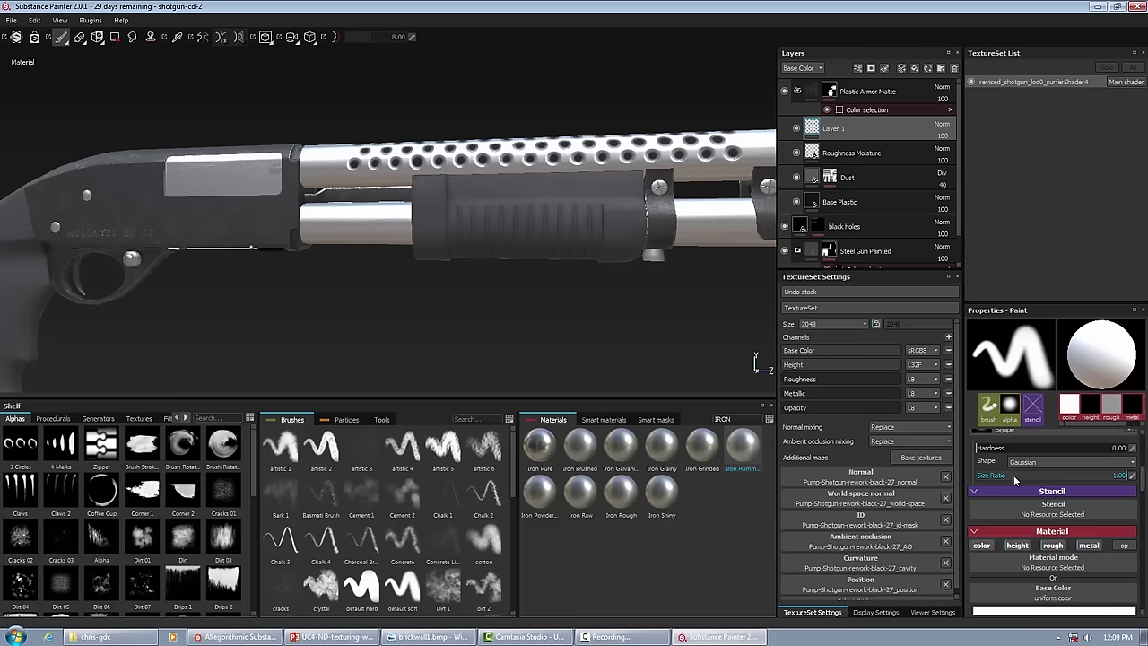
click(982, 545)
click(1090, 546)
scroll(141, 436, down, 3)
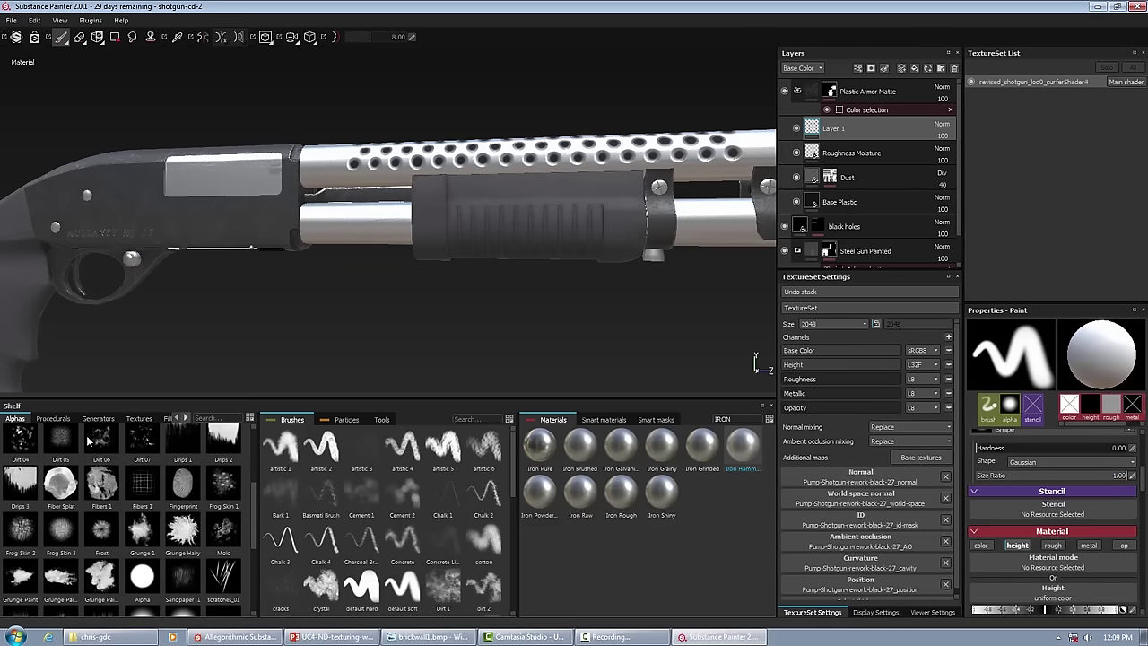
scroll(90, 437, up, 3)
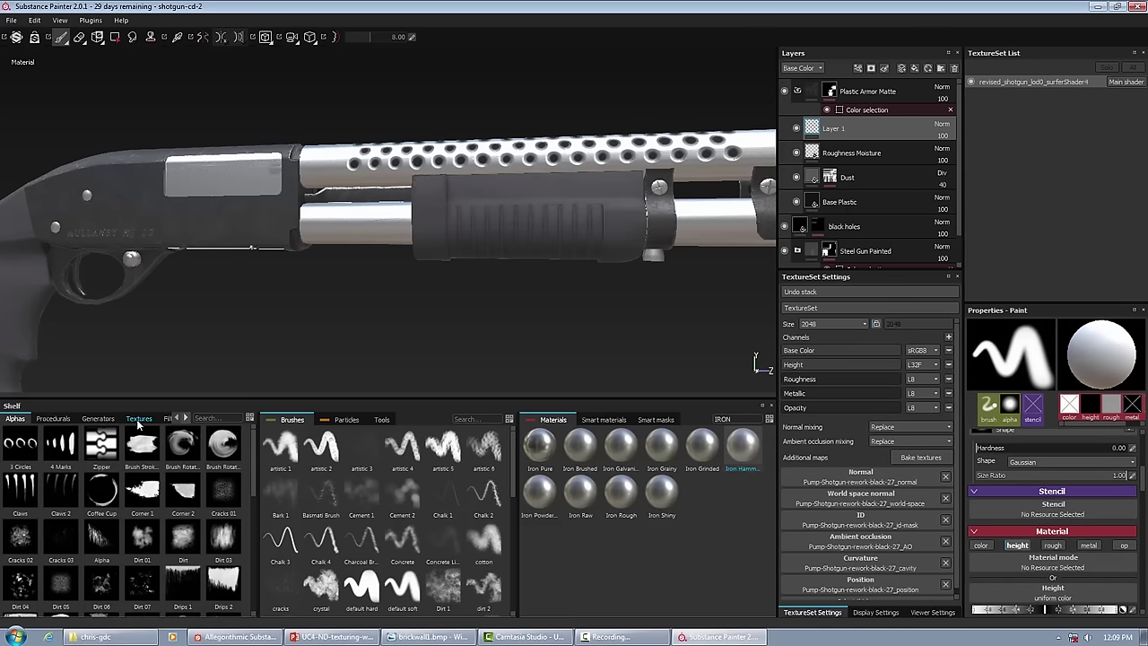
Try the procedural Mesh 2 as the brush height pattern, then delete the empty Layer 1
click(139, 419)
click(53, 418)
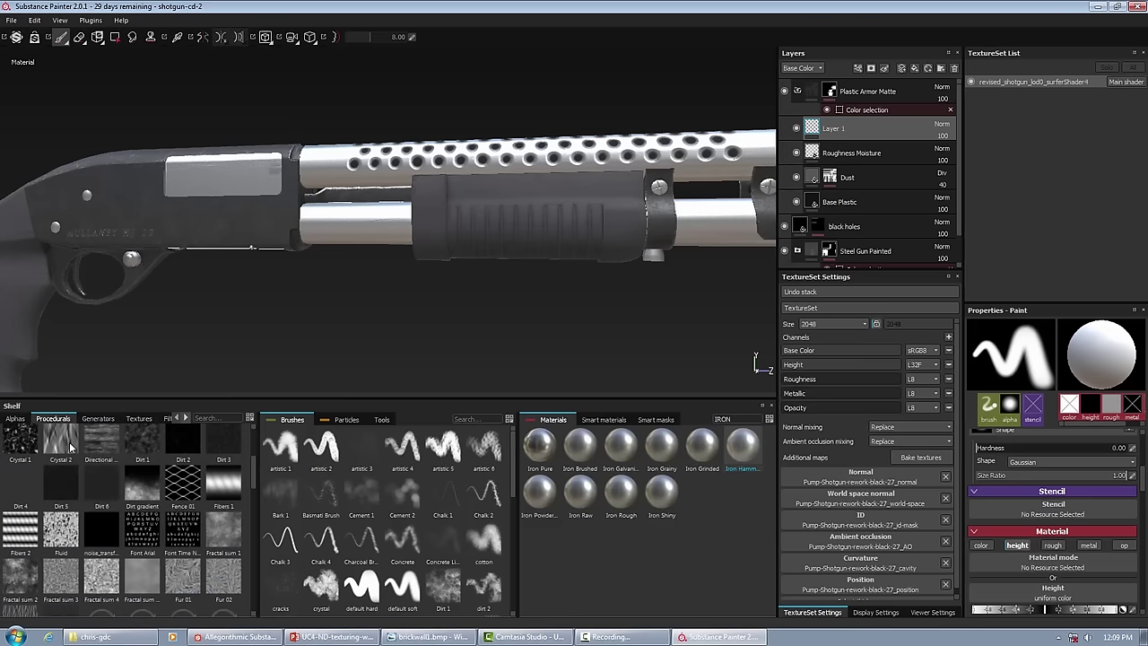
scroll(70, 446, down, 7)
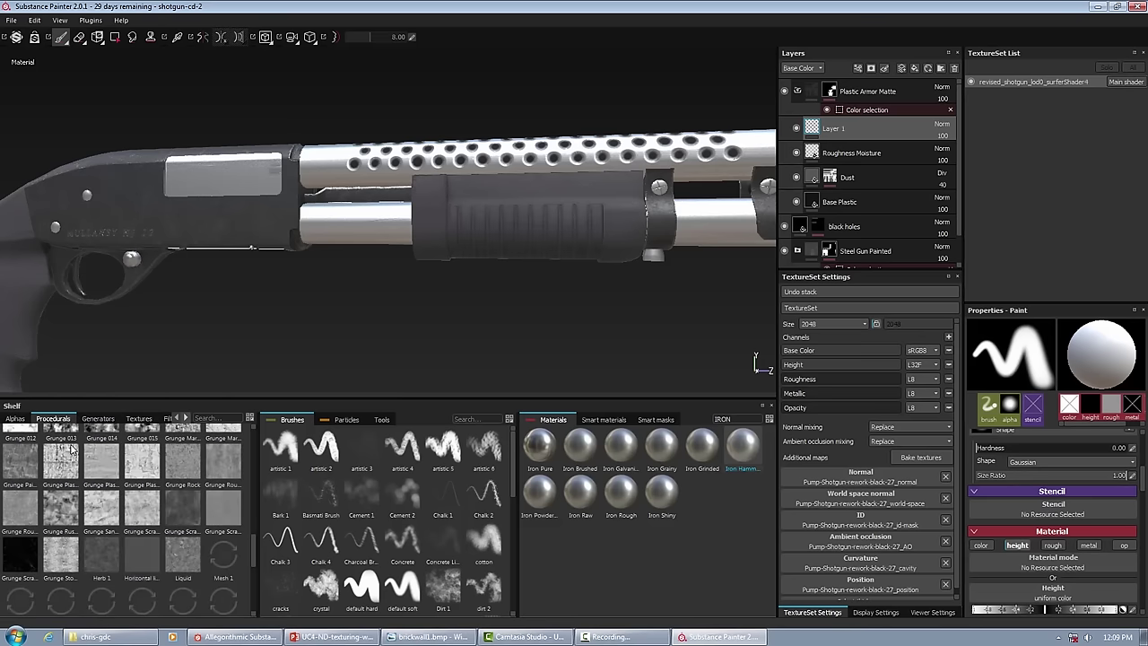
scroll(70, 446, down, 3)
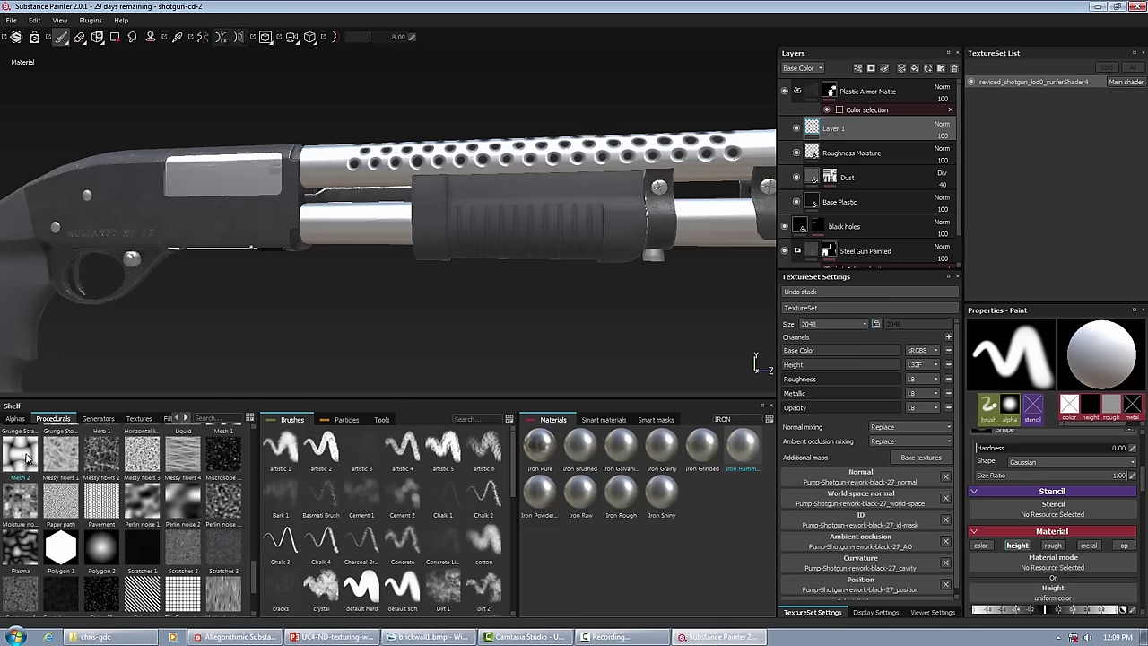
drag(20, 453, 1089, 595)
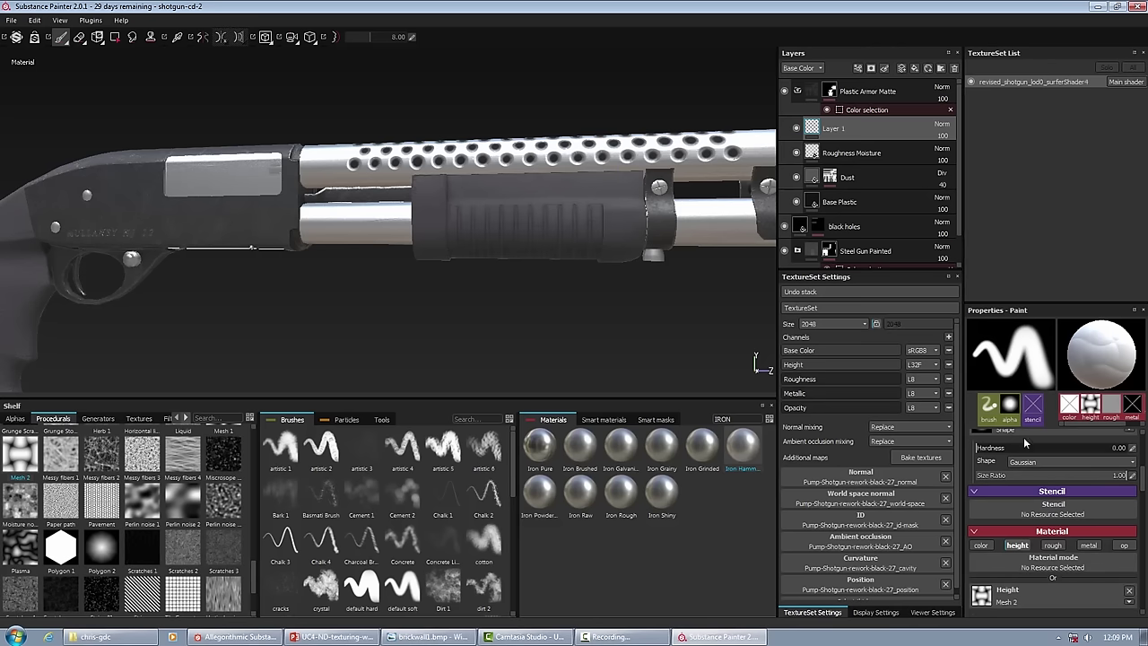
scroll(1069, 582, up, 5)
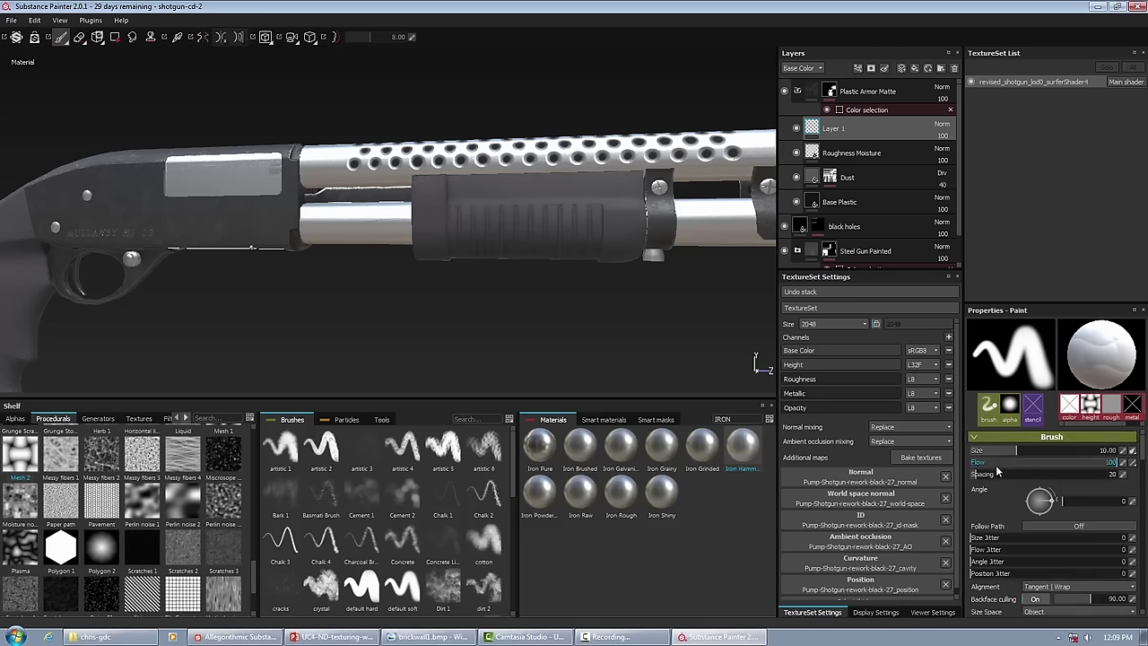
drag(1016, 451, 1032, 452)
scroll(1023, 510, down, 2)
scroll(1022, 510, up, 1)
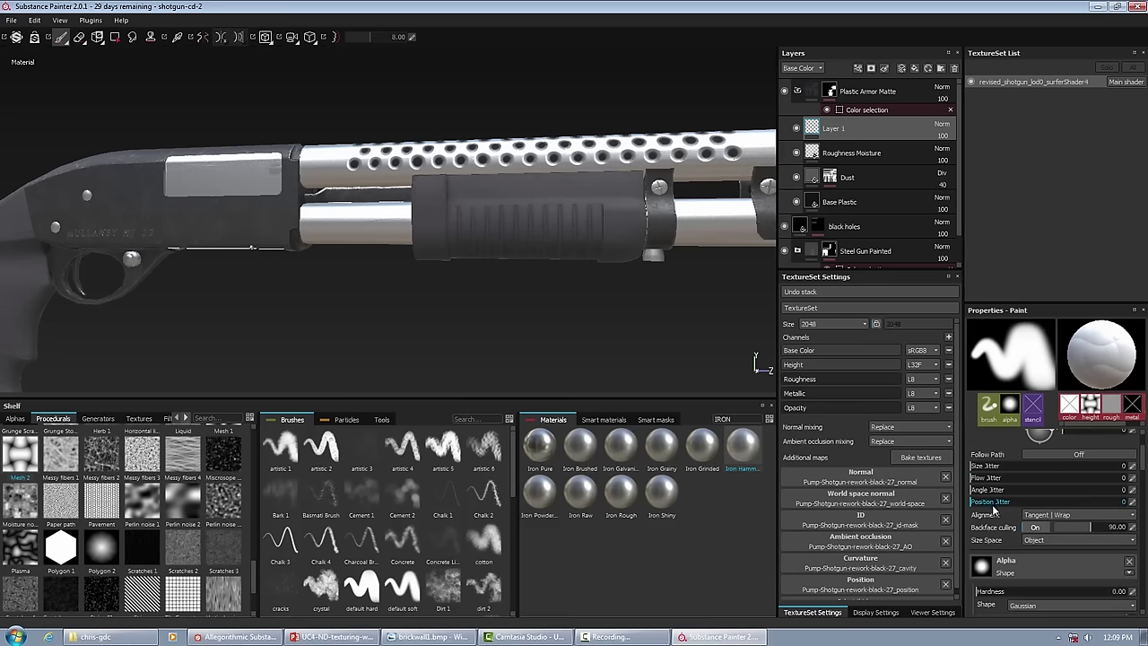
scroll(1005, 508, down, 2)
scroll(1000, 507, up, 3)
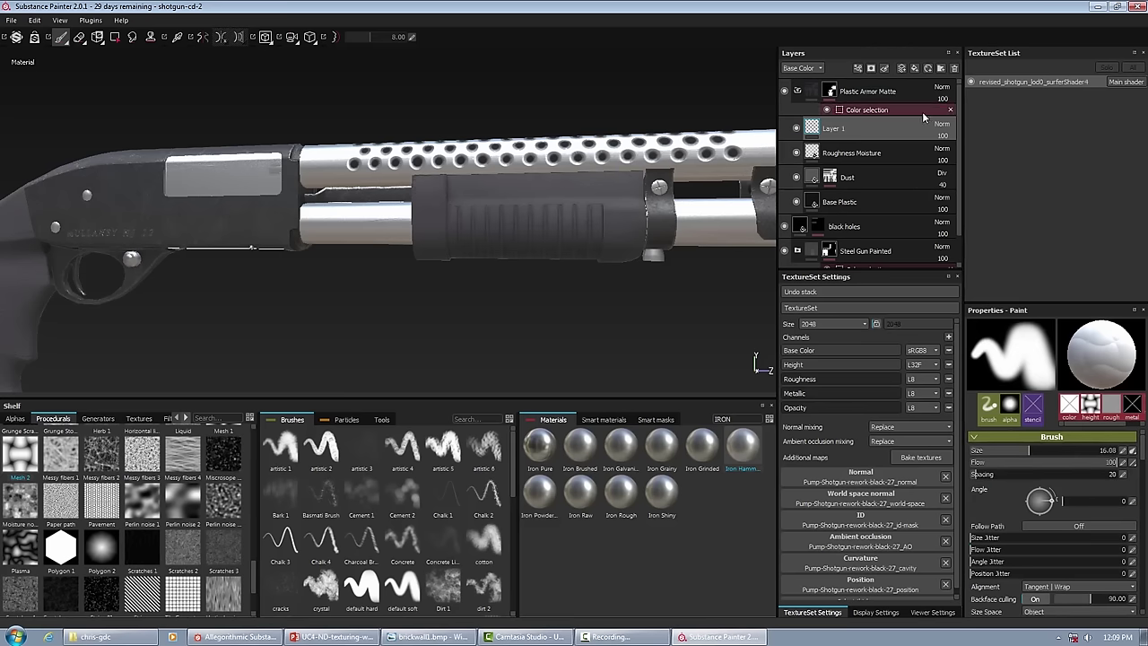
click(955, 69)
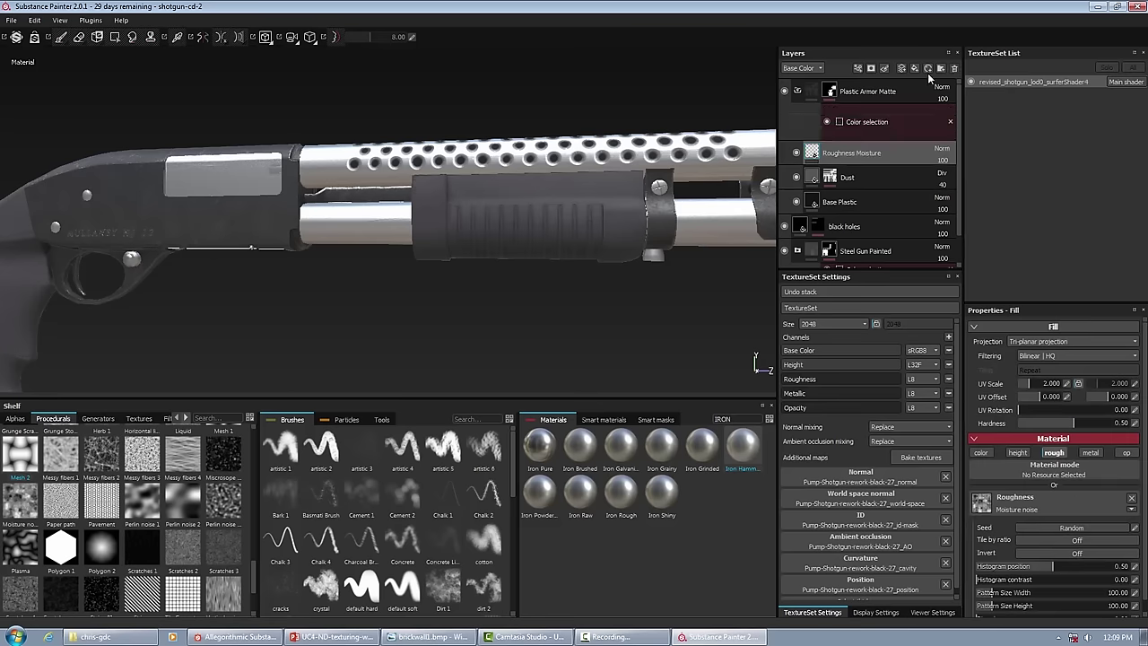
Add a height-only fill layer using a densely tiled Mesh 2 pattern, colour and roughness off
click(915, 69)
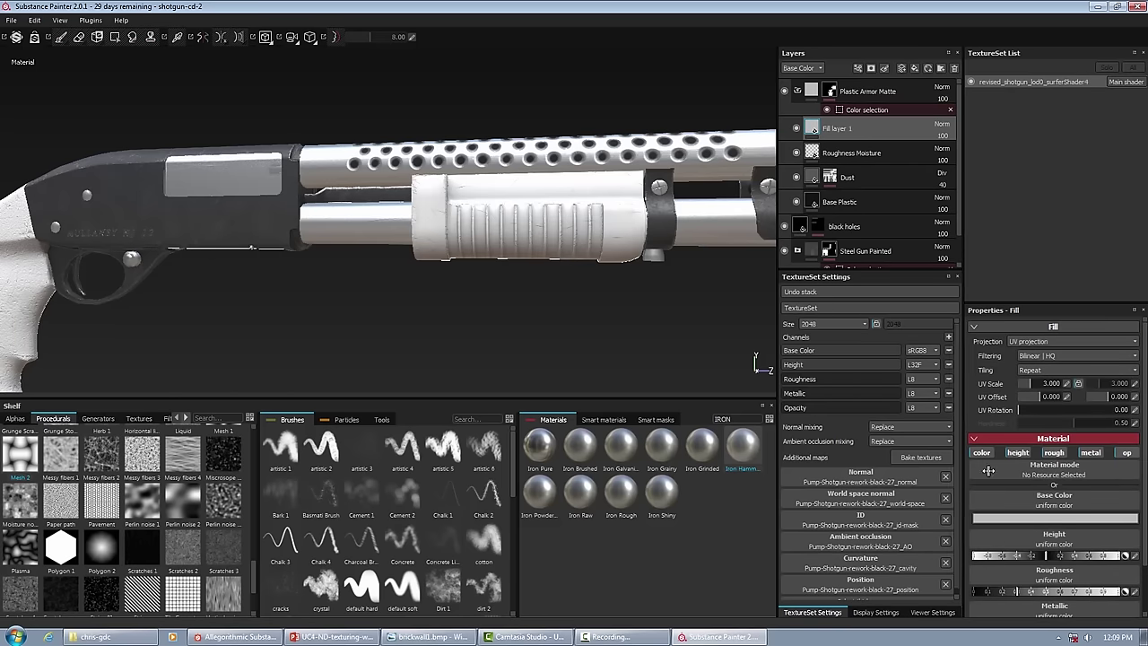
click(983, 452)
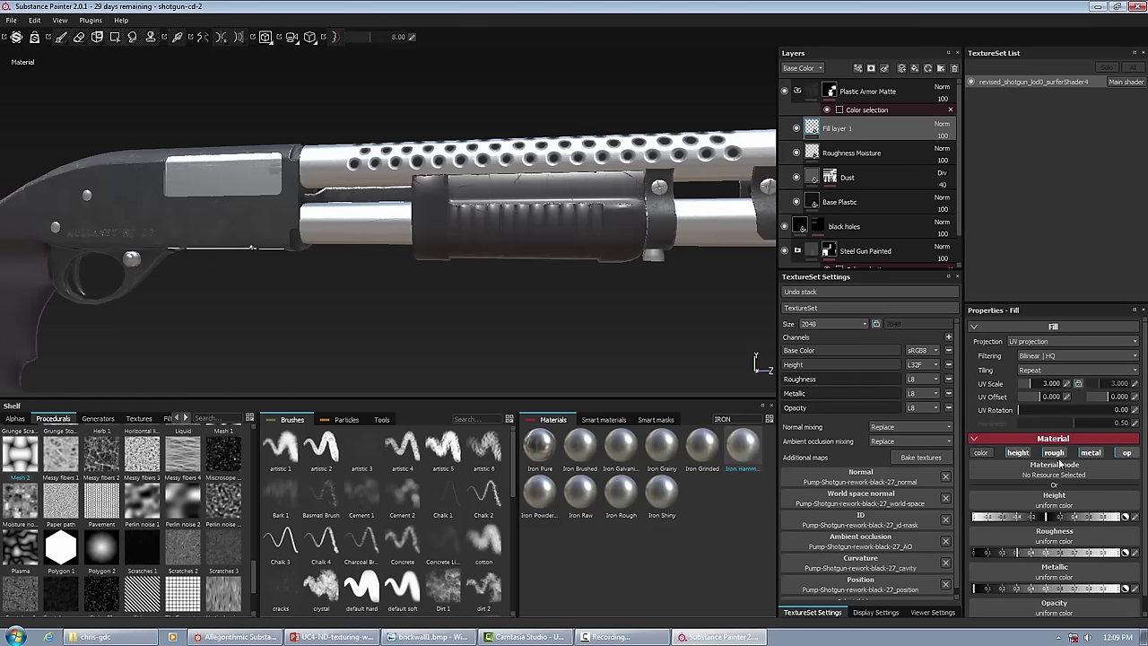
click(1055, 452)
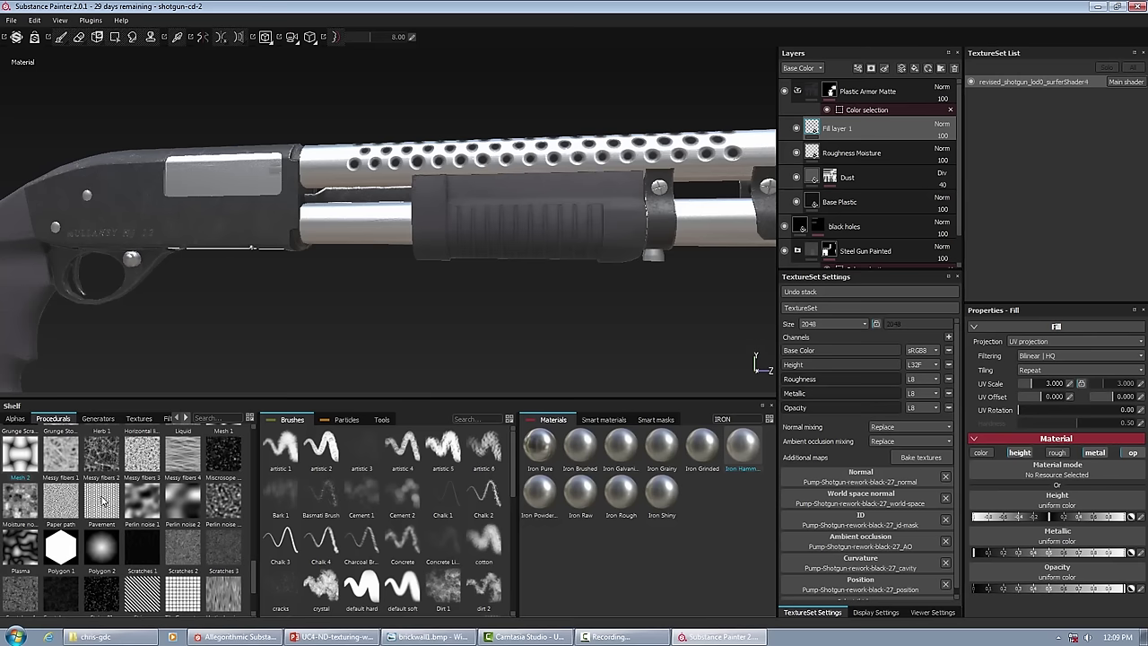
drag(18, 448, 1076, 495)
scroll(628, 242, up, 2)
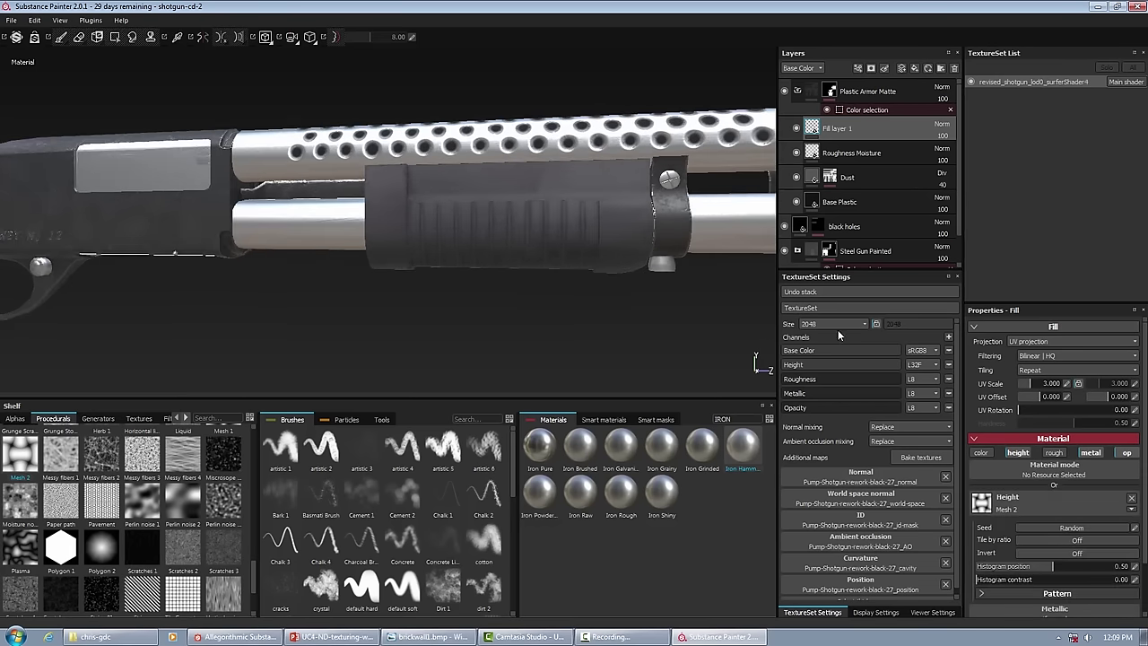
drag(1023, 383, 1057, 391)
alt+middle_drag(260, 157, 433, 144)
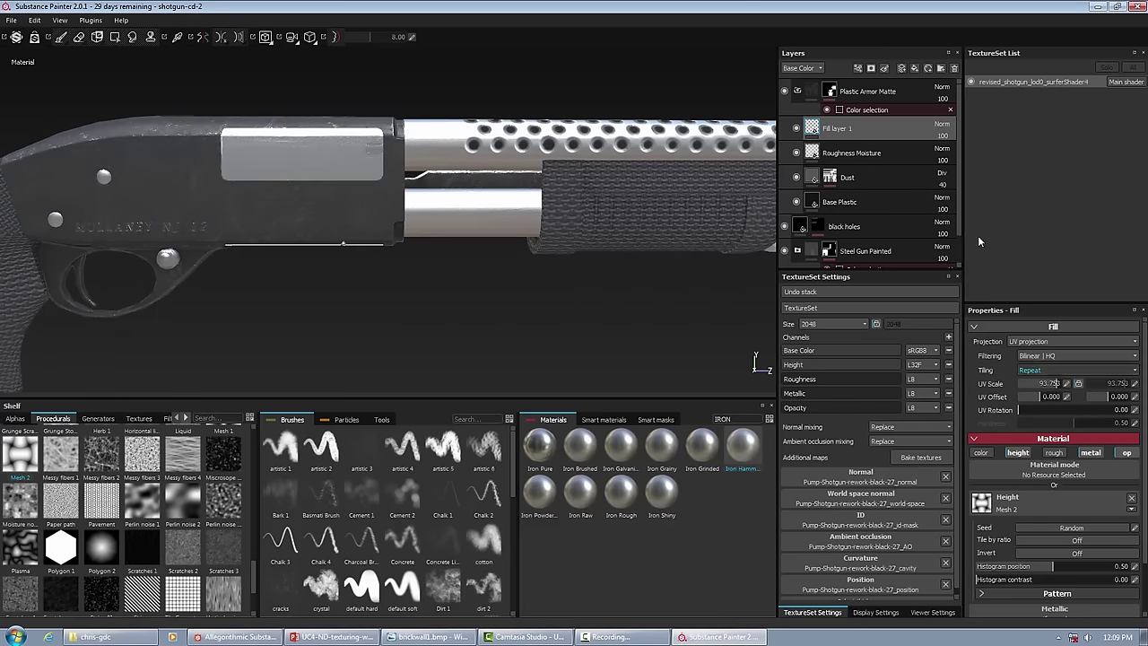
Lower the Mesh 2 fill layer's opacity to 2 in the Base Color and Height channels
drag(942, 136, 942, 148)
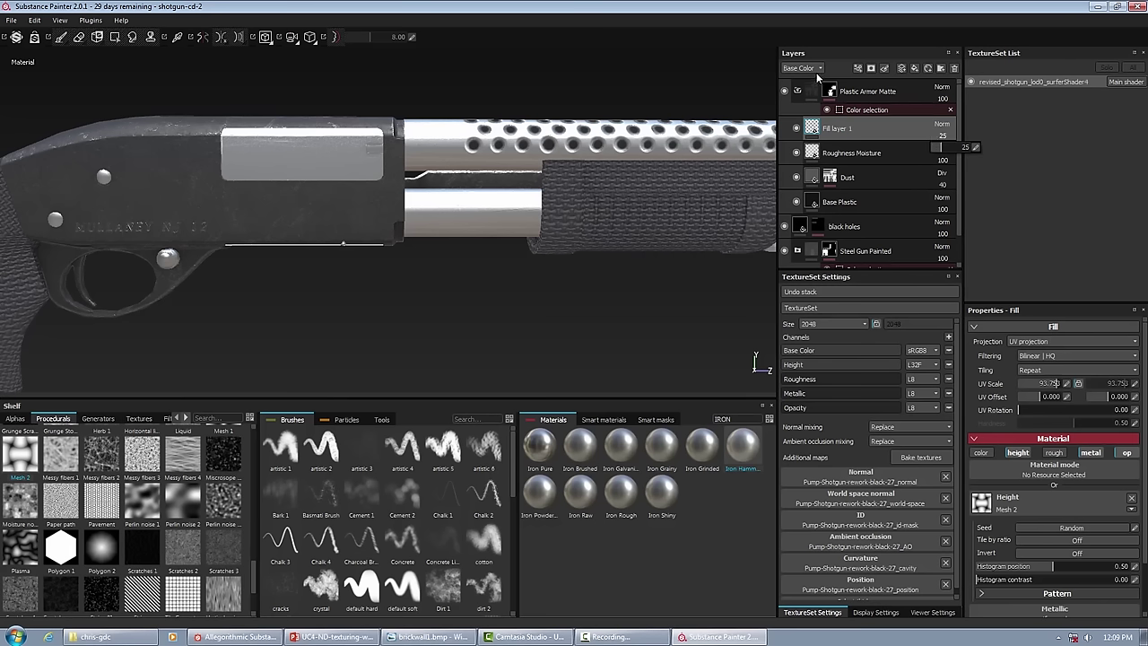
click(817, 71)
click(799, 94)
click(942, 136)
drag(963, 147, 935, 152)
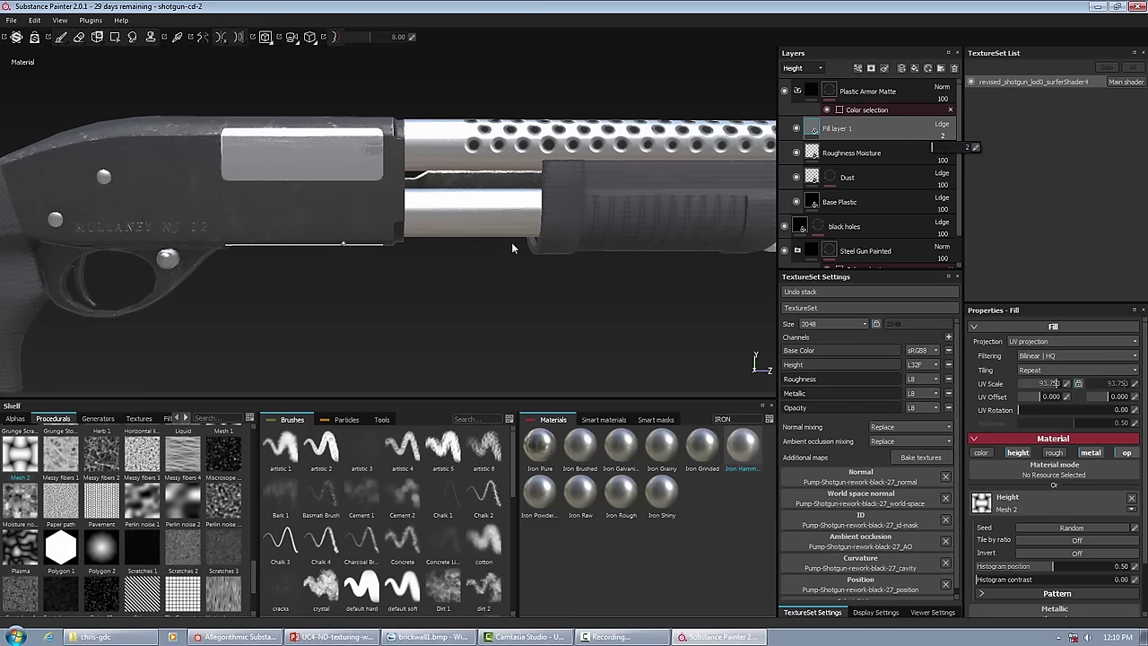
scroll(514, 240, down, 3)
alt+drag(341, 211, 323, 184)
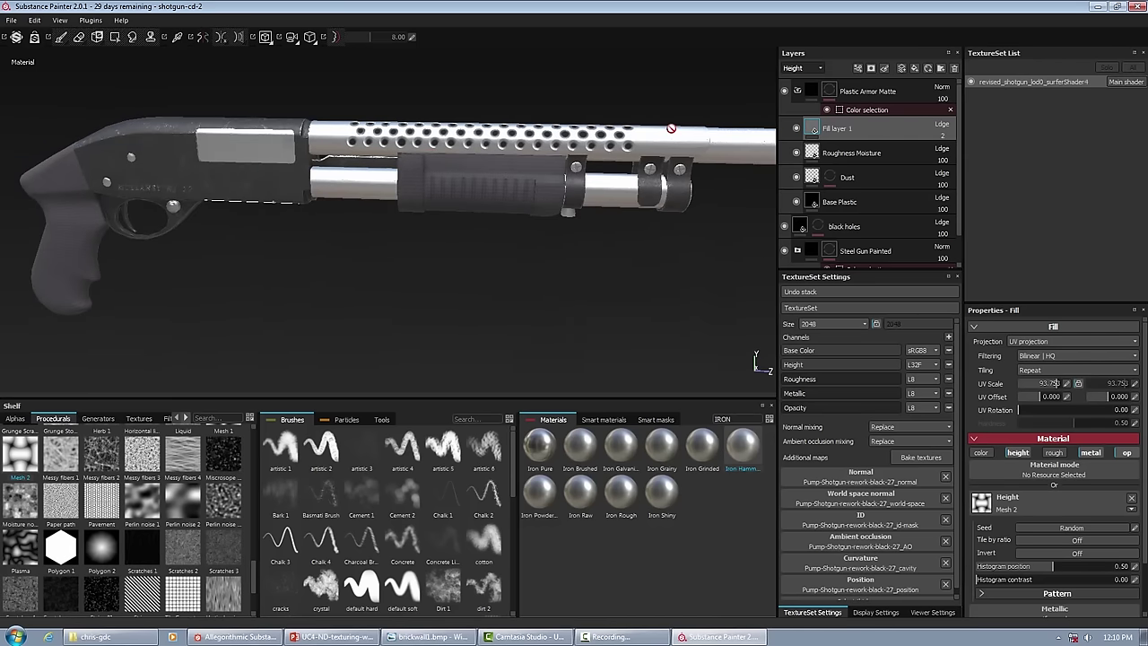
click(235, 178)
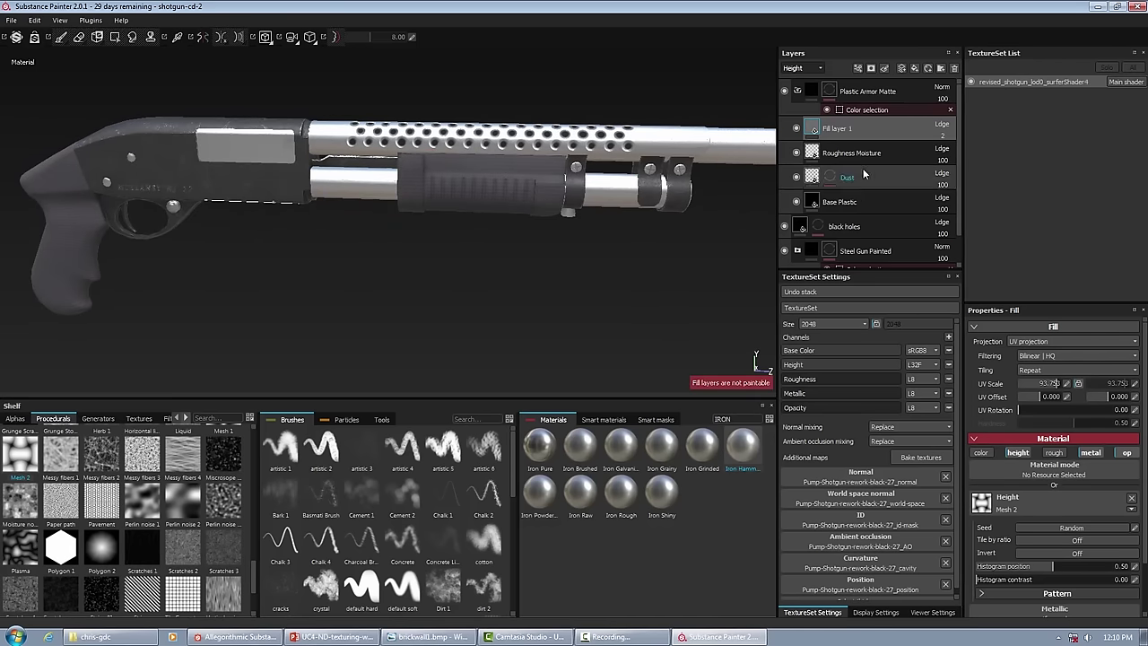
Add the purple barrel's ID colour to the Plastic Armor Matte colour-selection mask
click(866, 110)
click(1121, 413)
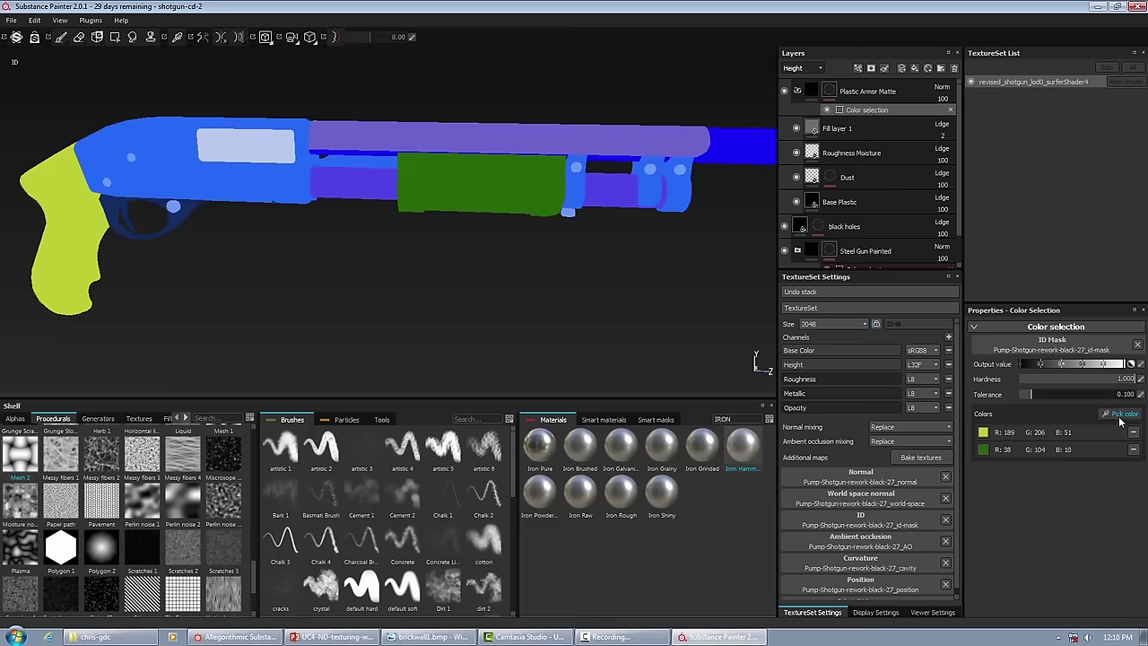
click(337, 114)
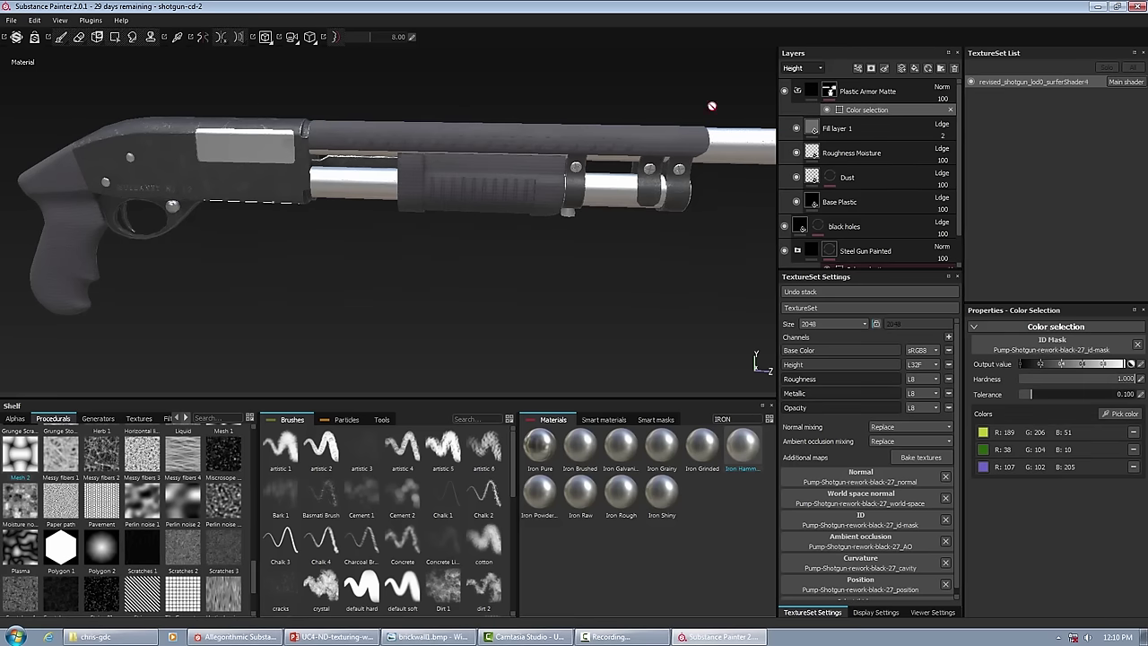
Collapse the Plastic Armor Matte folder and move black holes back to the top
click(797, 92)
drag(868, 127, 860, 79)
alt+right_drag(302, 347, 384, 253)
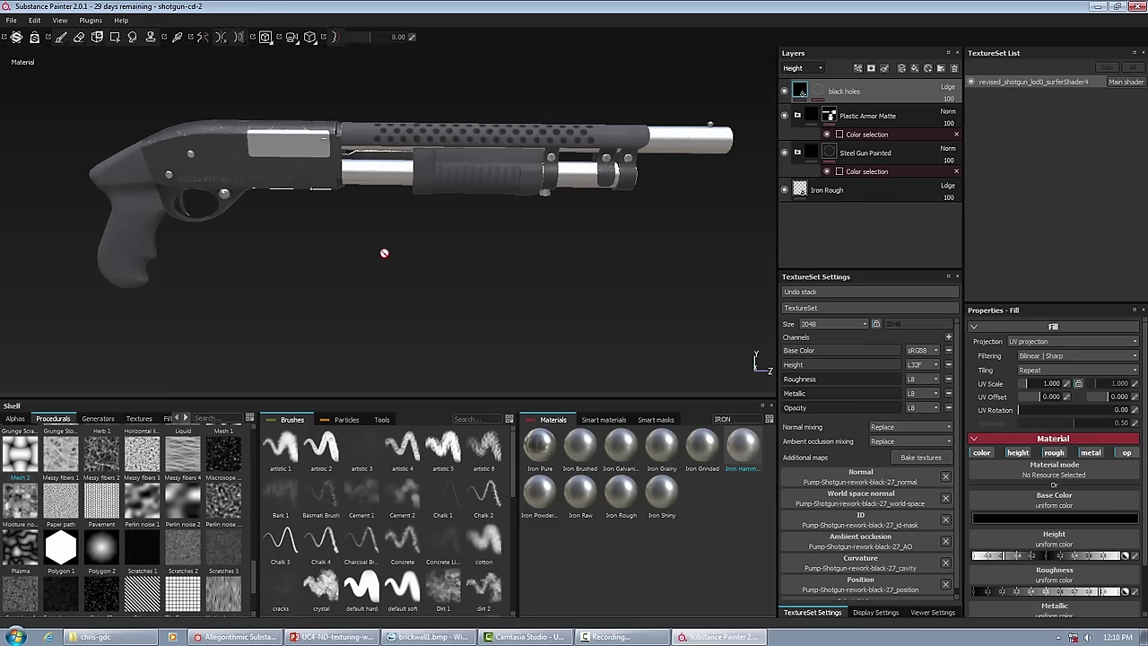
Add a dark red, fully rough fill layer hidden behind a black mask
click(916, 70)
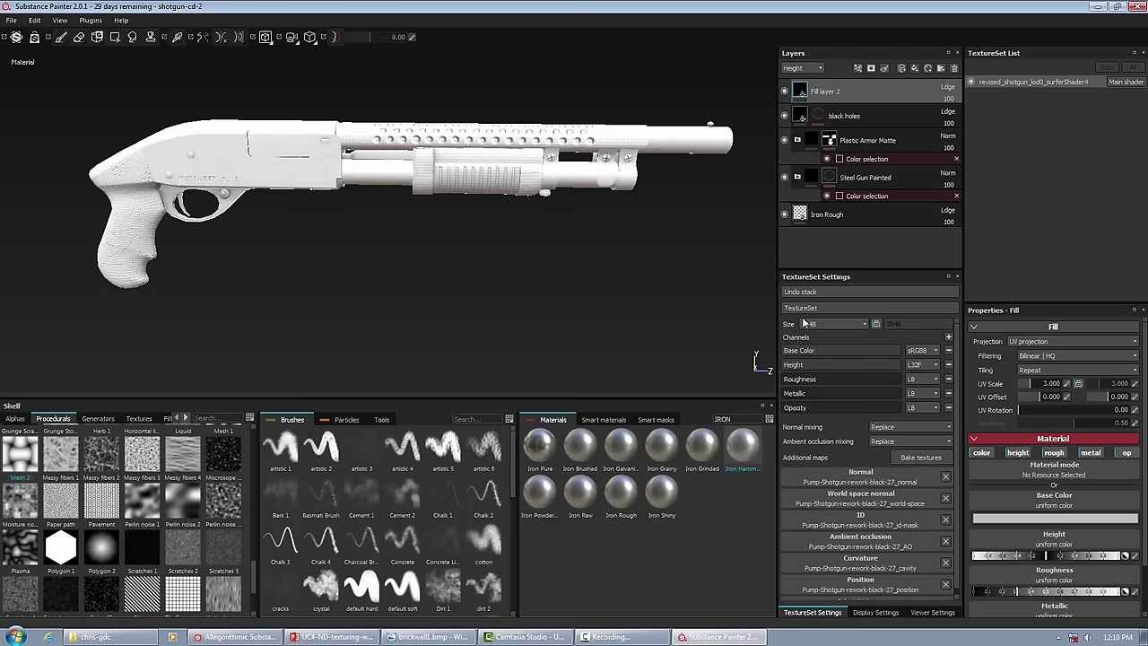
click(983, 522)
mouse_move(992, 513)
mouse_down()
mouse_move(980, 499)
mouse_move(982, 528)
mouse_up()
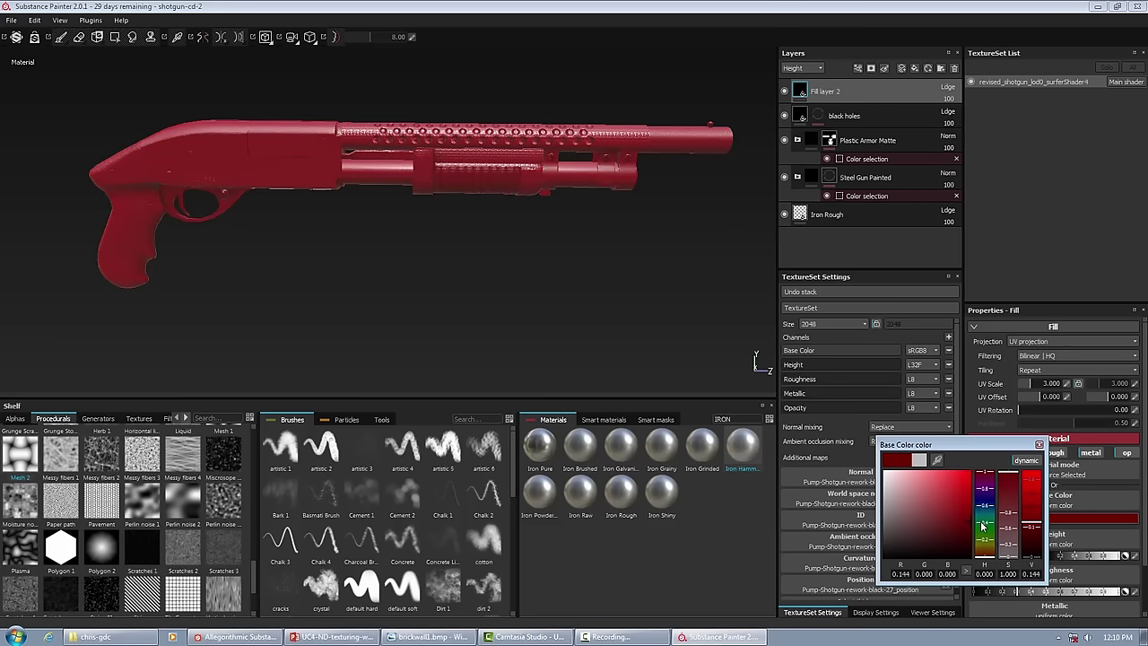
click(1039, 444)
scroll(1068, 564, down, 1)
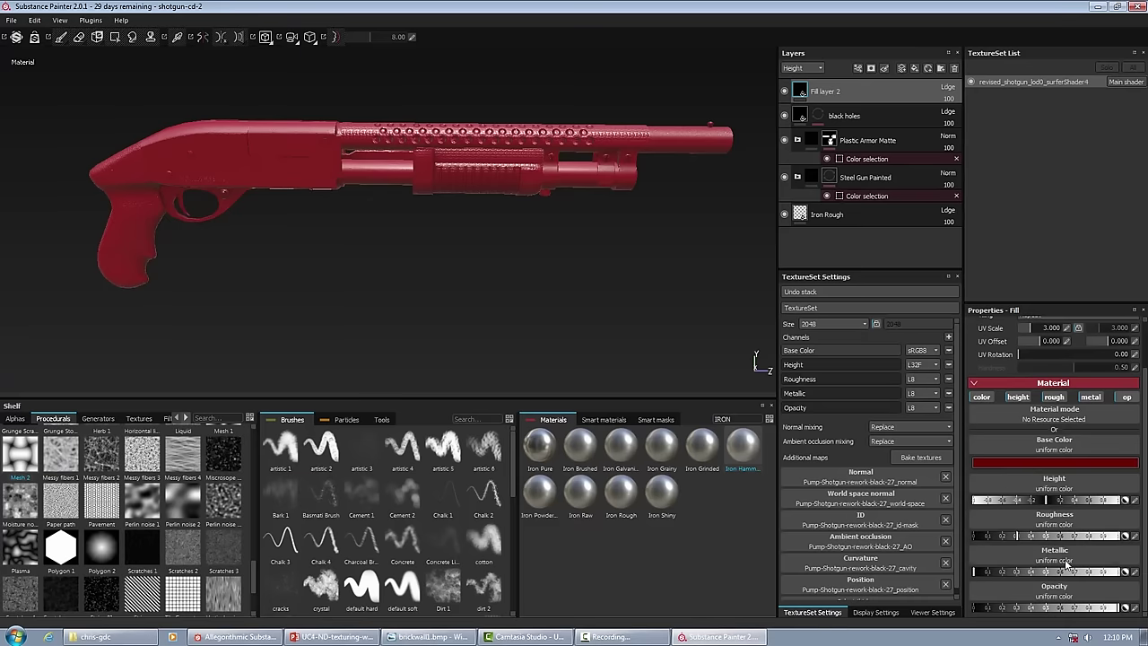
drag(1047, 536, 1128, 531)
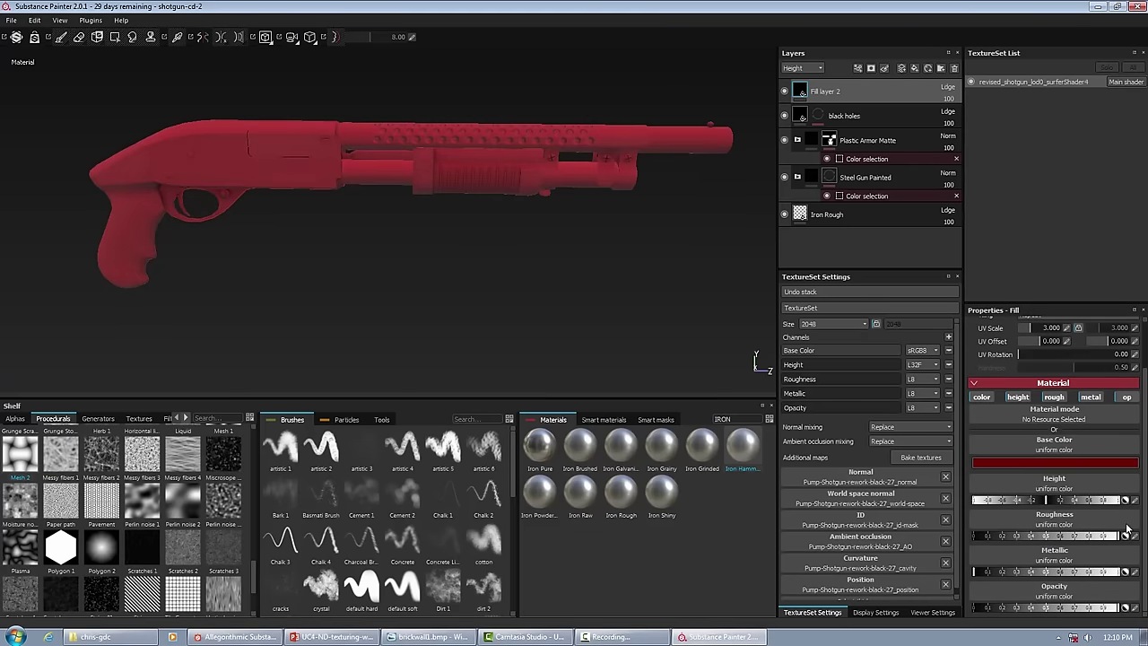
click(871, 69)
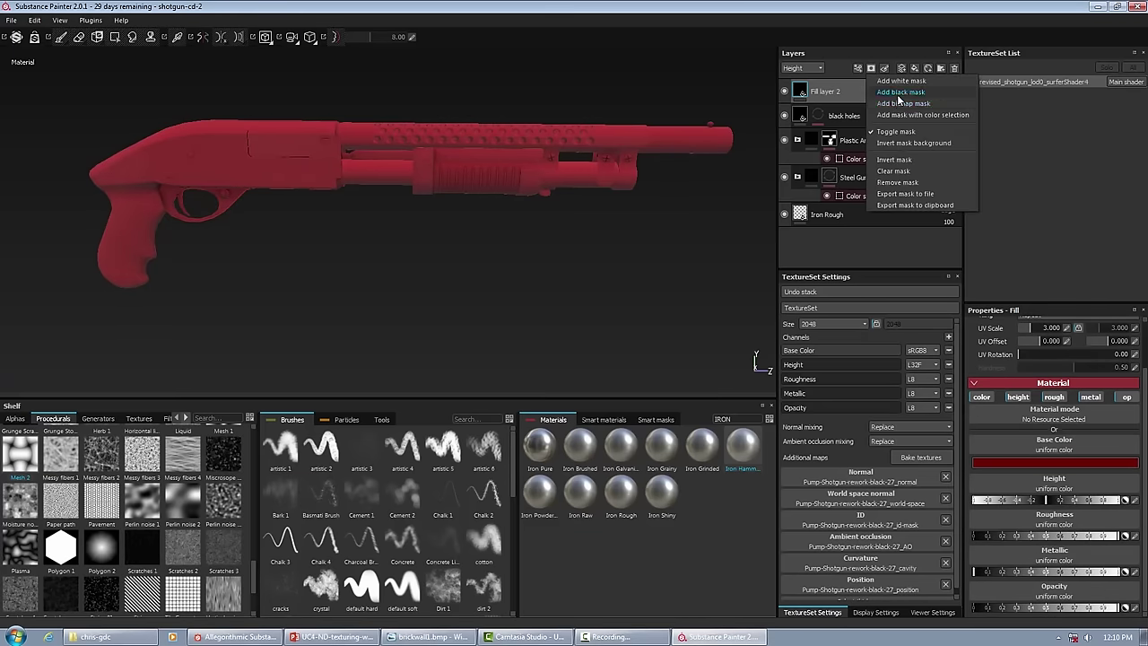
click(901, 98)
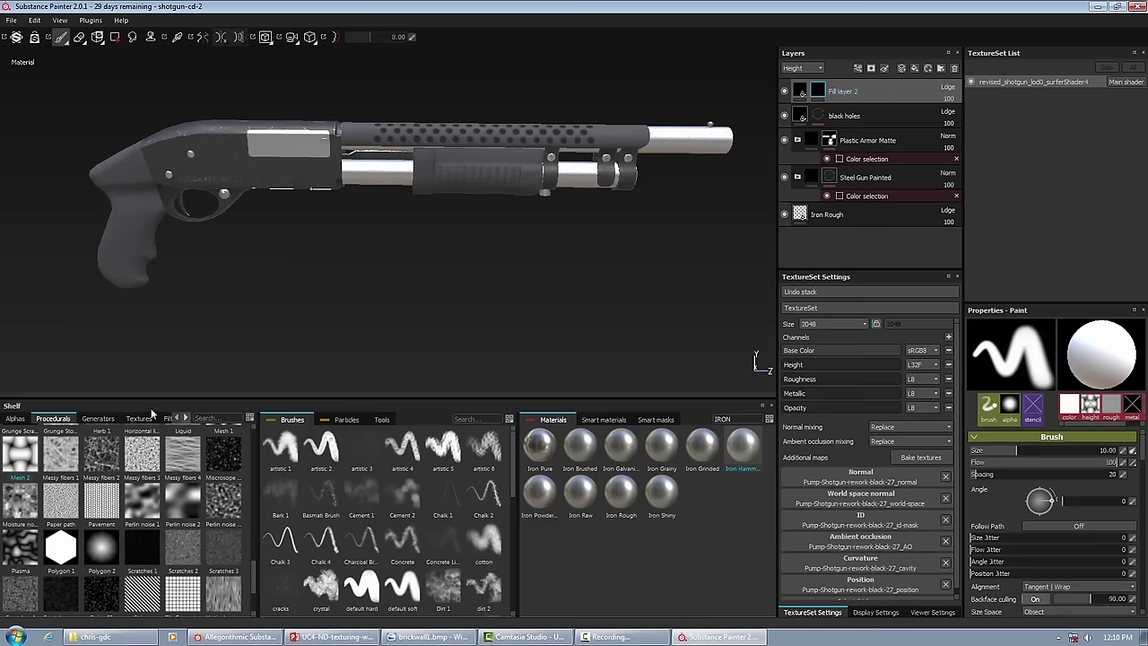
Find MG Mask Builder among the shelf's Generators and drag it onto Fill layer 2
click(97, 419)
click(184, 418)
click(156, 419)
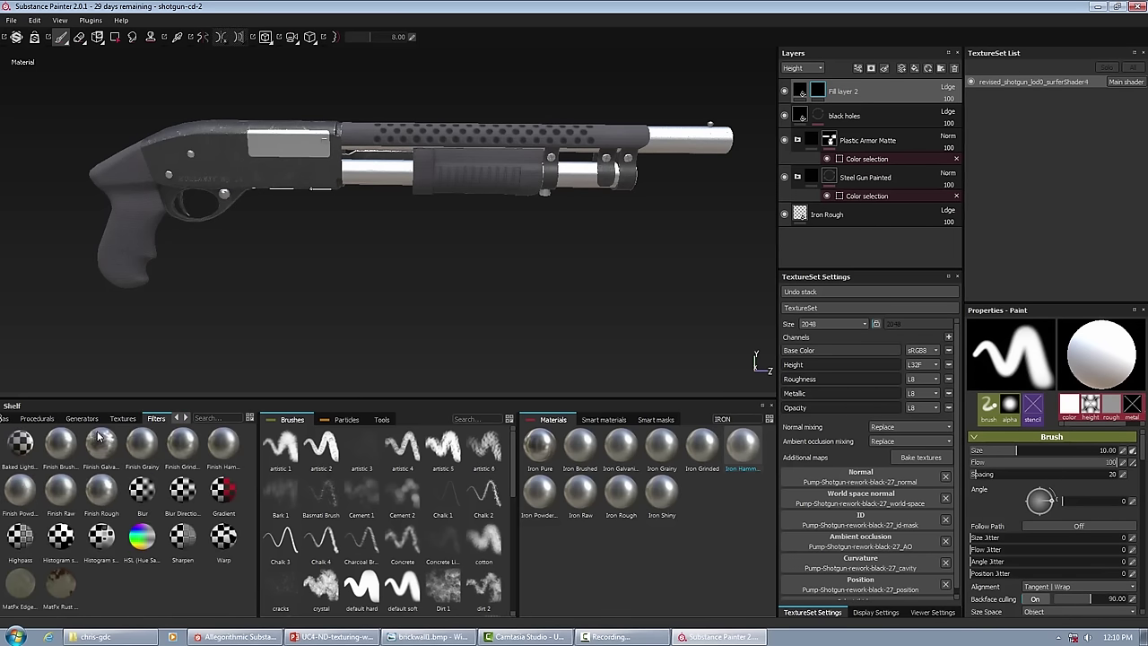
click(186, 419)
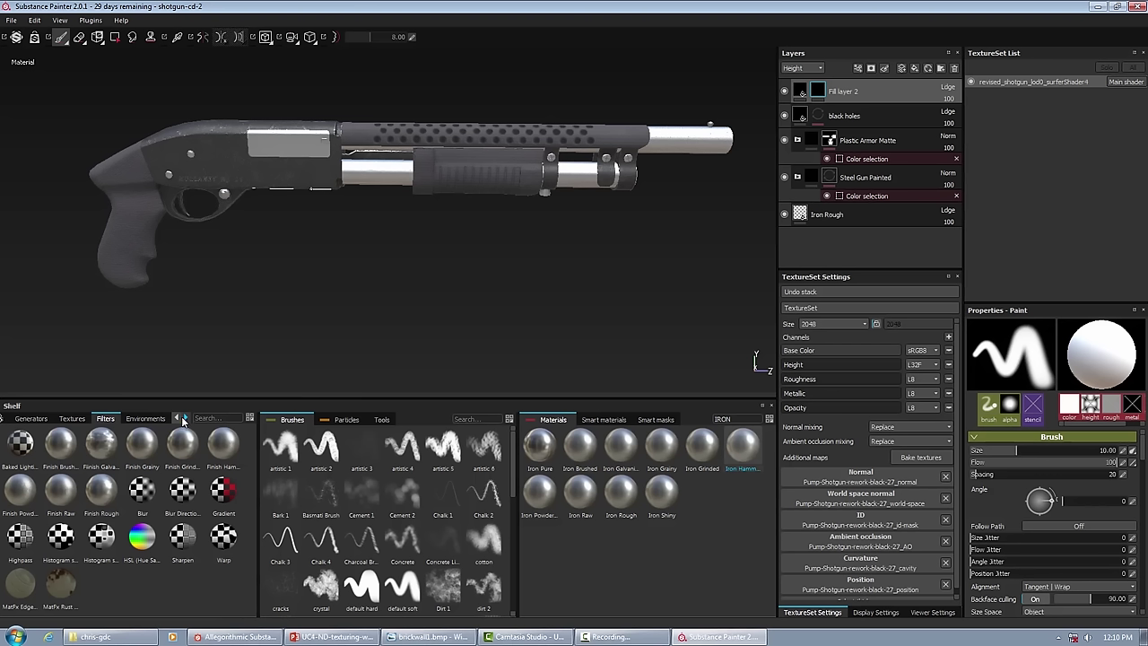
click(187, 419)
click(186, 419)
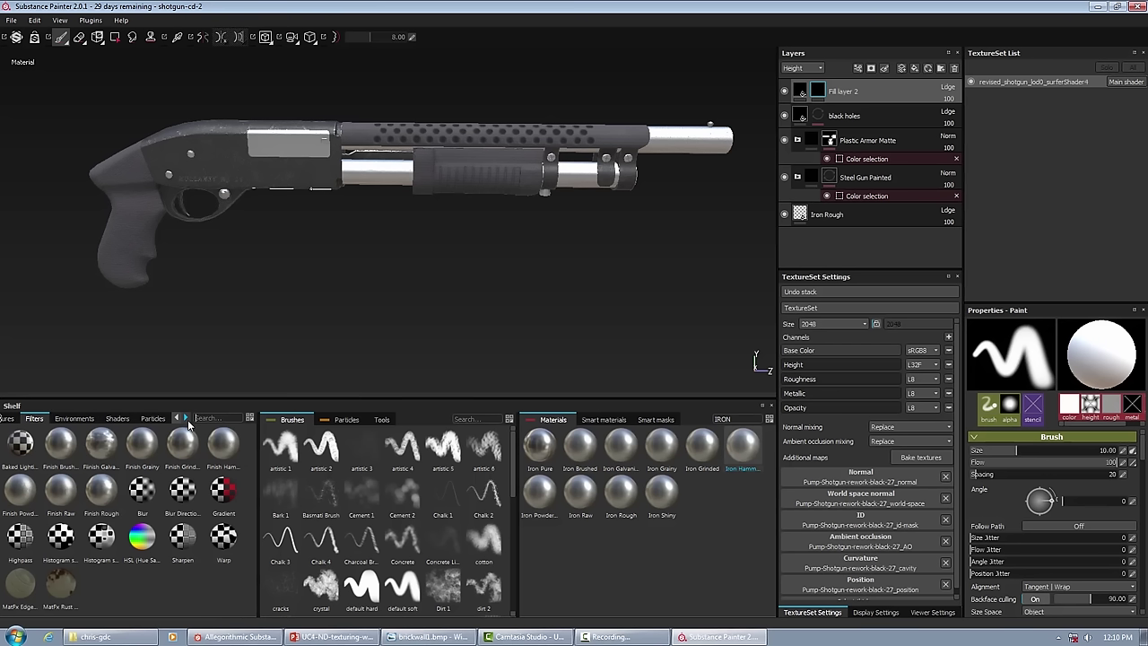
click(185, 419)
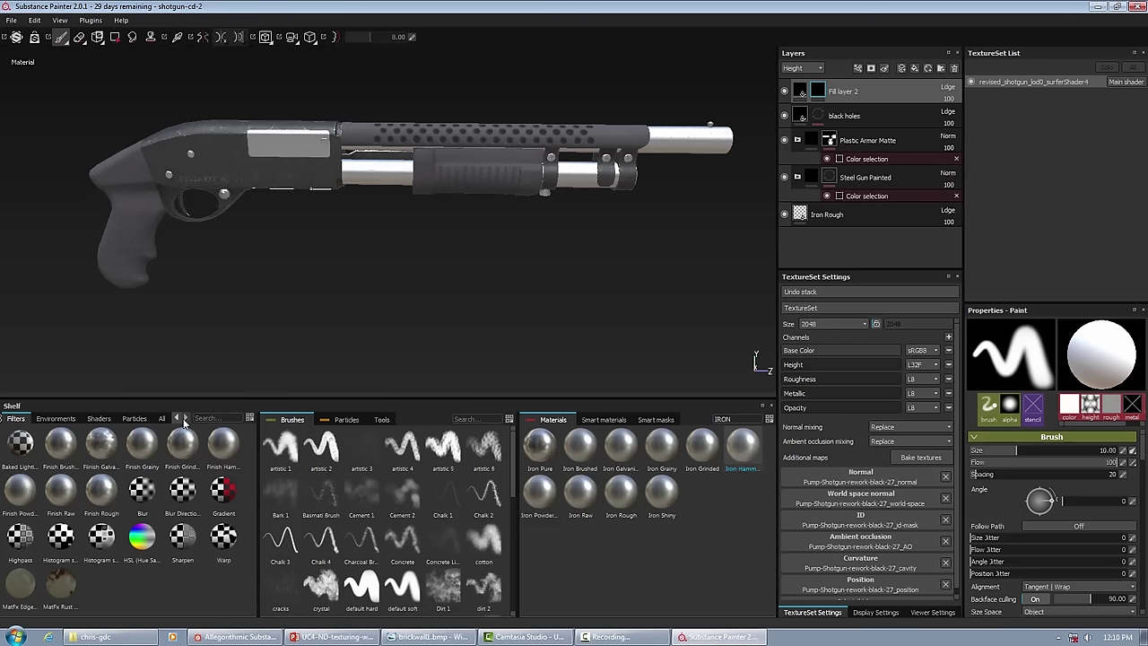
click(177, 419)
click(177, 419)
click(177, 419)
click(177, 419)
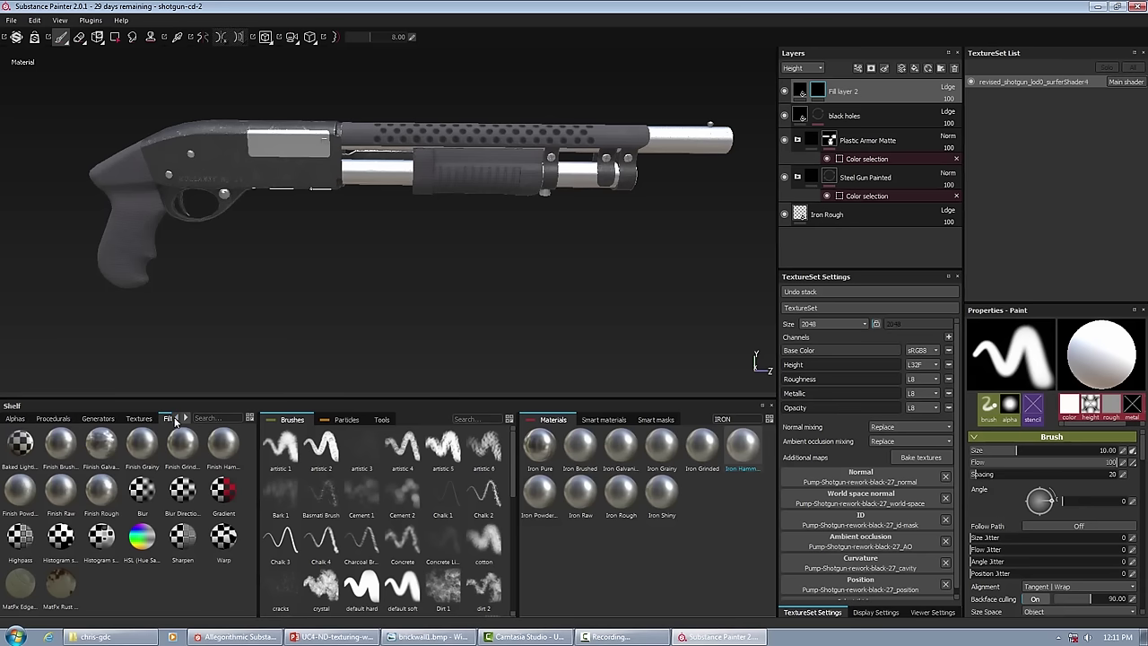
click(98, 419)
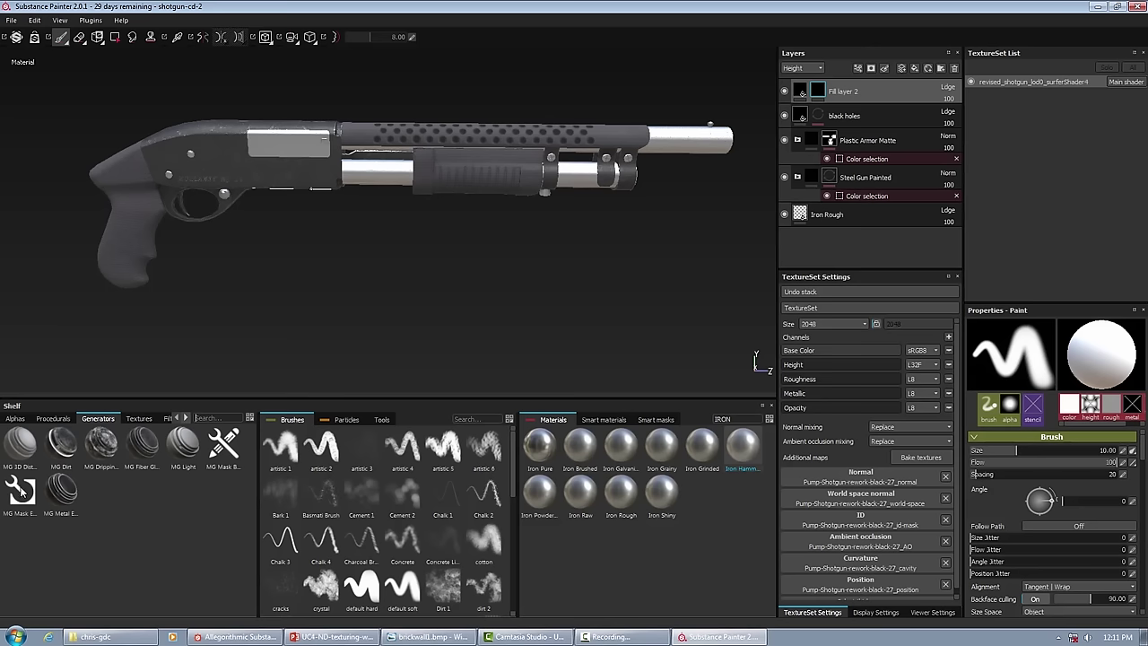
mouse_move(223, 449)
mouse_down()
mouse_move(860, 299)
mouse_move(1042, 90)
mouse_move(843, 91)
mouse_up()
click(858, 68)
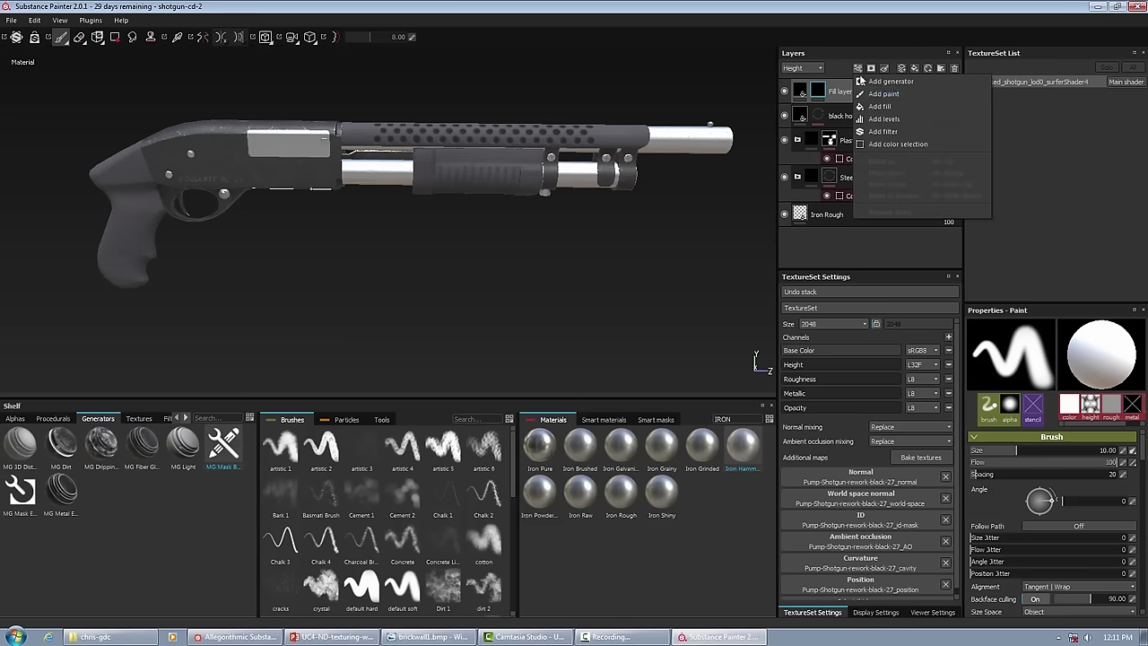
Add a generator to Fill layer 2's mask set to MG Mask Builder
click(884, 81)
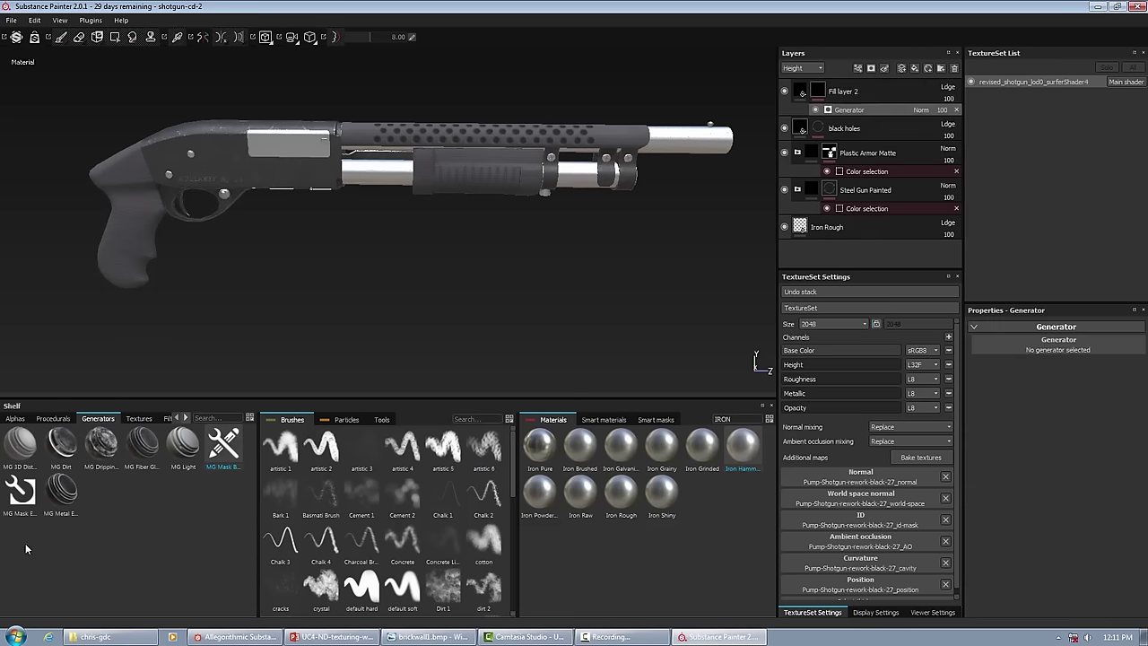
click(58, 461)
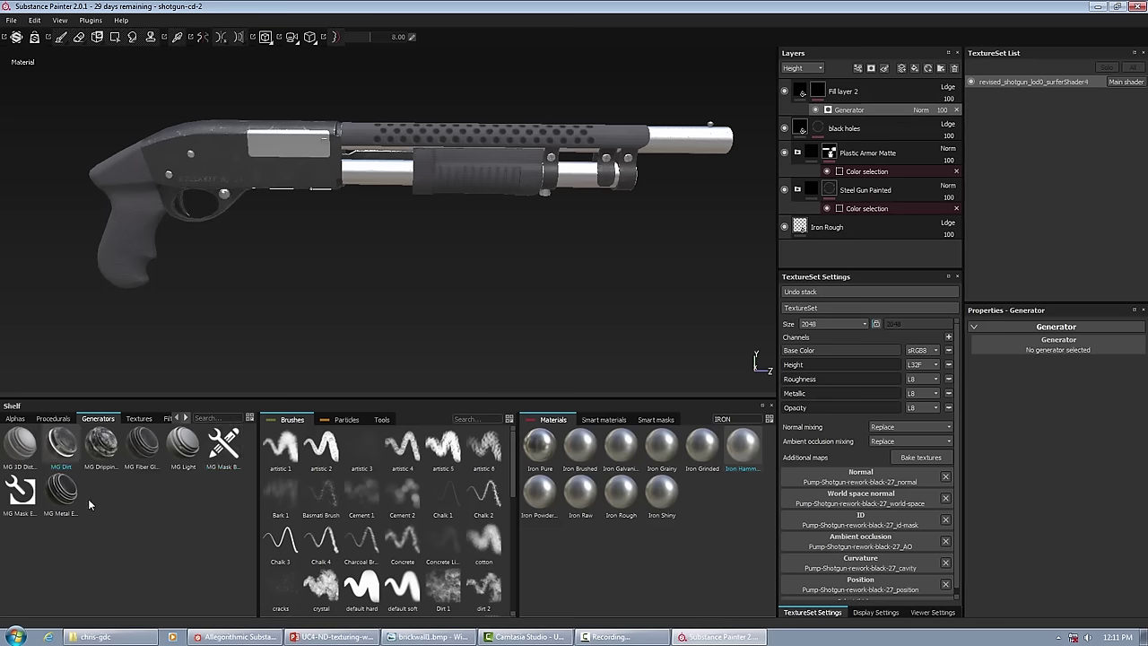
drag(226, 447, 1089, 352)
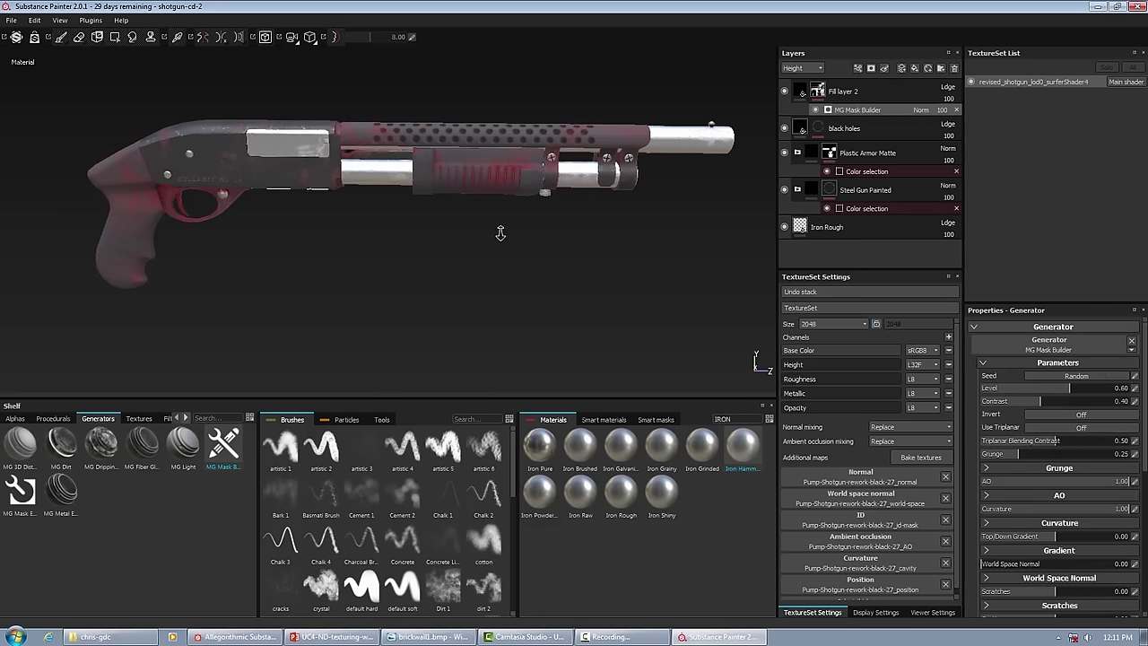
scroll(472, 143, up, 2)
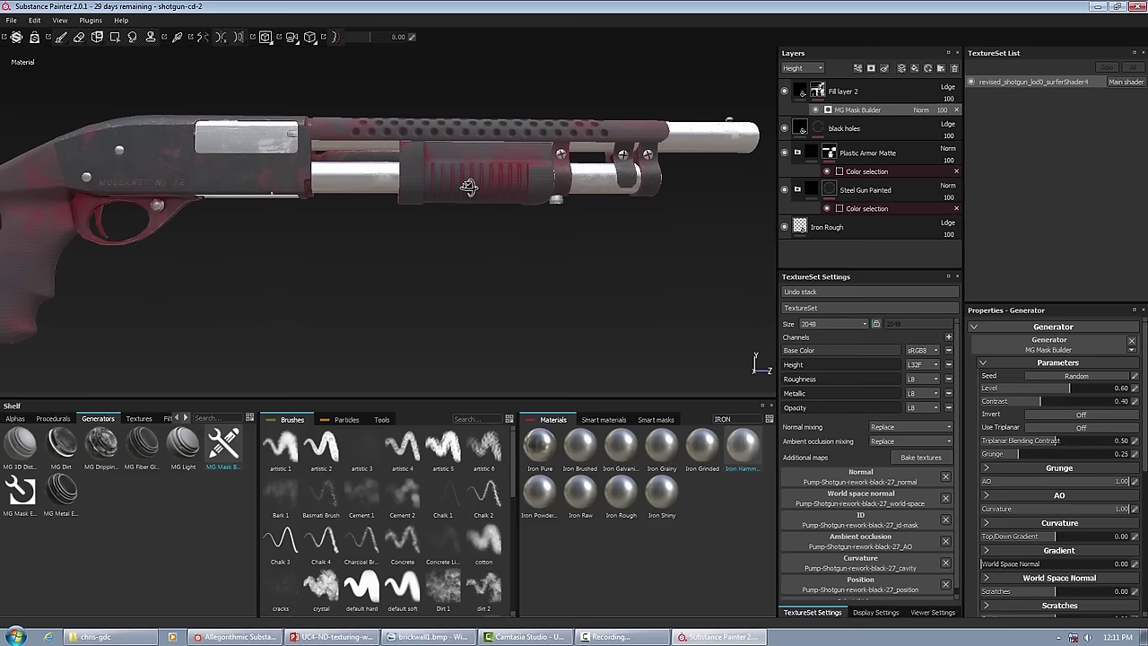
scroll(1038, 460, down, 1)
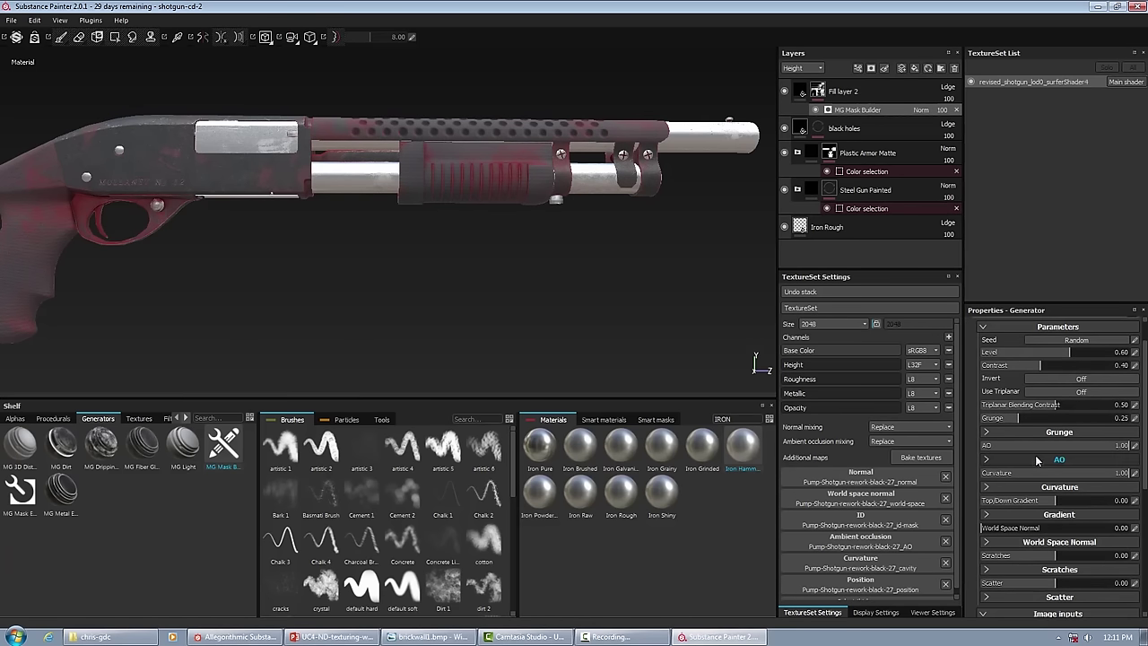
Set grunge scale 3, convex range -0.27, contrast 0.27, concave range 0.16, contrast 0.22
click(1015, 433)
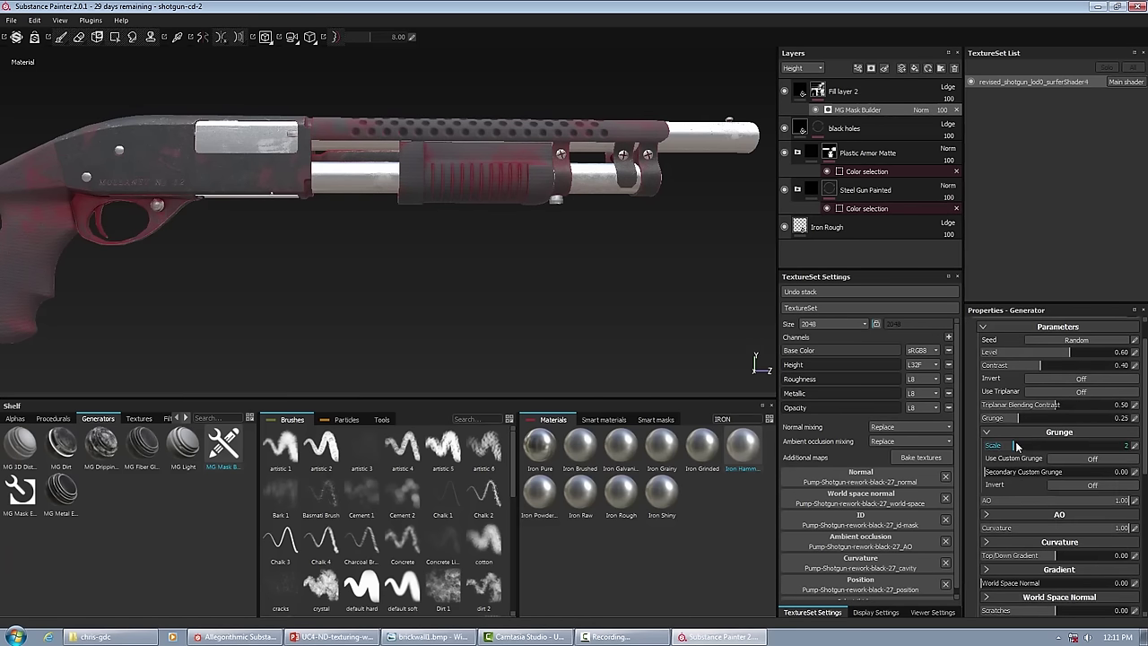
click(1039, 445)
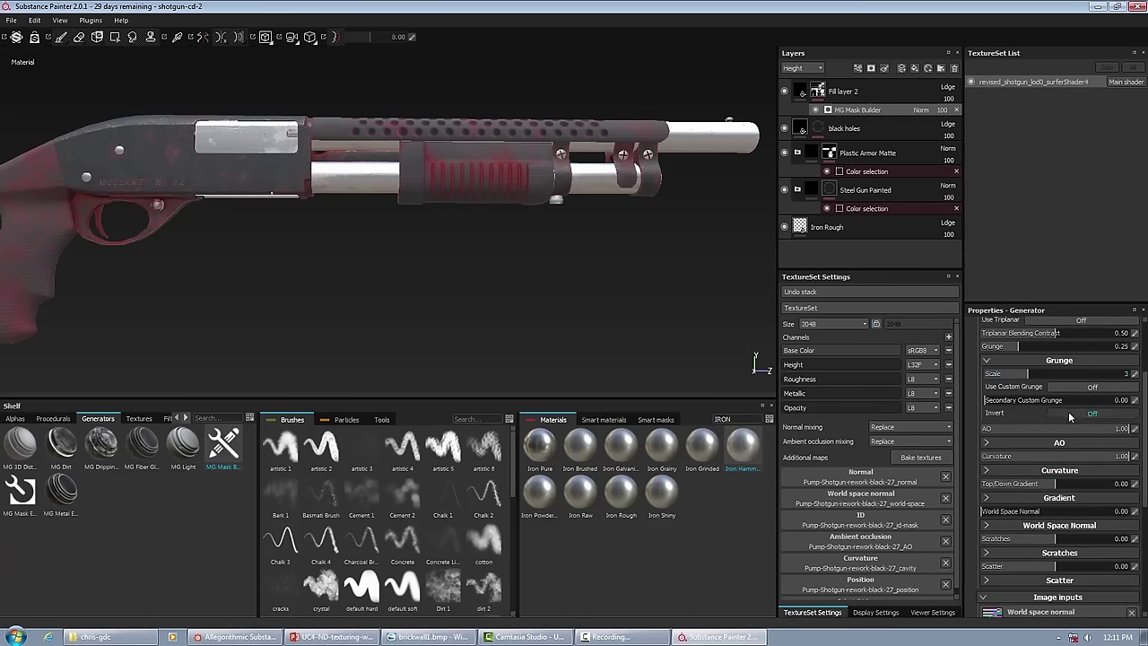
scroll(1052, 412, down, 1)
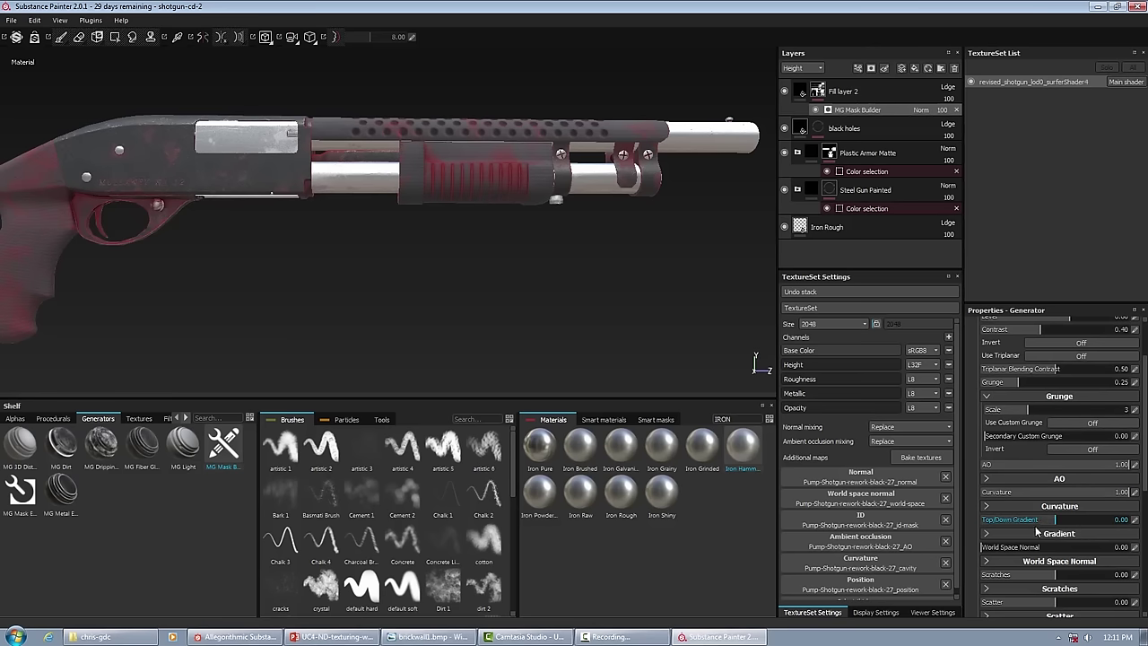
click(1014, 505)
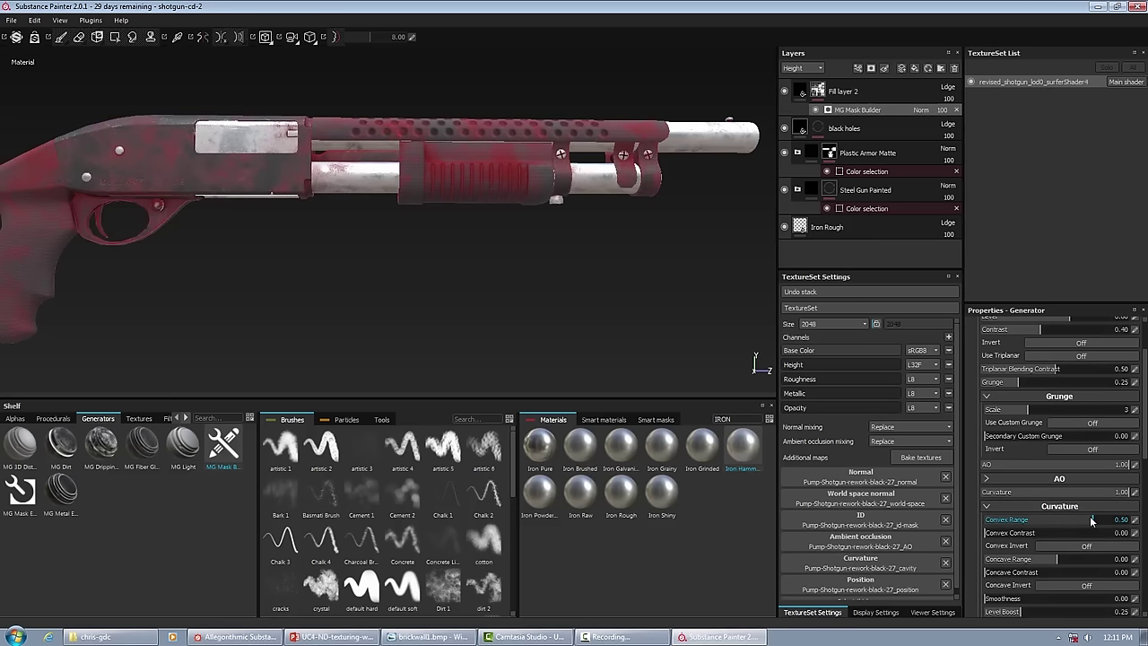
drag(1065, 521, 1038, 524)
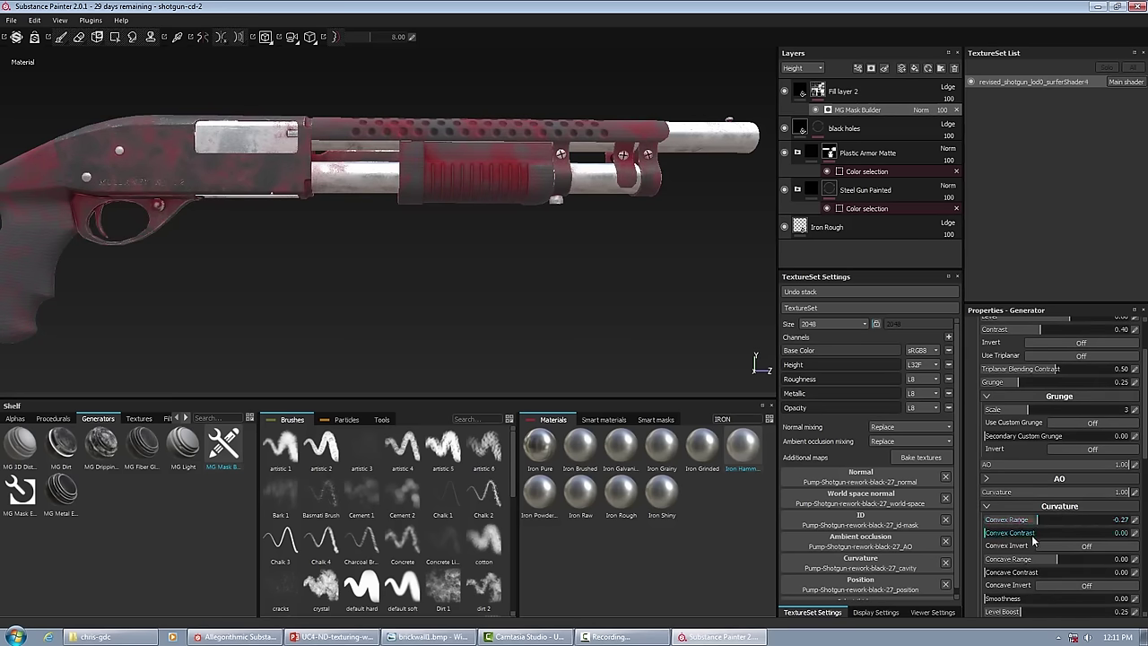
click(1026, 533)
click(1087, 546)
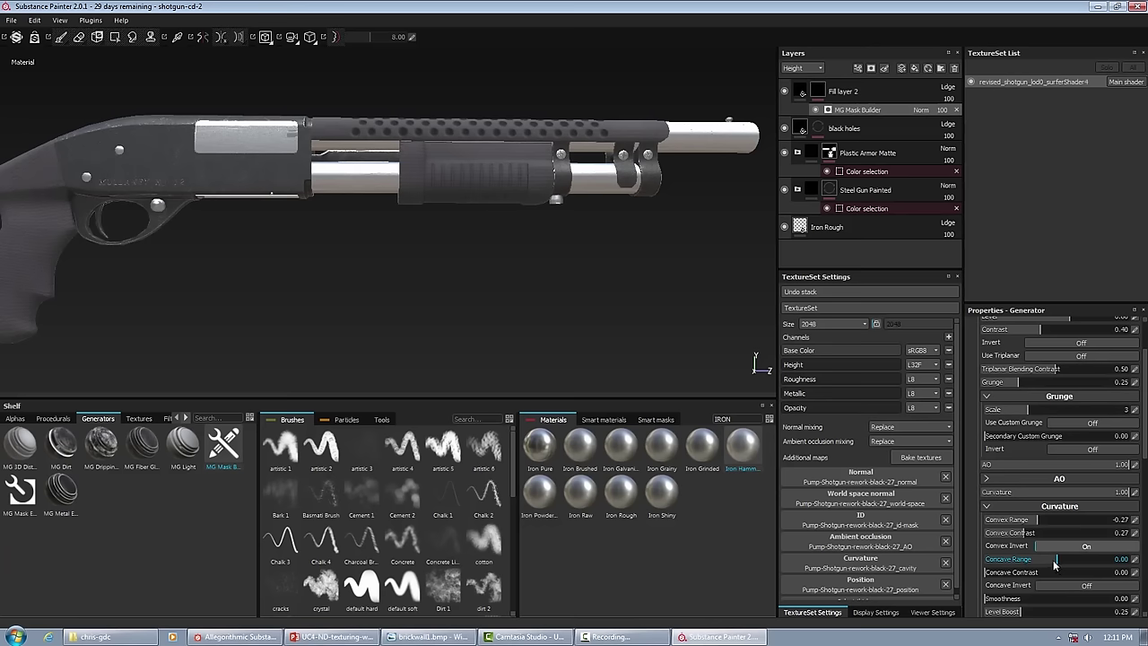
click(1068, 558)
click(1081, 546)
click(1016, 572)
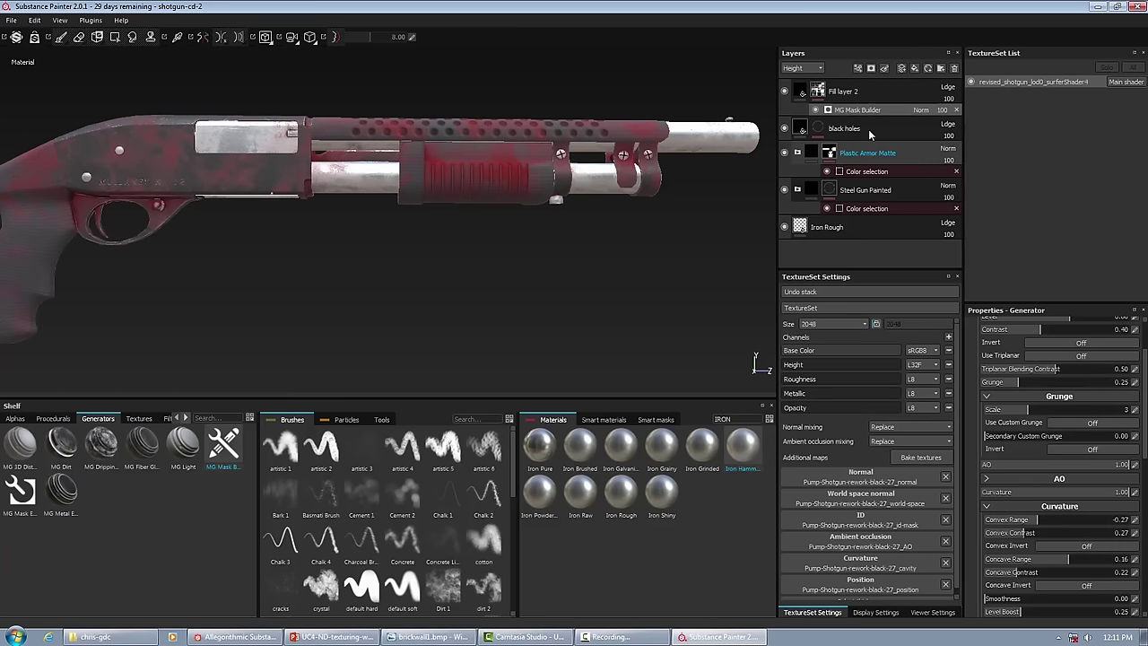
click(803, 68)
click(797, 78)
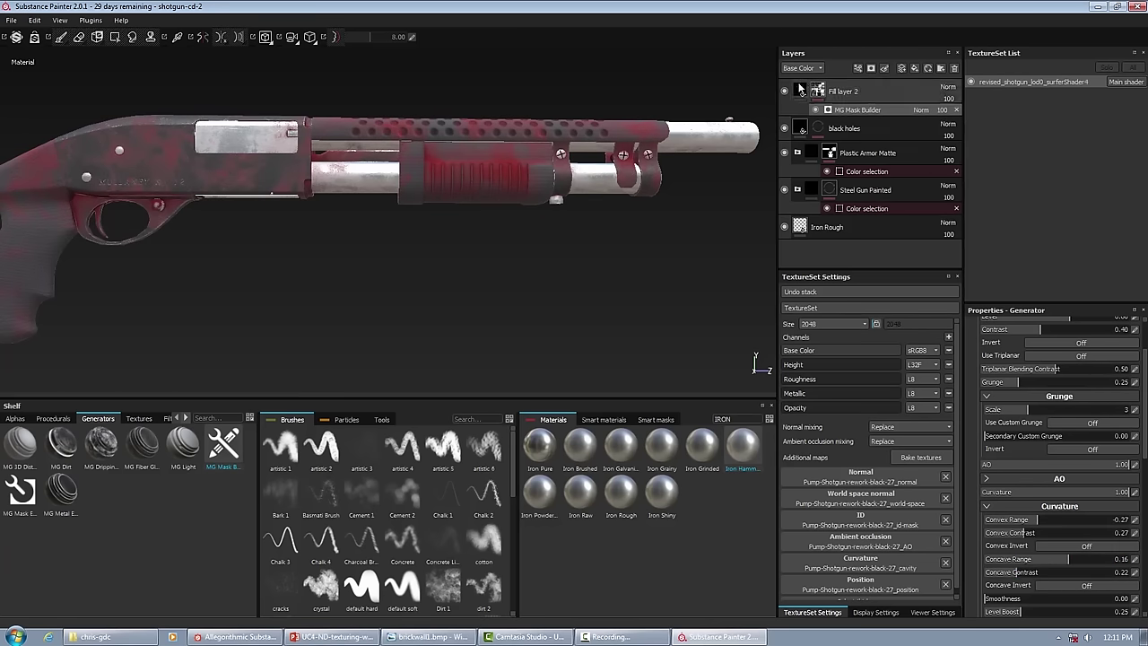
Darken Fill layer 2's base colour to near-black brown, then close the shotgun-cd-2 project
click(838, 93)
click(1033, 463)
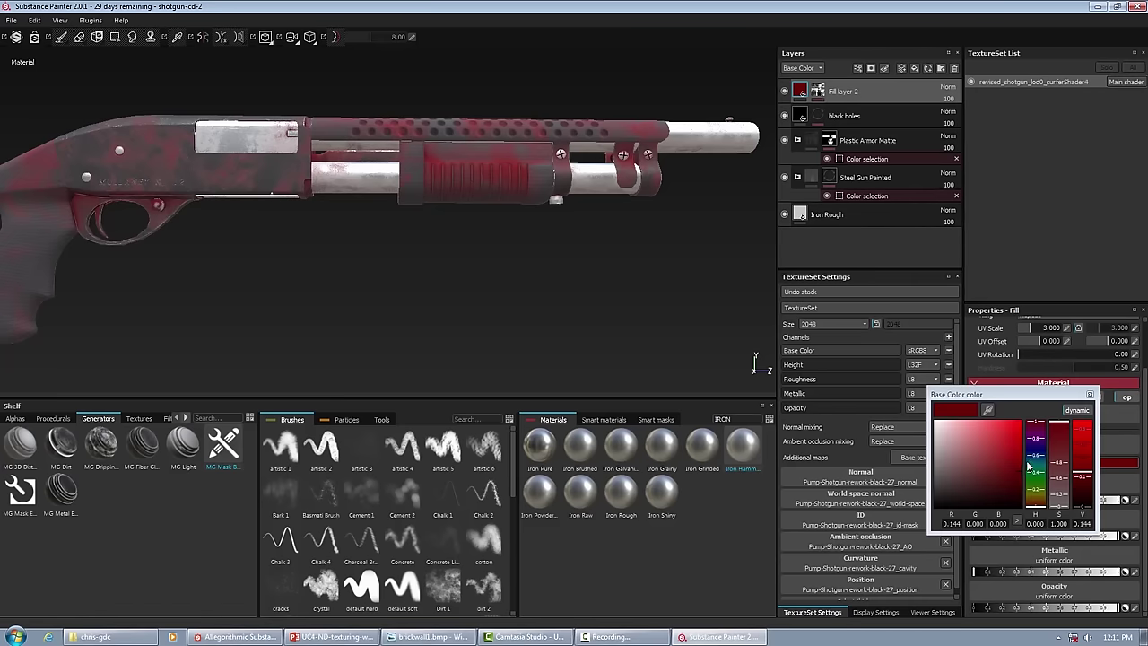
click(1040, 501)
mouse_move(970, 471)
mouse_down()
mouse_move(979, 498)
mouse_move(968, 482)
mouse_up()
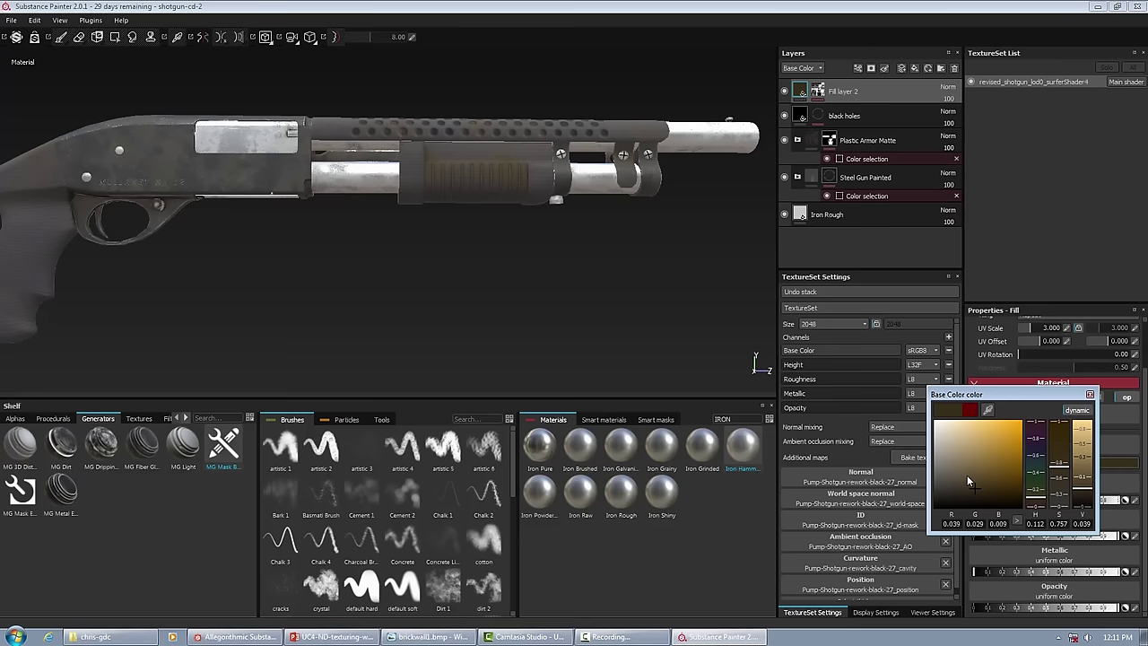
alt+drag(412, 186, 439, 185)
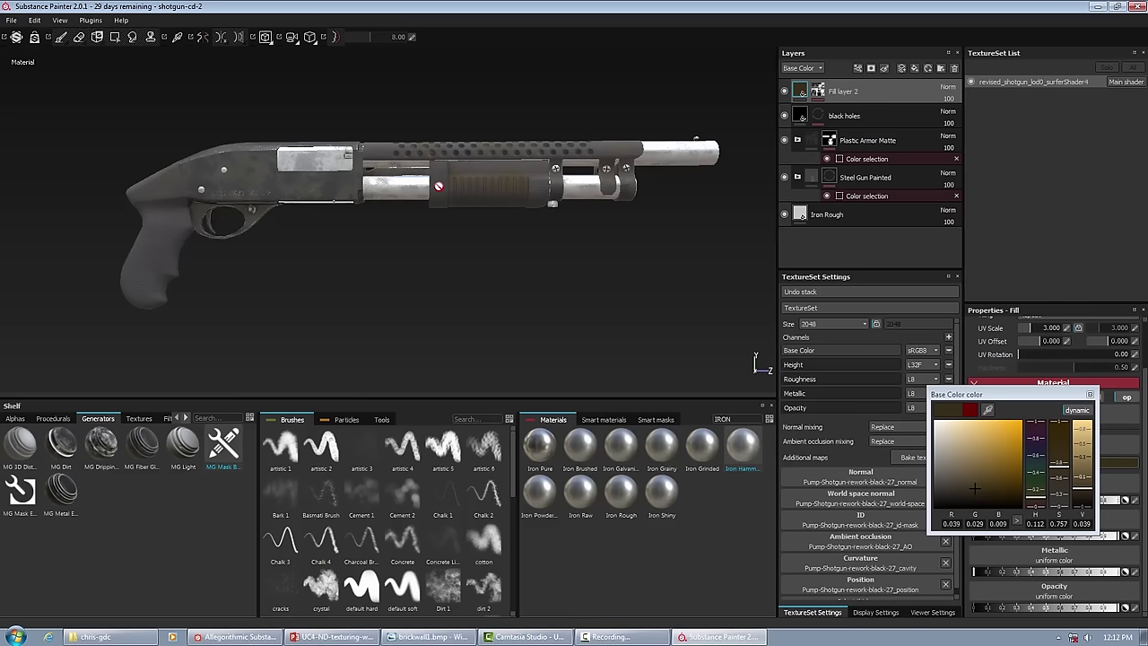
alt+drag(499, 94, 401, 133)
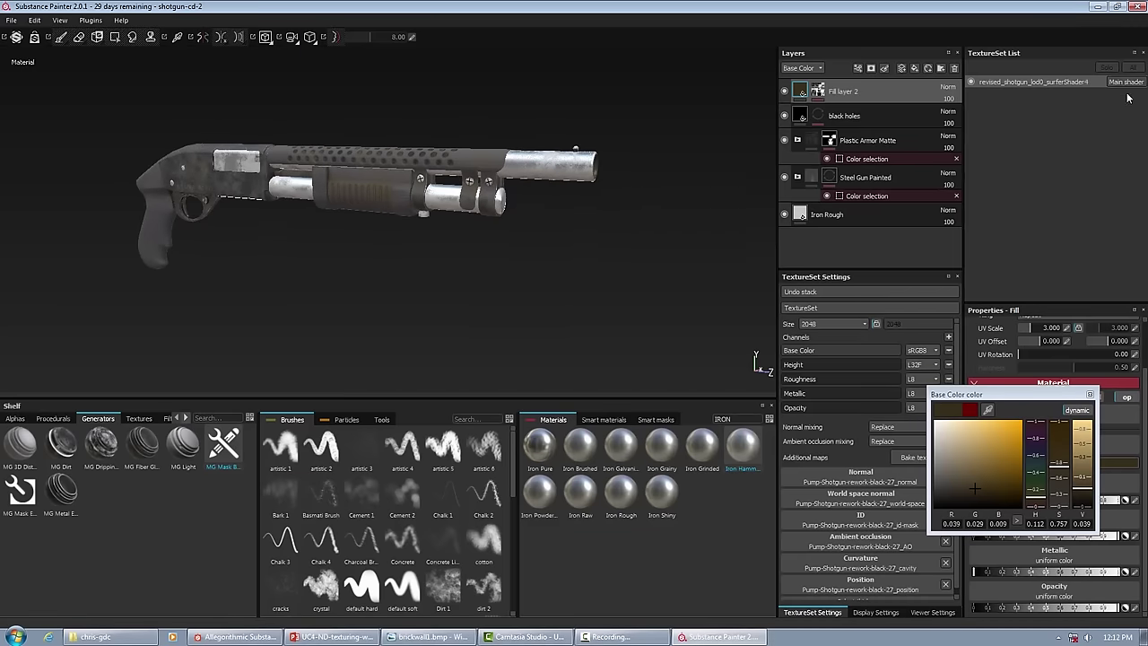
click(11, 20)
click(34, 45)
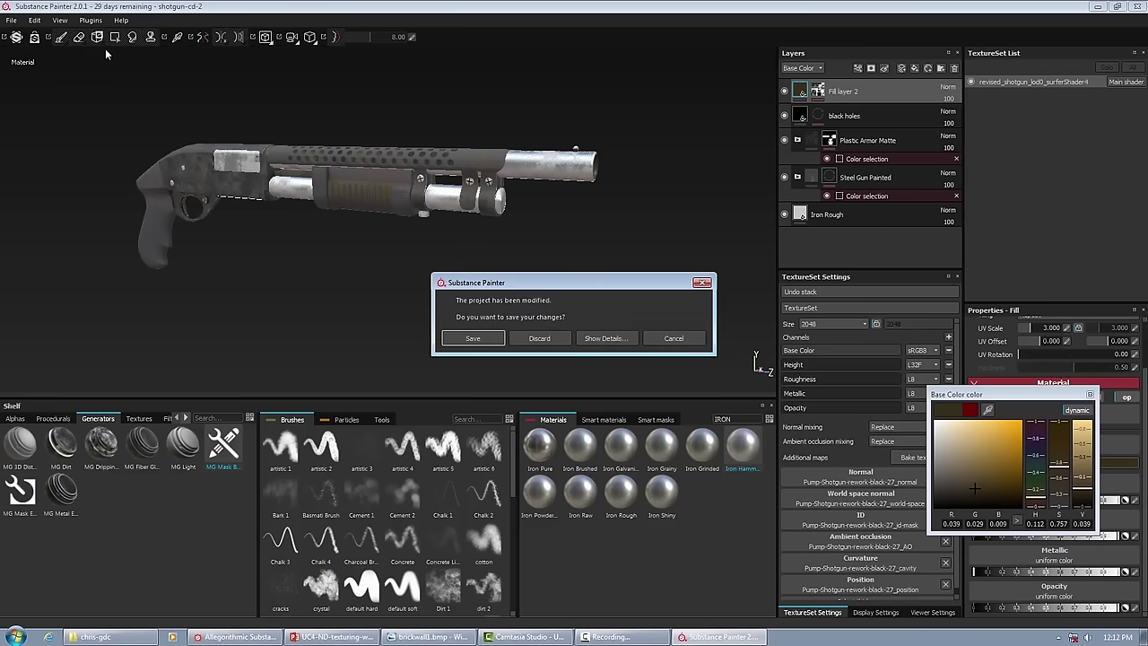
Discard the shotgun project's changes, open jeep-work-4-chris.spp and acknowledge the version-update notice
click(540, 338)
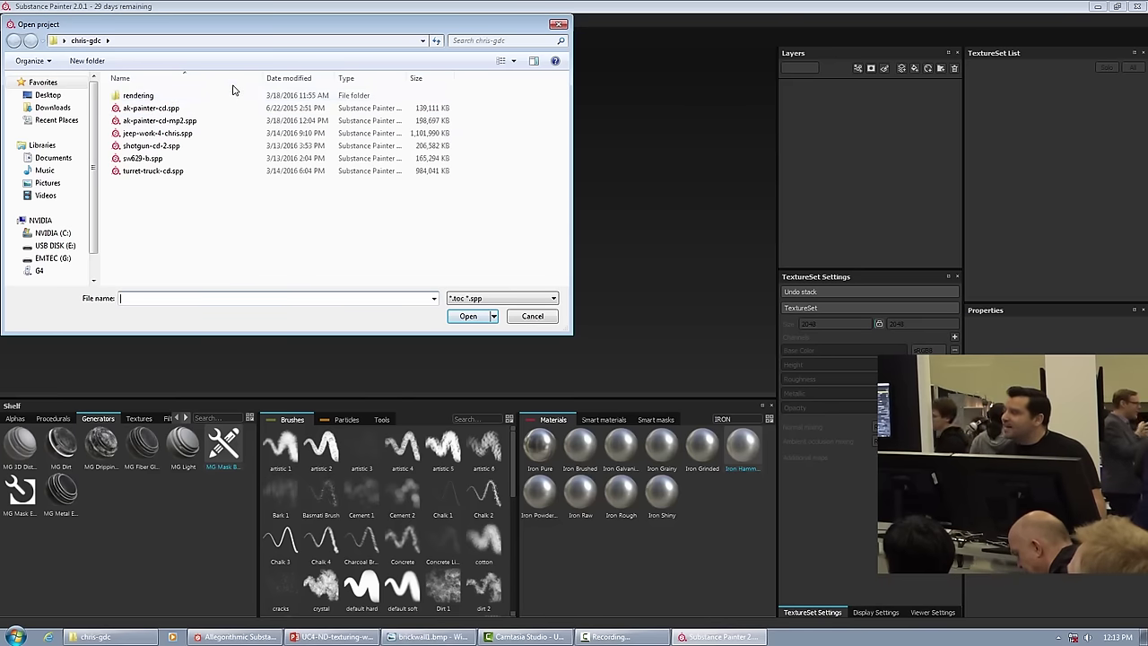
click(146, 133)
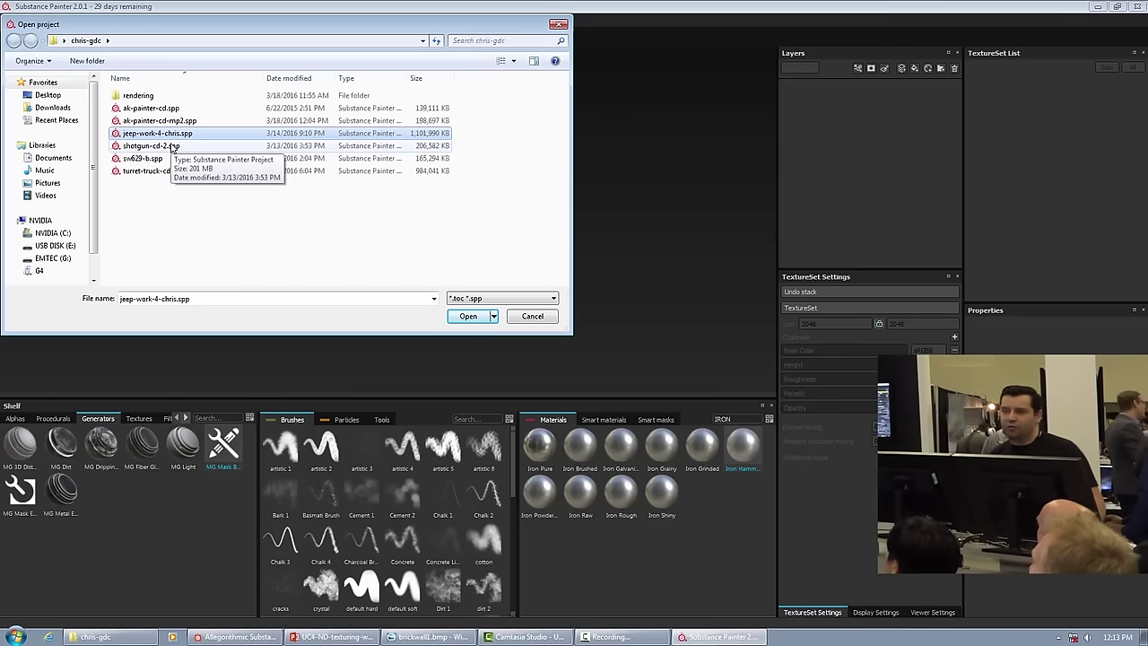
click(481, 317)
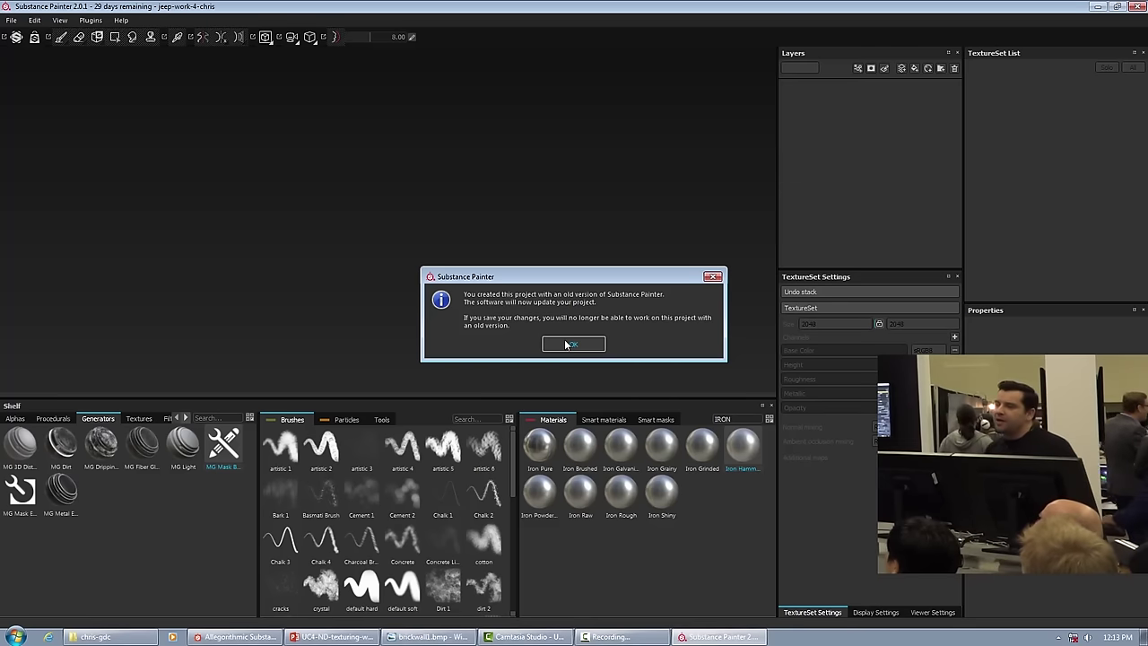
click(573, 344)
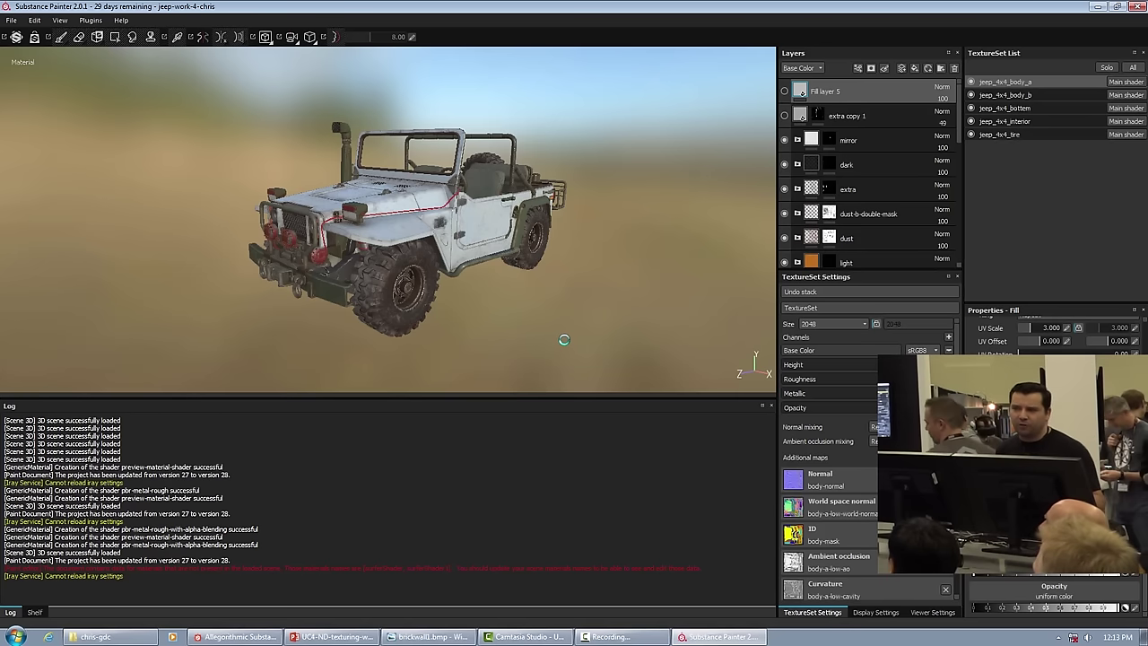
Orbit the jeep to a higher front view and switch the viewport to orthographic projection
alt+drag(564, 339, 436, 206)
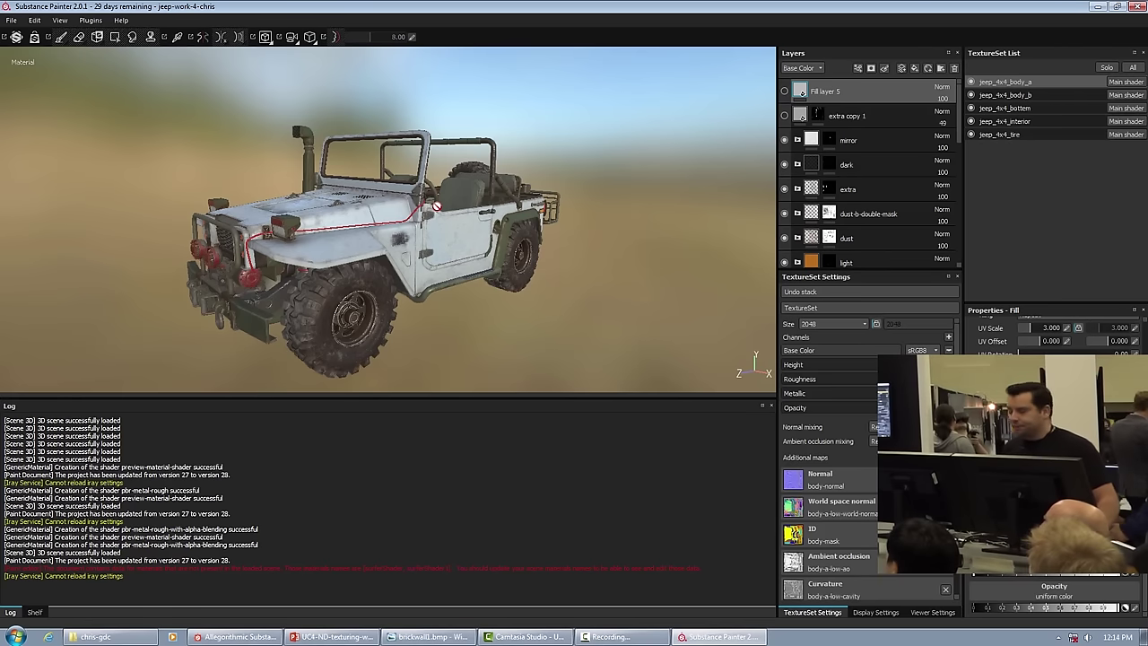
alt+drag(436, 206, 405, 161)
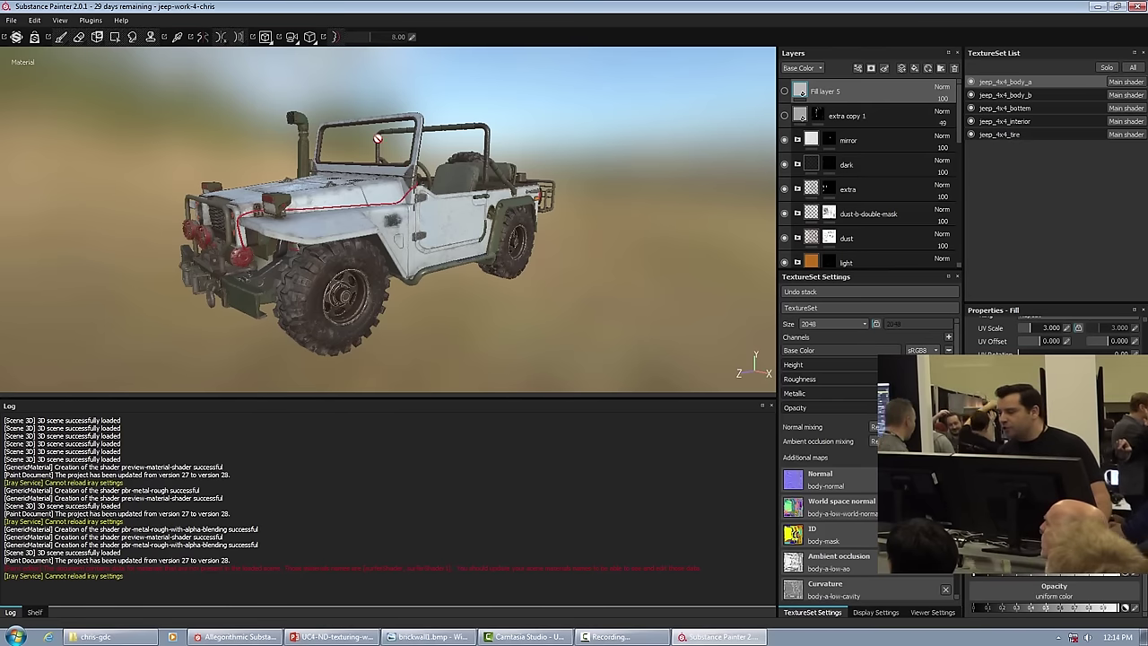
click(321, 34)
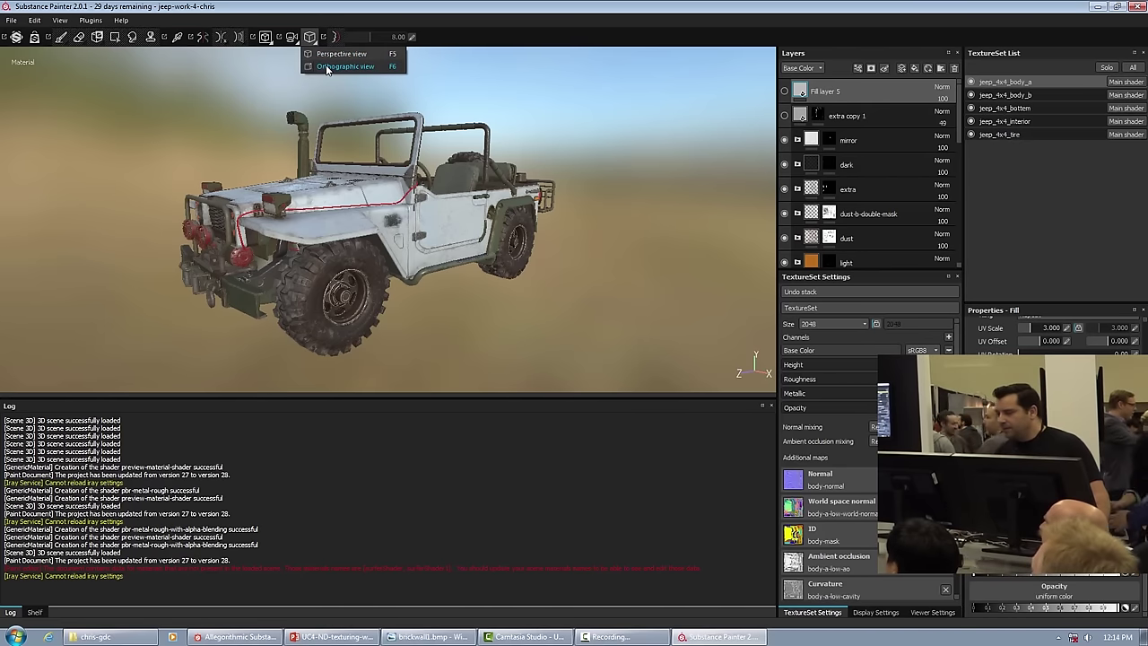
click(325, 69)
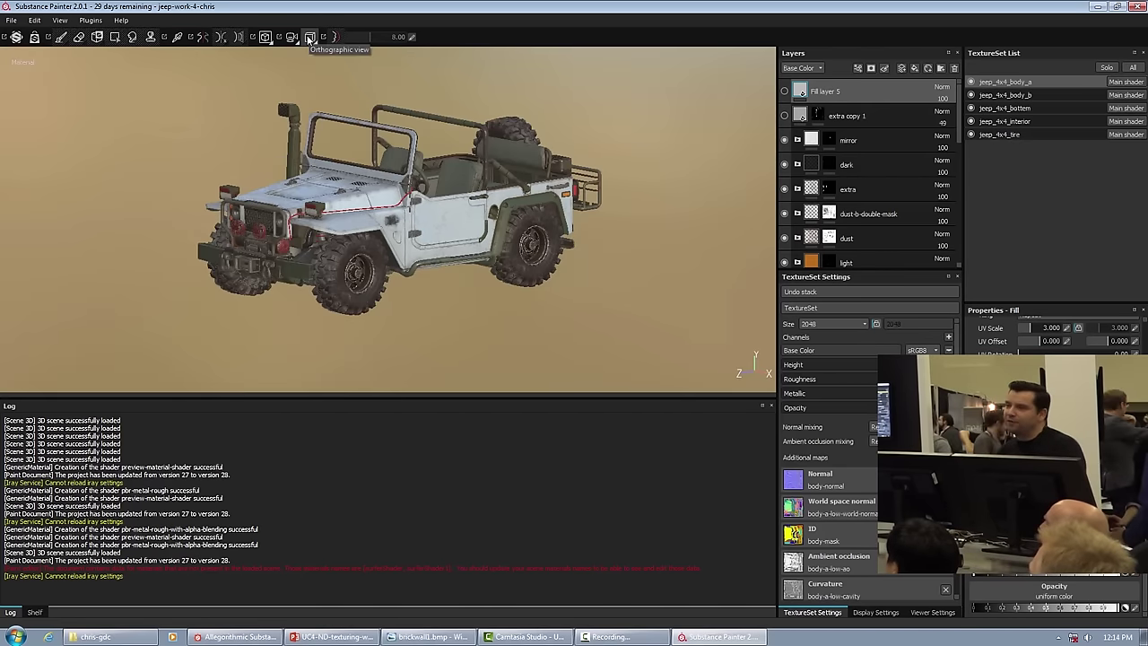
alt+drag(375, 195, 463, 180)
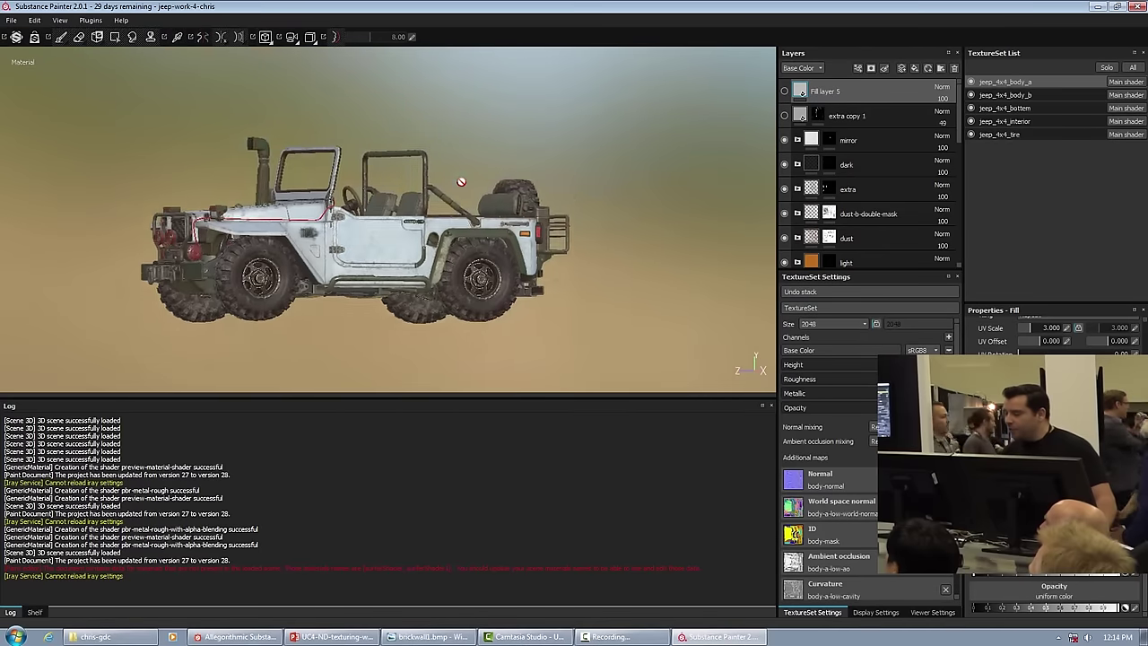
scroll(465, 248, up, 5)
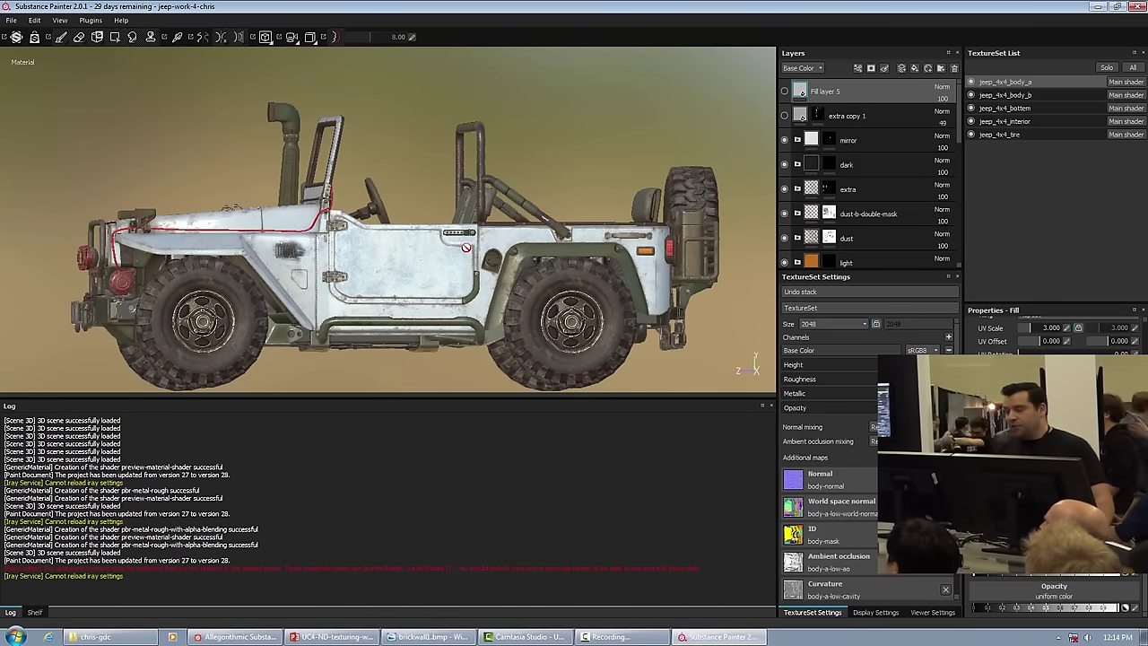
Return the viewport to perspective projection and orbit to a front three-quarter view over the hood
click(310, 37)
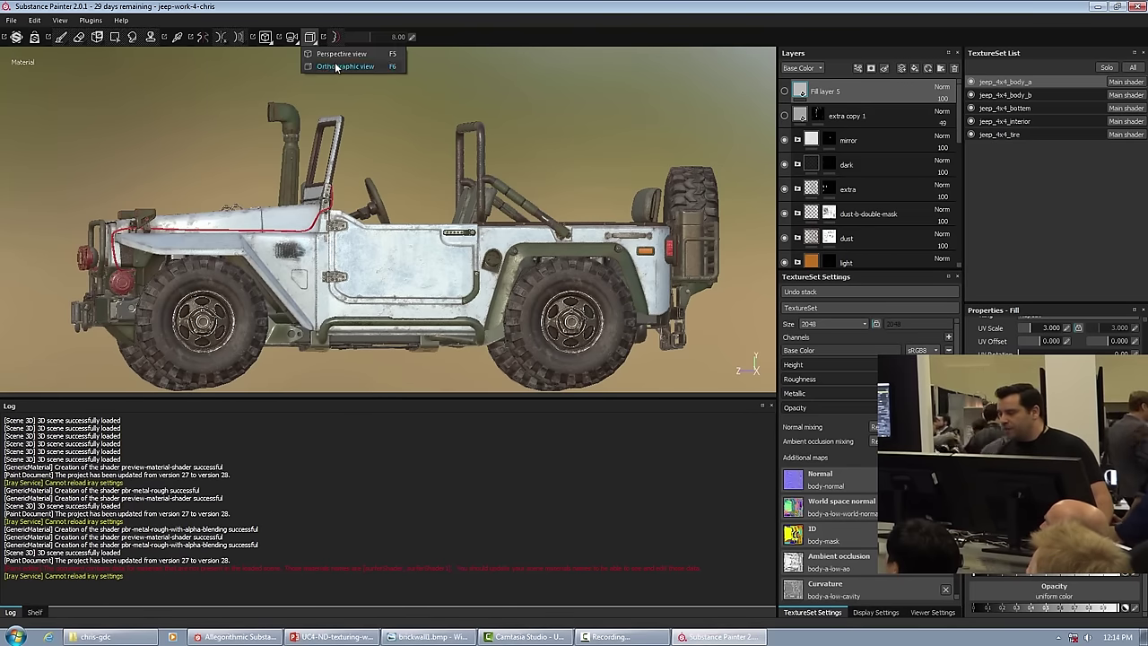
click(341, 60)
alt+drag(219, 129, 250, 131)
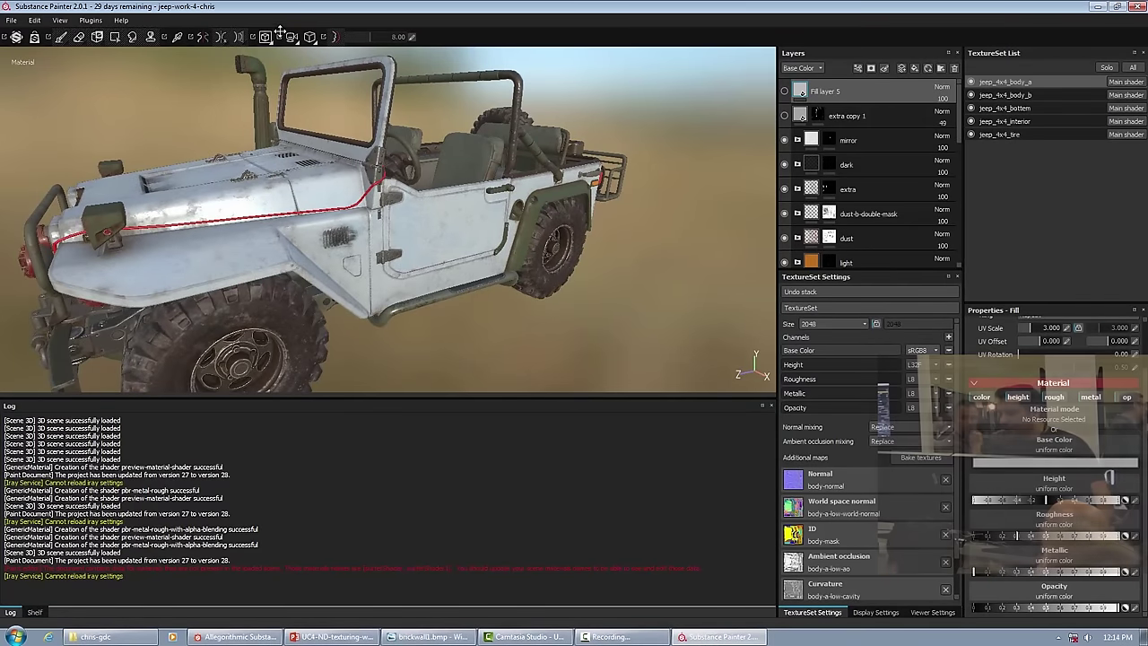
click(276, 40)
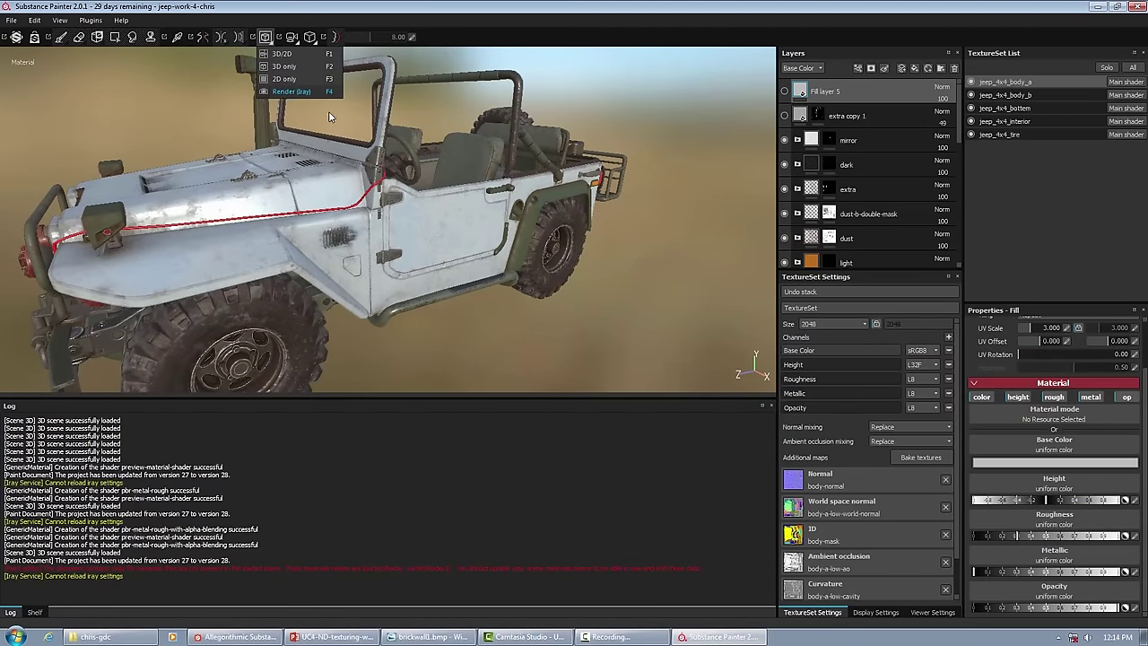
Switch the viewport to Iray rendering and reframe the jeep with F10
click(287, 93)
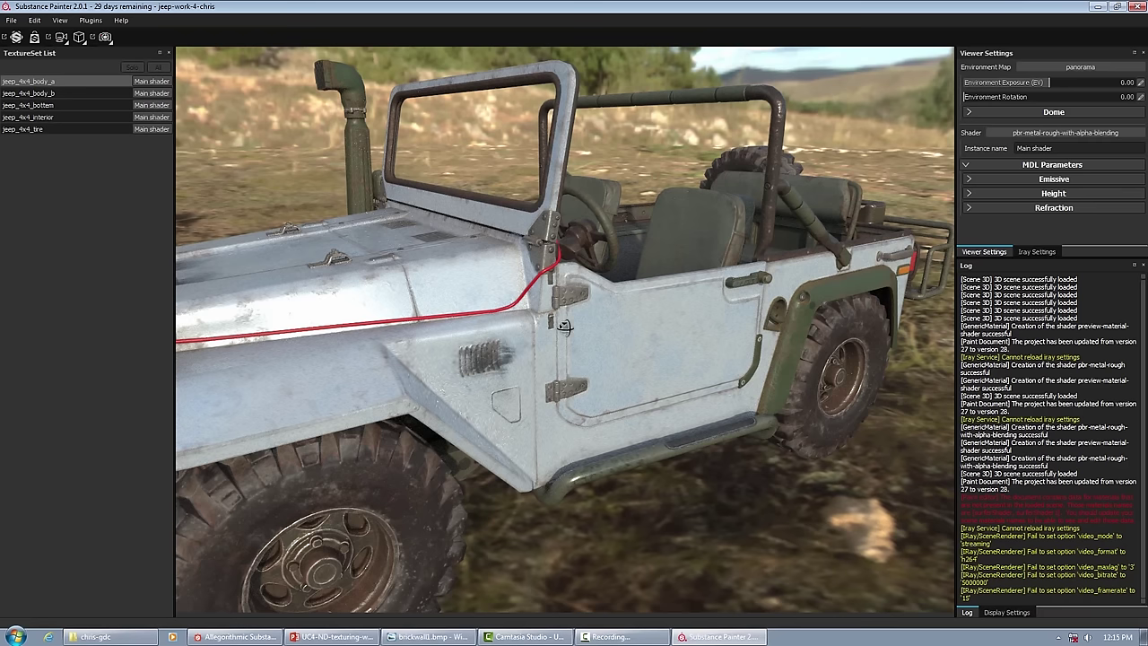
key(F10)
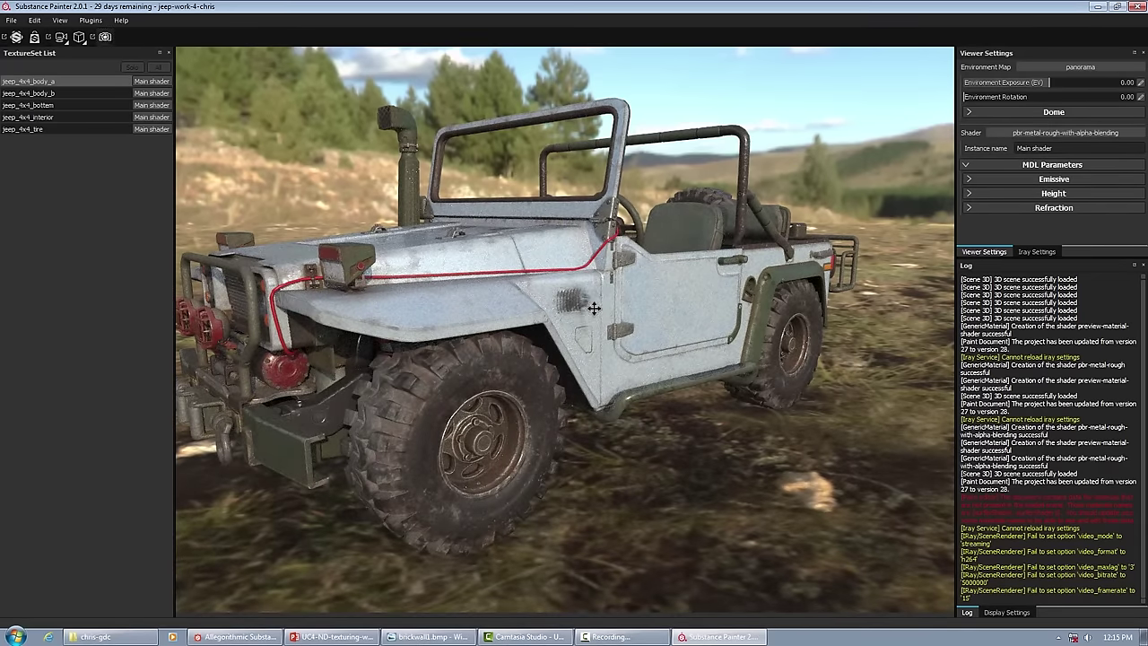
alt+drag(591, 312, 630, 309)
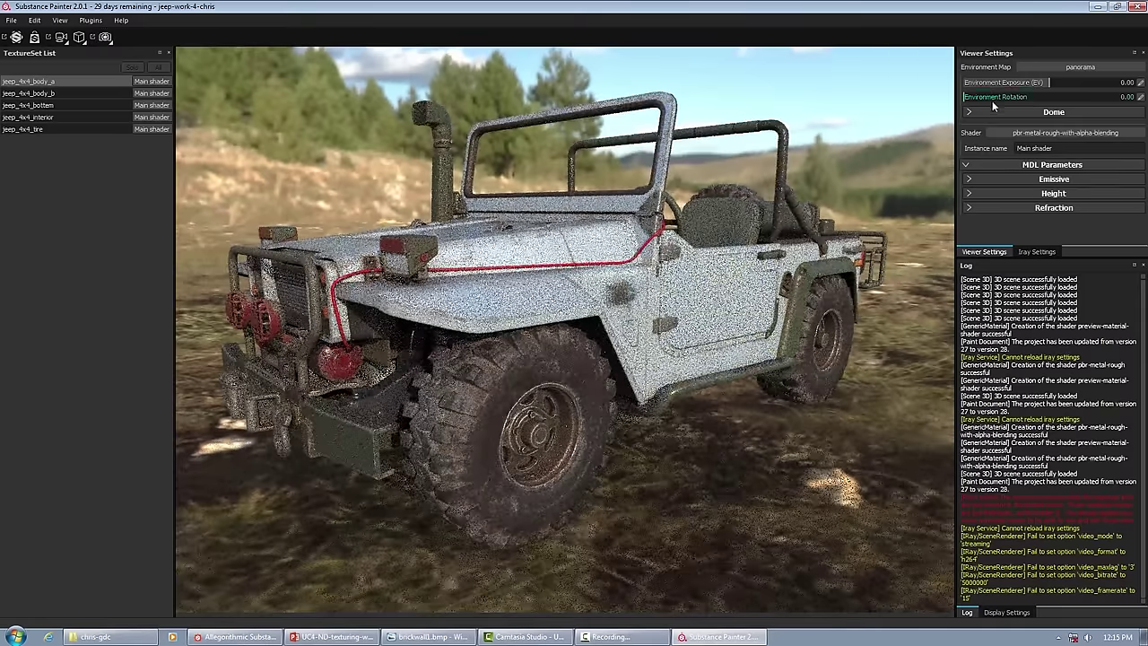
Set the environment ground Y position to -0.51 and change the dome type to Sphere
click(982, 112)
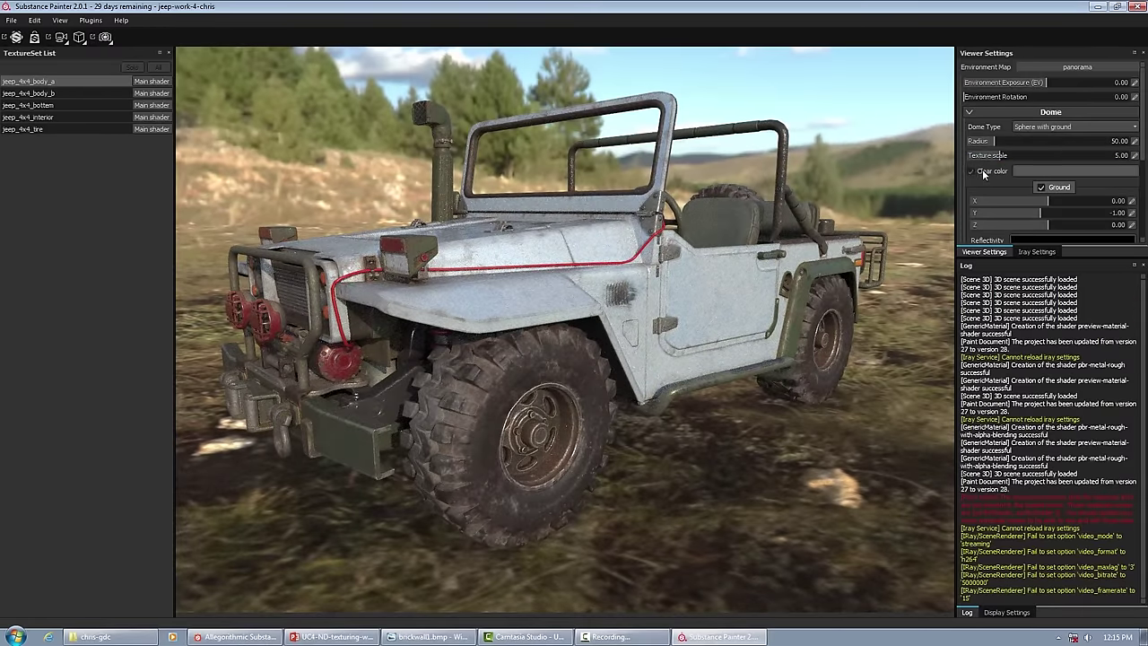
scroll(987, 168, down, 2)
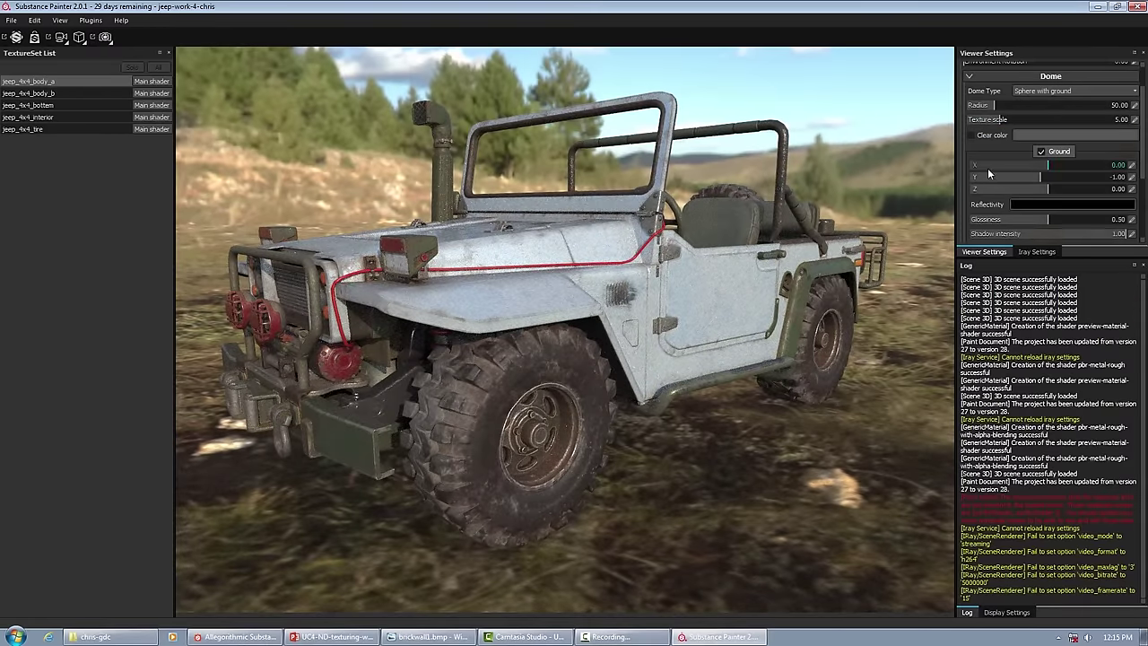
click(1131, 177)
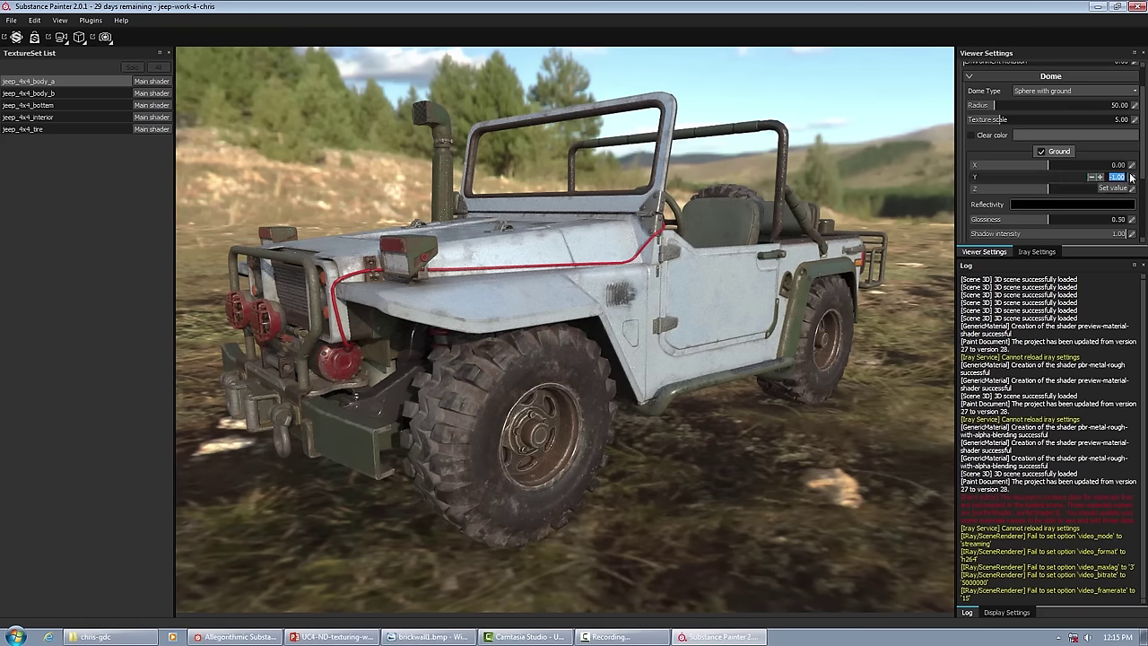
key(BackSpace)
text(-0.51)
key(Return)
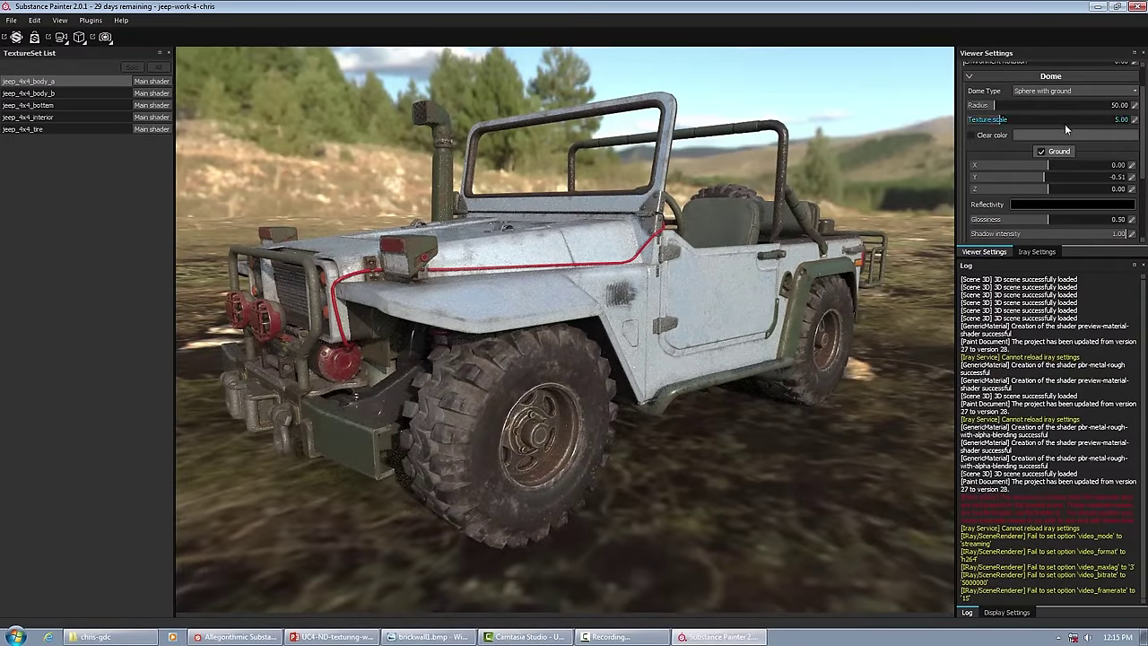
click(1052, 90)
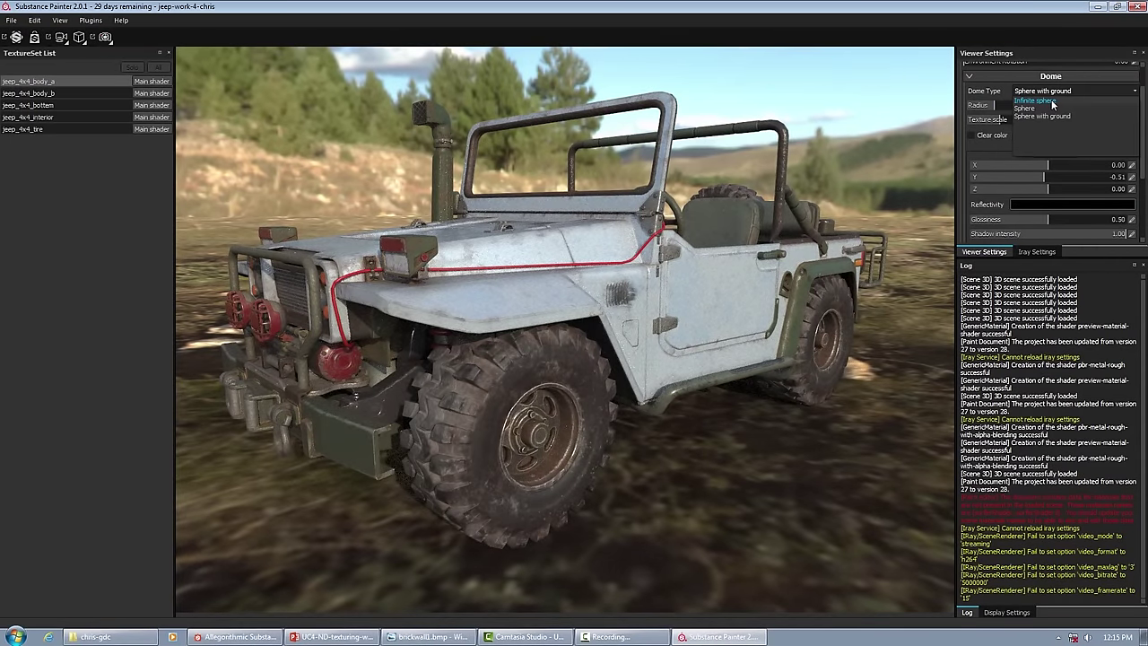
click(1032, 108)
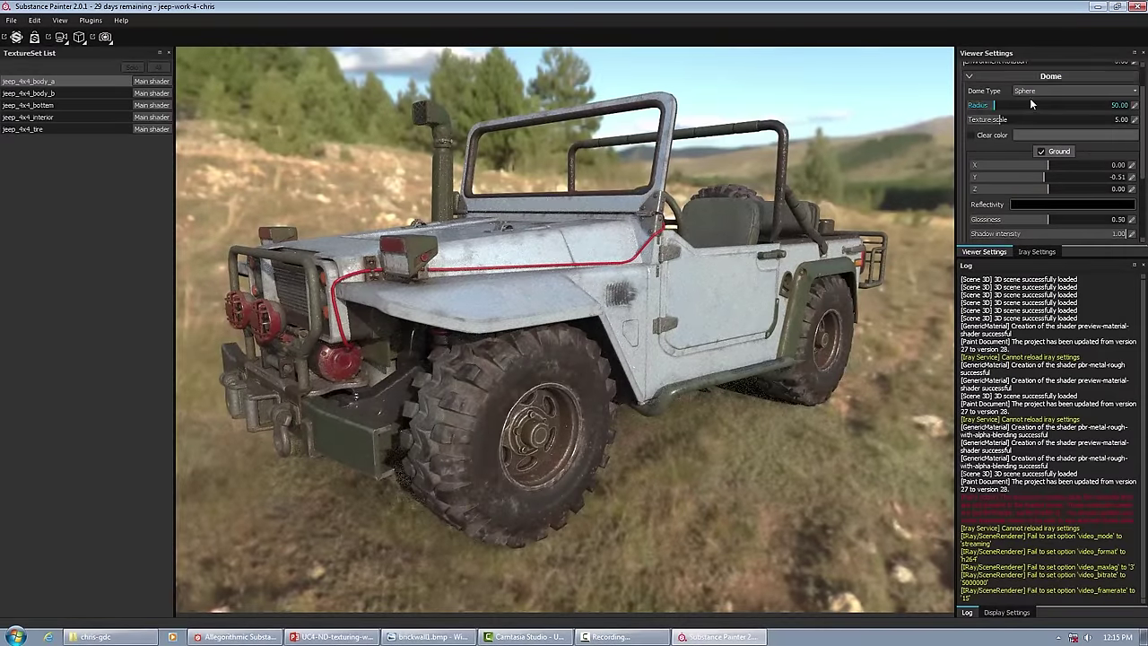
scroll(1030, 98, up, 2)
Browse the environment maps and light the scene with Soft_2RingHighContrast
click(1046, 66)
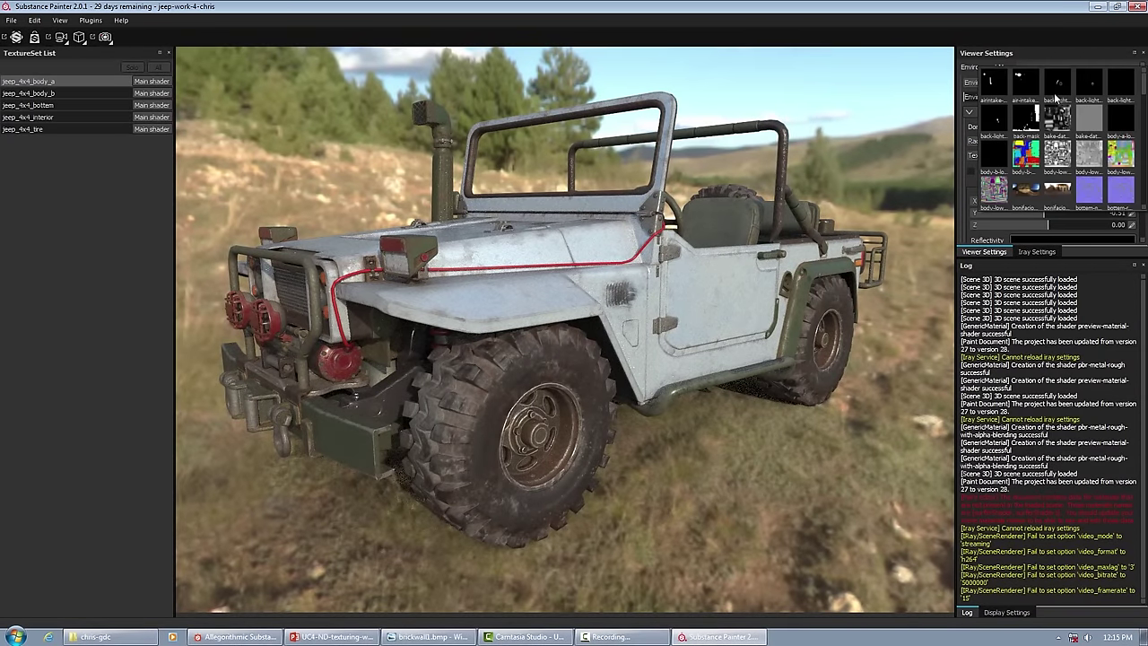
scroll(1055, 121, down, 4)
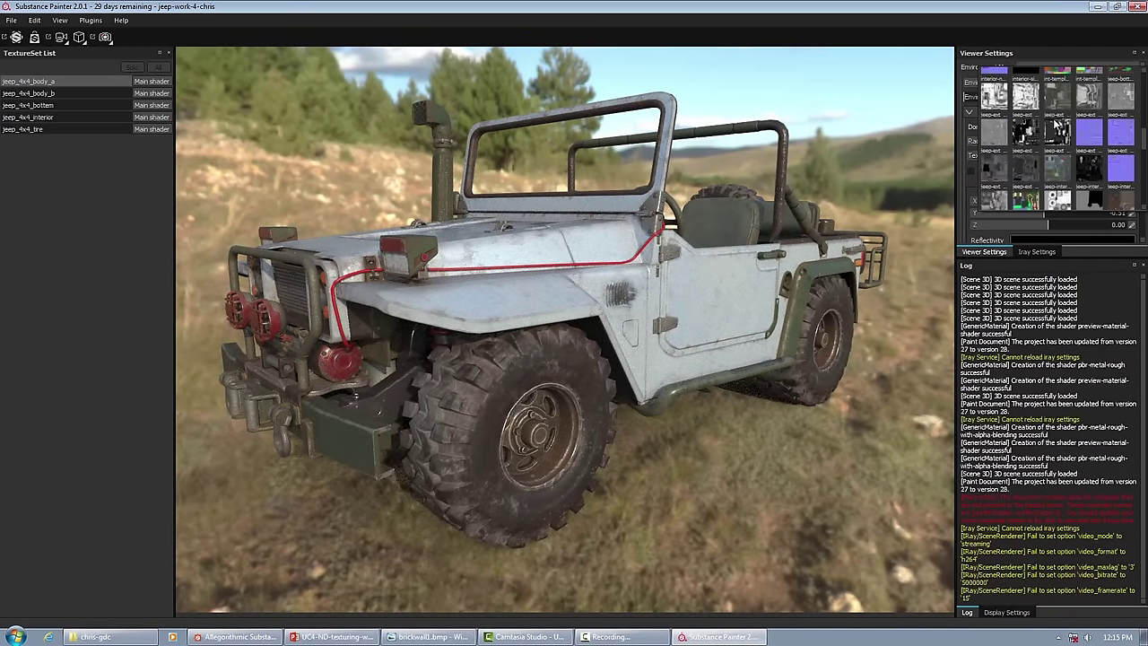
scroll(1058, 121, down, 3)
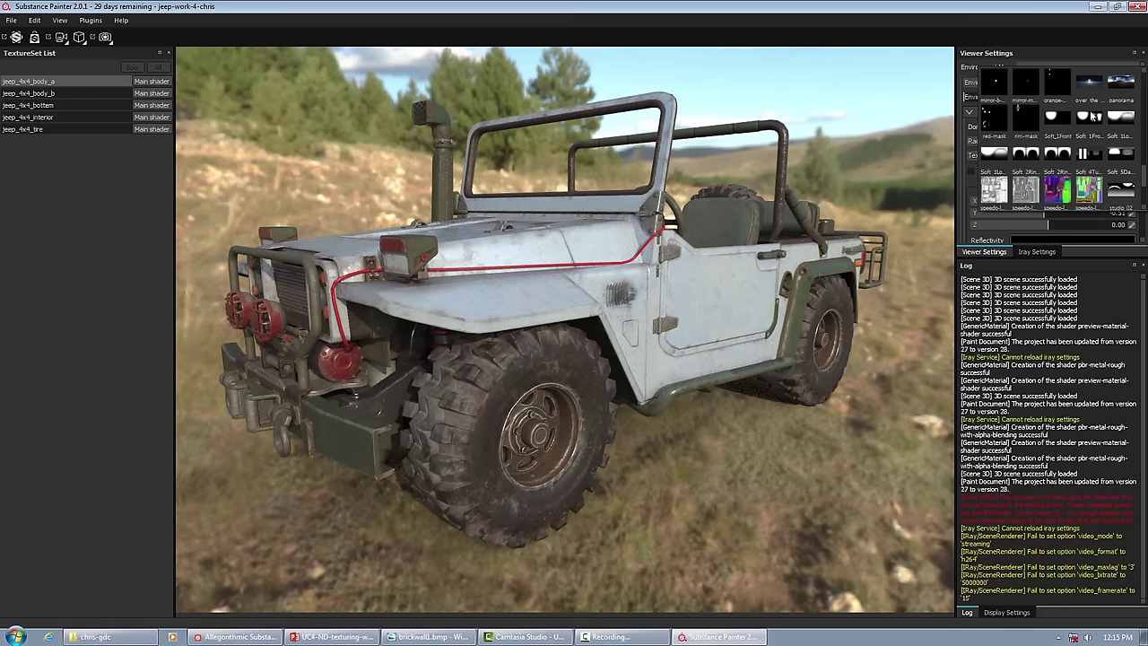
scroll(1095, 116, down, 3)
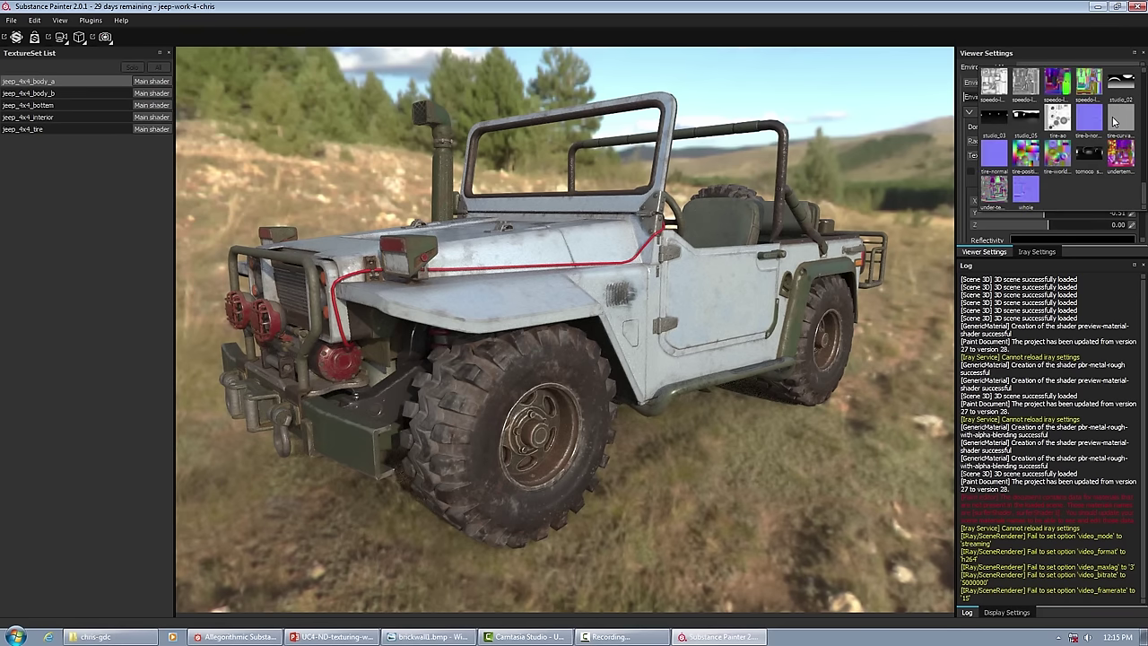
scroll(1114, 121, up, 3)
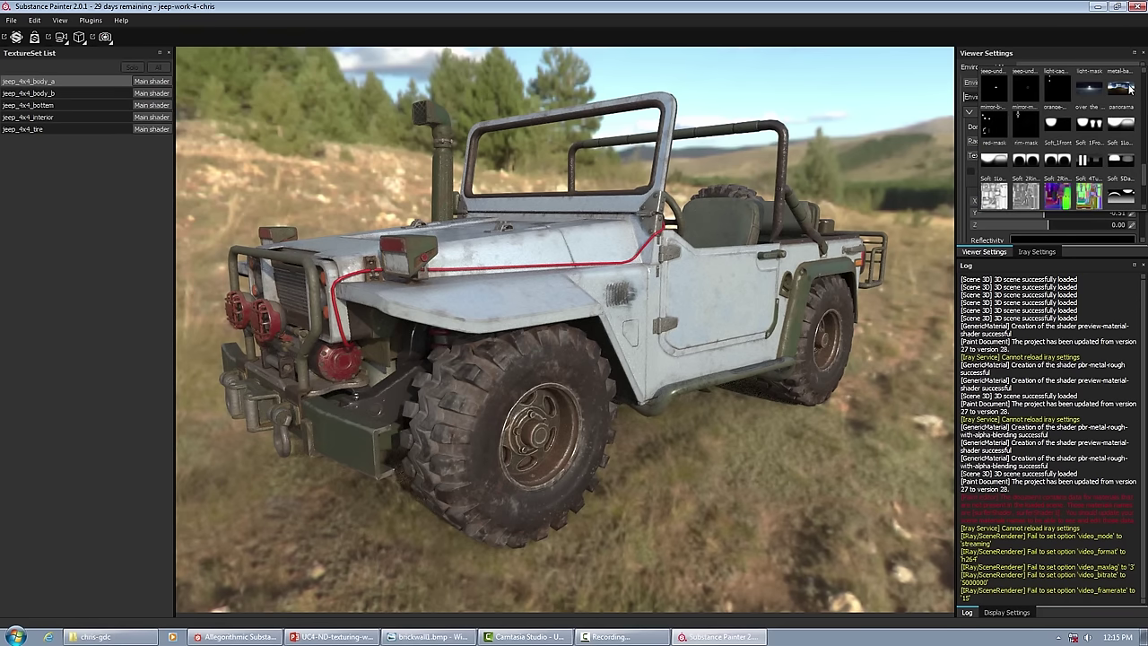
click(1130, 88)
click(1092, 67)
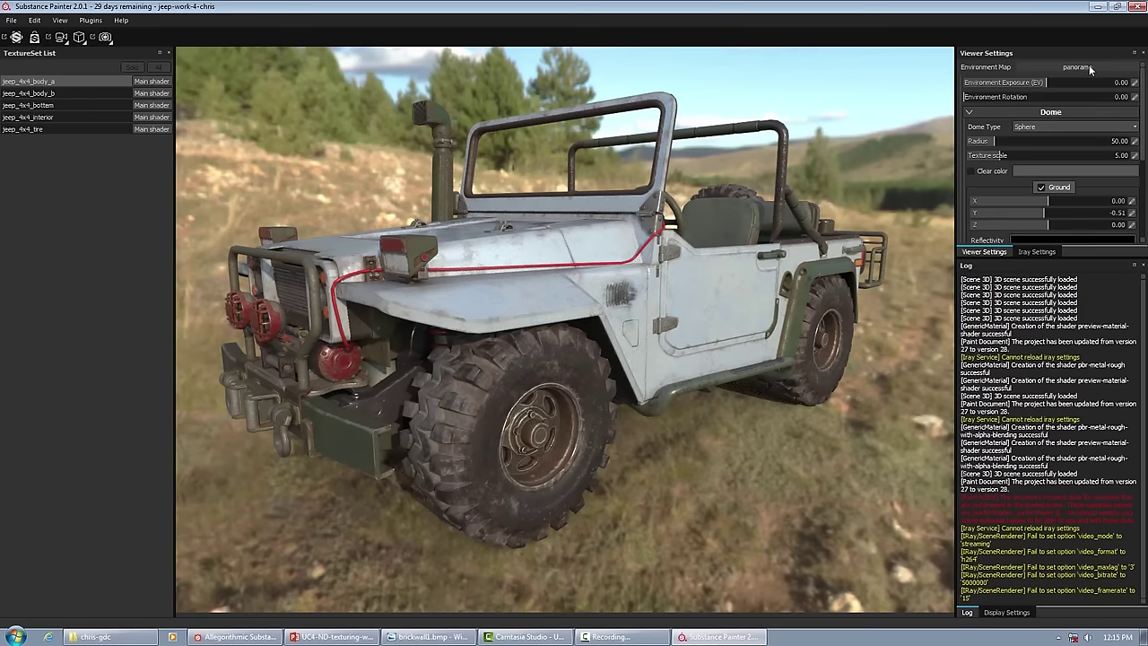
scroll(1085, 124, down, 5)
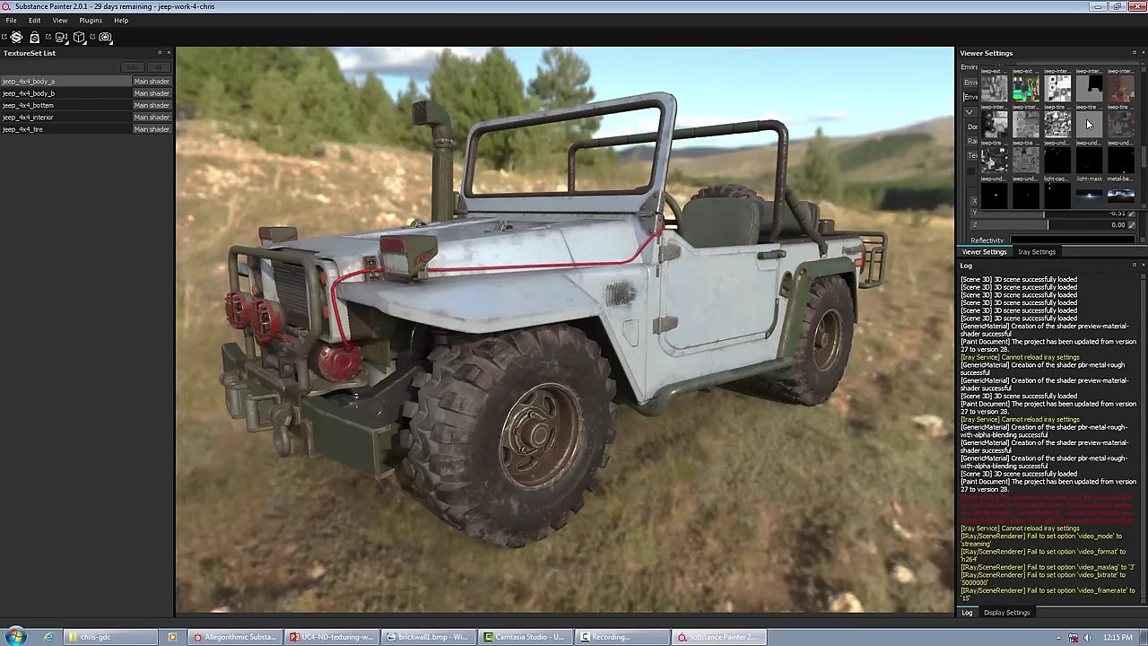
scroll(1089, 124, down, 1)
scroll(1037, 135, down, 2)
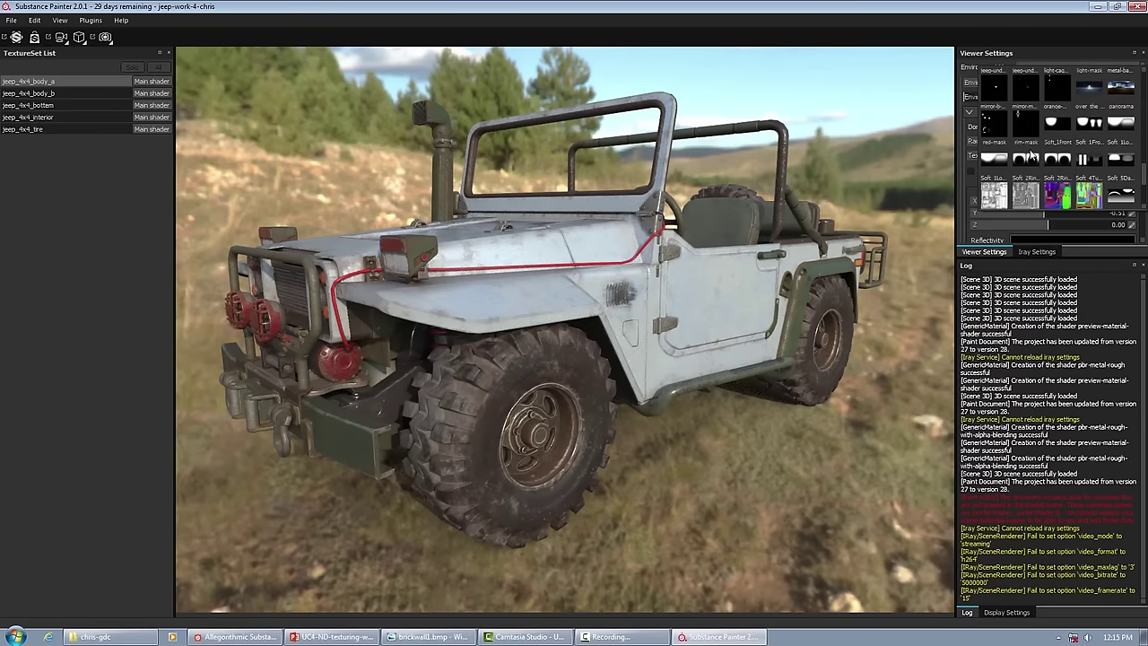
click(1021, 164)
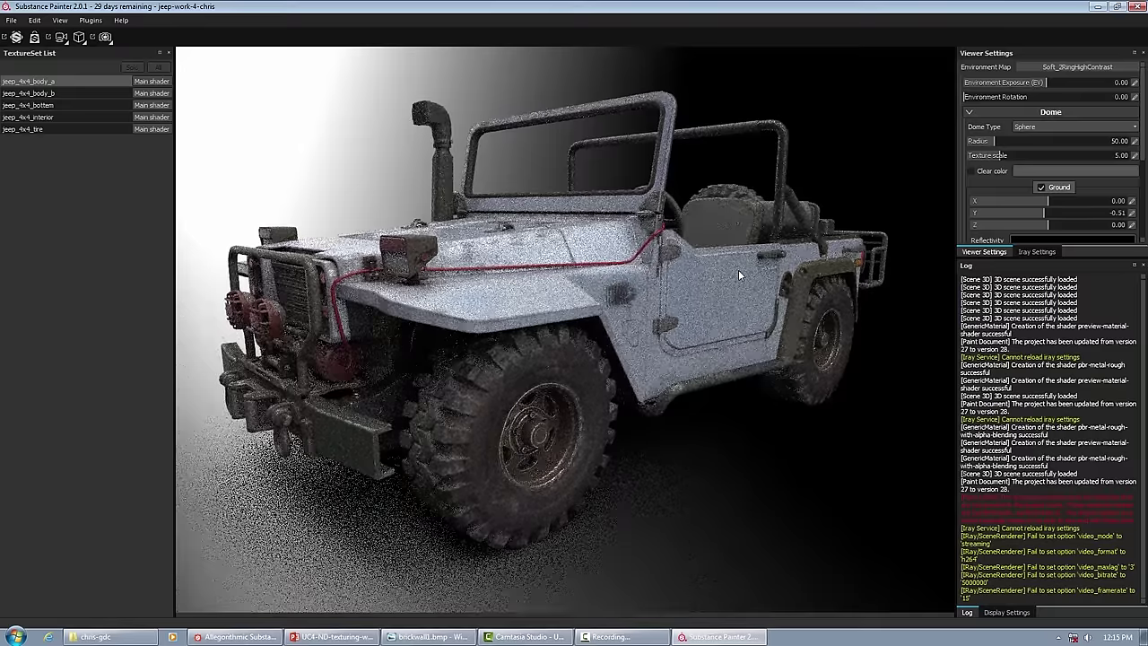
Rotate the environment lighting to about 192.60, then minimize Substance Painter
shift+right_drag(735, 279, 679, 277)
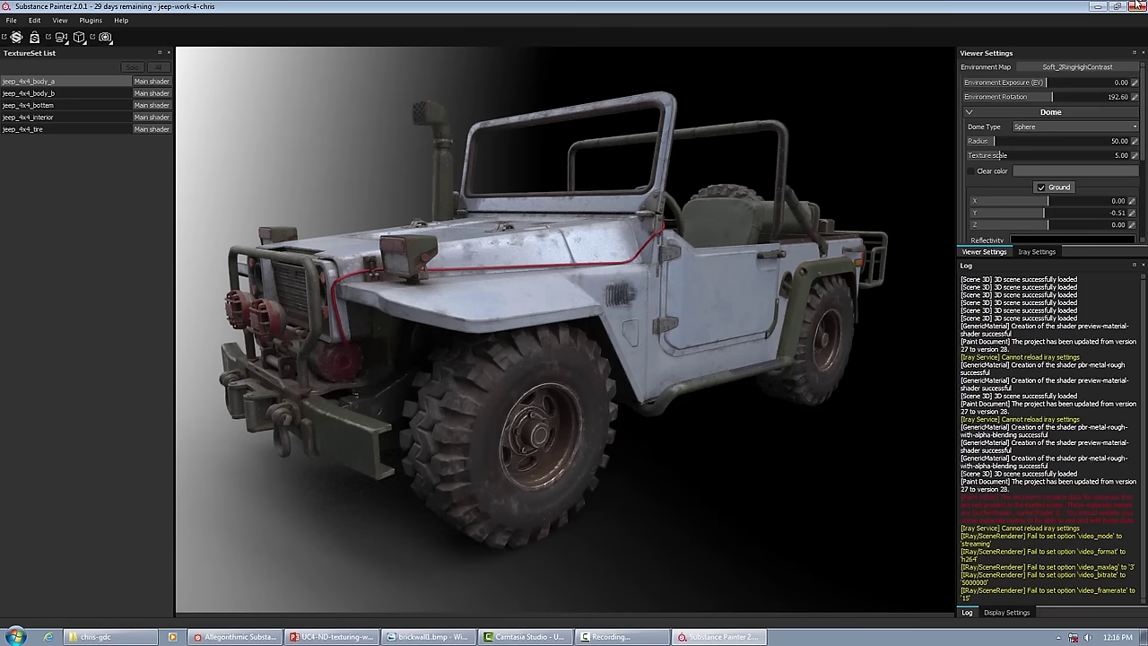
click(1098, 6)
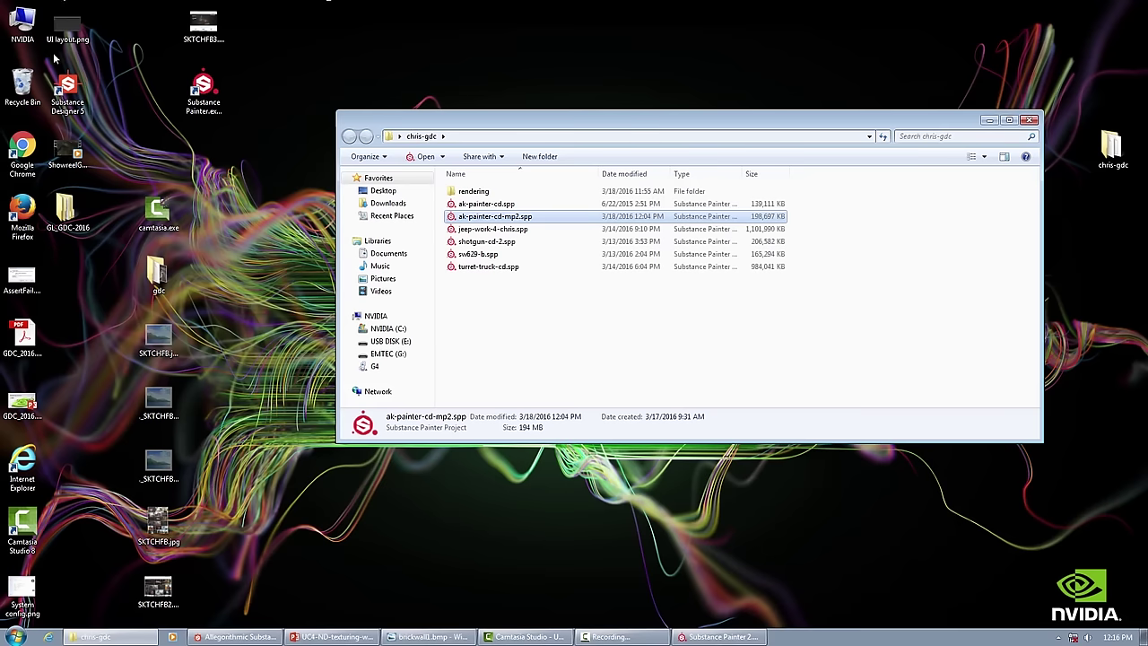
Open the rendering > vehicle folder and view jeep-a.bmp
double_click(470, 190)
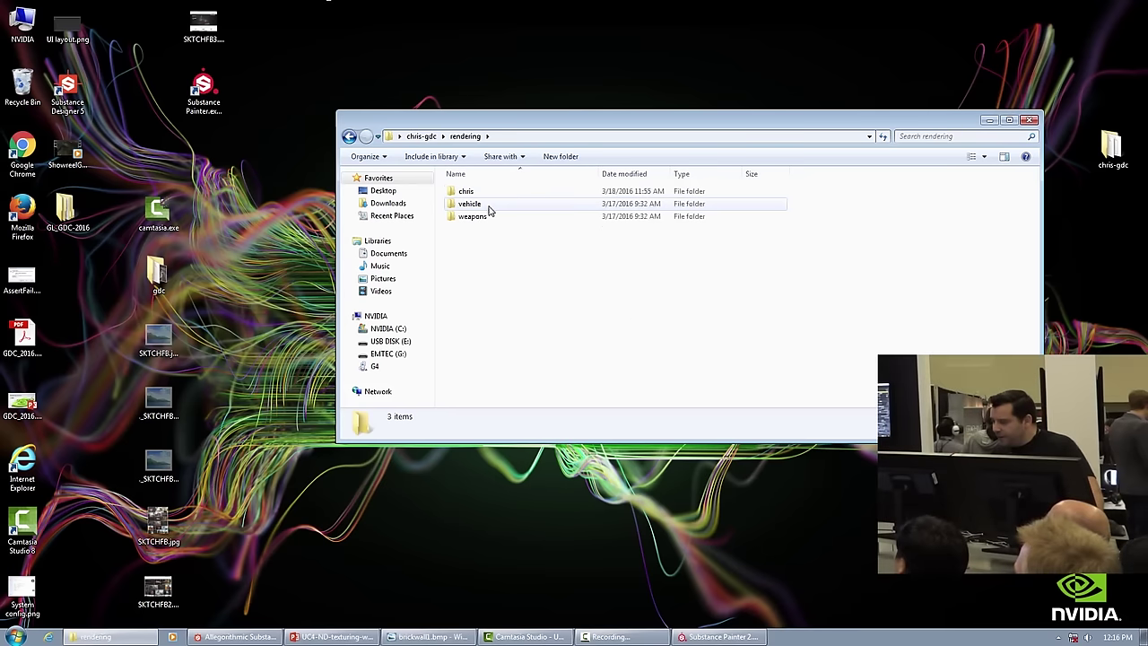
double_click(487, 203)
double_click(482, 206)
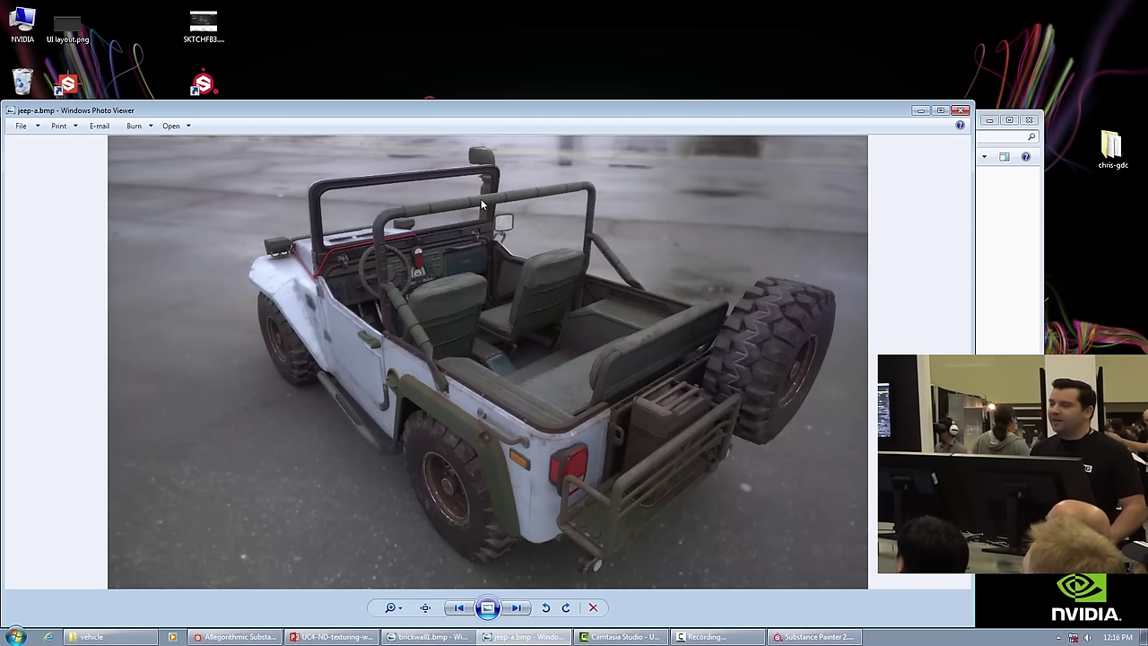
Step through renders jeep-b.bmp, truck-c.png, truck-d.bmp, truck-e.bmp and back to jeep-a.bmp
key(Right)
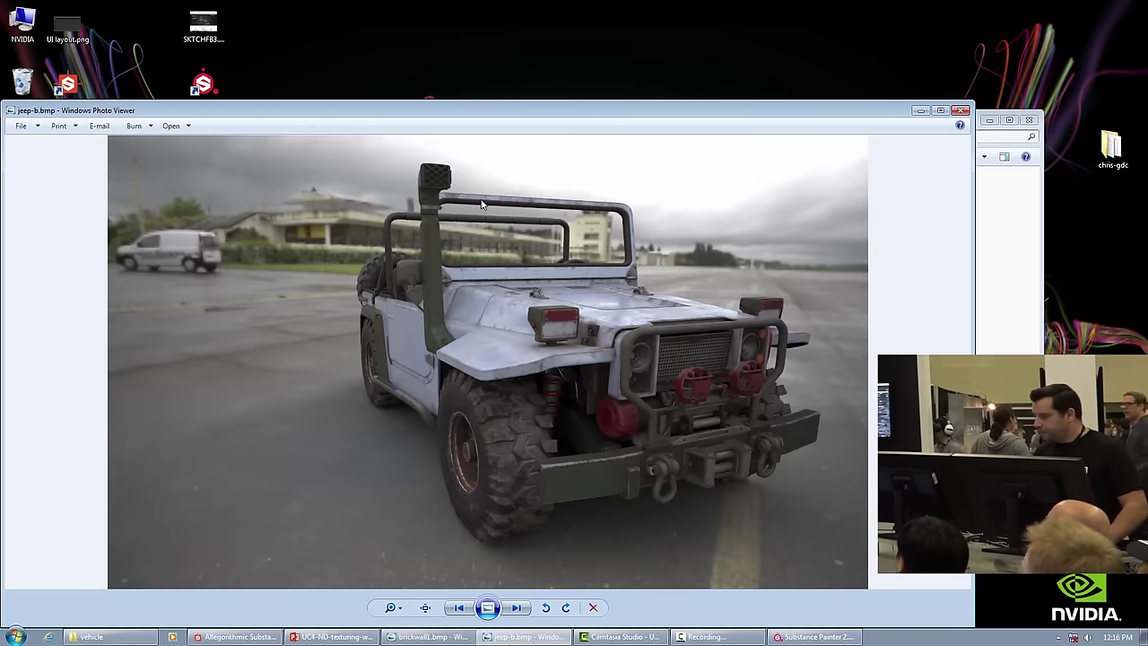
key(Right)
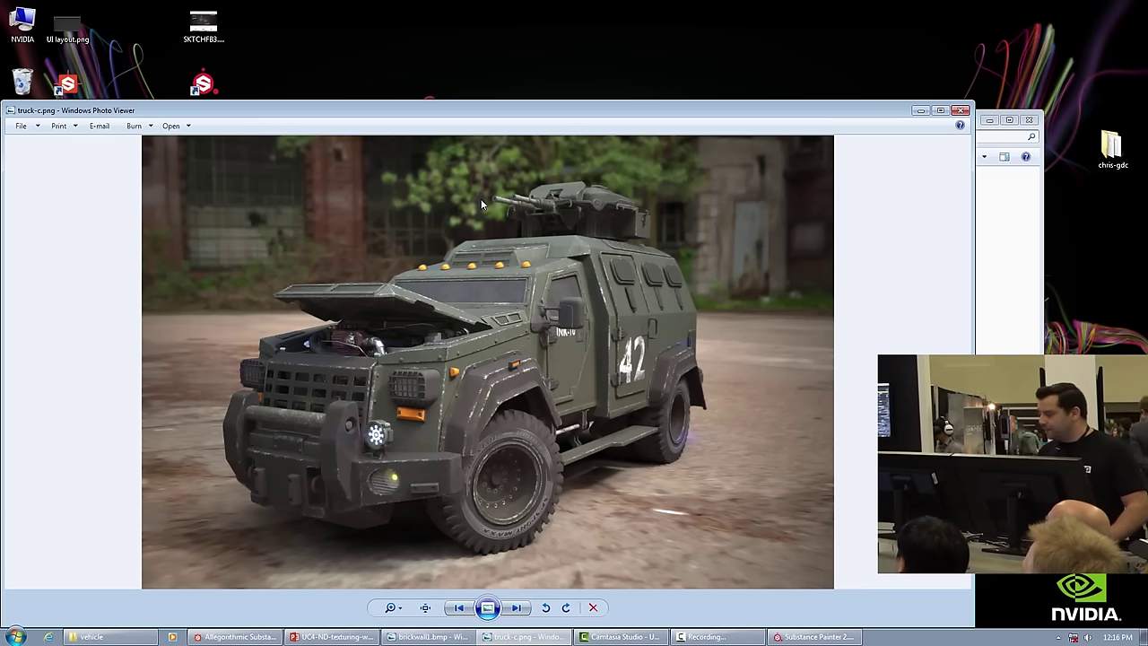
key(Right)
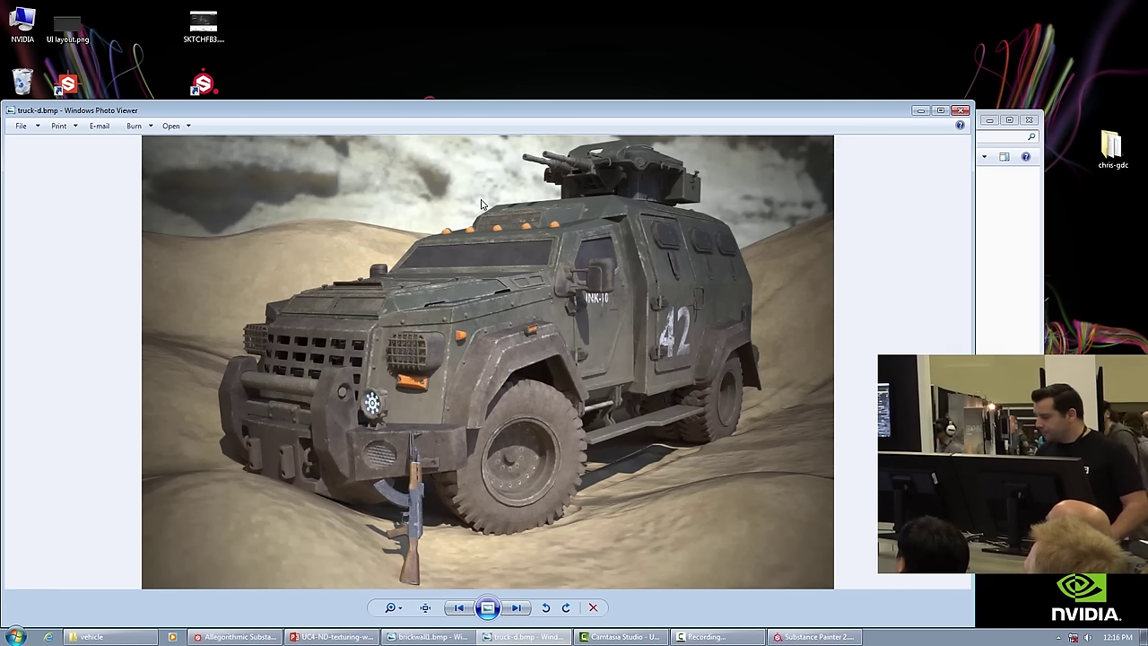
key(Right)
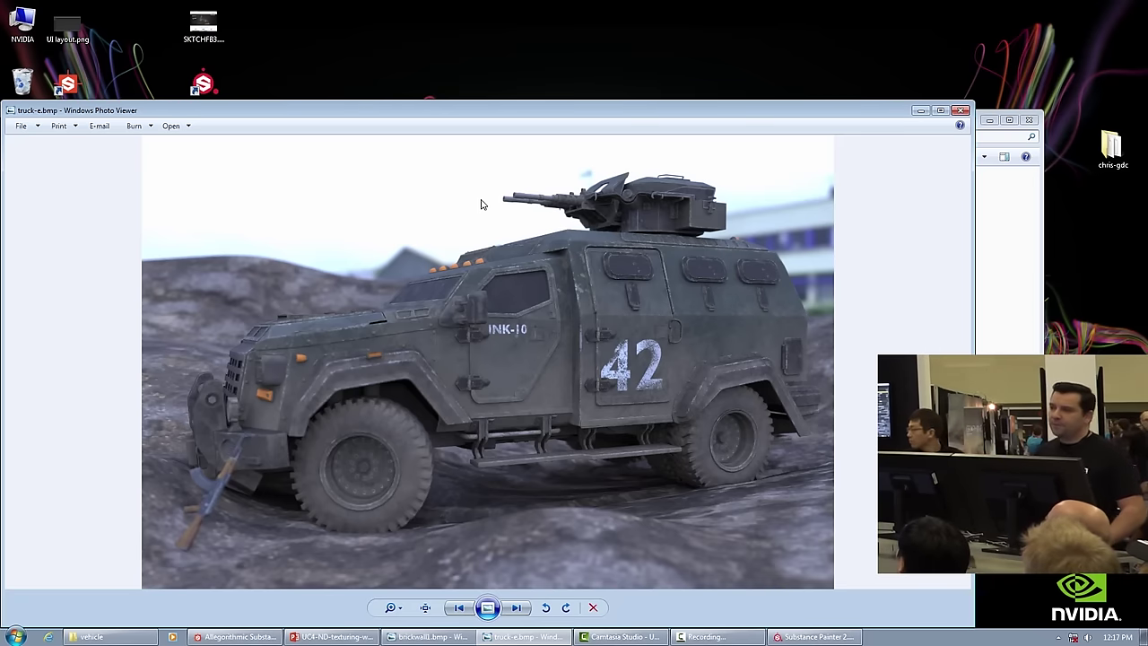
key(Left)
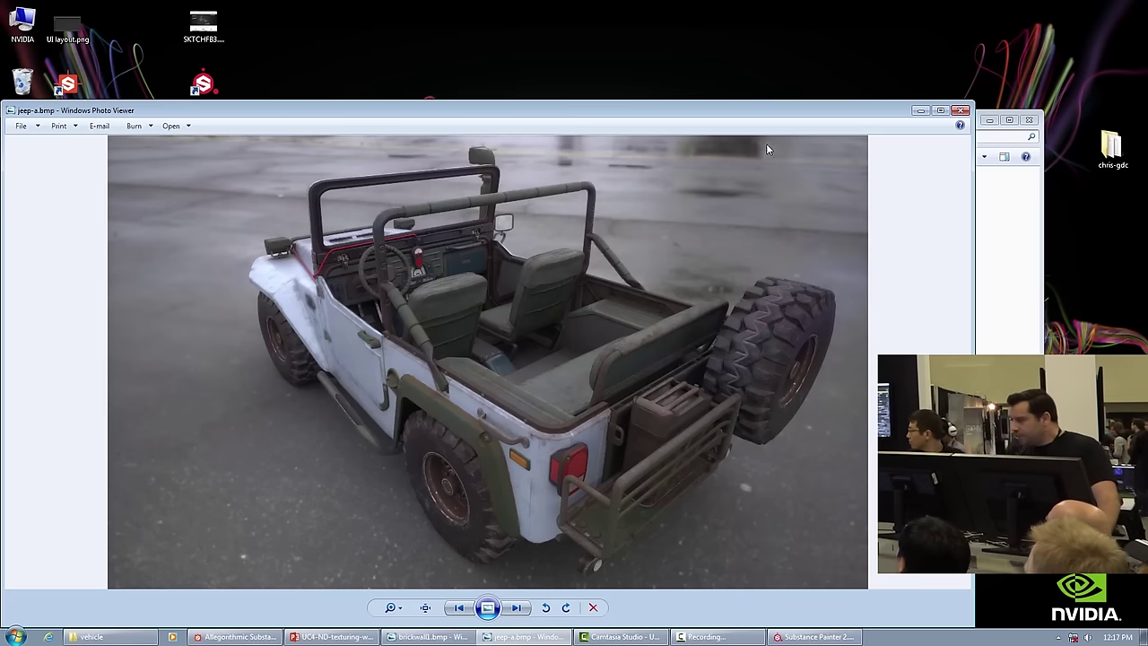
Close Photo Viewer and bring Substance Painter back to the front
click(961, 110)
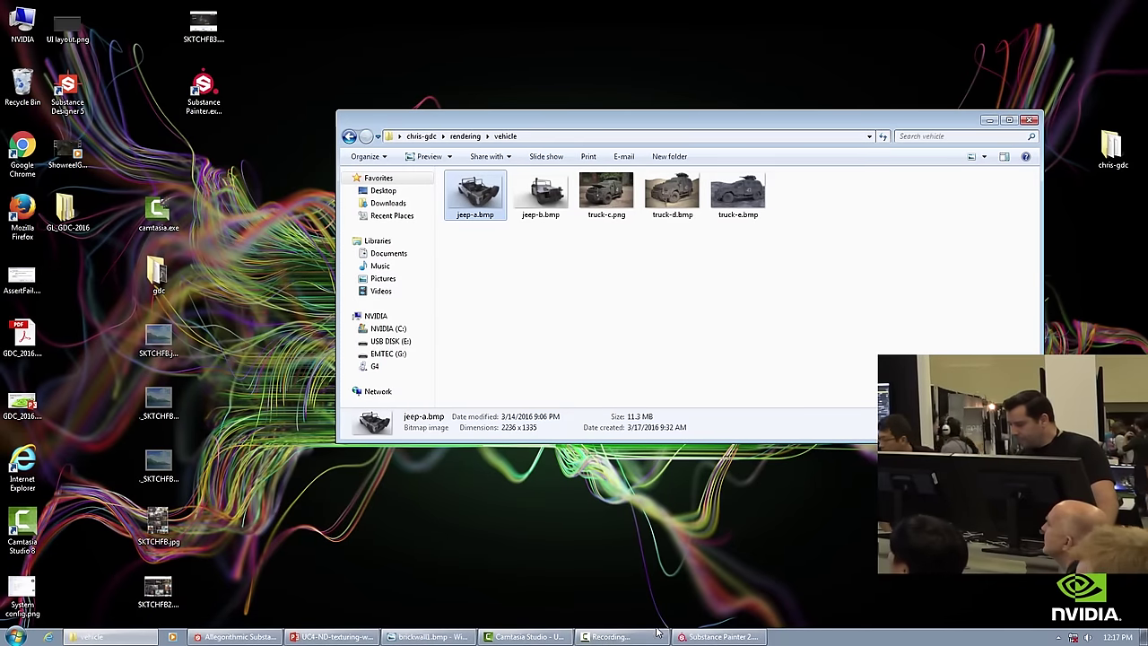
click(718, 637)
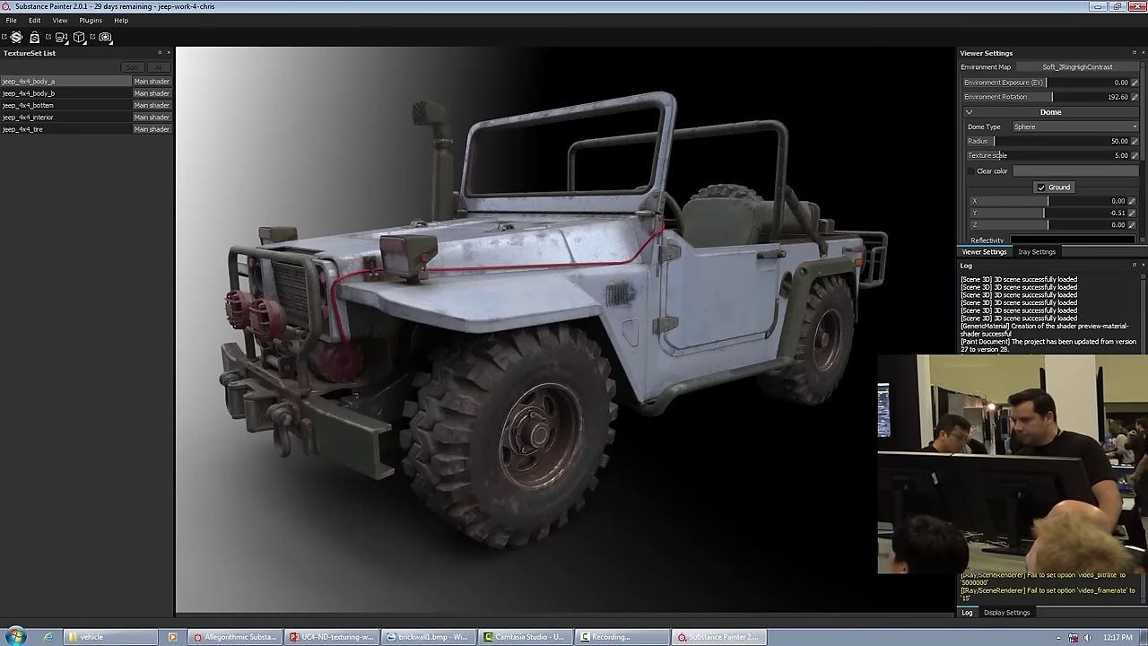
click(12, 20)
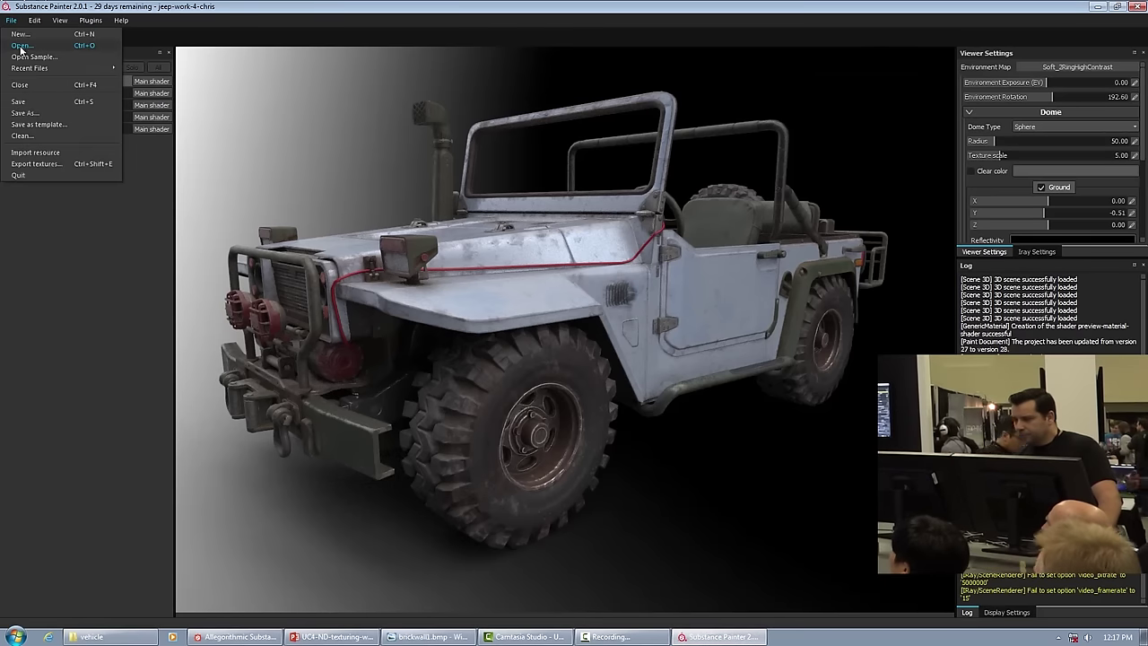
Start opening another project, discarding the jeep project's unsaved changes
mouse_move(29, 71)
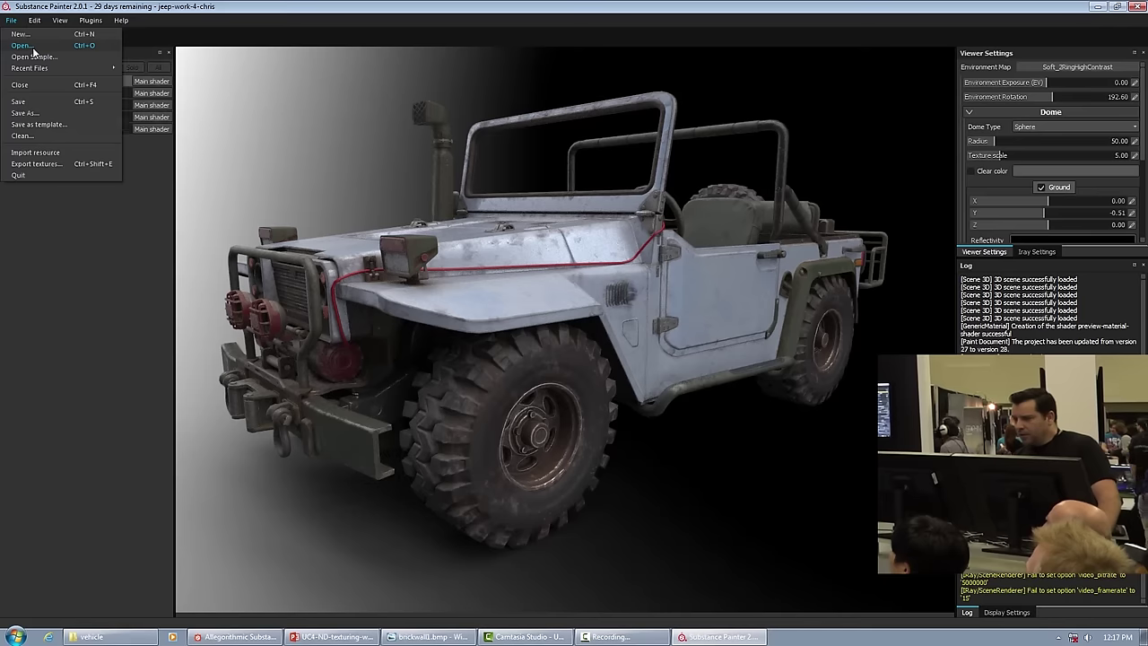
click(34, 56)
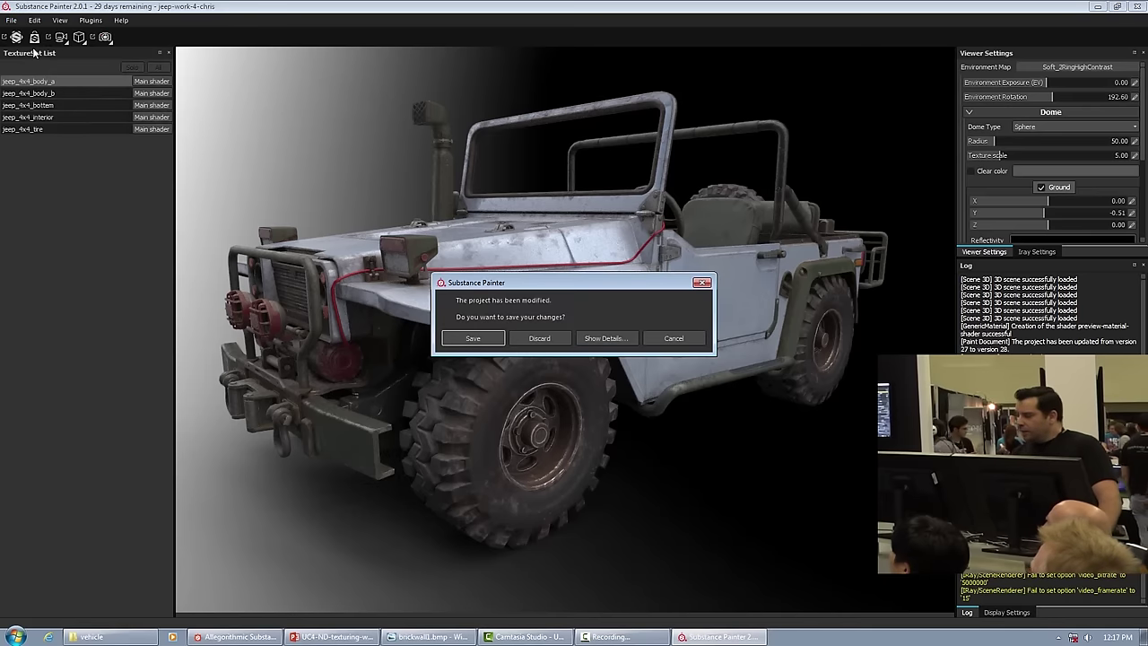
click(540, 338)
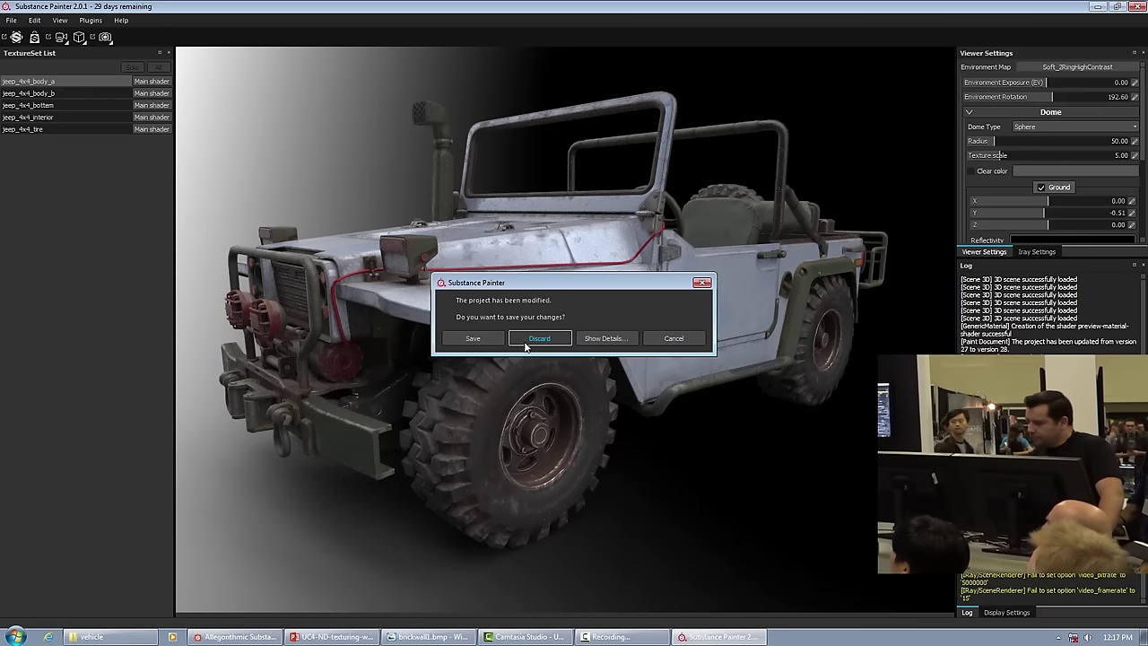
click(530, 338)
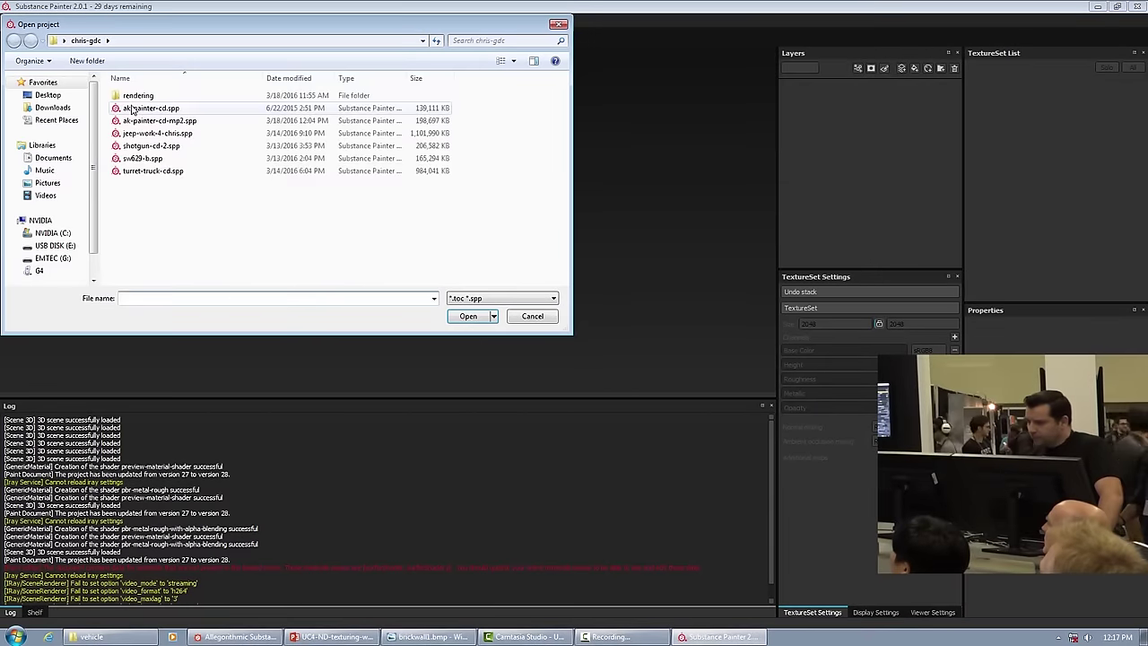
Open turret-truck-cd.spp and accept updating the old-version project
click(169, 173)
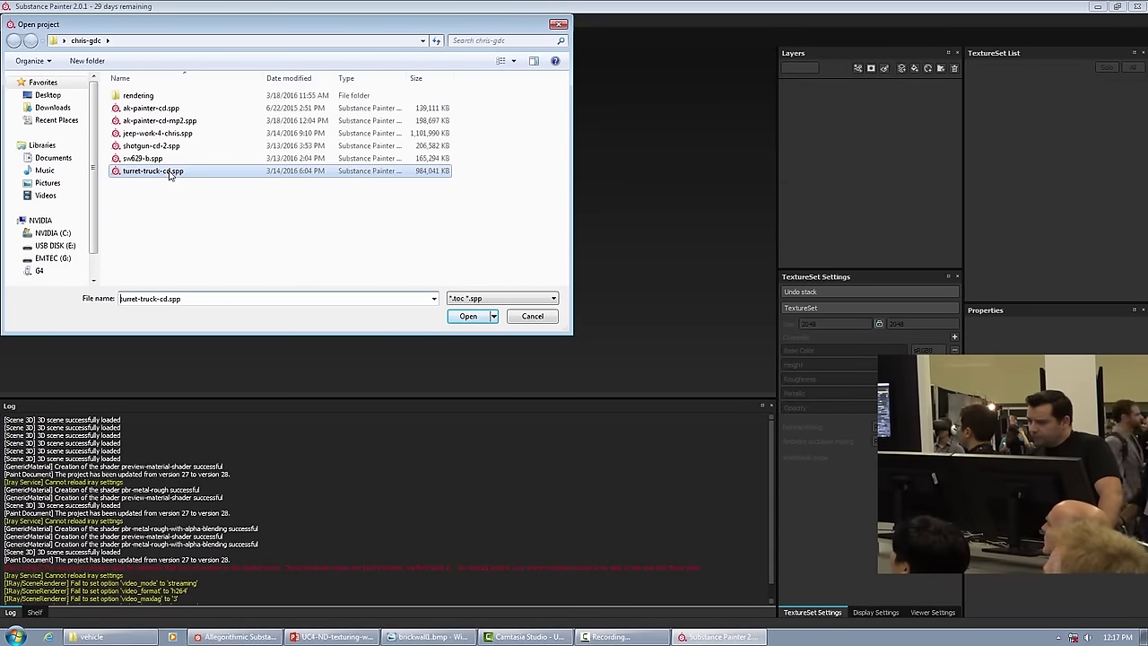
click(465, 317)
click(575, 345)
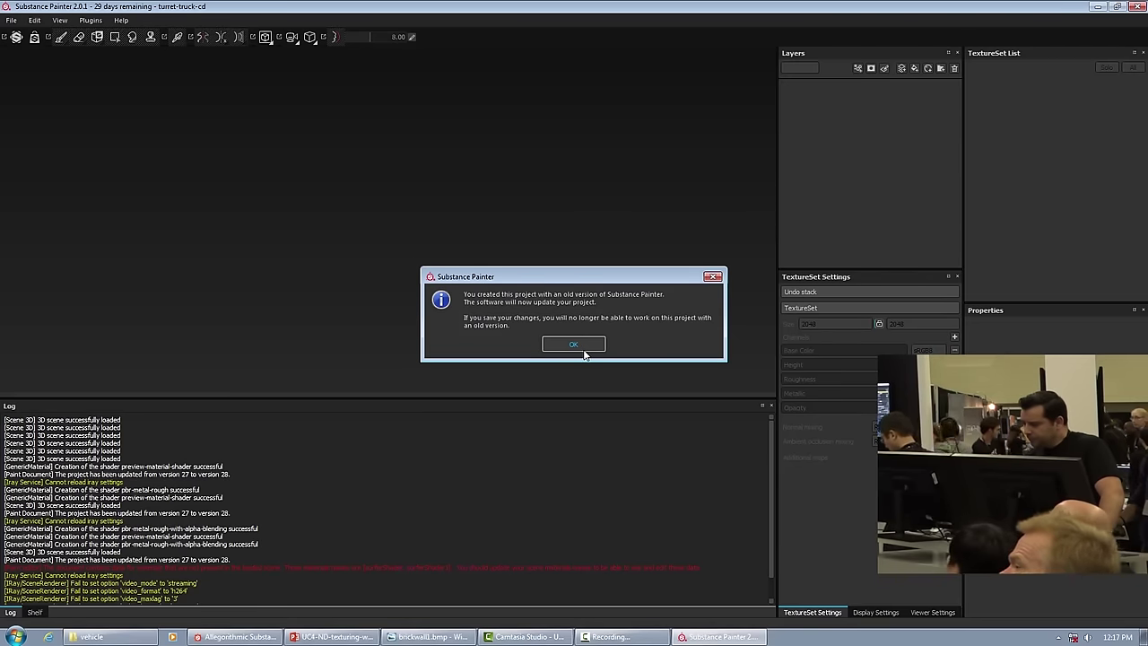
click(575, 346)
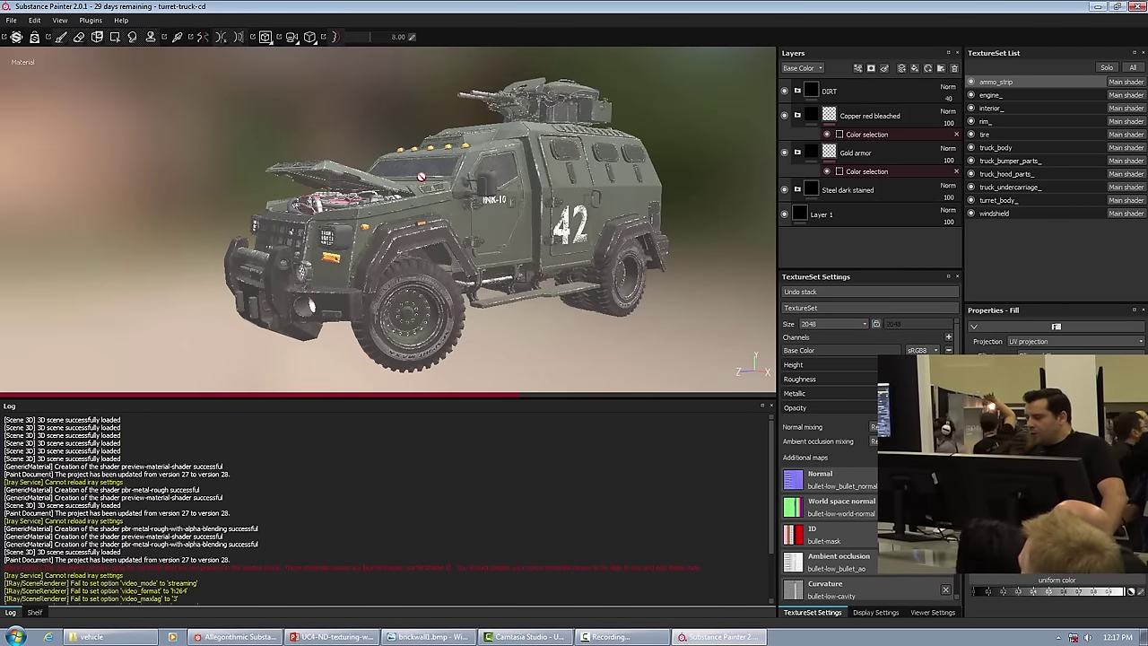
Orbit and zoom to frame the whole turret truck, then show the Display Settings
alt+drag(420, 177, 434, 199)
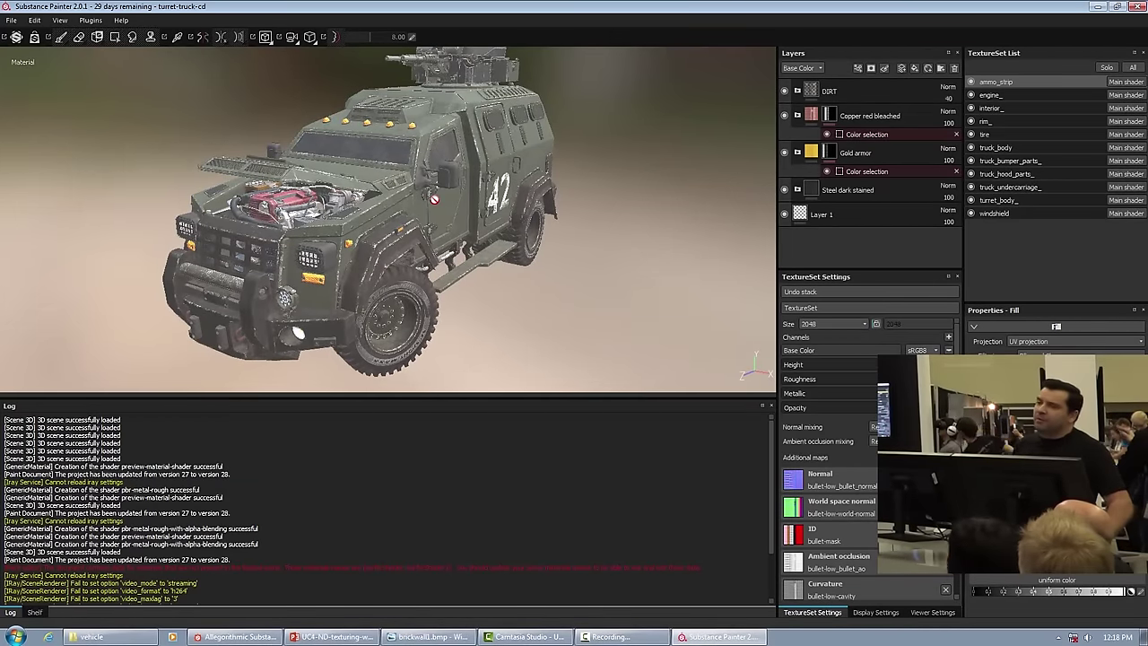
alt+drag(343, 244, 422, 224)
alt+right_drag(418, 305, 363, 195)
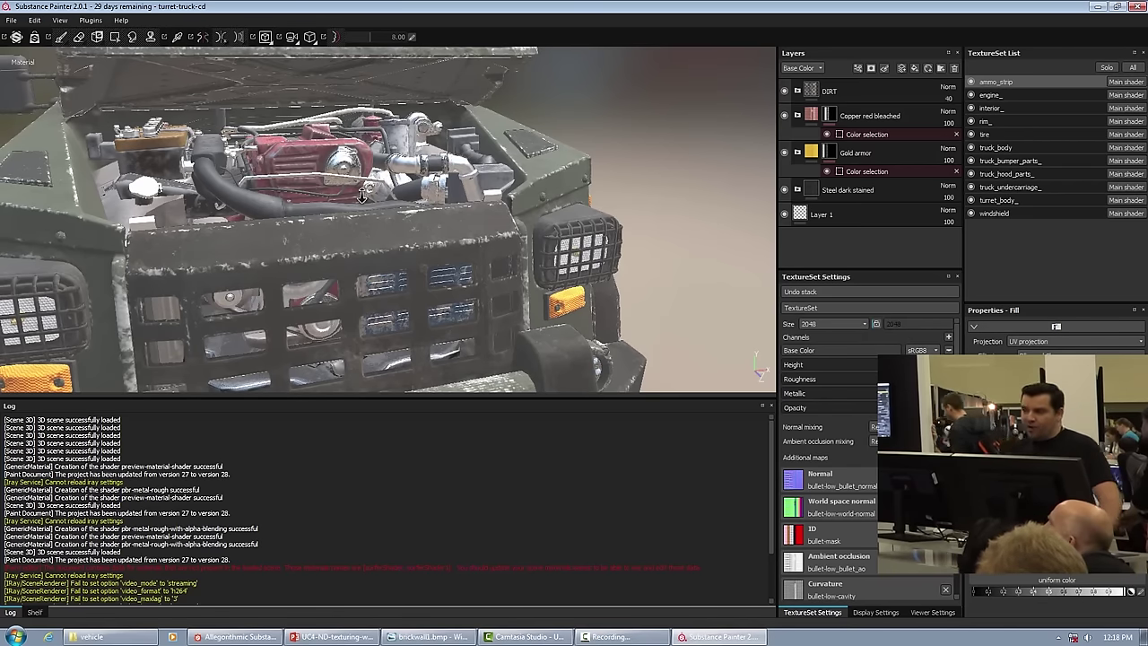
mouse_move(364, 196)
alt+mouse_down()
mouse_move(232, 218)
mouse_move(359, 193)
alt+mouse_up()
alt+right_drag(359, 193, 497, 153)
alt+drag(497, 152, 514, 166)
alt+drag(493, 193, 494, 194)
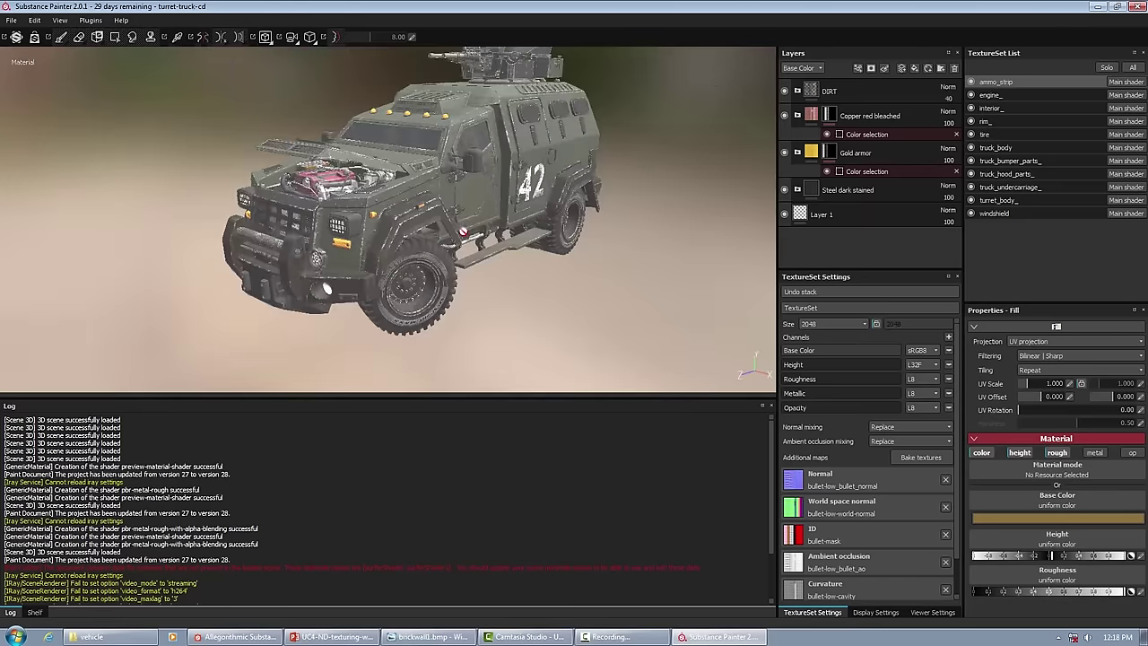
alt+drag(430, 235, 628, 269)
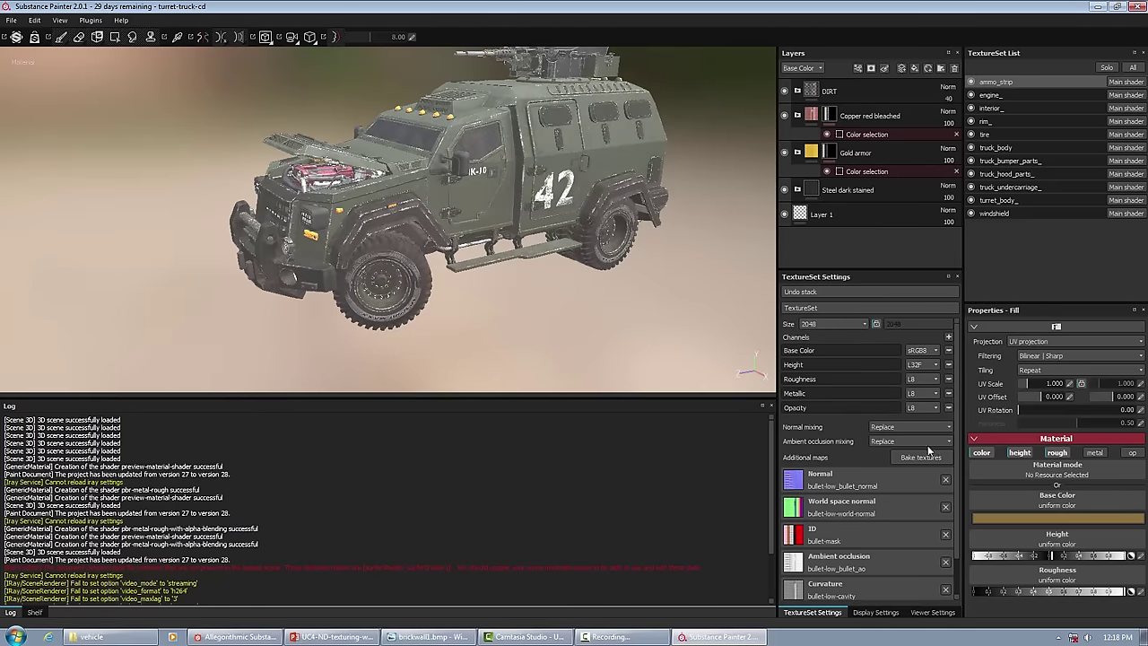
click(861, 612)
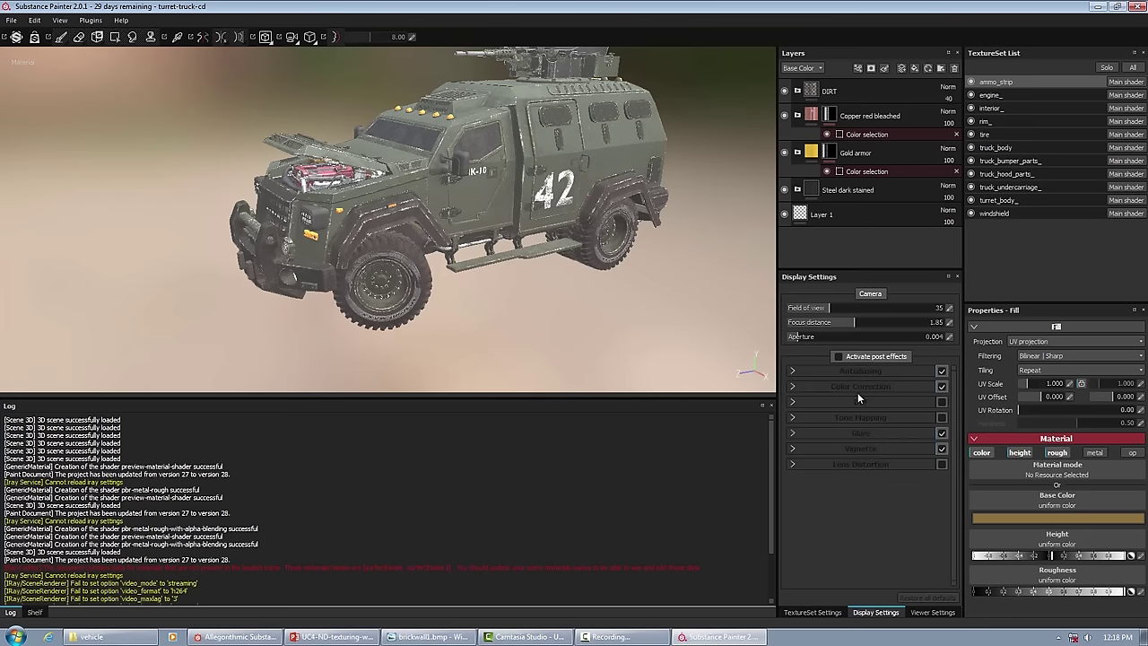
In Viewer Settings, turn on the wireframe to inspect the truck's mesh, then switch it off
click(933, 612)
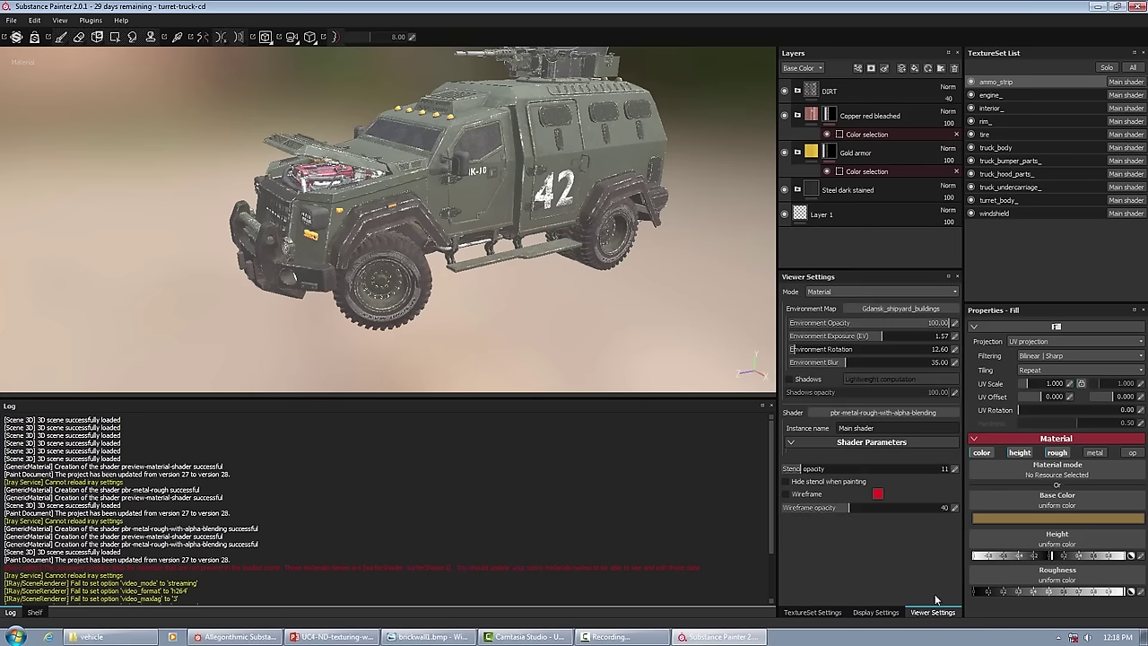
click(786, 495)
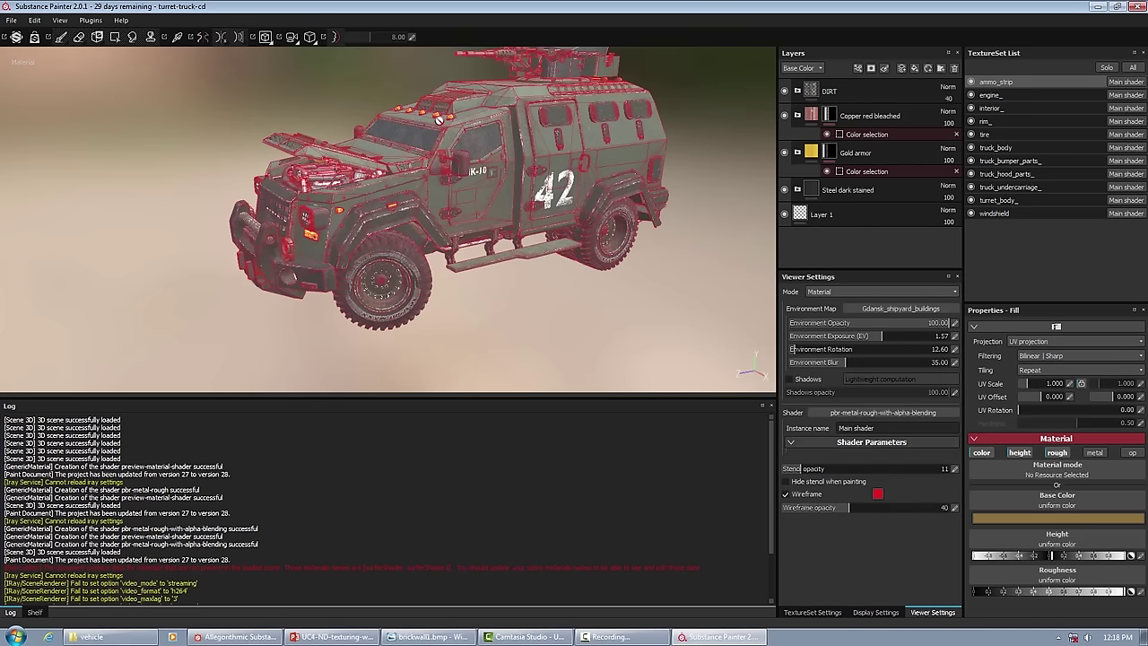
alt+drag(388, 160, 399, 188)
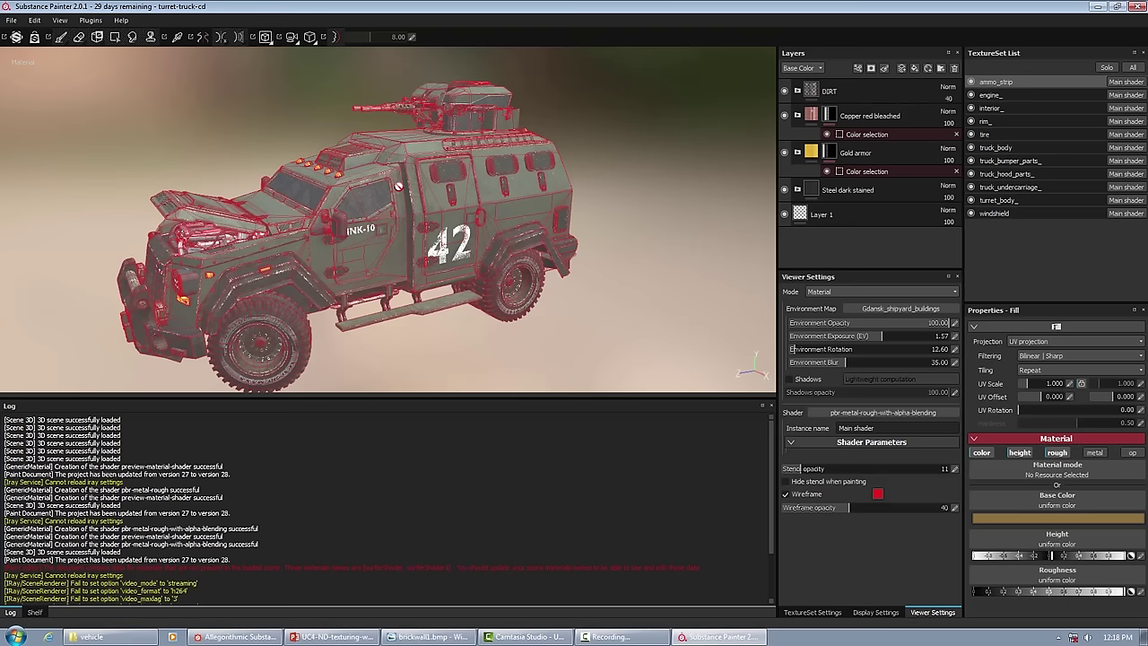
alt+drag(429, 235, 383, 263)
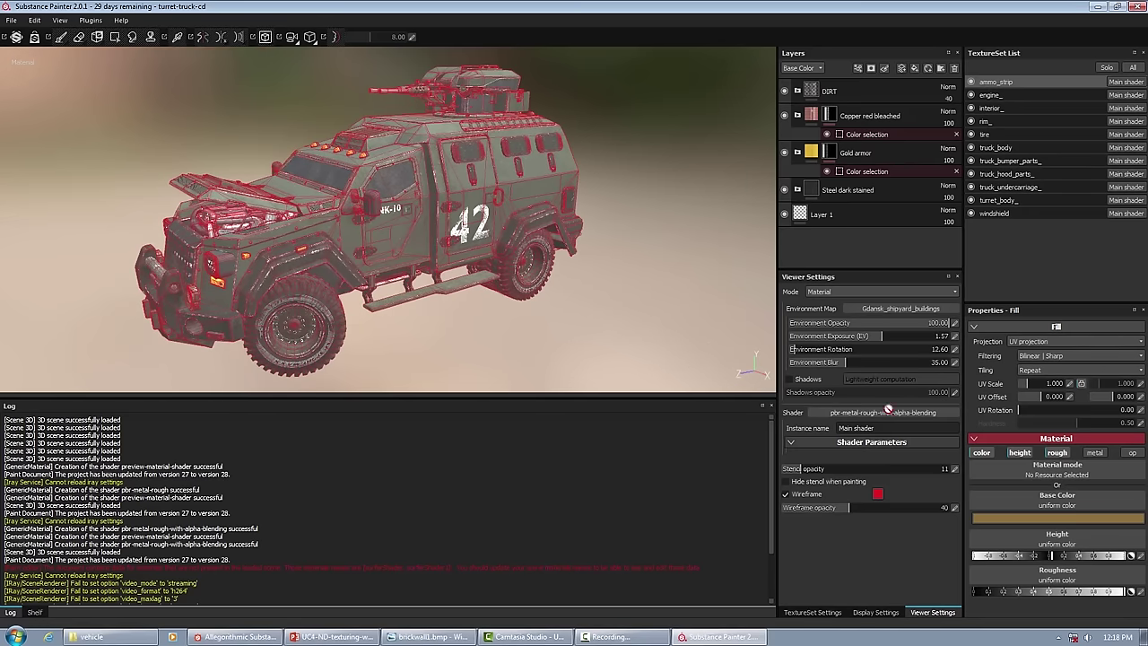
click(786, 495)
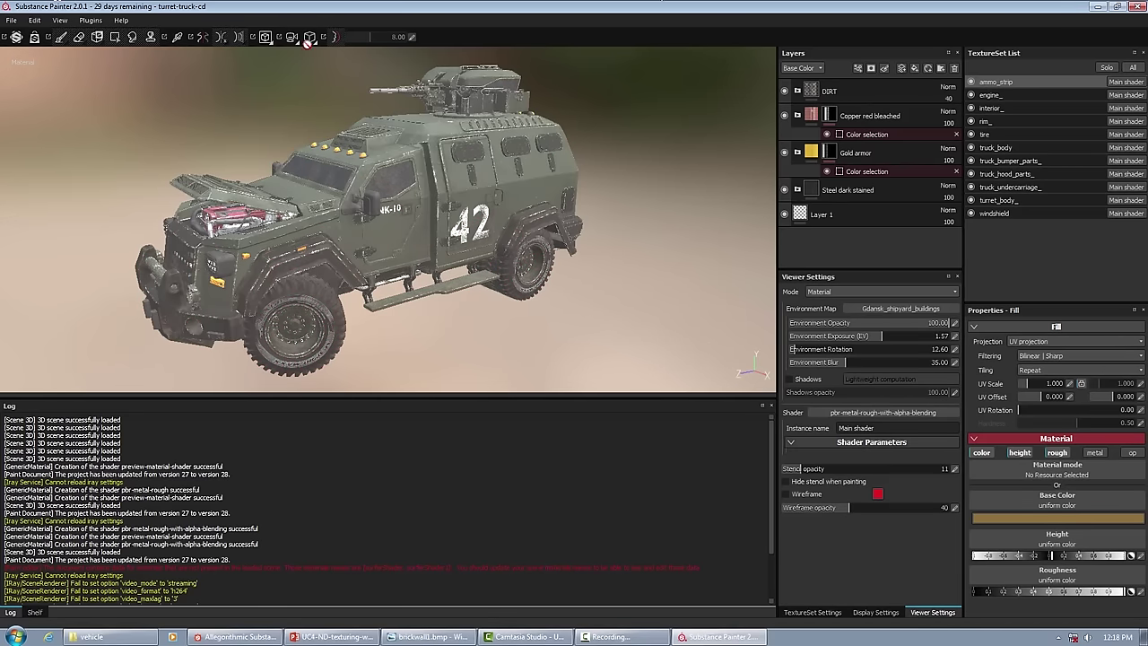
click(266, 37)
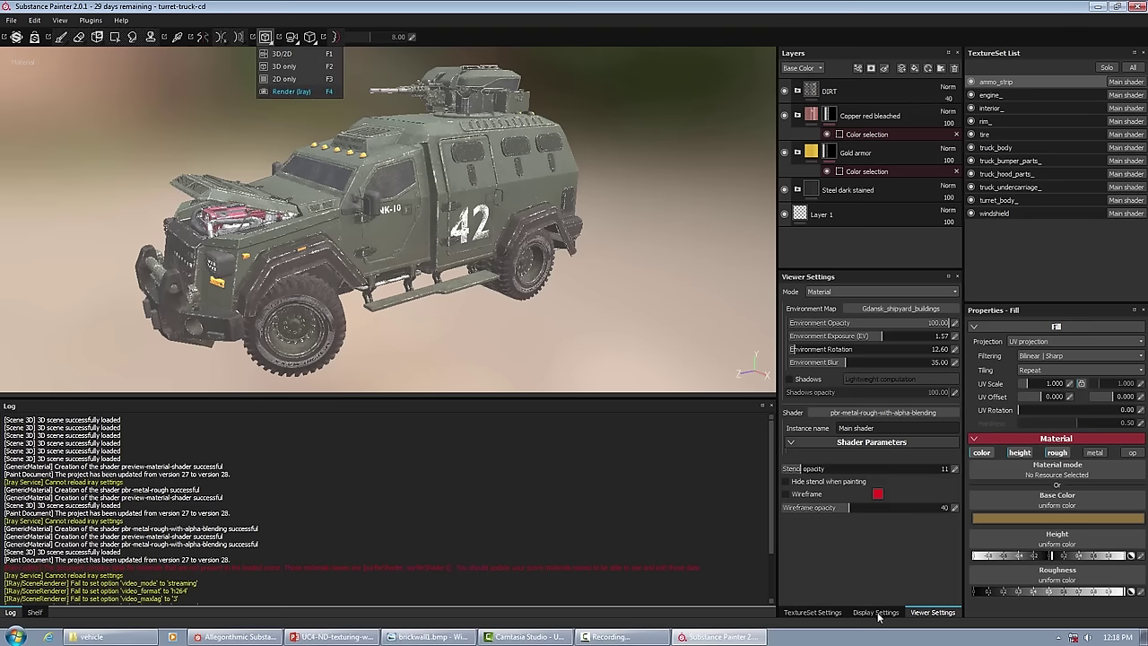
Switch the viewport to Iray rendering and show the Display Settings while orbiting the truck
key(F4)
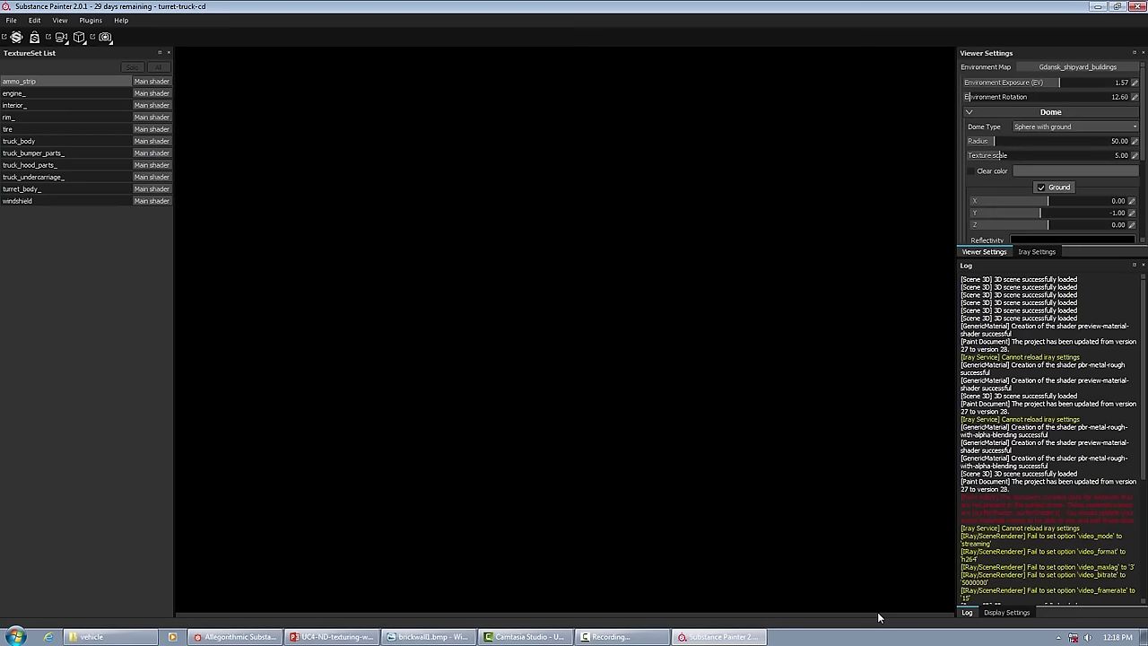
click(1003, 613)
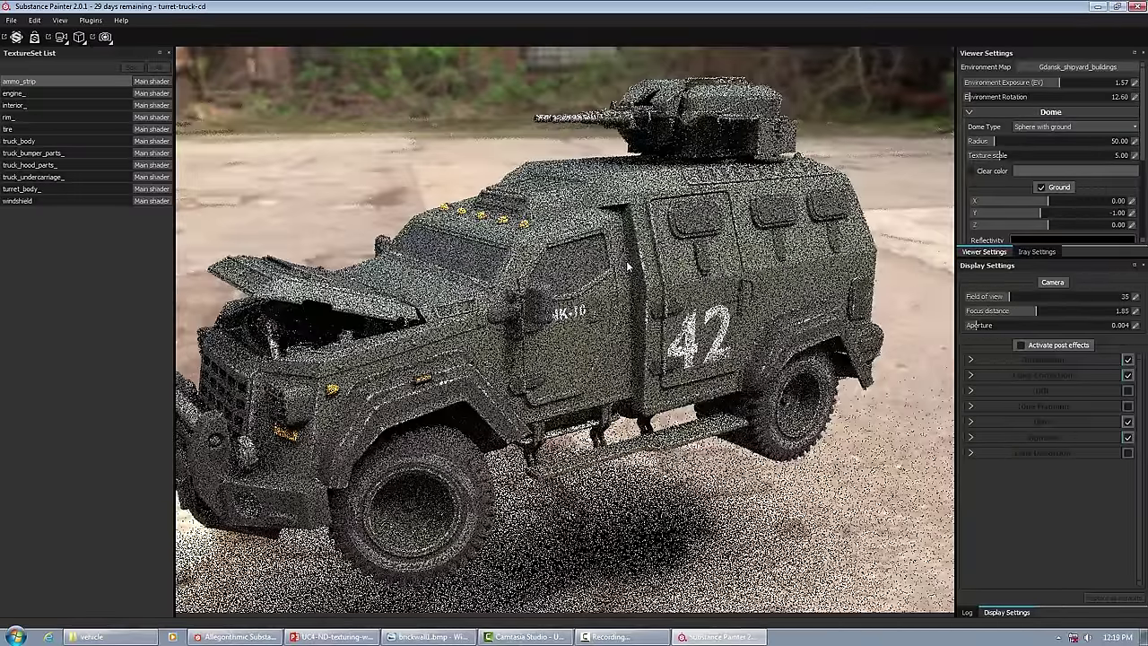
alt+drag(619, 274, 586, 267)
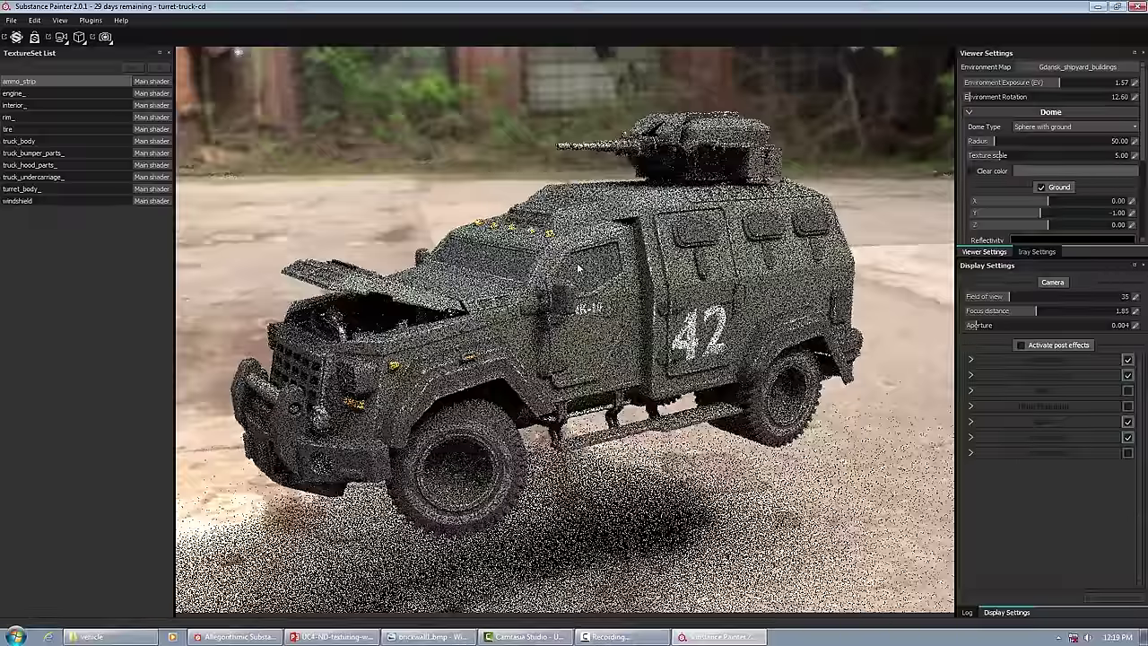
Raise the environment ground plane to Y -0.51, then slightly rotate the render camera
click(1133, 216)
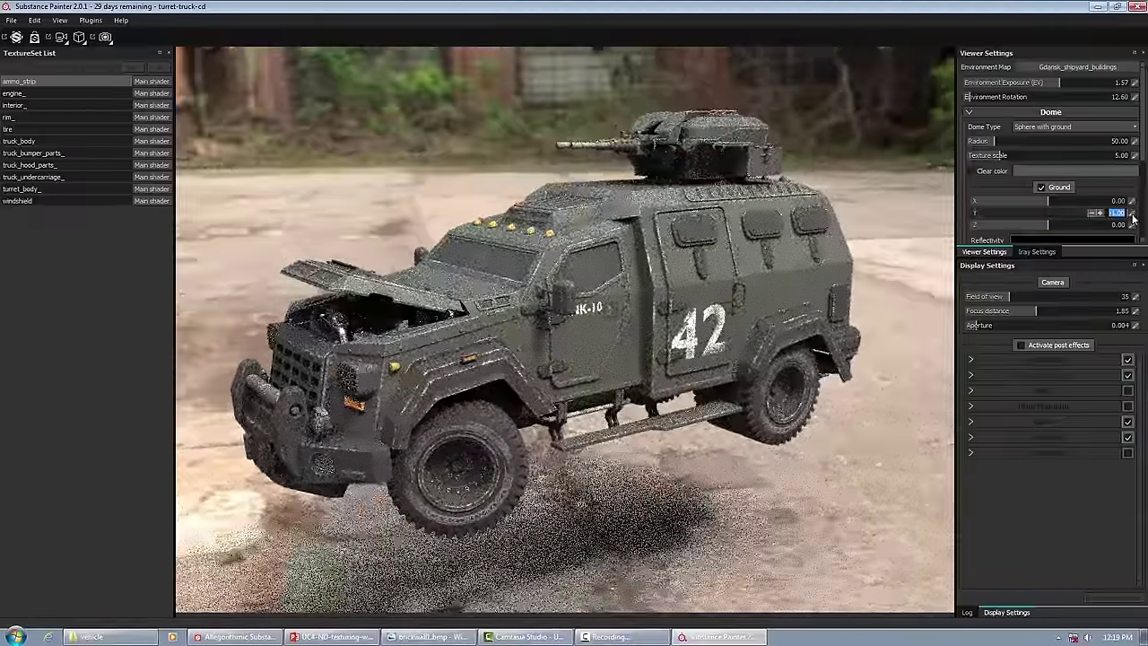
key(BackSpace)
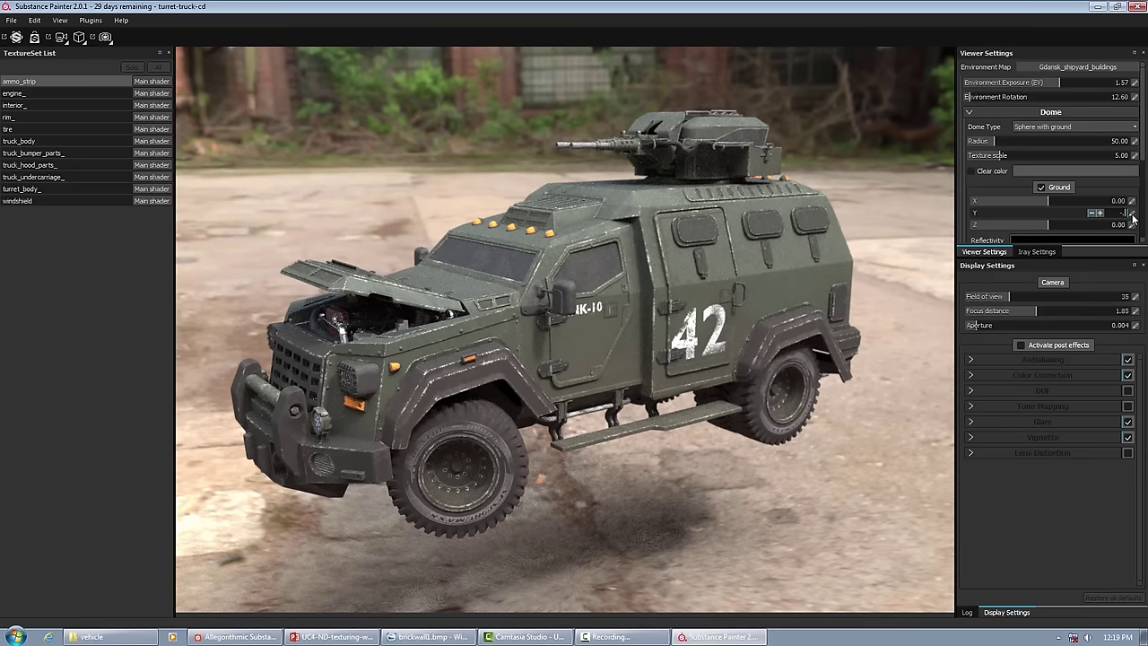
text(-.51)
key(Return)
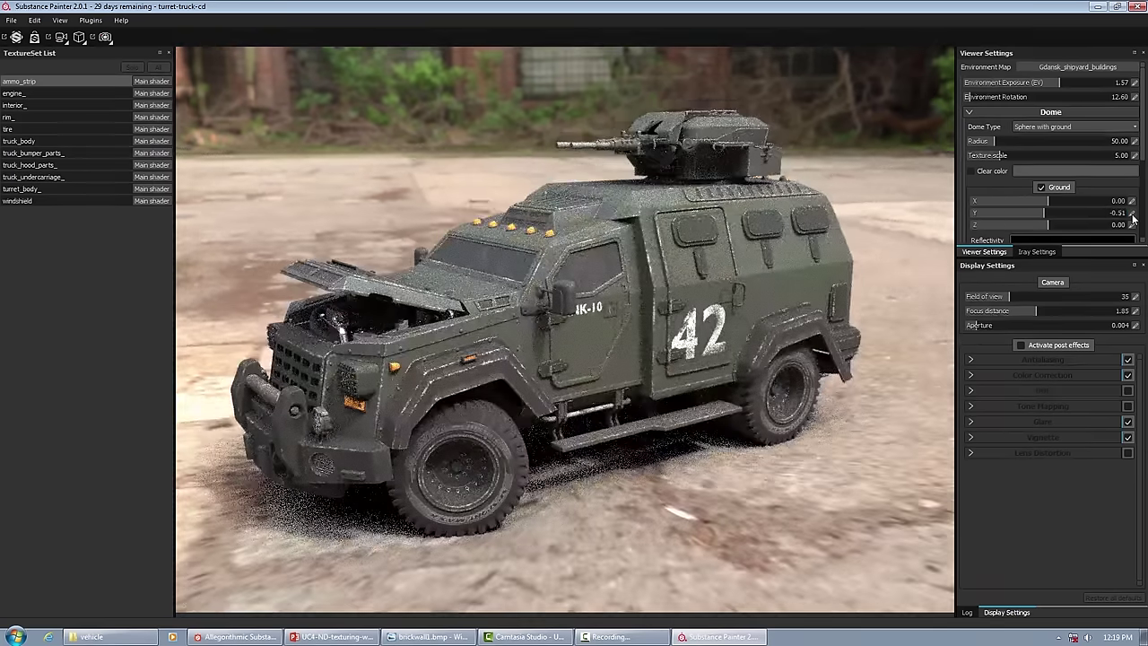
alt+drag(603, 353, 628, 339)
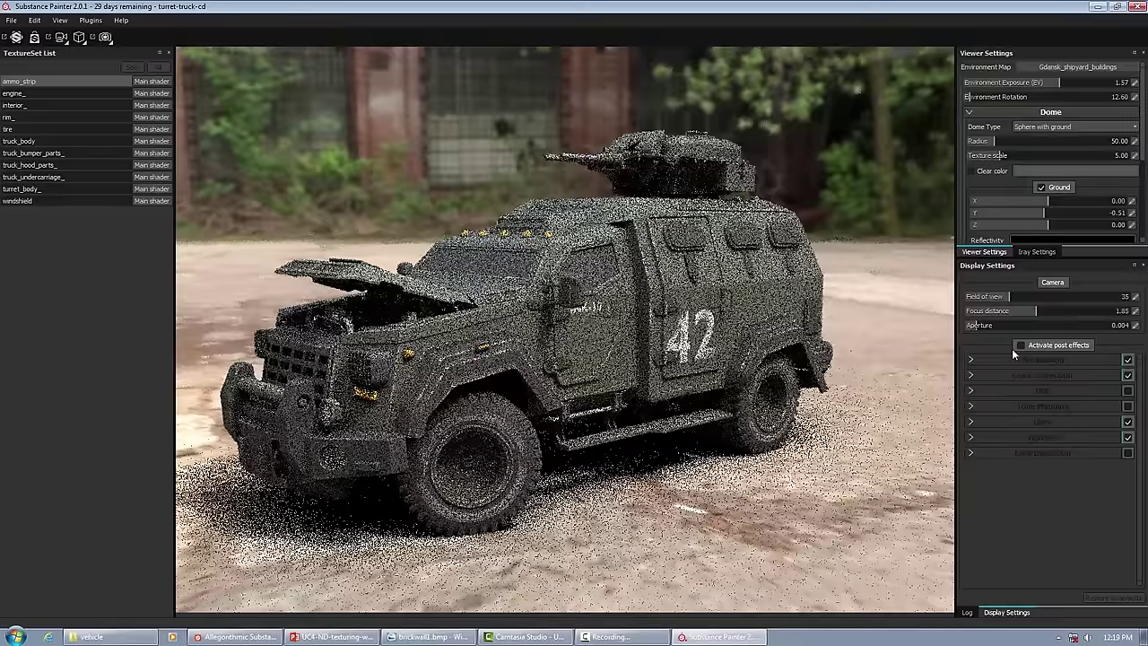
Turn on post effects and switch off the Antialiasing effect
click(1019, 345)
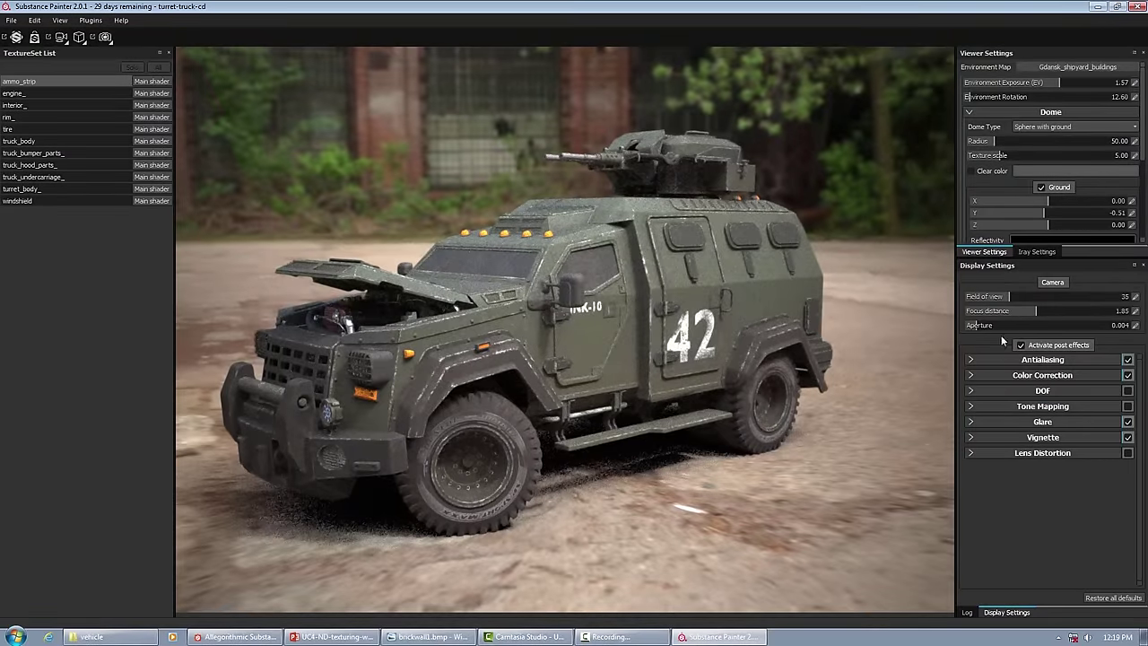
click(994, 360)
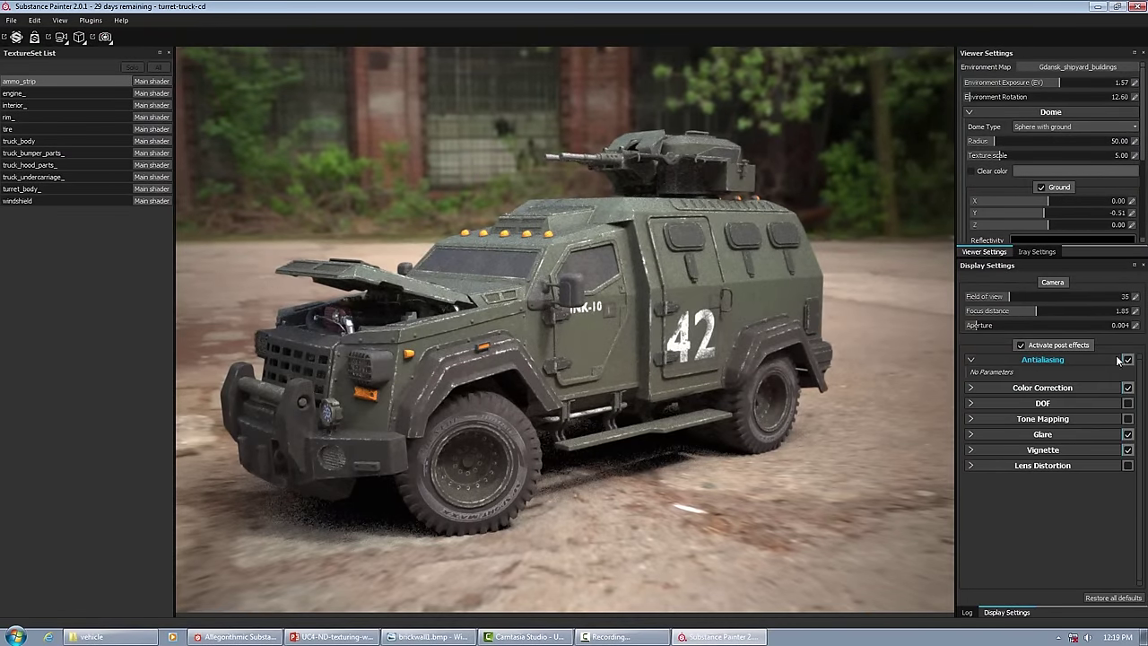
click(1128, 360)
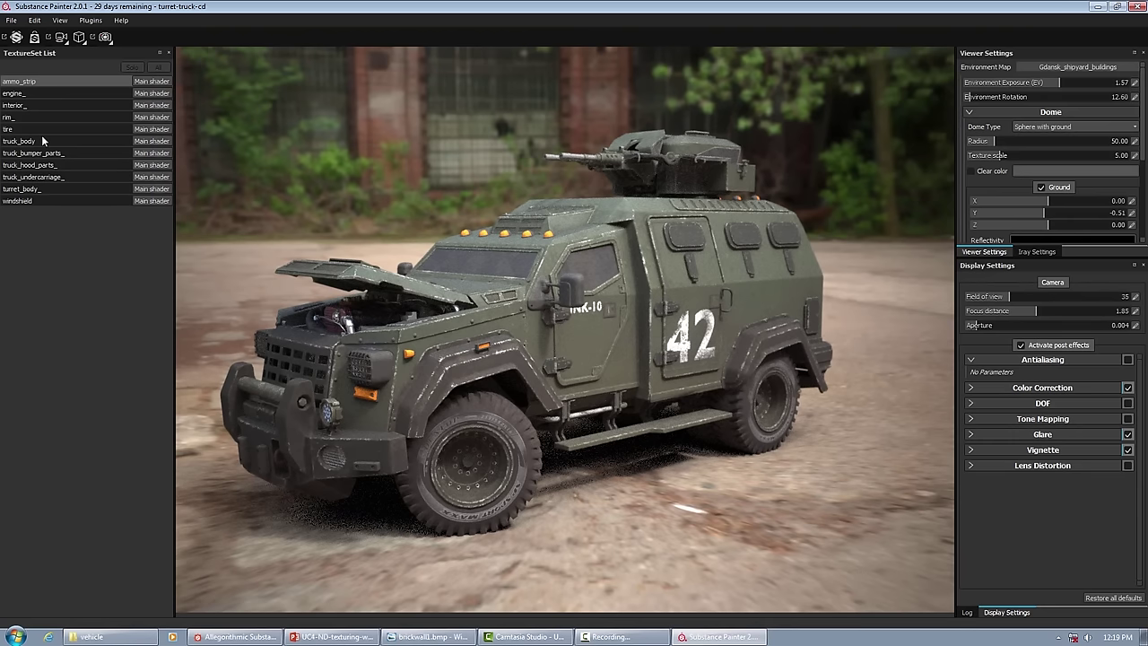
Look over the Iray settings, then expand the shader's Emissive parameters in Viewer Settings
click(1039, 250)
scroll(1027, 211, down, 1)
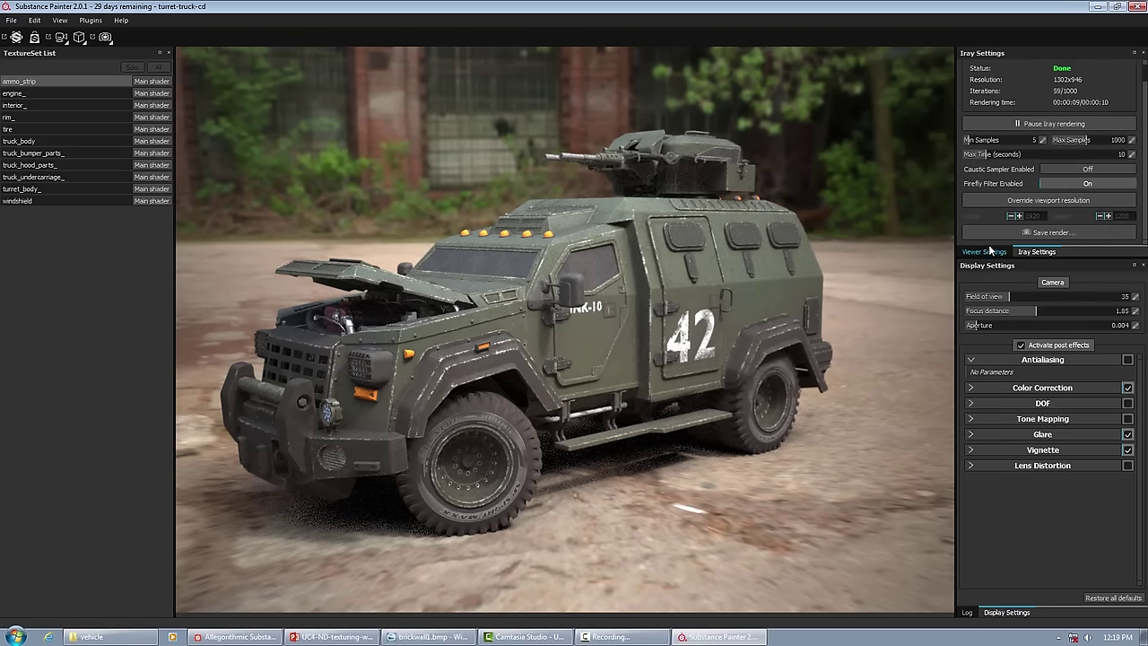
click(992, 252)
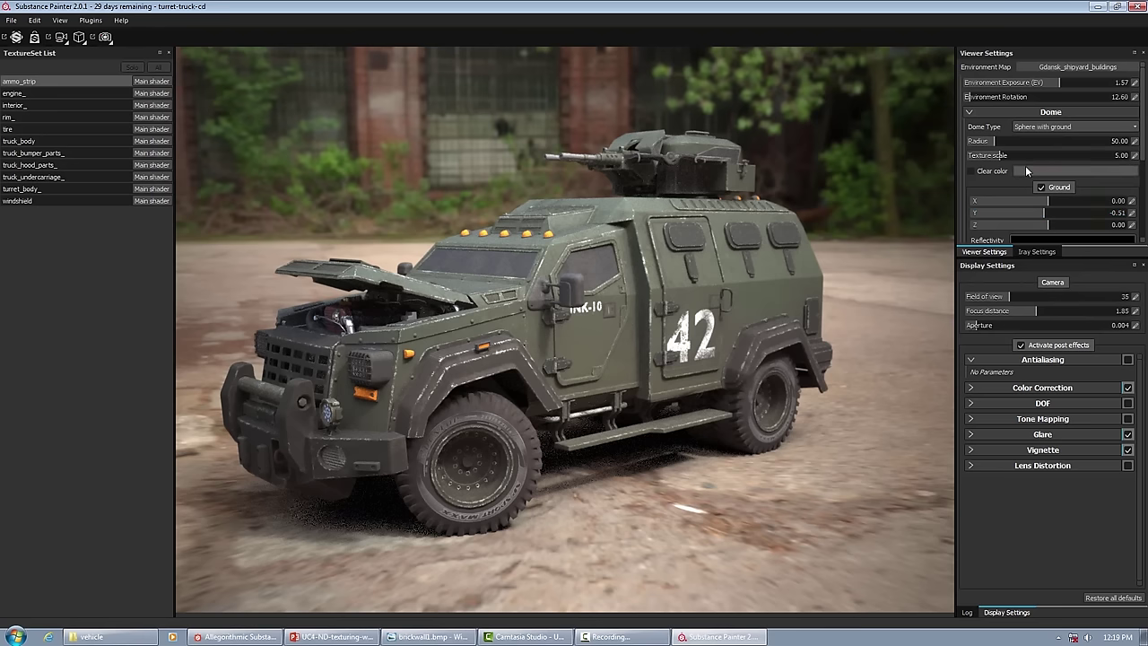
scroll(1025, 165, down, 4)
click(978, 211)
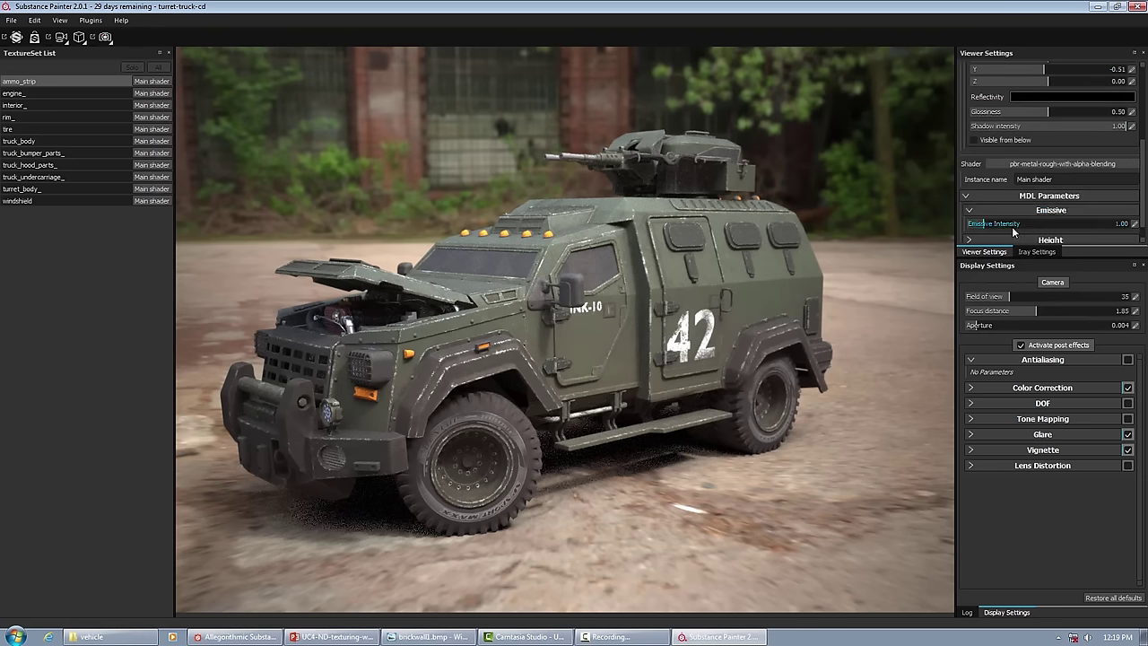
Commit the raised emissive intensity and set Glare luminance to 3.25 and threshold to 0.56
key(Return)
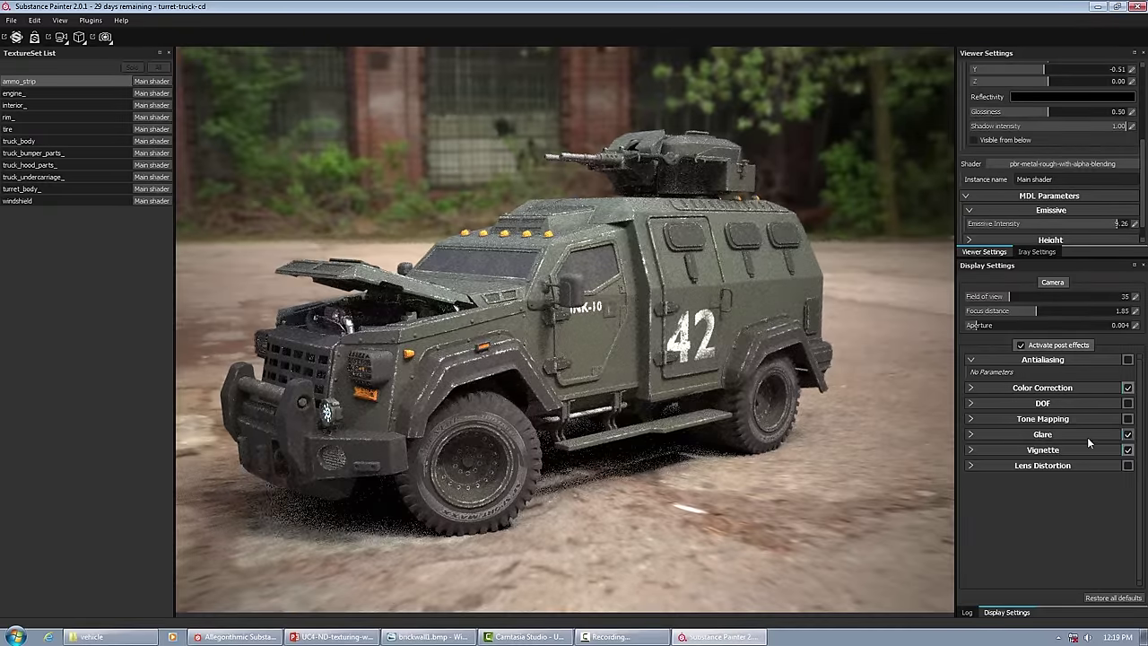
click(1015, 435)
drag(1011, 461, 1049, 477)
click(1056, 448)
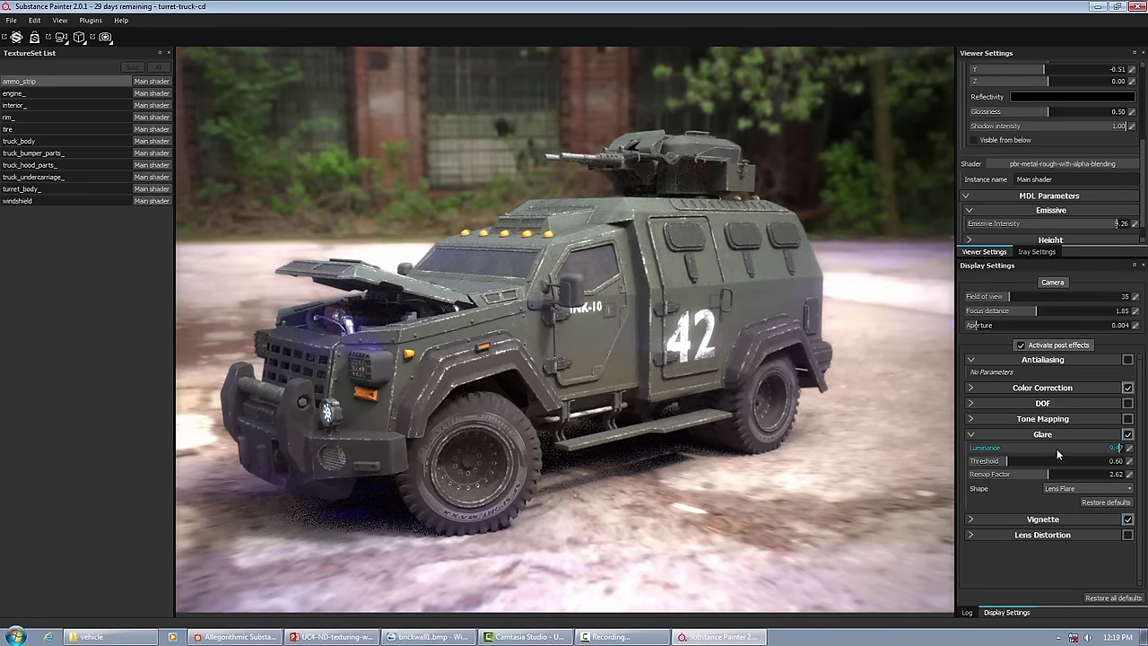
drag(1026, 461, 1024, 461)
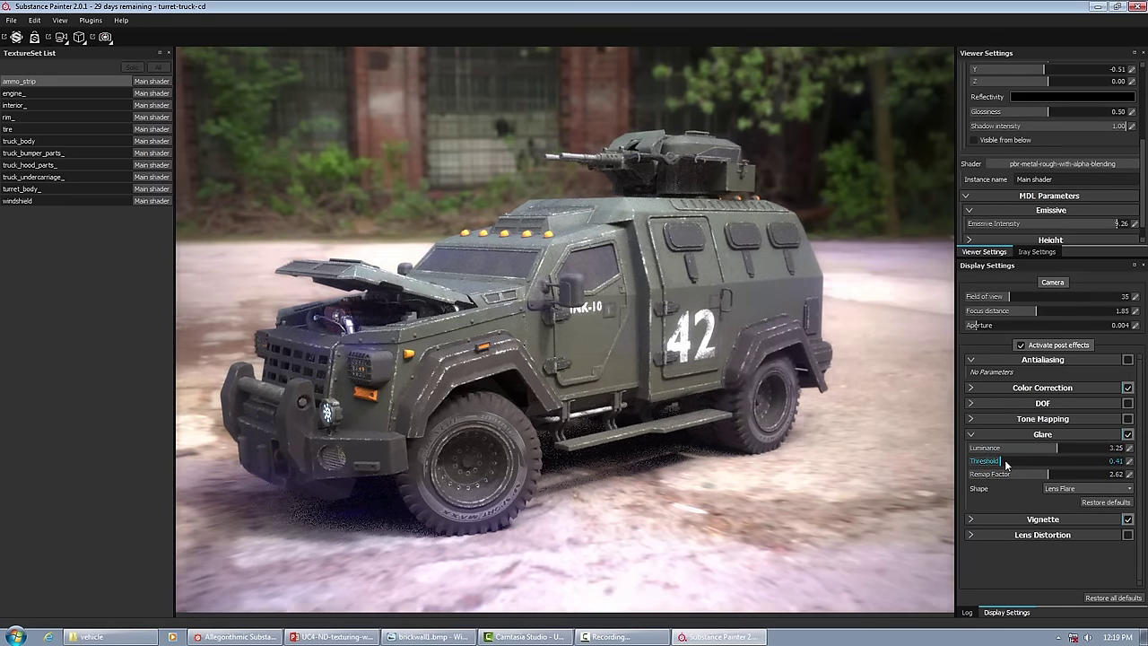
Orbit to a closer angle on the truck and bring up the Iray render settings
alt+drag(351, 344, 427, 308)
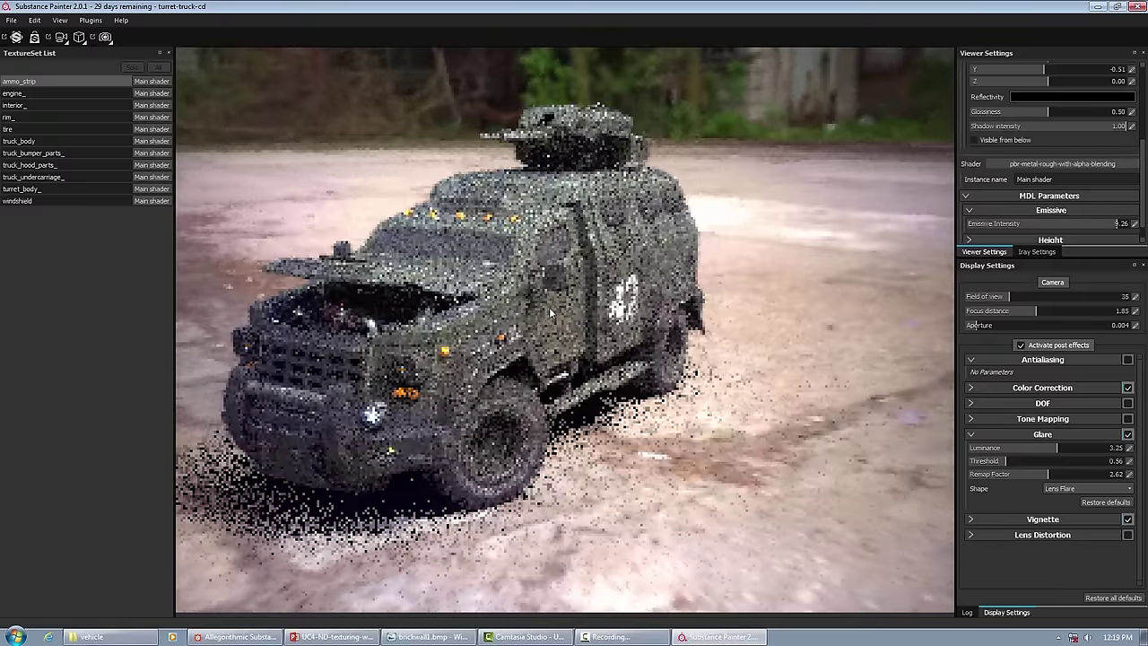
alt+drag(549, 306, 554, 305)
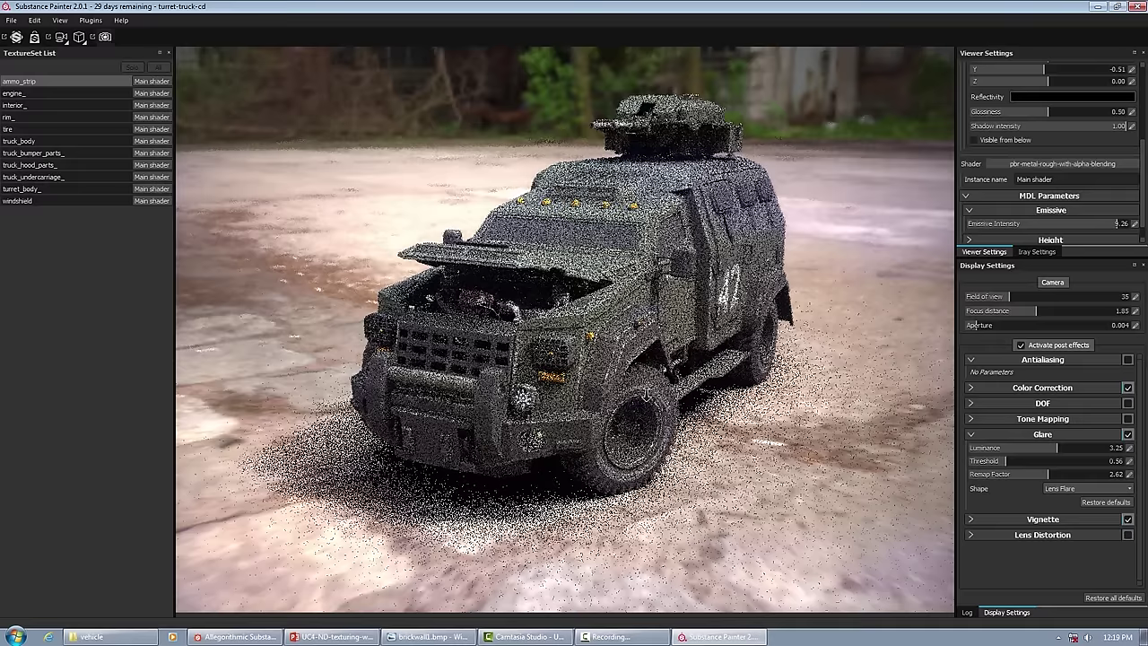
alt+drag(646, 394, 654, 367)
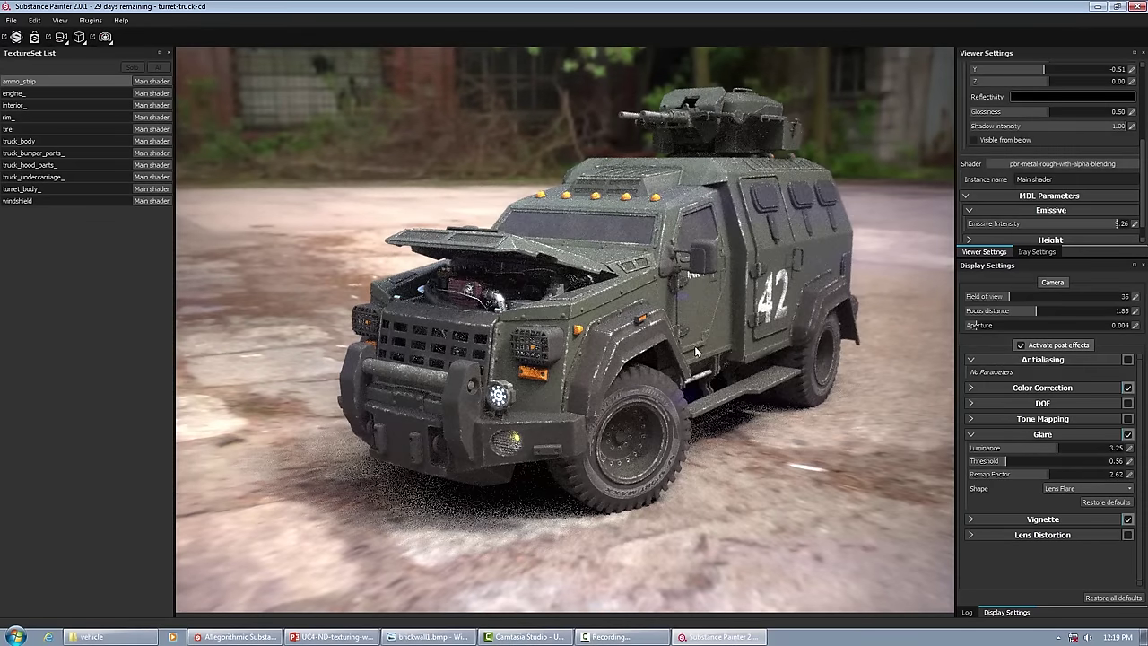
click(1047, 253)
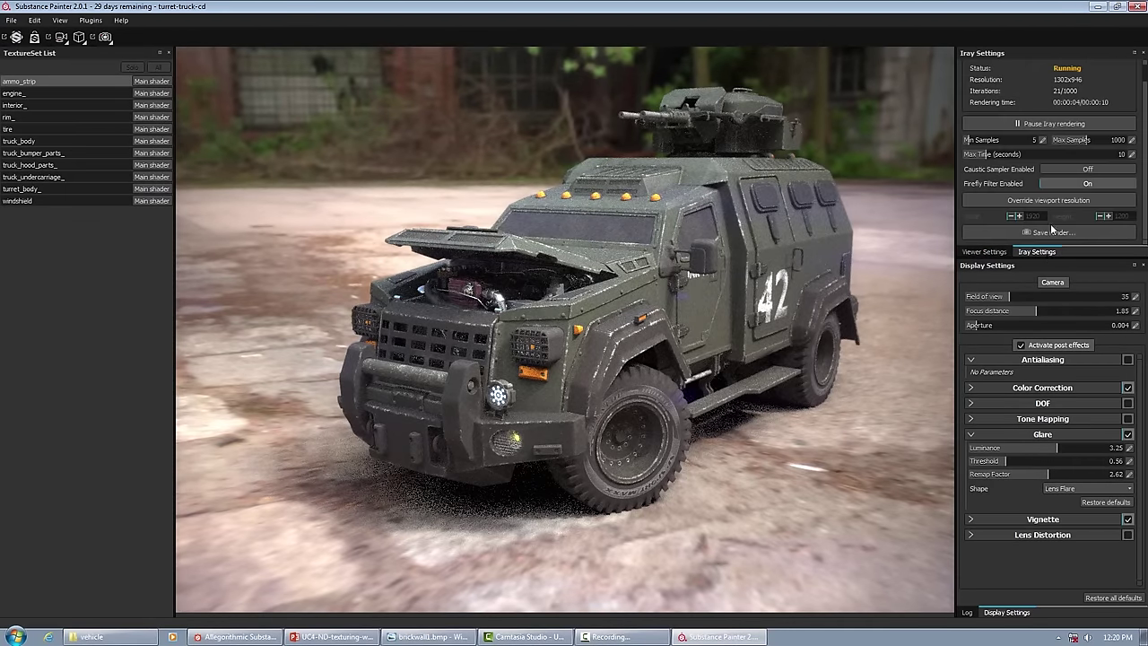
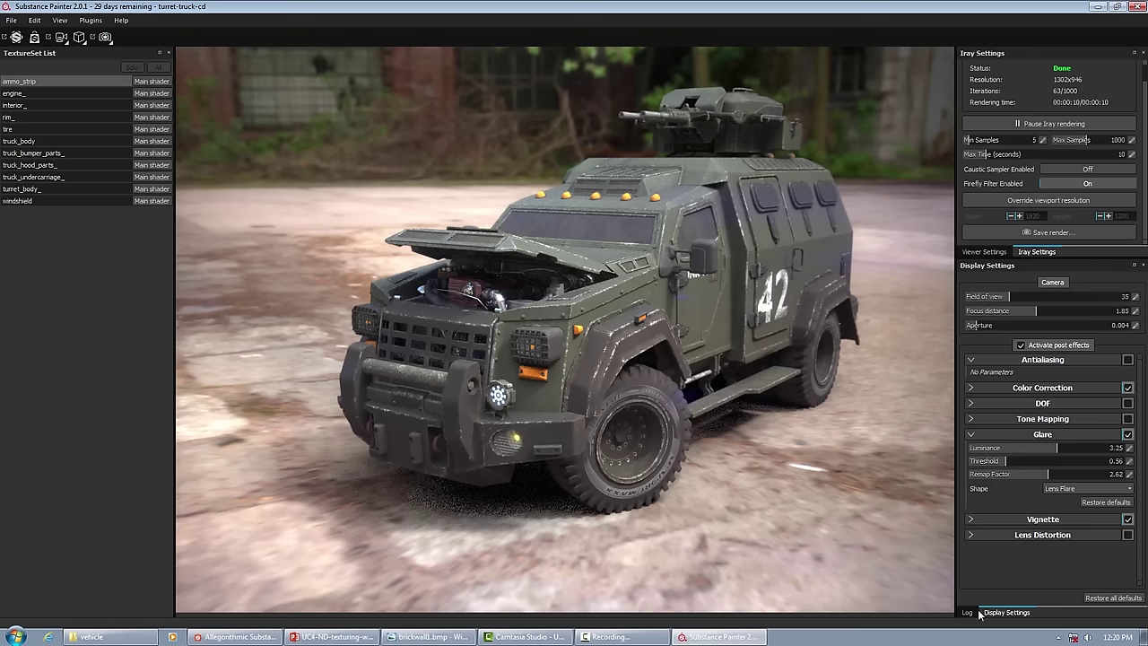
Switch the environment map to bonifacio_aragon_stairs and turn off post effects
click(1001, 252)
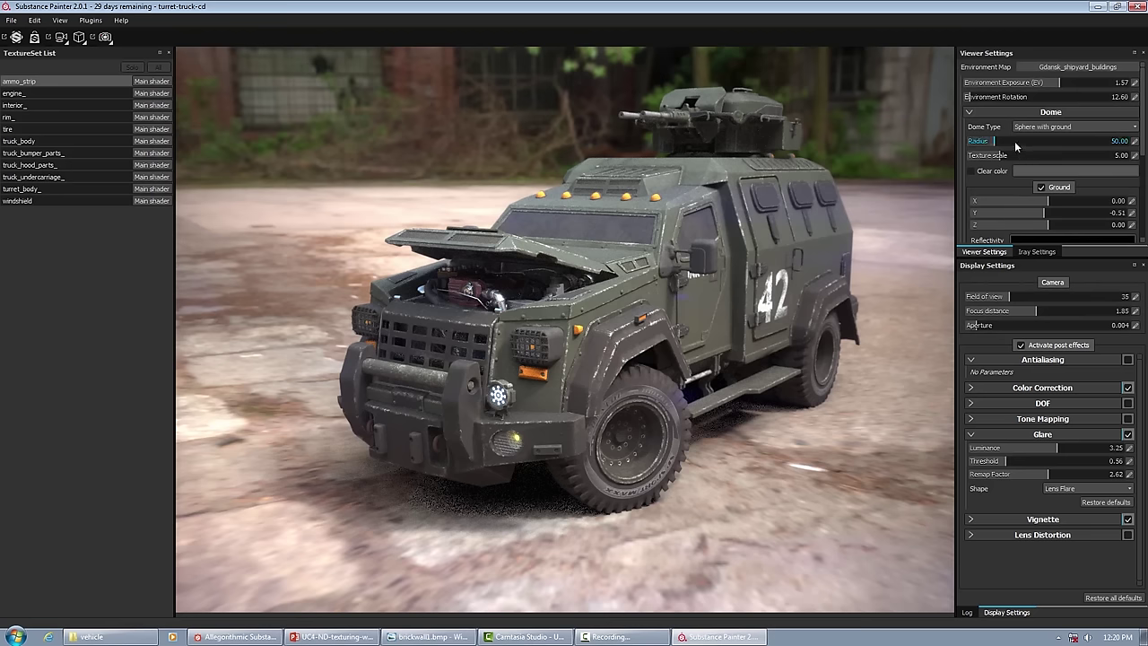
click(1051, 113)
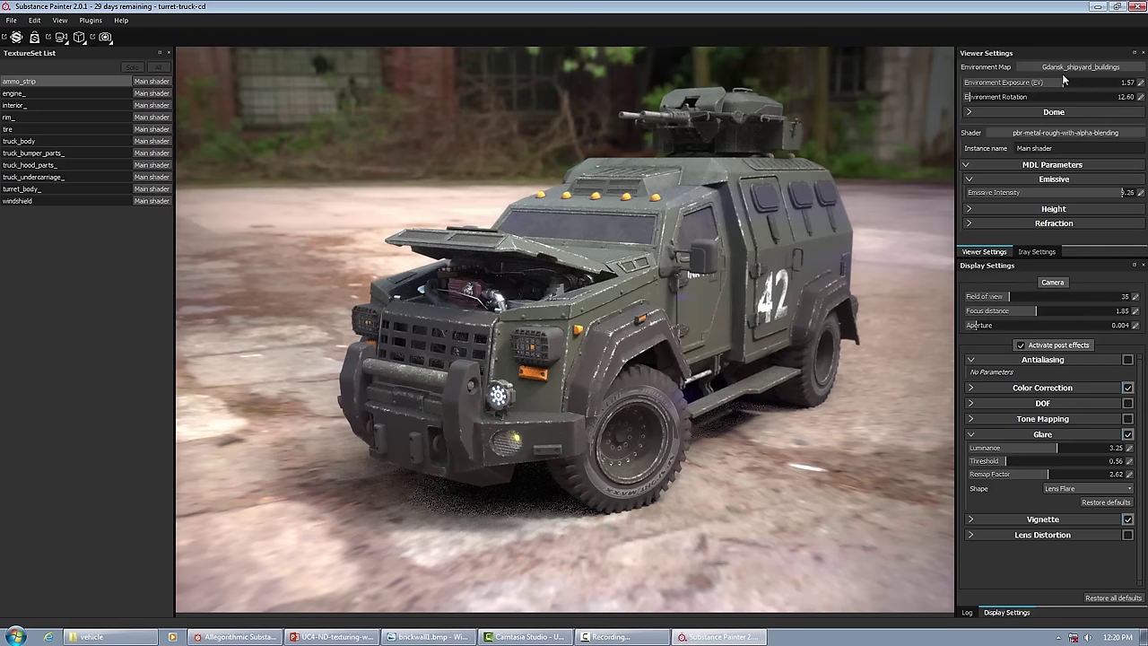
click(1074, 67)
click(1055, 113)
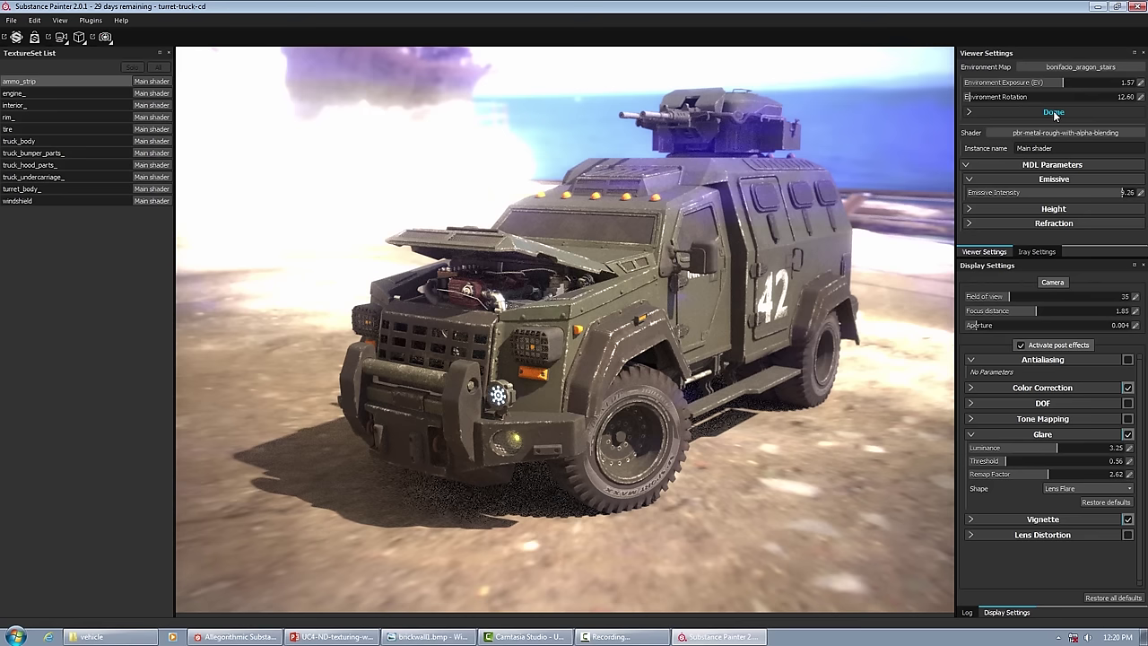
click(1022, 344)
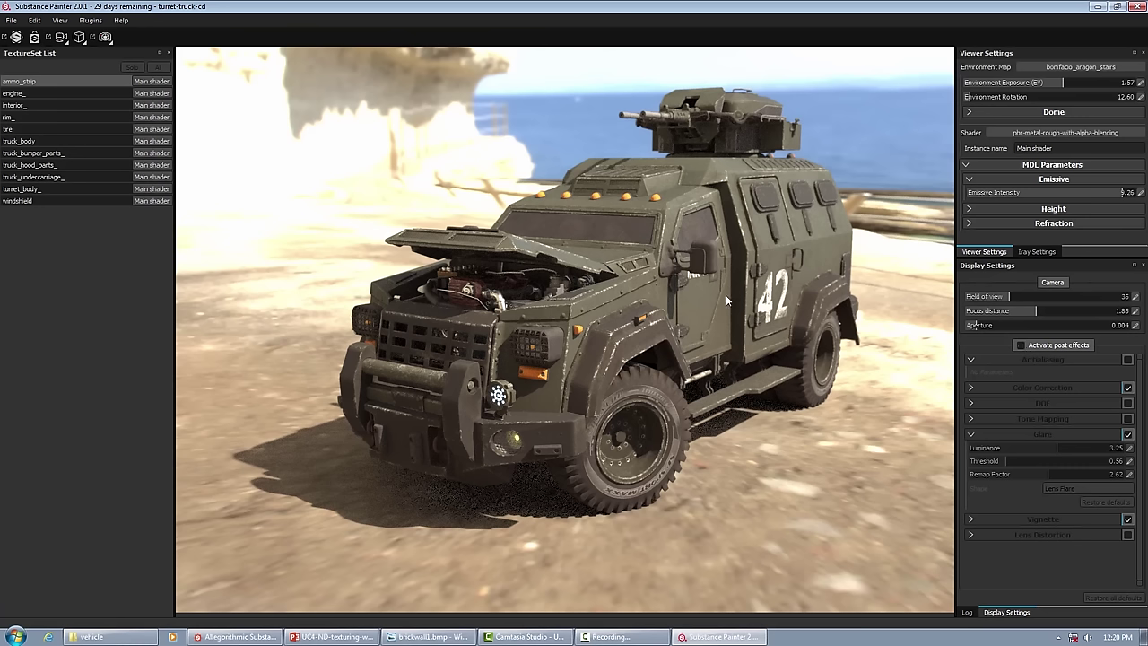
click(106, 38)
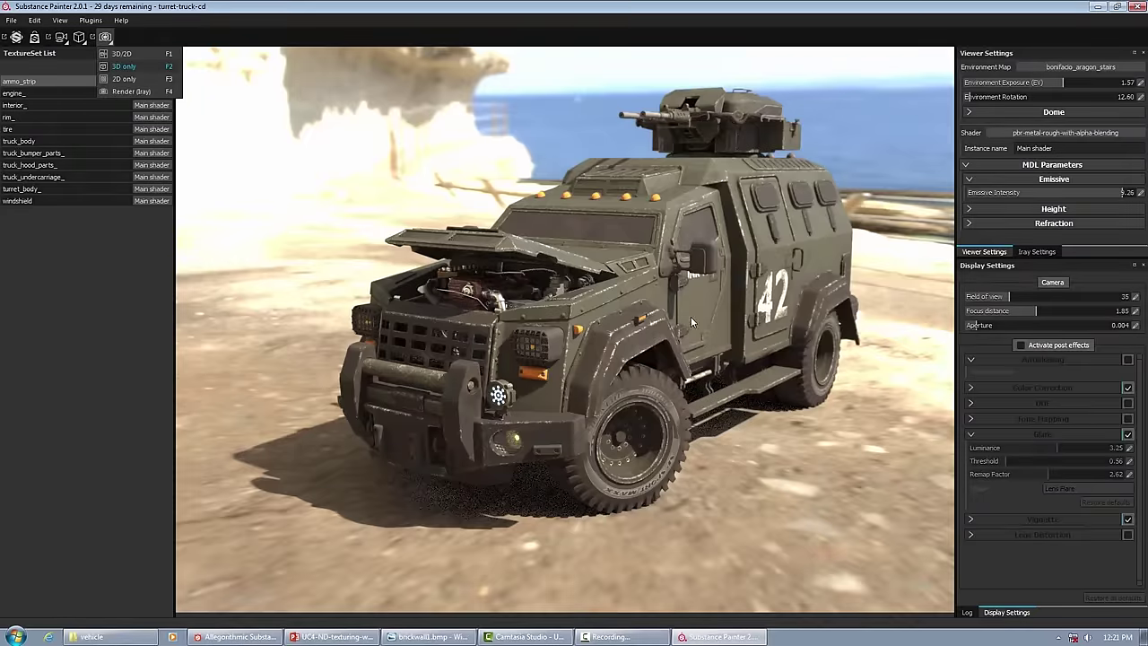
Back in the 3D-only view, set environment blur to 0 and enable intensive shadows
key(F2)
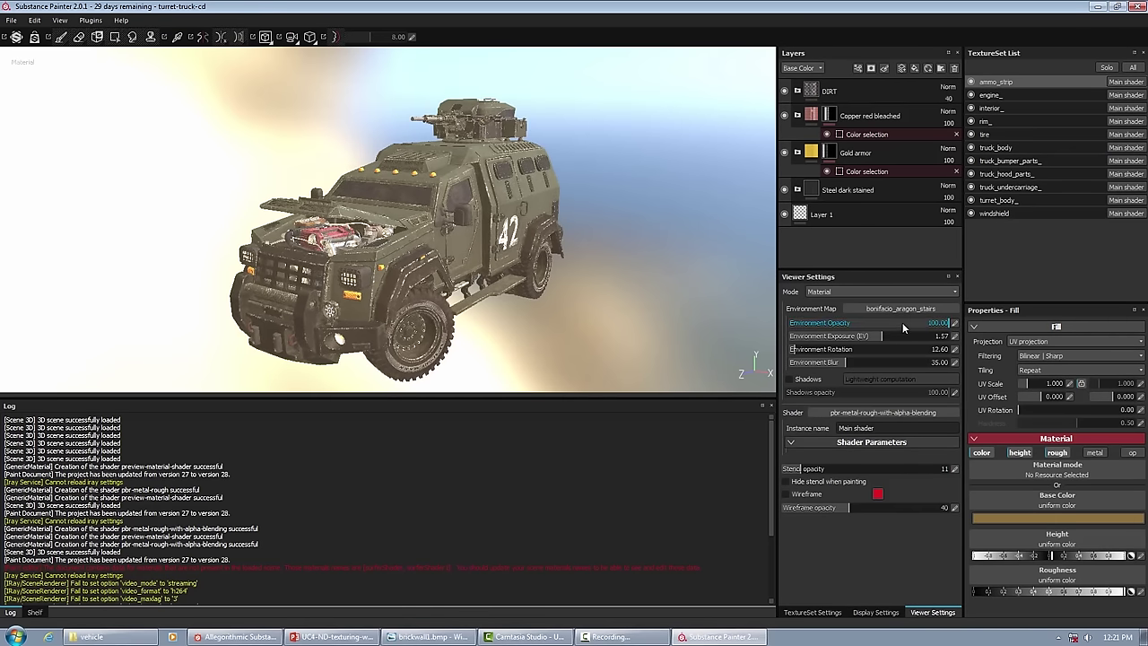
click(797, 349)
drag(798, 362, 772, 366)
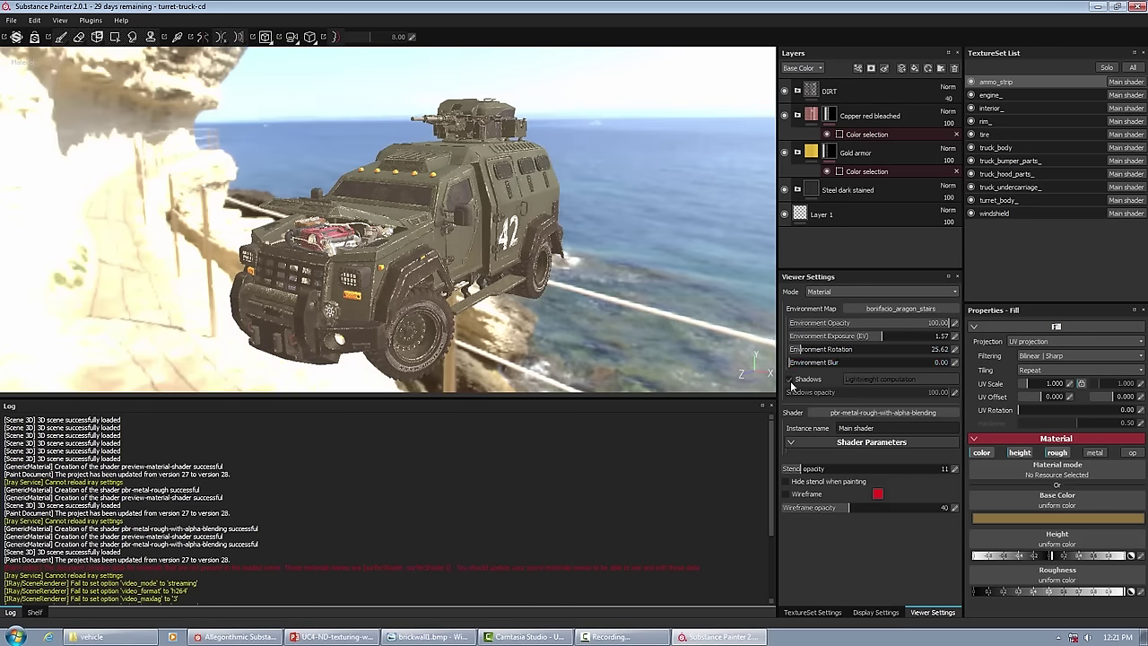
click(790, 380)
click(888, 380)
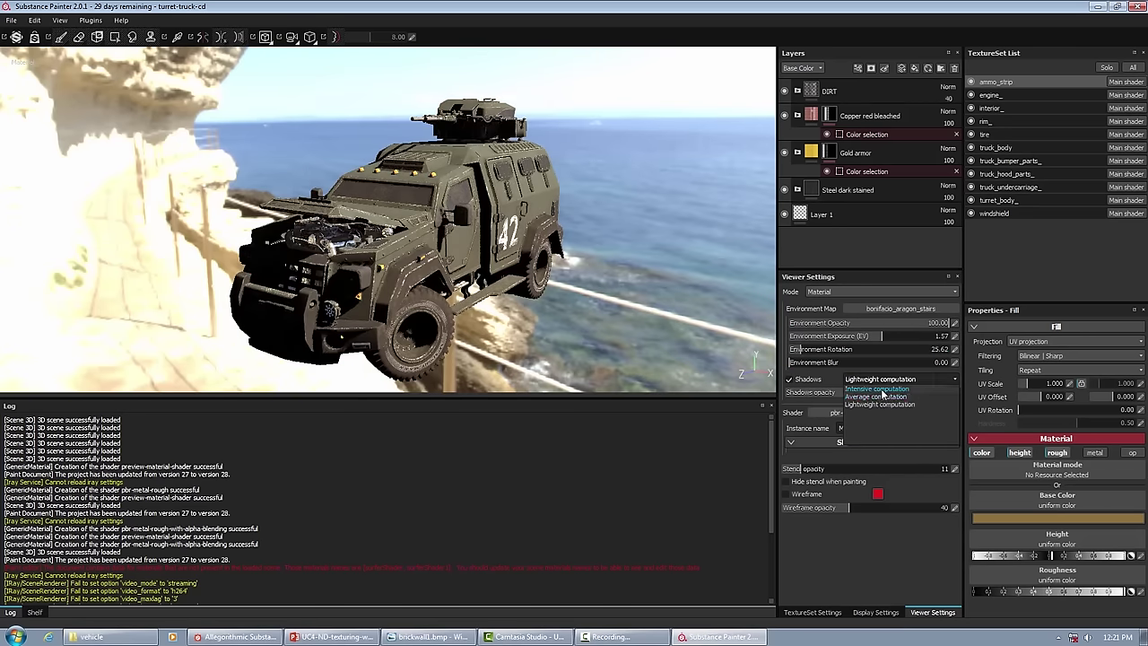
click(881, 389)
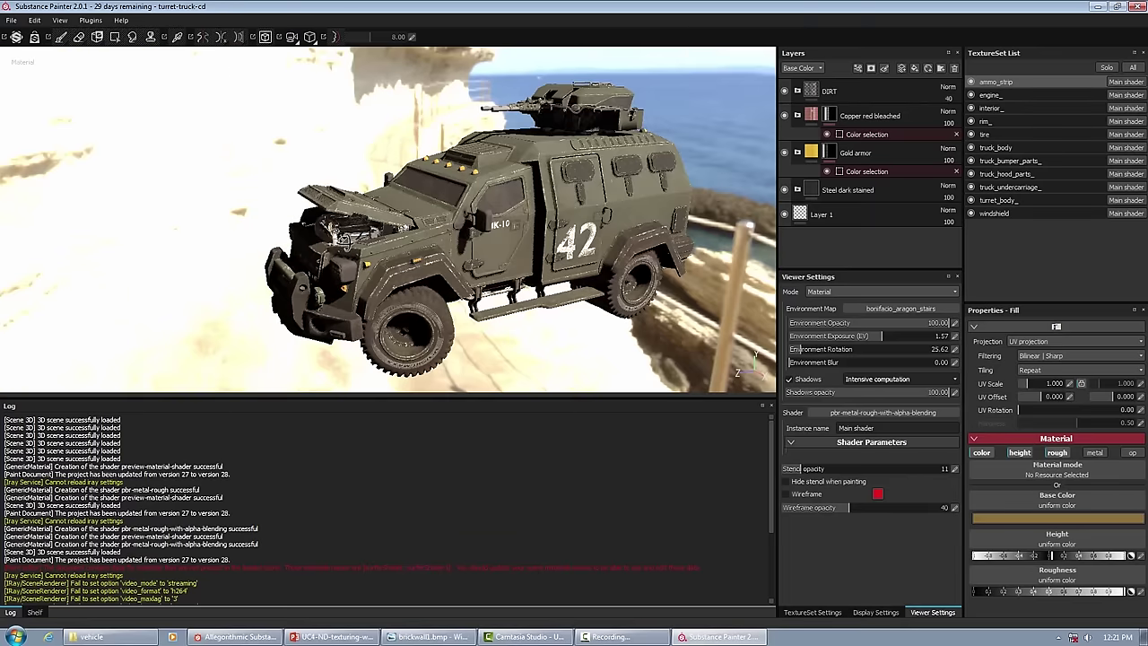
Set environment exposure to 0 and rotate the environment to 4.02 behind the truck
alt+drag(341, 241, 854, 293)
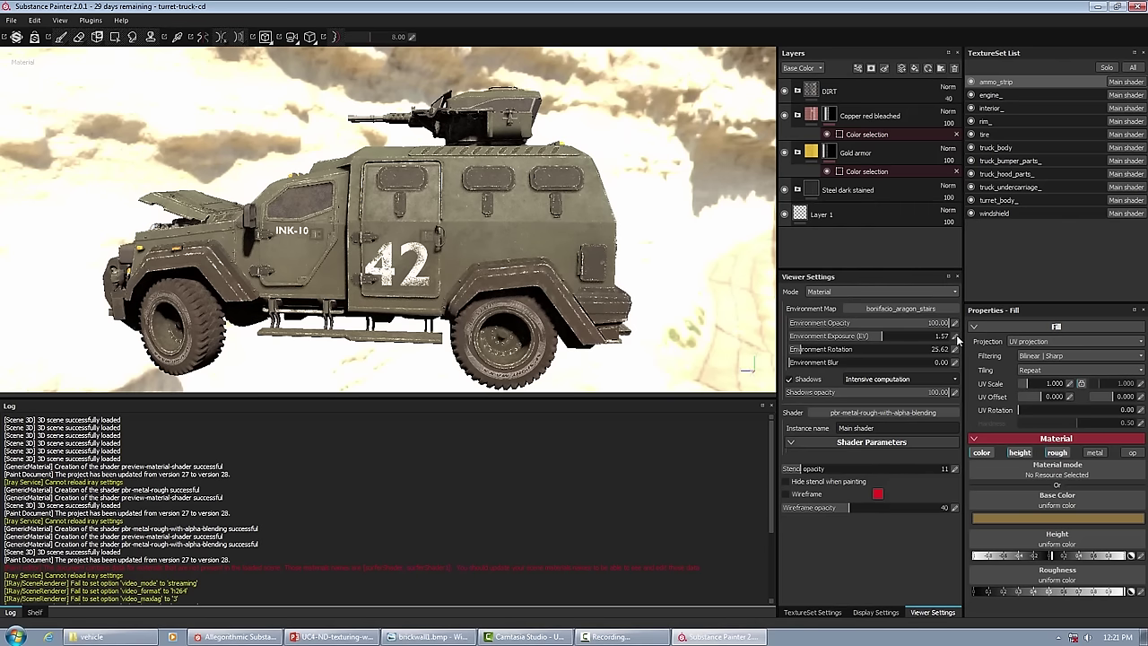
click(955, 337)
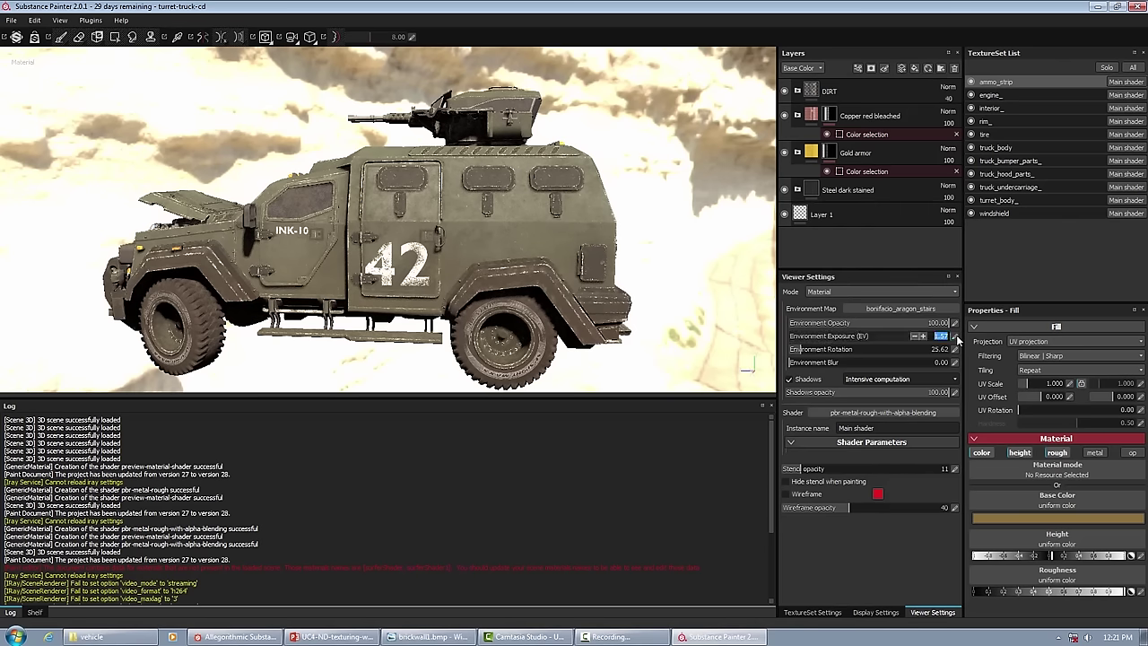
text(0)
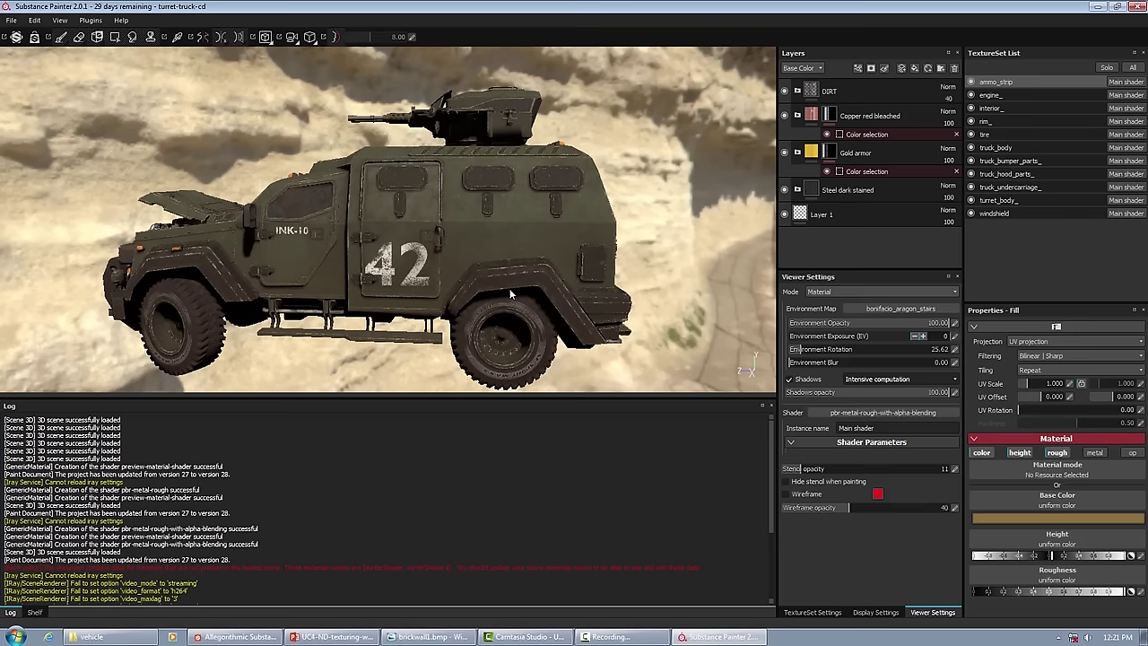
alt+drag(499, 294, 268, 200)
shift+right_drag(268, 199, 269, 197)
alt+drag(269, 197, 281, 191)
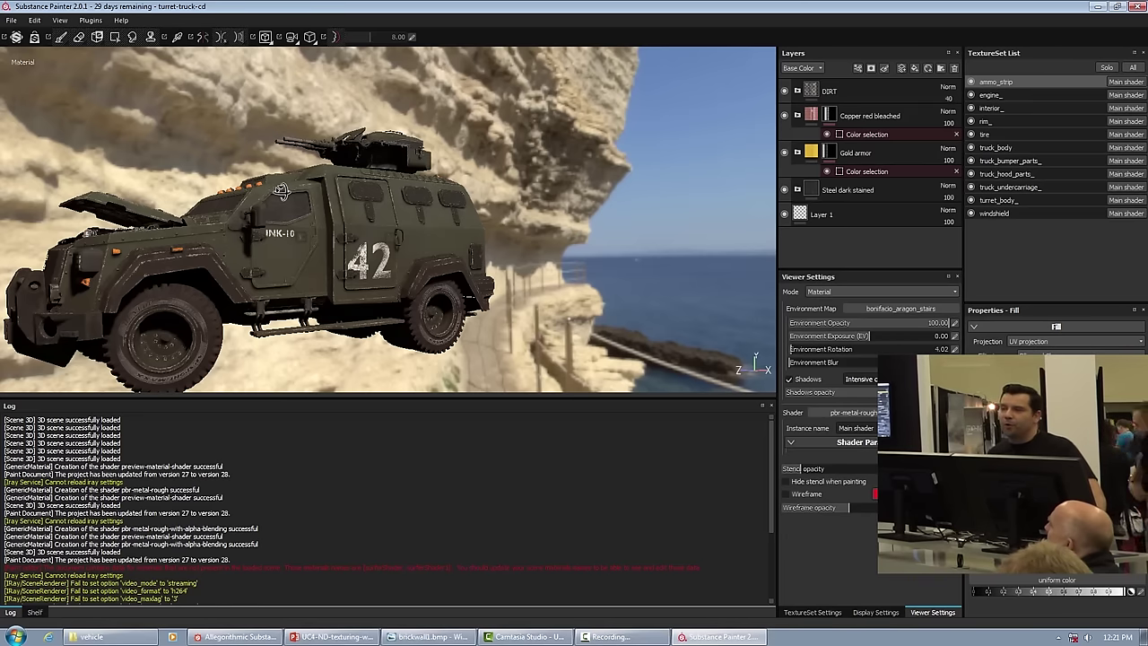
Turn off viewport shadows while orbiting to the truck's front, and expand the DIRT group
alt+middle_drag(422, 178, 445, 173)
alt+drag(445, 173, 574, 197)
click(790, 381)
alt+drag(329, 262, 344, 266)
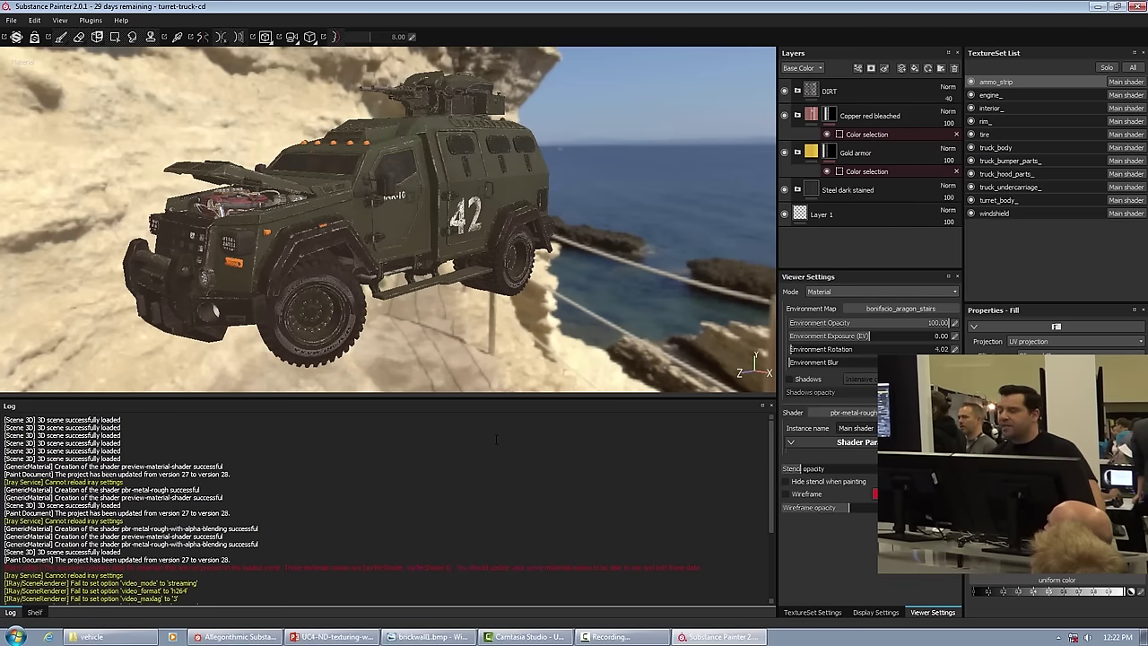
click(796, 93)
Check the DIRT layer's visibility, collapse it, and preview the turret_body texture set in solo
click(785, 91)
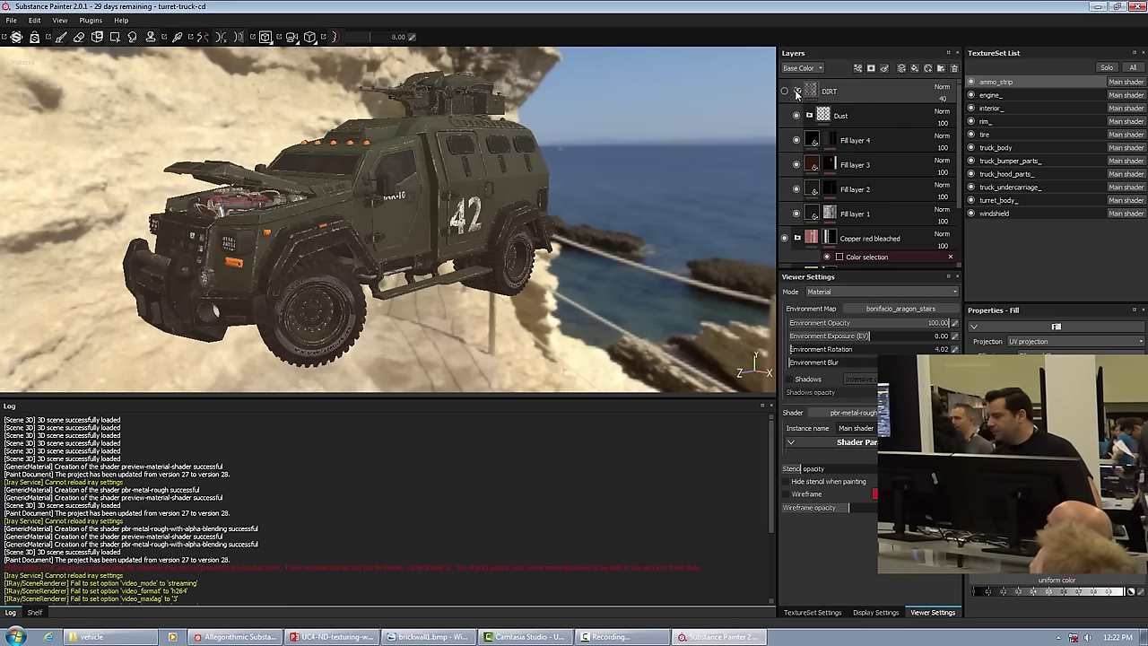
click(797, 92)
click(785, 92)
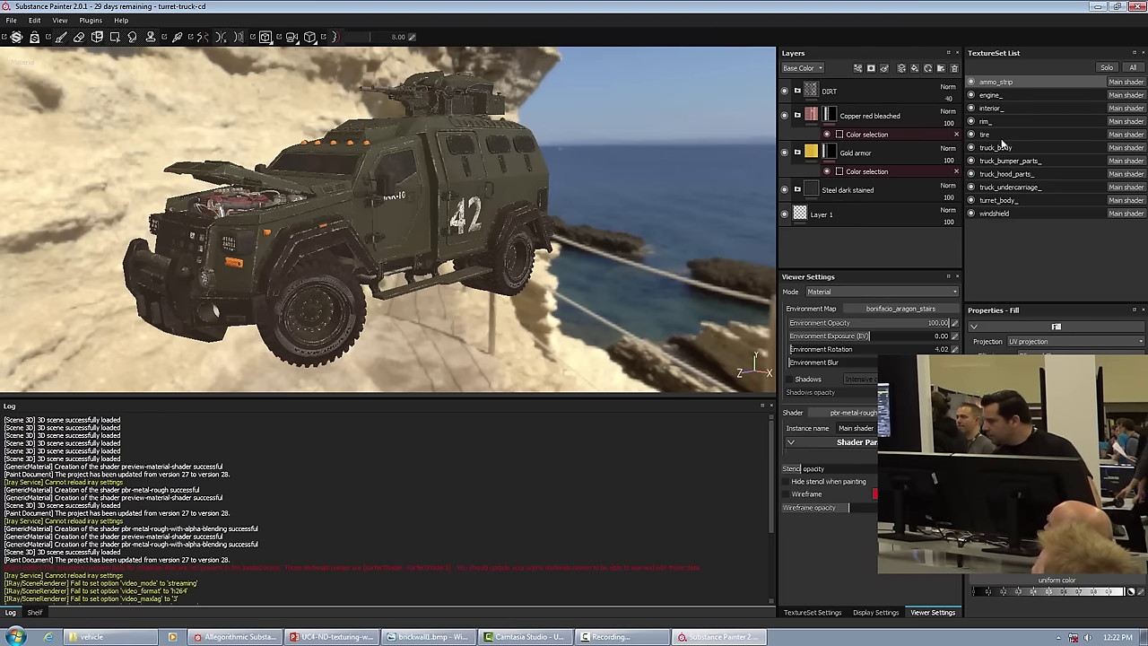
click(1073, 201)
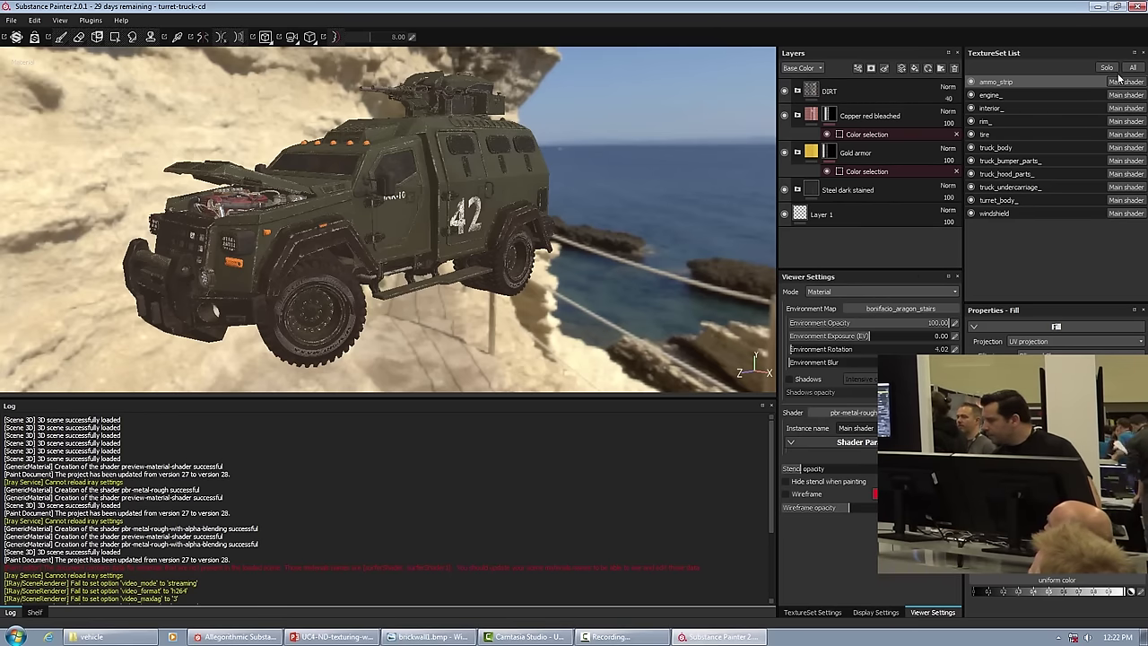
click(1109, 68)
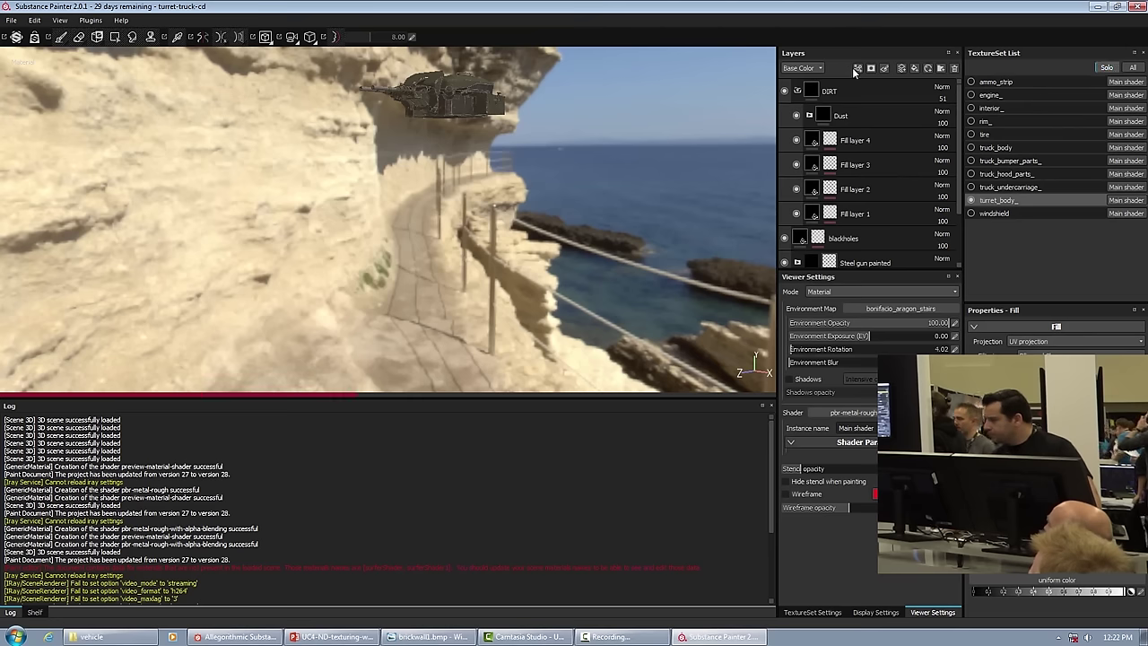
middle_drag(410, 117, 370, 163)
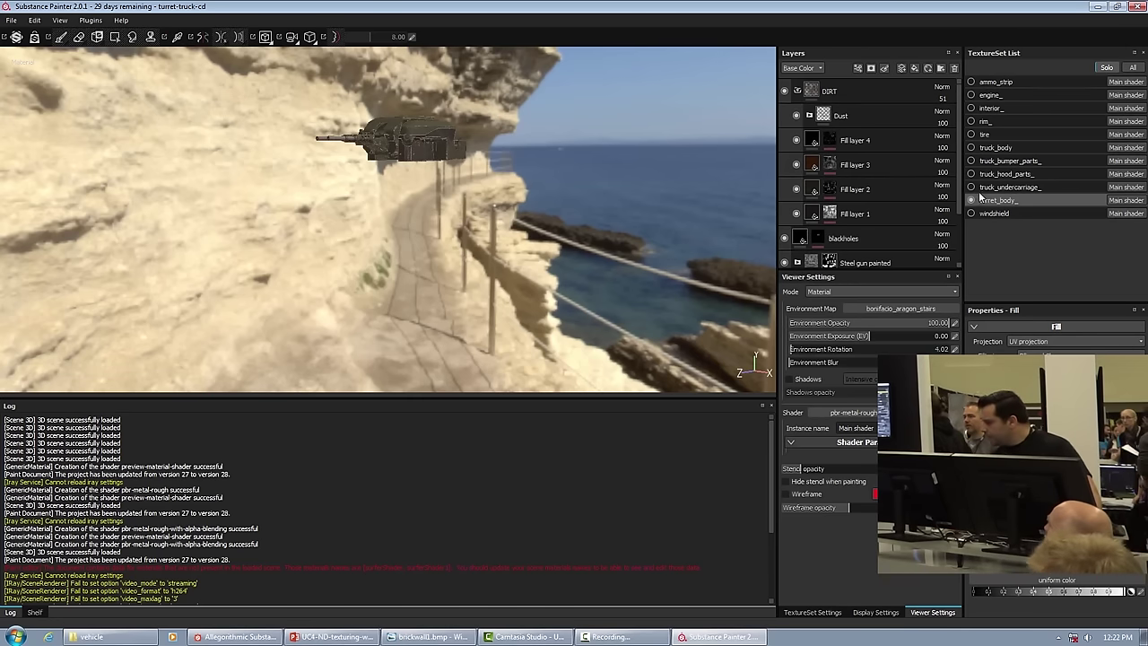
click(1107, 68)
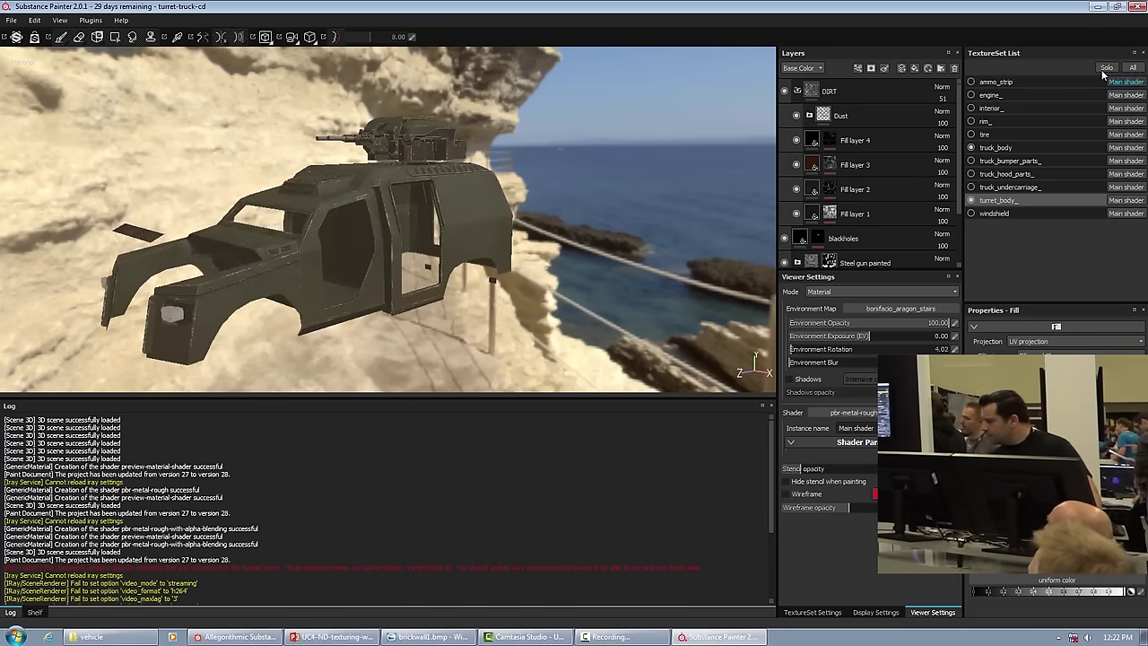
click(1107, 68)
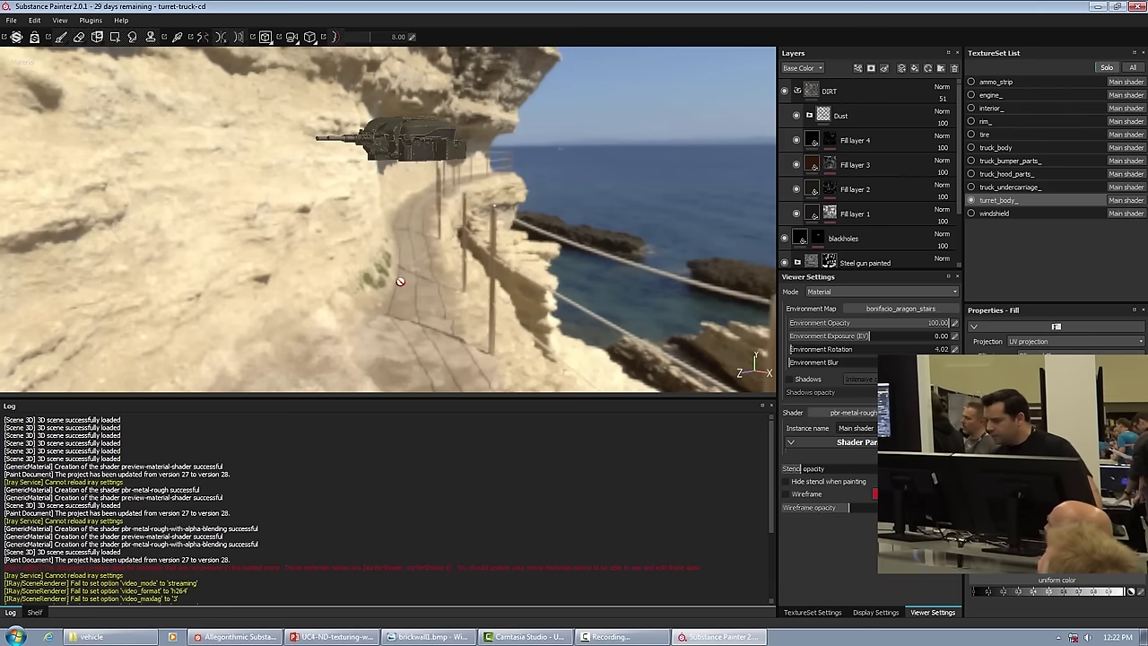
Solo the truck_body texture set and make its bdoypaint paint layer lime green
click(972, 148)
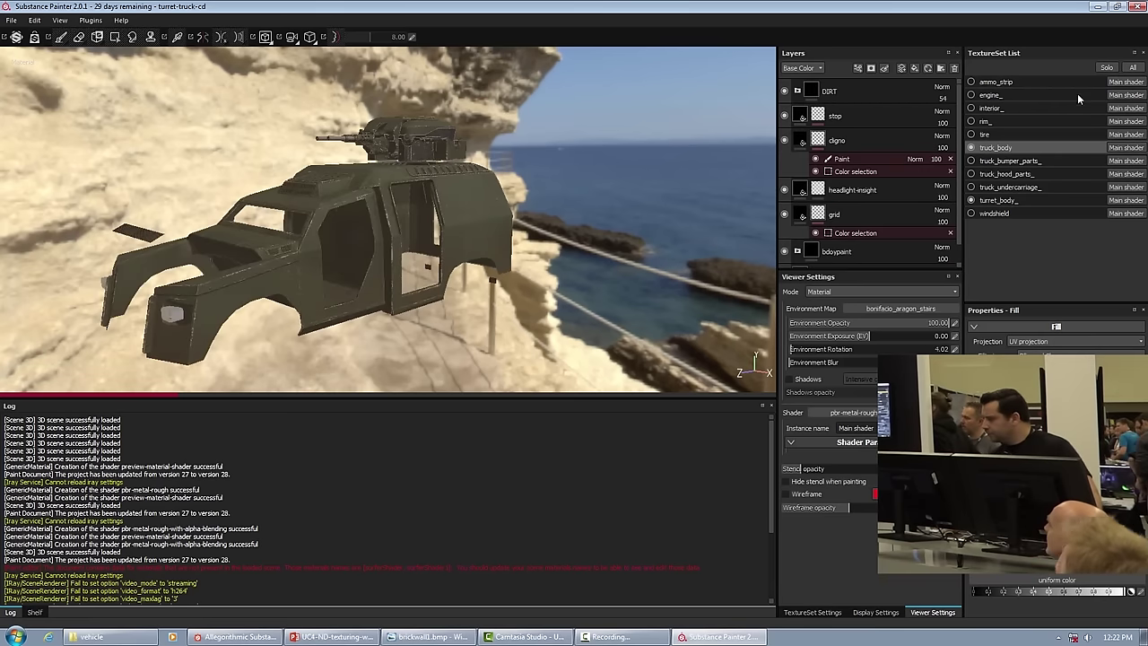
click(1107, 68)
alt+drag(373, 238, 242, 234)
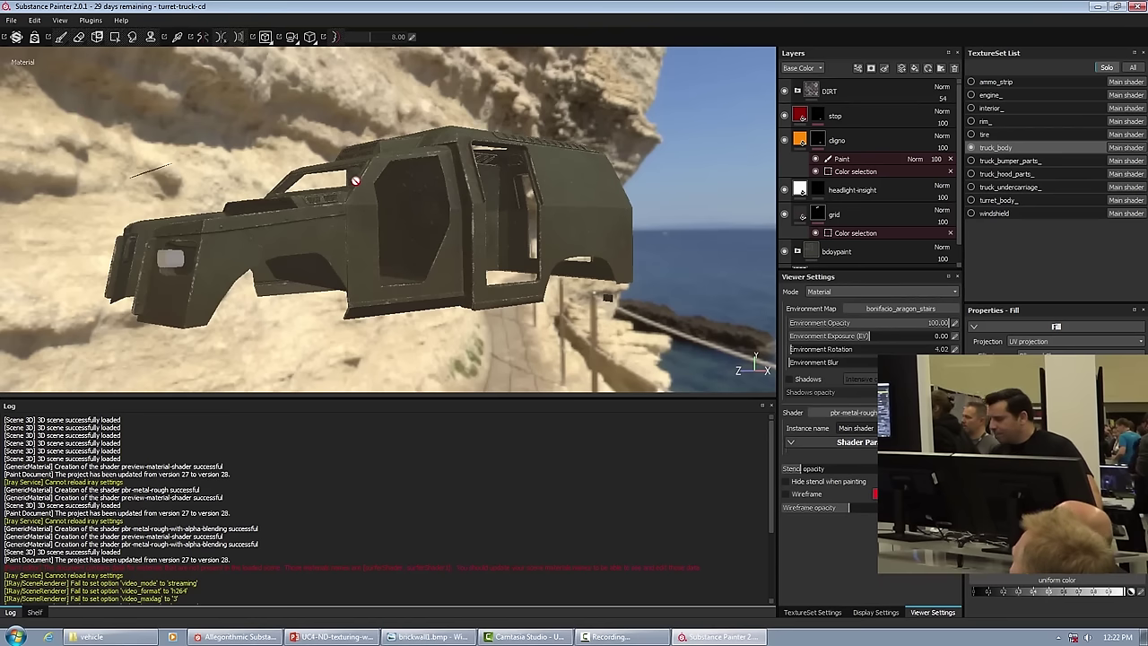
scroll(798, 260, down, 1)
click(799, 235)
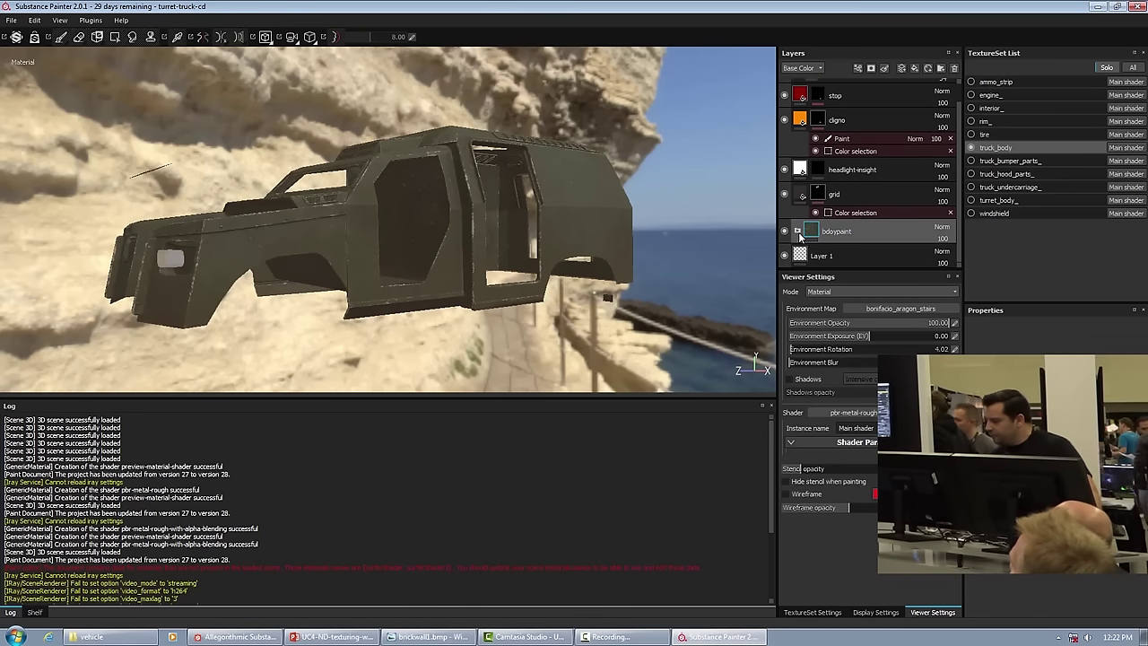
click(800, 231)
click(821, 201)
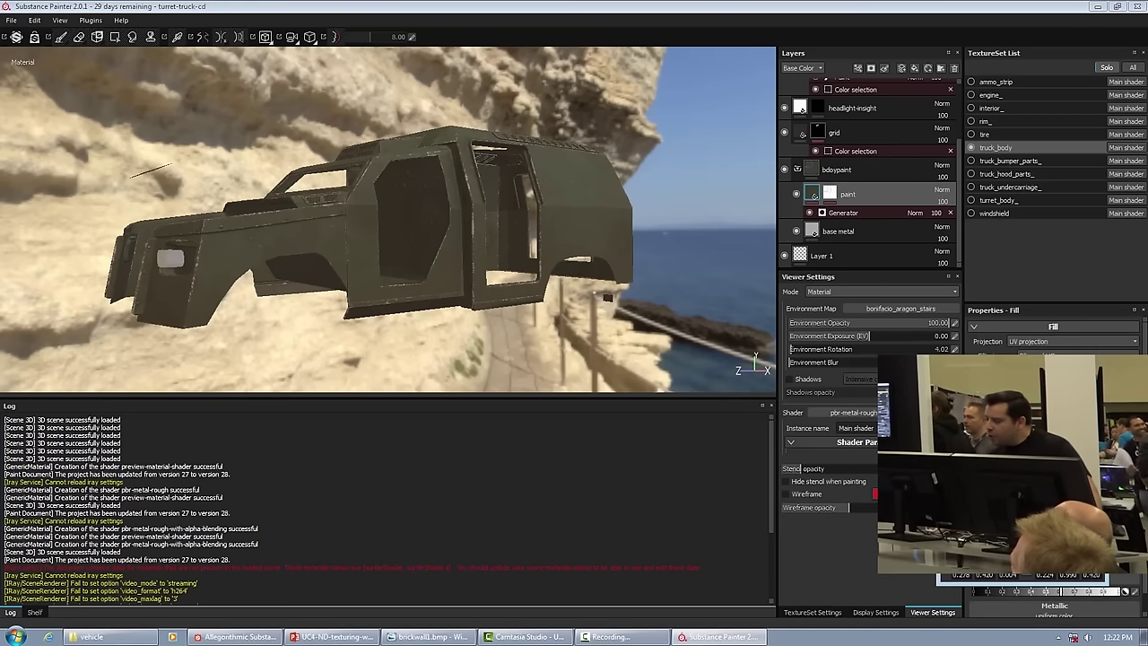
click(1019, 547)
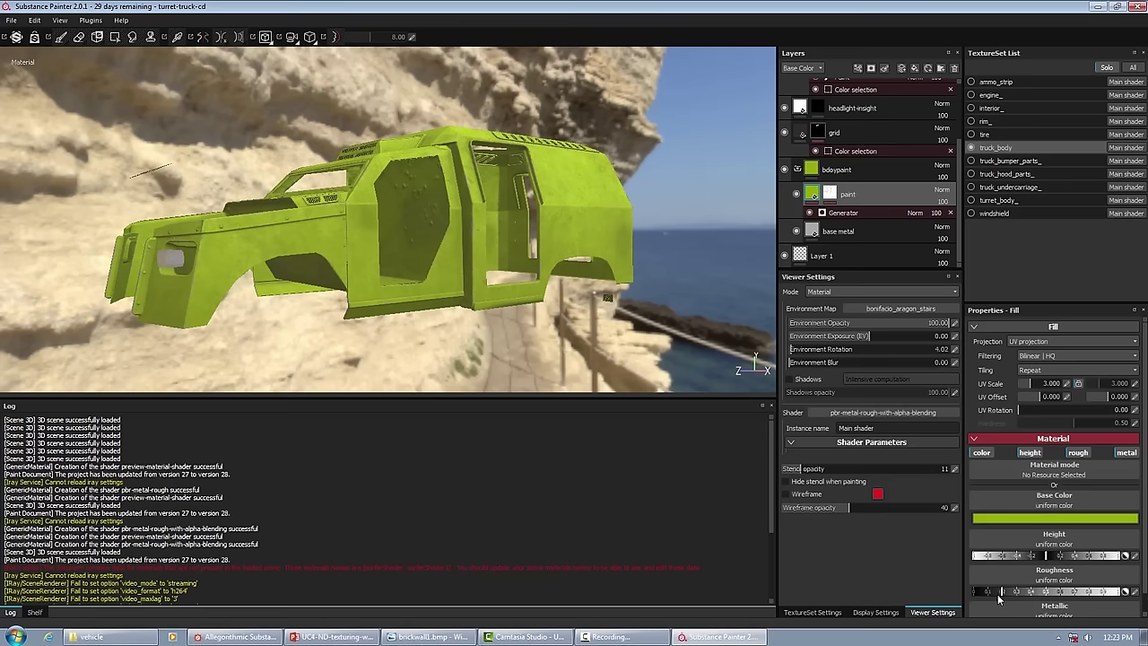
Change the body paint to dark red (RGB 0.129, 0, 0) and set DIRT opacity to 8
alt+drag(419, 136, 605, 189)
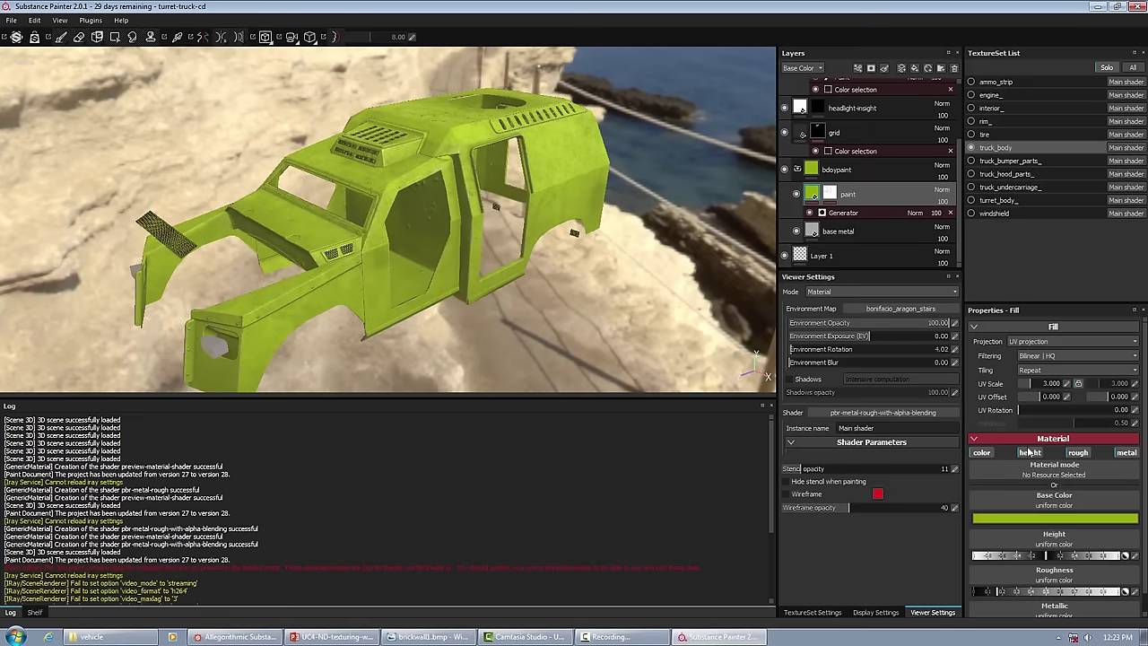
click(1032, 519)
drag(1045, 549, 1041, 530)
scroll(812, 92, up, 4)
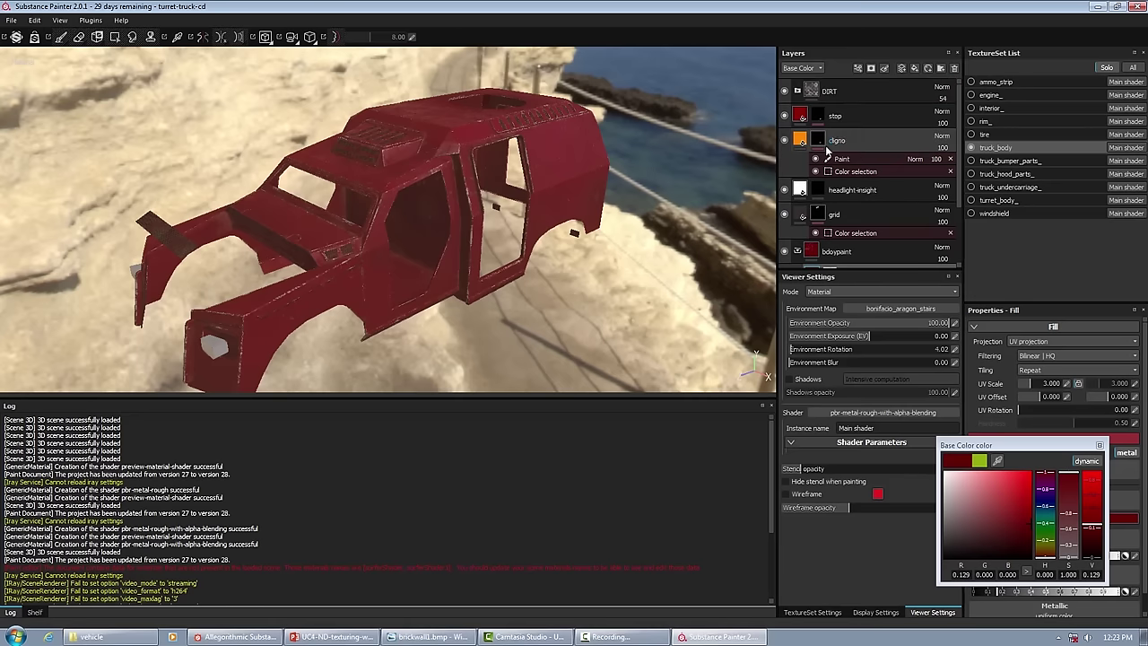
click(947, 97)
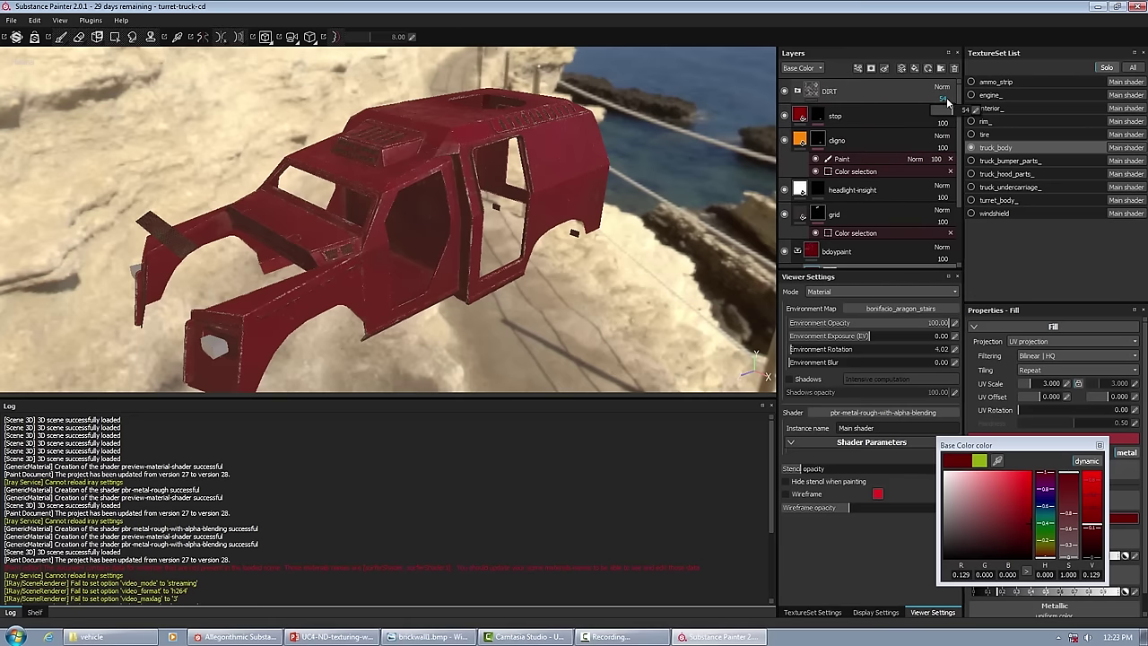
drag(936, 115, 933, 117)
Toggle the DIRT layer off and back on, orbiting to inspect the dusty body
alt+drag(502, 296, 574, 296)
scroll(539, 301, up, 3)
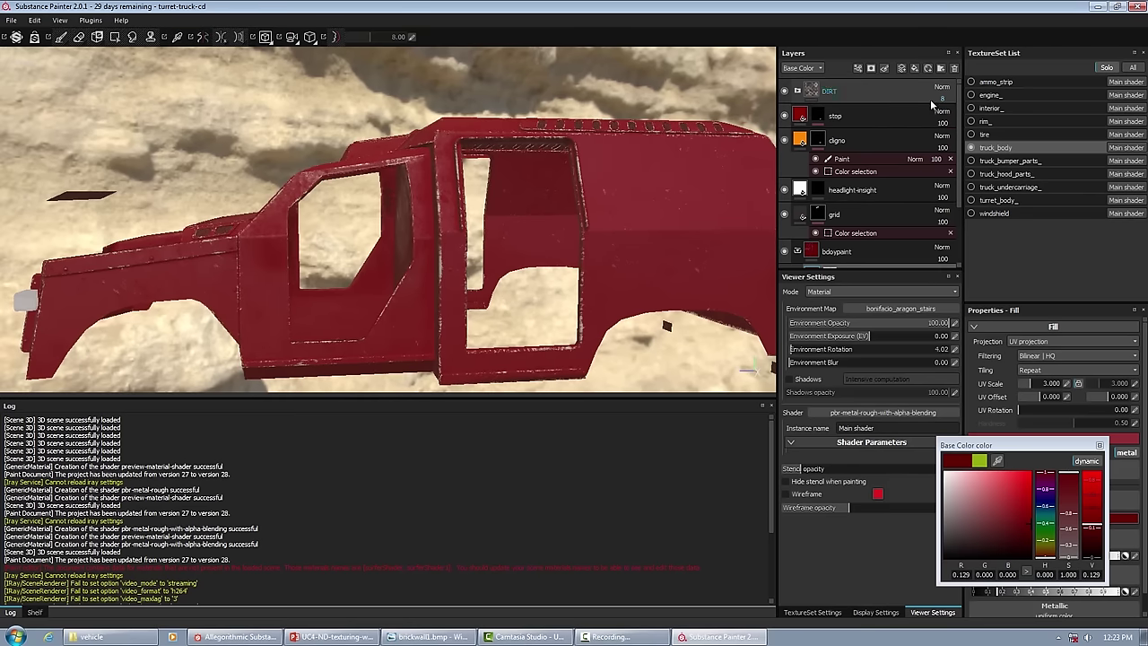
click(787, 92)
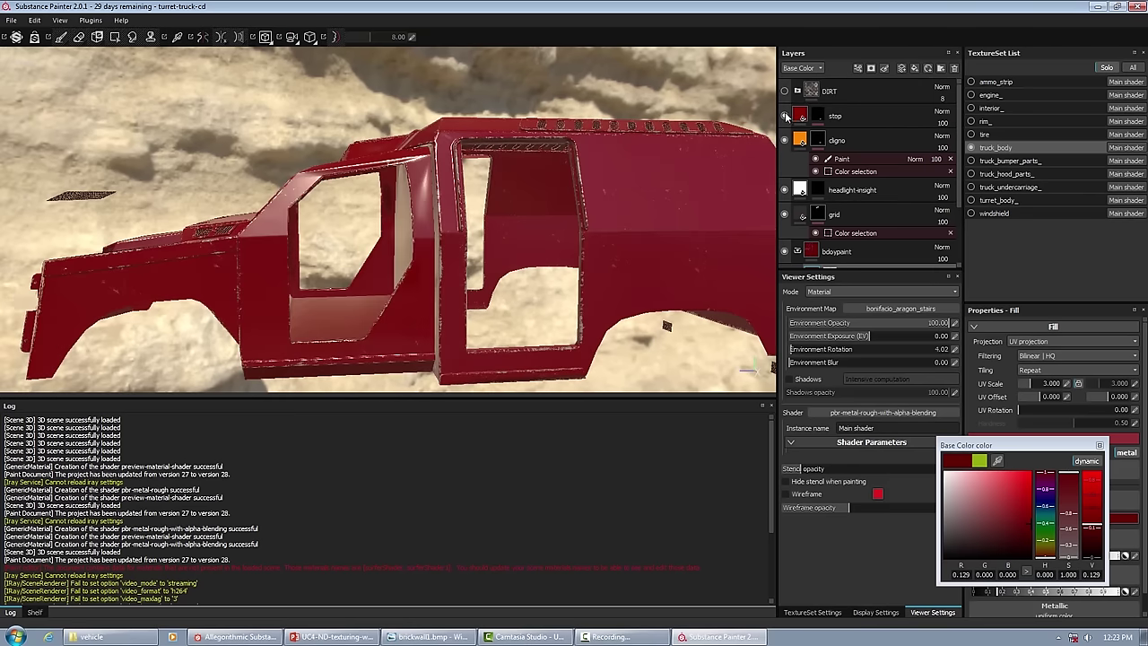
alt+drag(532, 181, 921, 16)
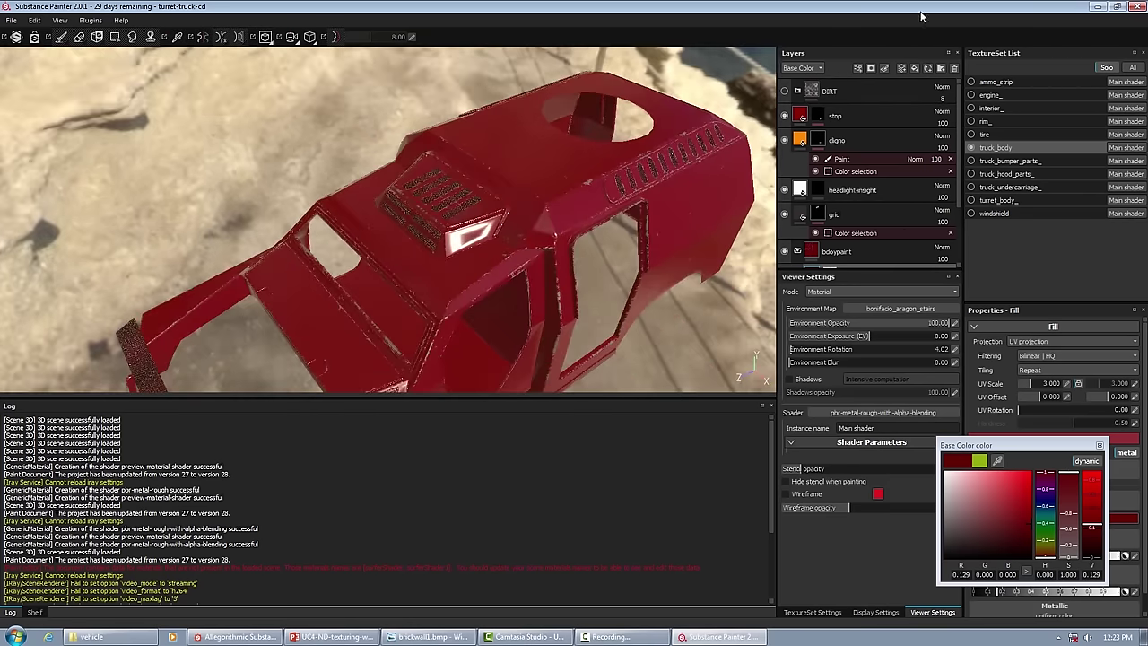
click(786, 90)
alt+drag(508, 172, 628, 144)
alt+drag(321, 132, 324, 112)
alt+drag(144, 85, 161, 92)
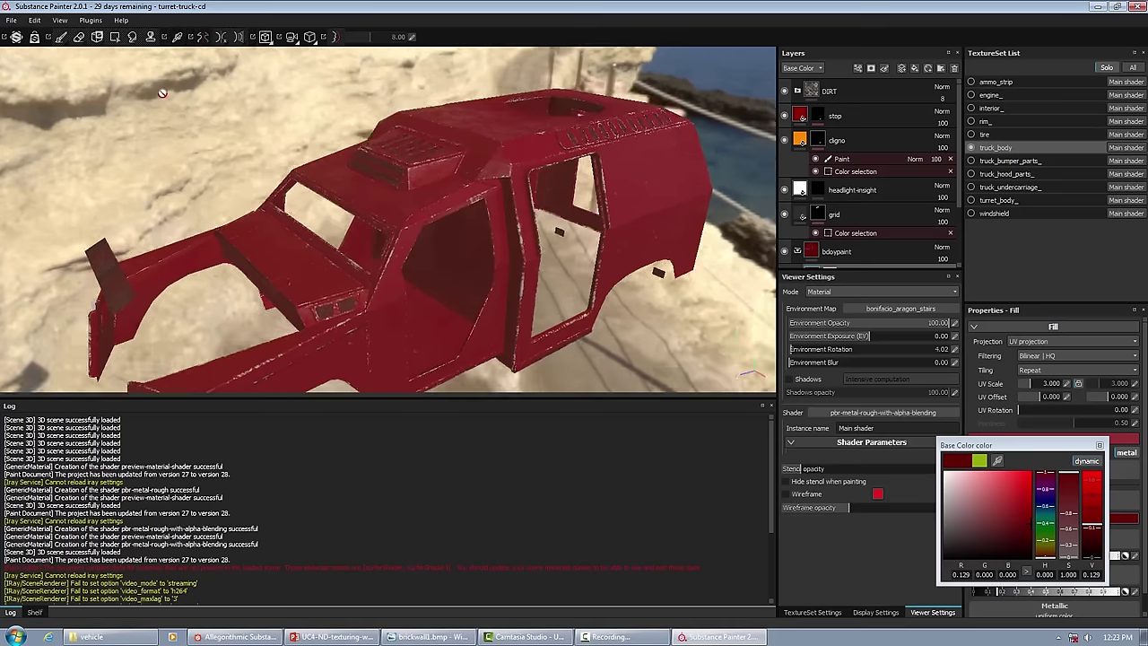
Discard the truck project's changes, open sw629-b.spp, and acknowledge the update notice
click(12, 22)
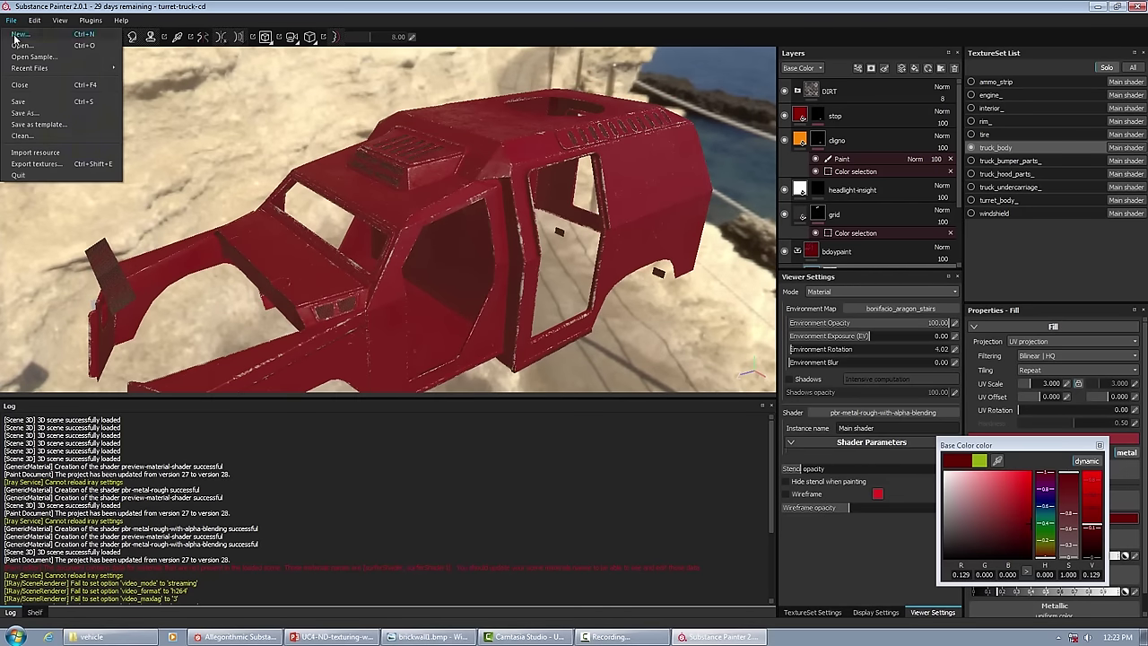
click(21, 45)
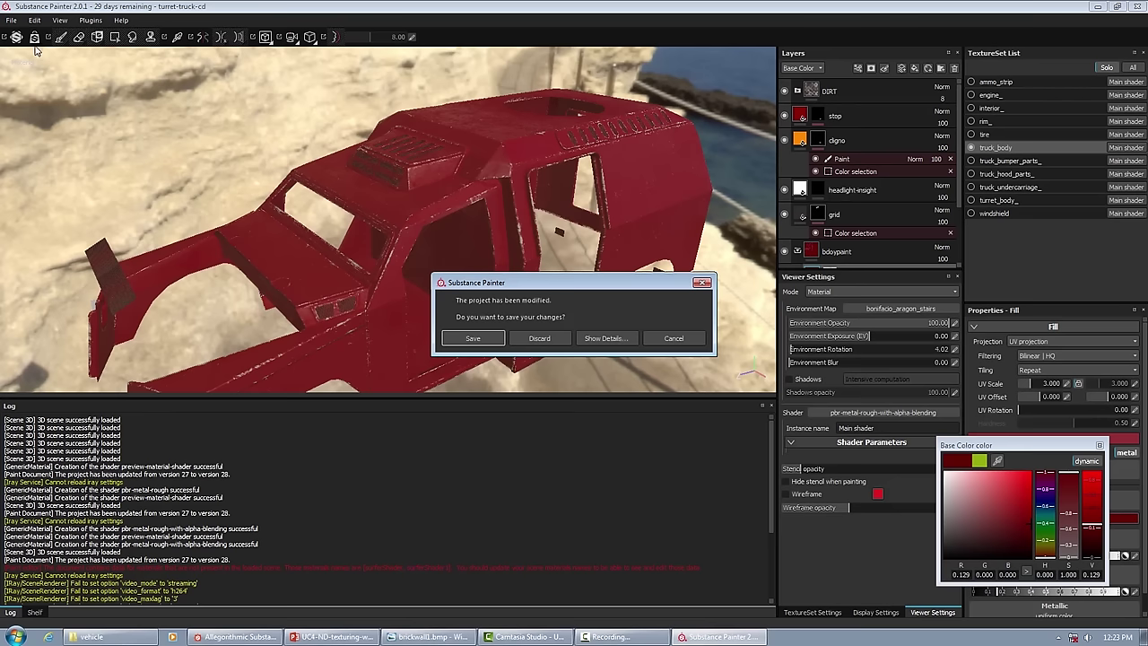
click(539, 339)
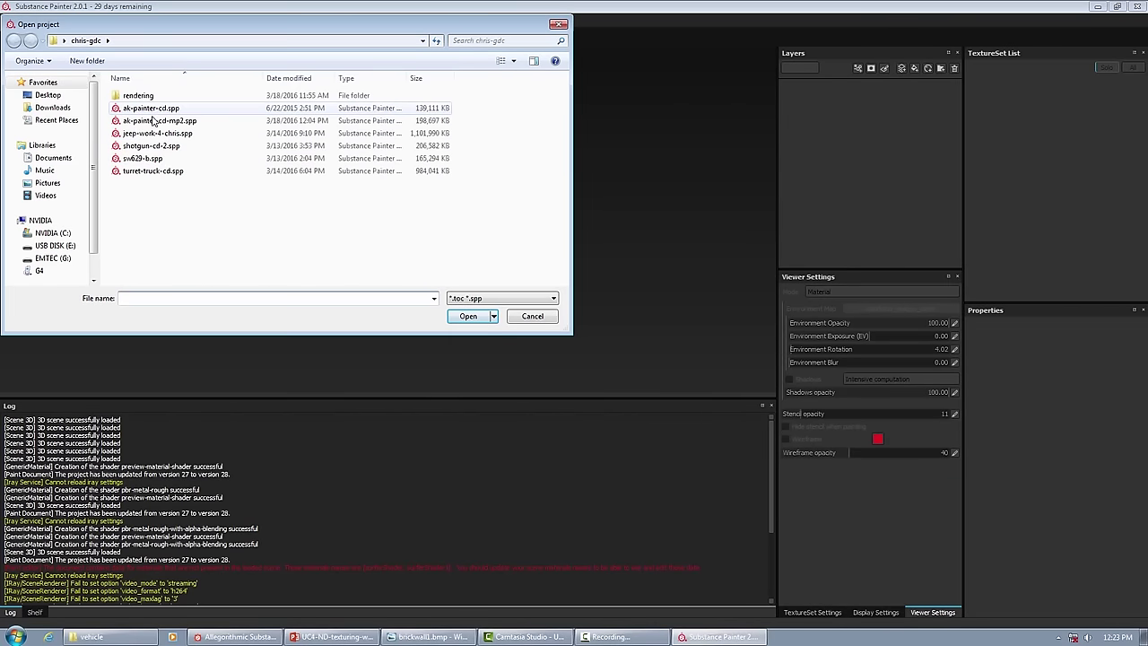
click(152, 158)
click(469, 316)
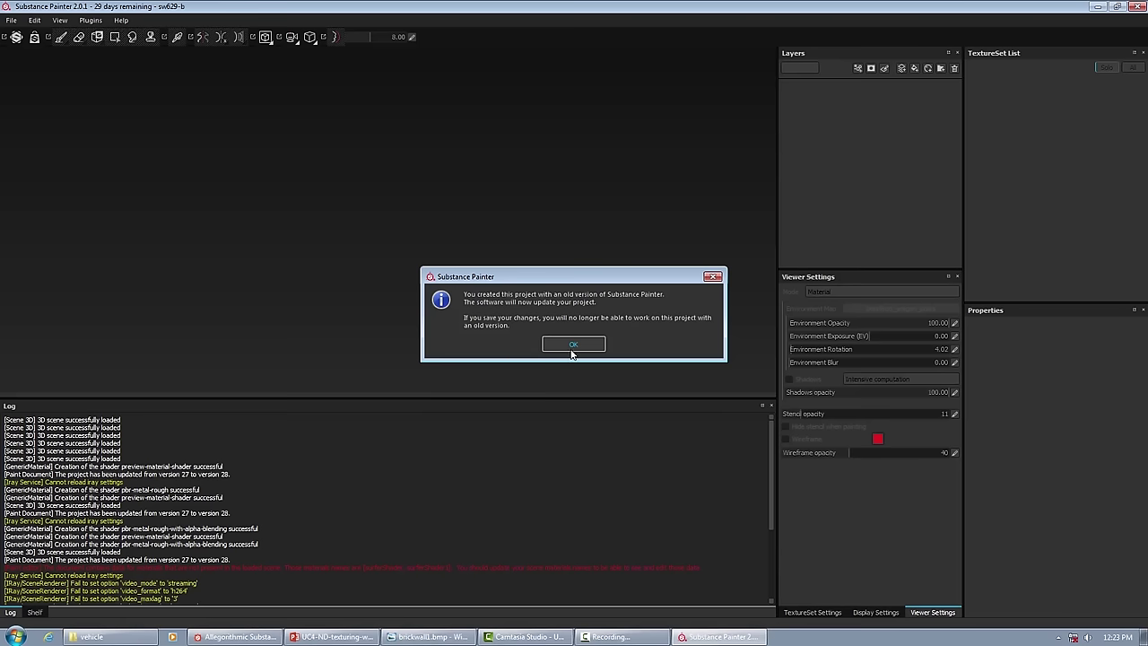
click(573, 346)
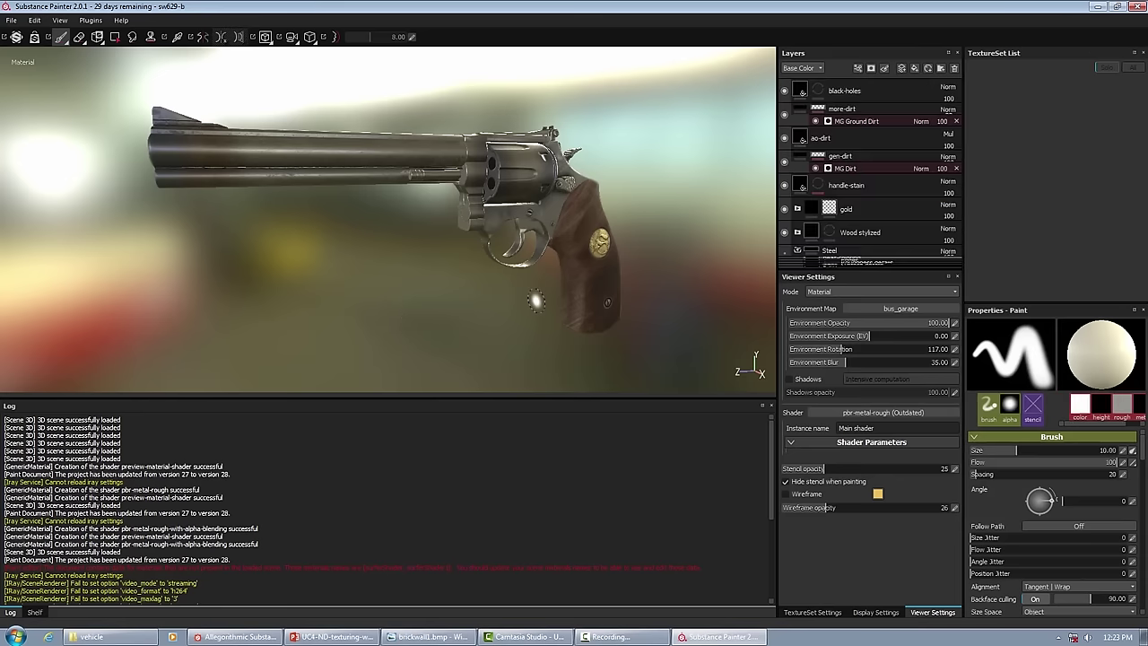
Orbit around the loaded revolver to view its grip and the length of the barrel
alt+drag(179, 170, 526, 388)
alt+drag(494, 143, 484, 171)
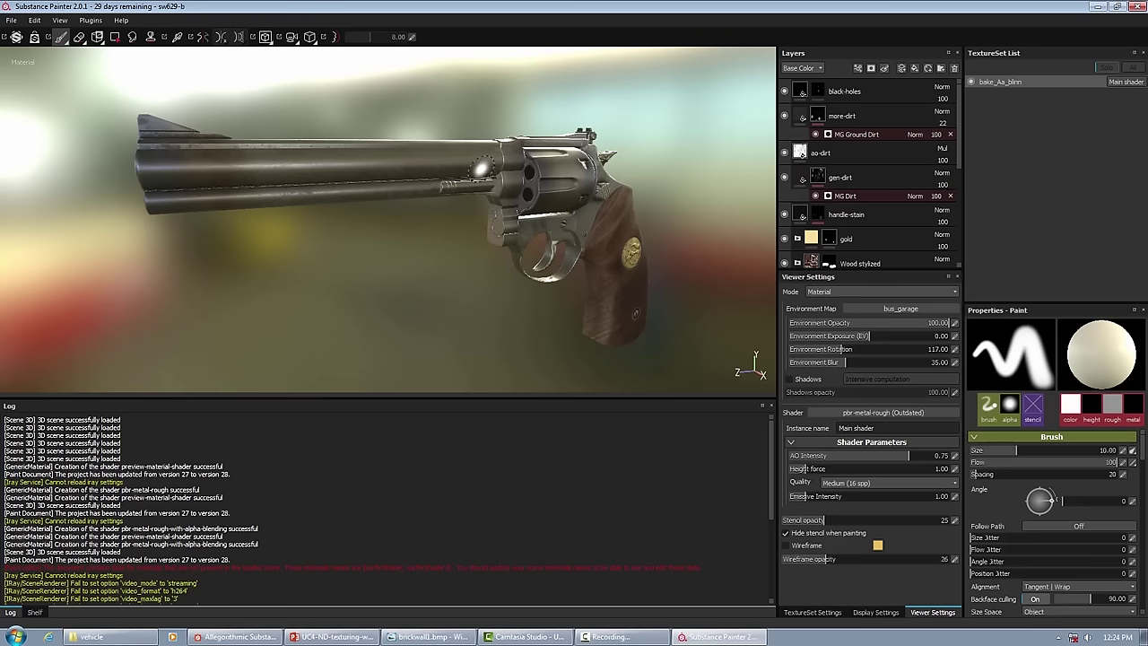
click(309, 36)
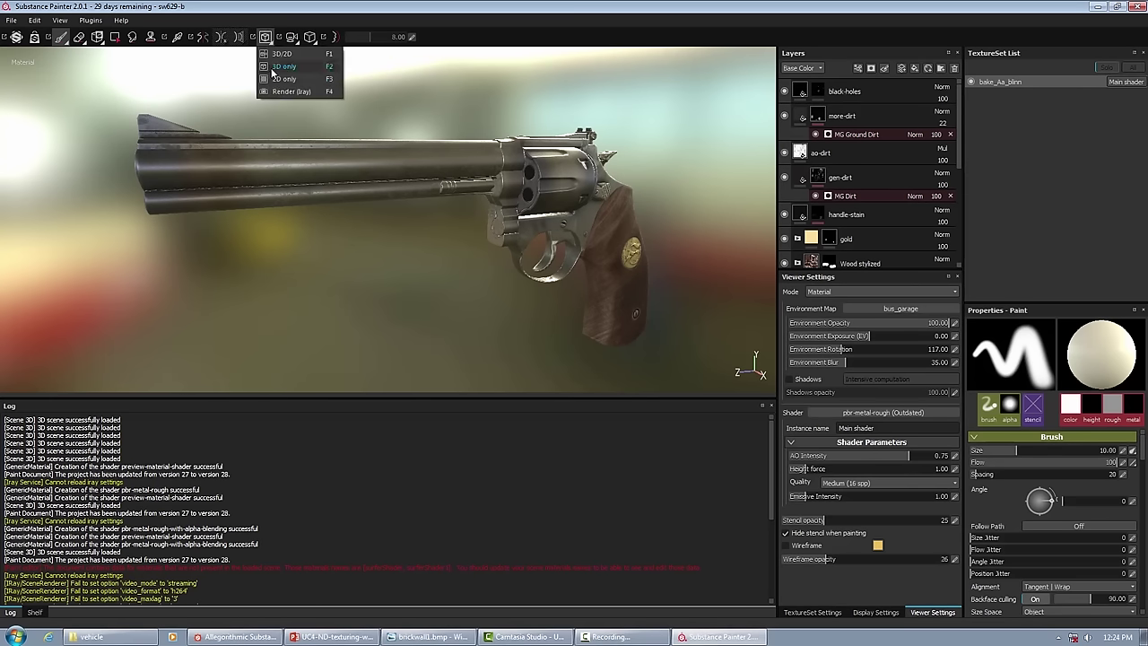
Preview the revolver in Iray, rotate the environment to 282.60, then return to 3D-only view
key(F10)
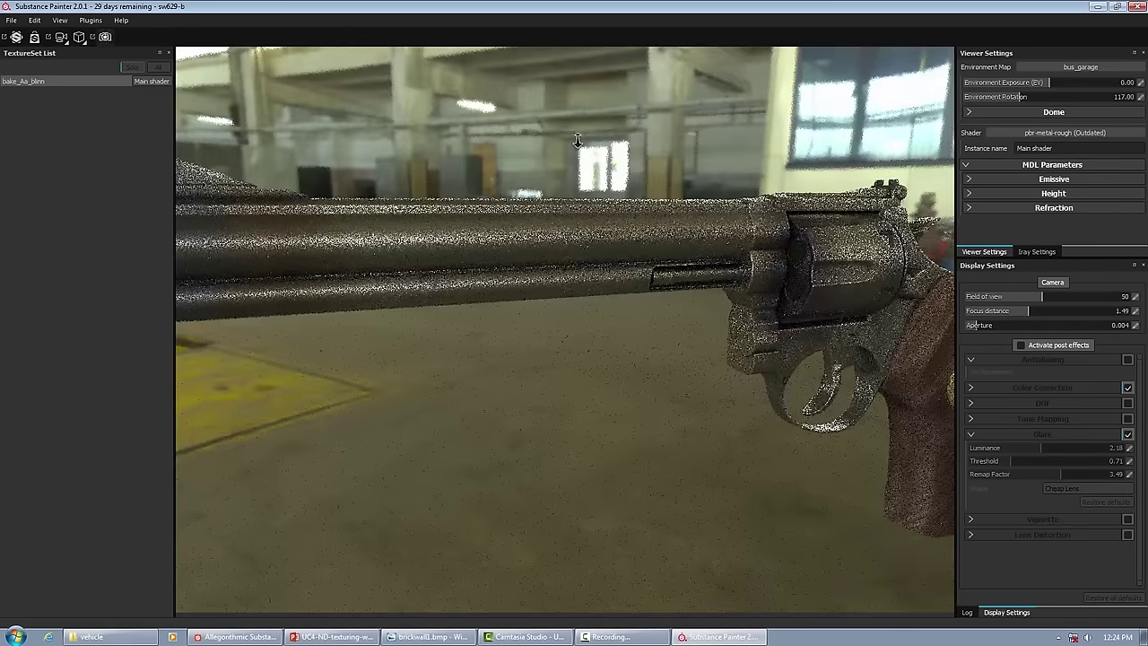
scroll(633, 226, down, 3)
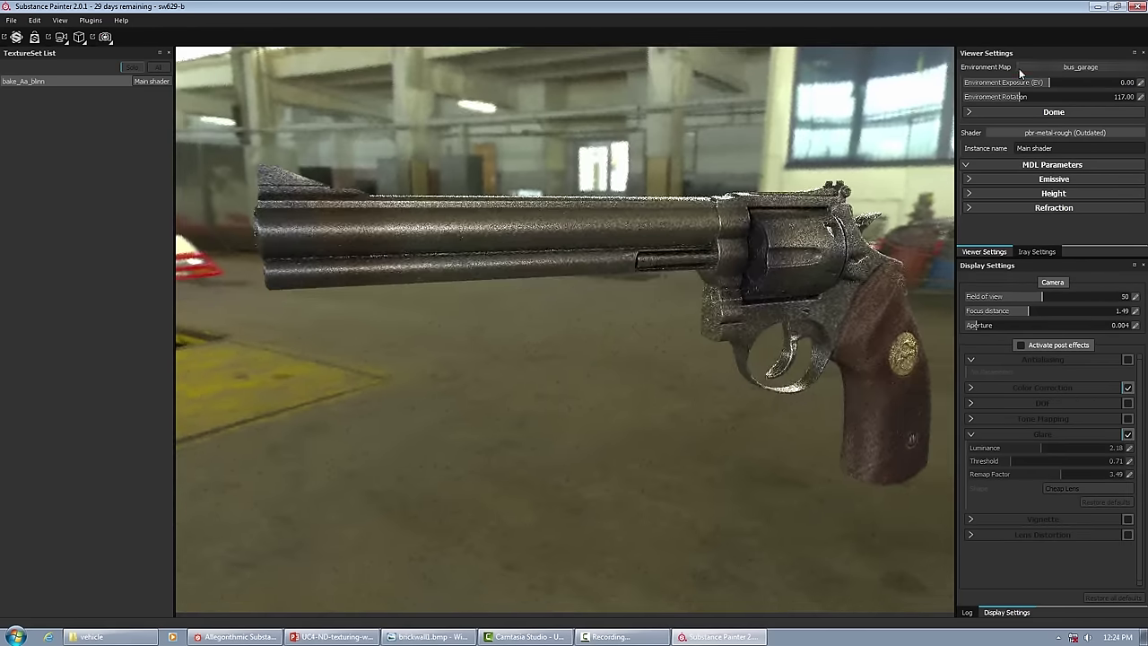
shift+right_drag(658, 327, 594, 319)
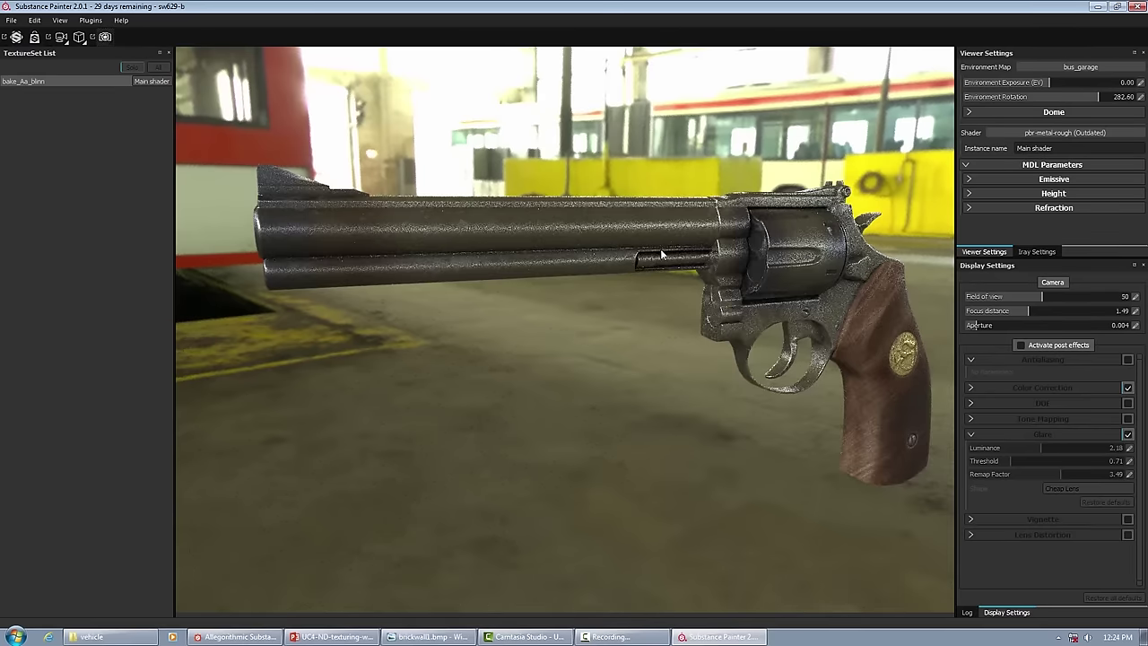
alt+drag(661, 255, 502, 252)
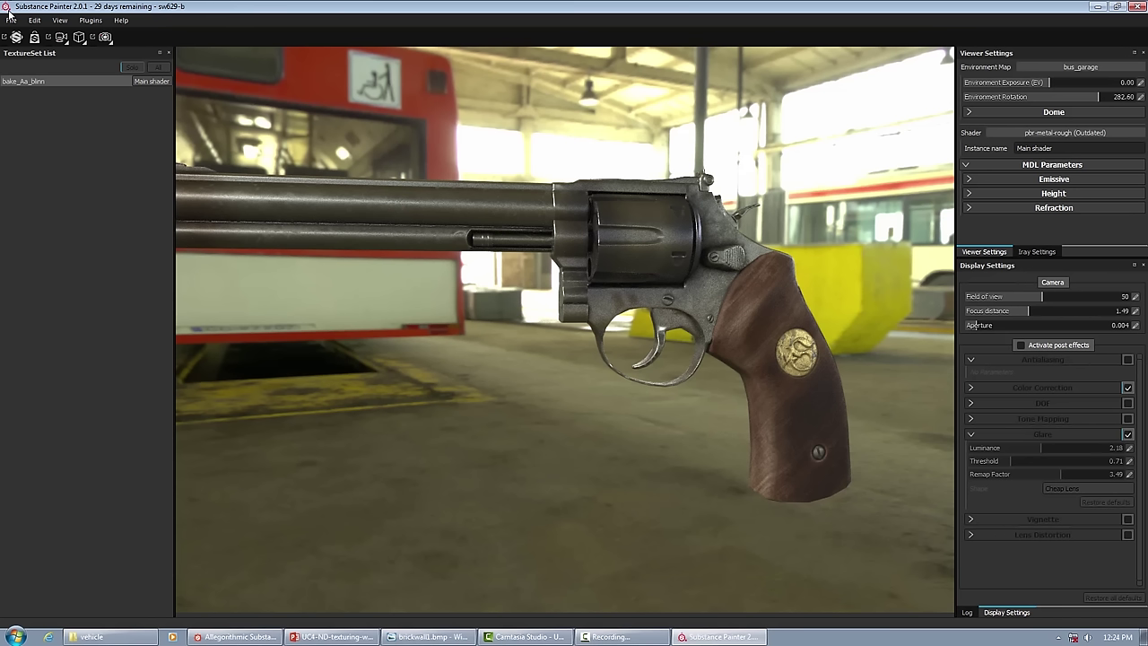
click(105, 37)
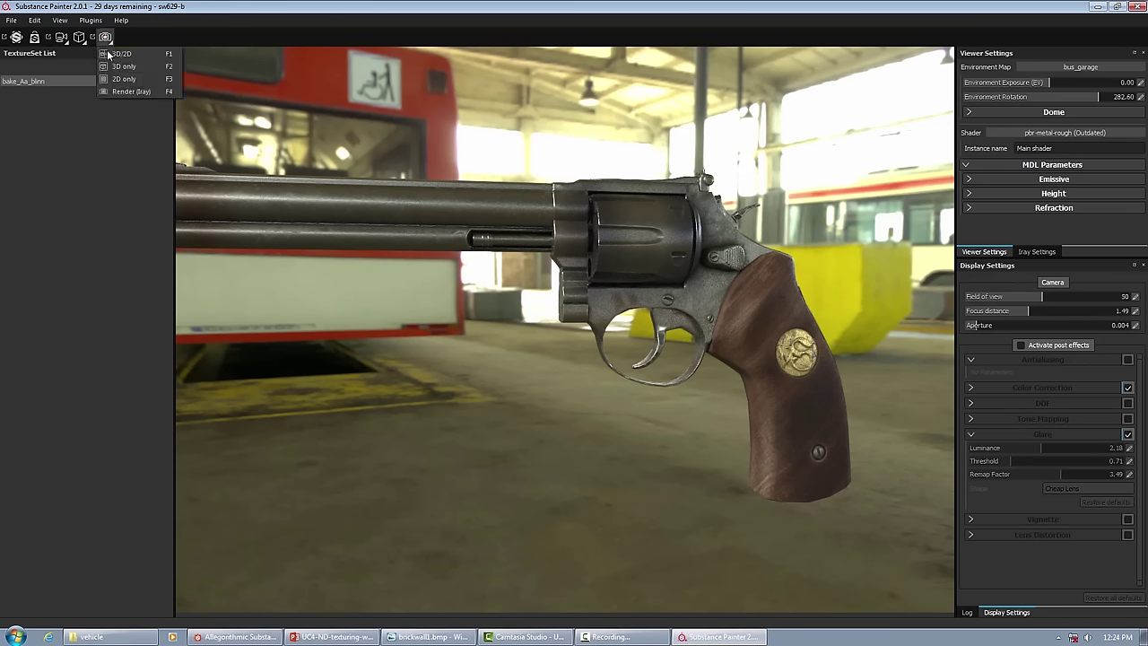
click(110, 70)
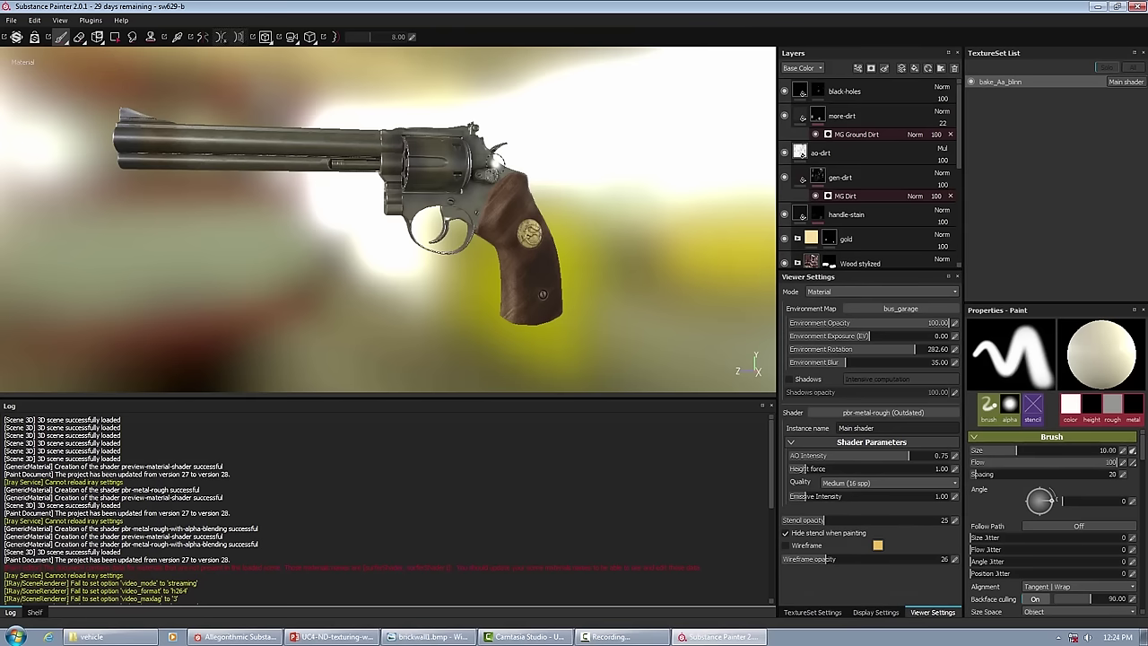
click(849, 118)
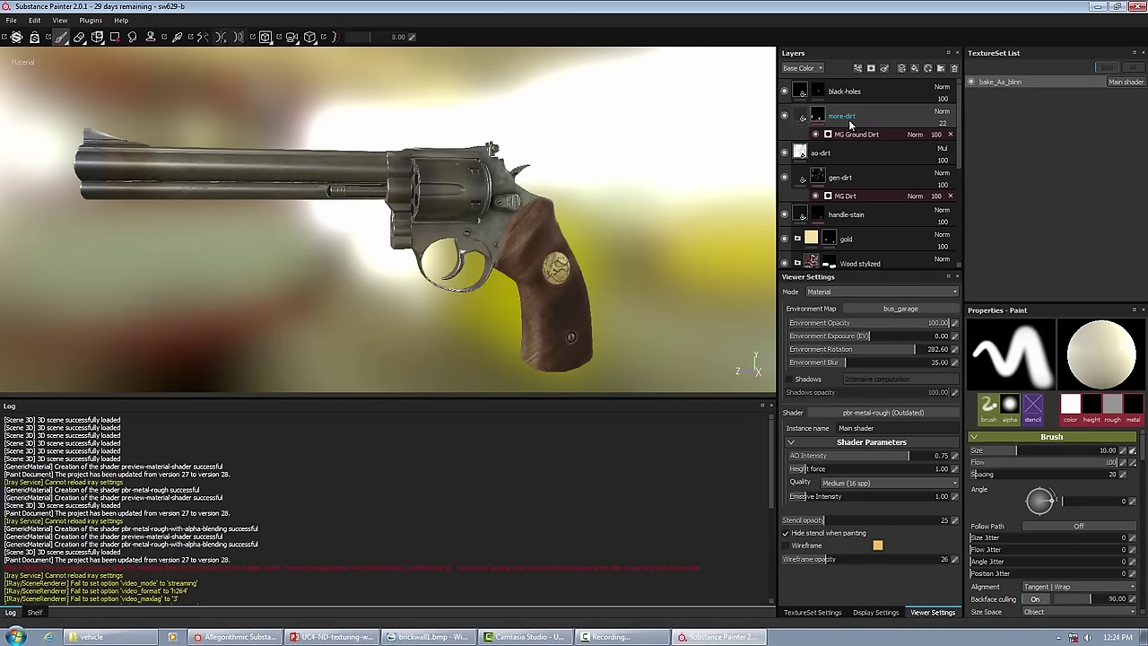
Delete the more-dirt, gen-dirt, handle-stain, gold and Wood stylized layers and the Steel folder
click(954, 69)
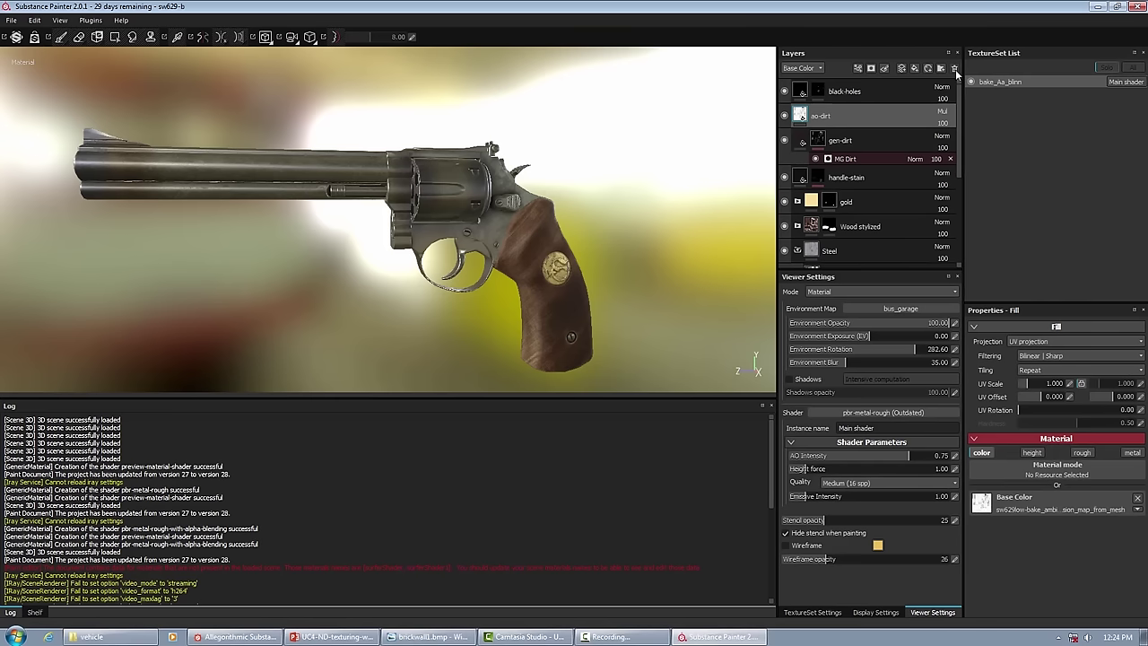
click(846, 139)
click(955, 69)
click(954, 69)
click(954, 69)
click(955, 70)
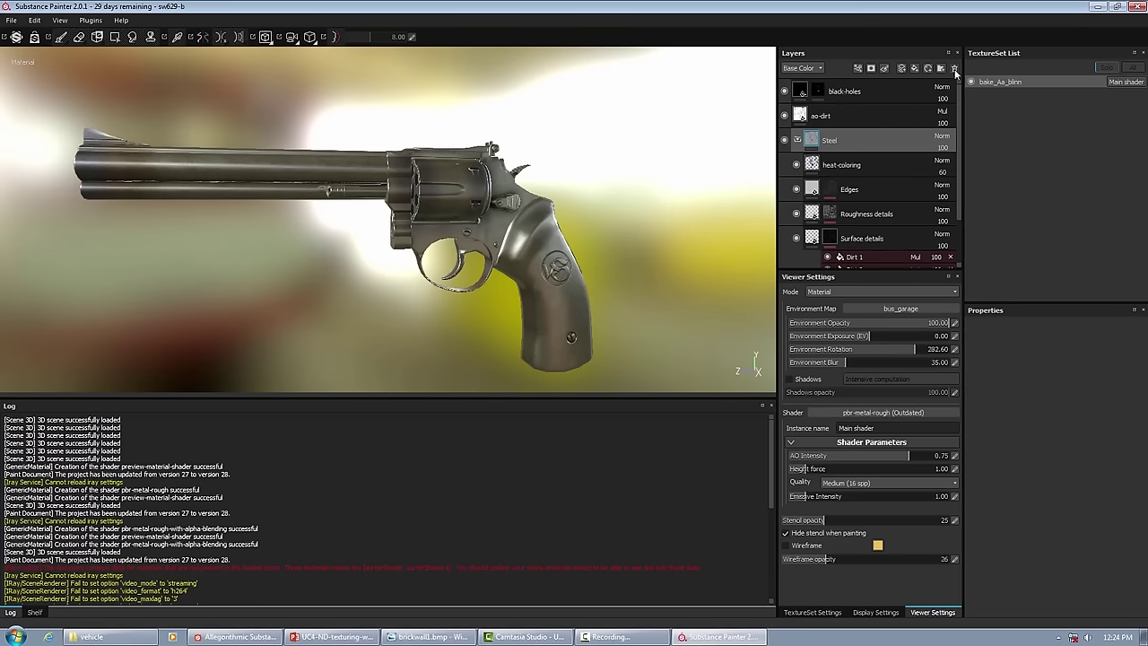
click(954, 69)
alt+drag(87, 193, 458, 172)
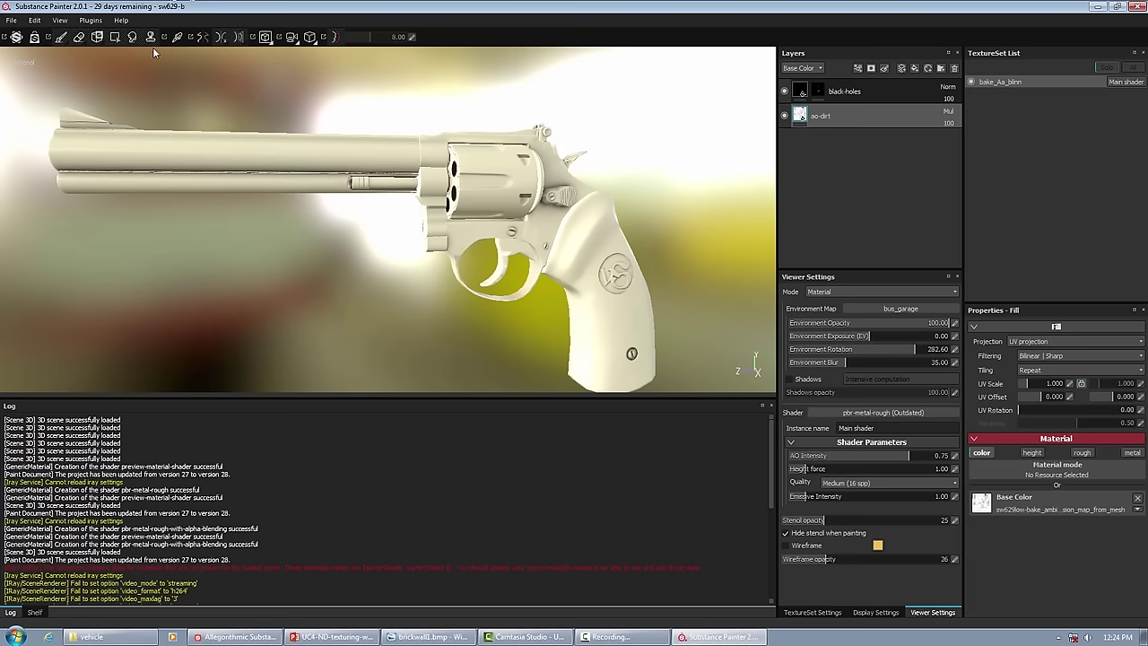
alt+drag(458, 173, 476, 166)
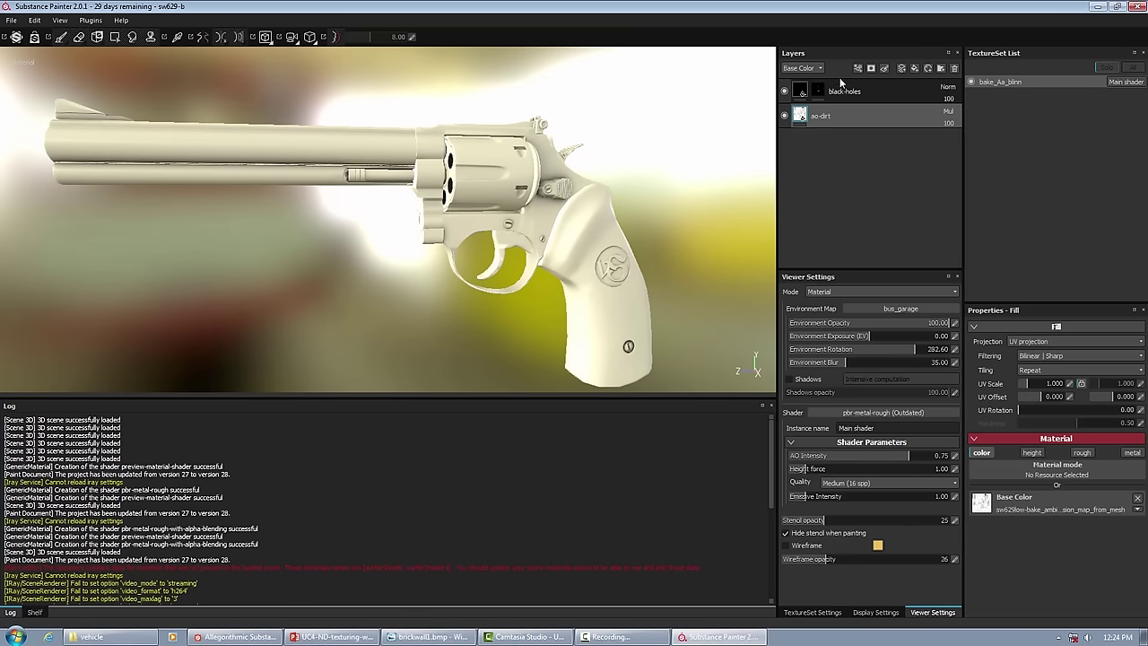
click(930, 68)
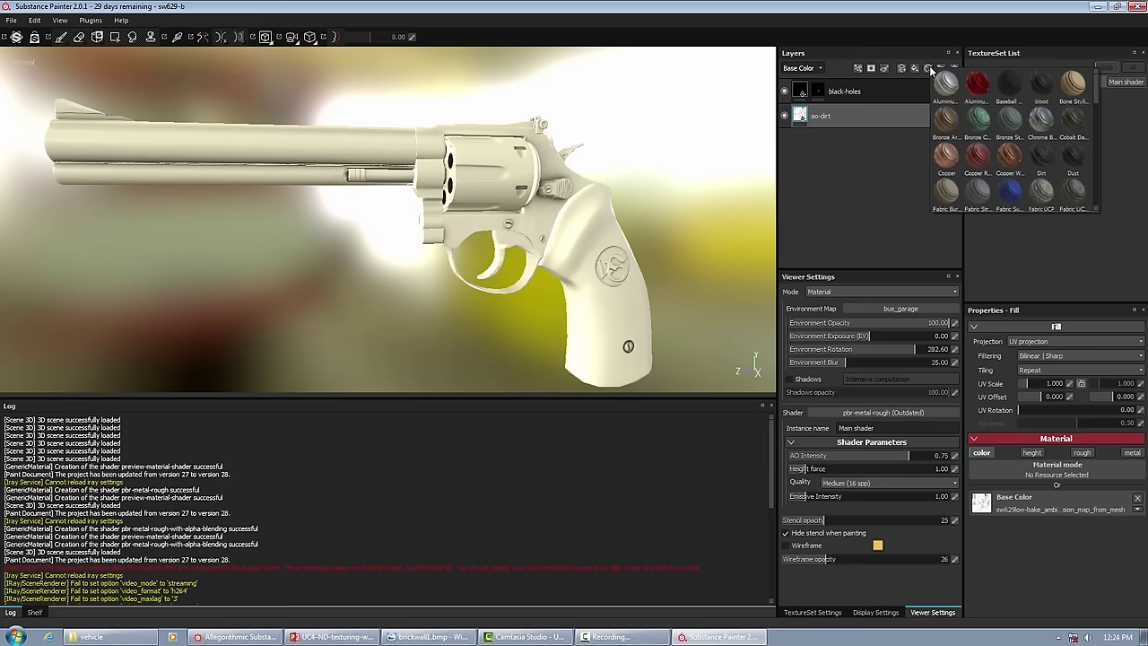
Browse the materials library and add Steel Gun Painted between black-holes and ao-dirt
scroll(1005, 165, down, 3)
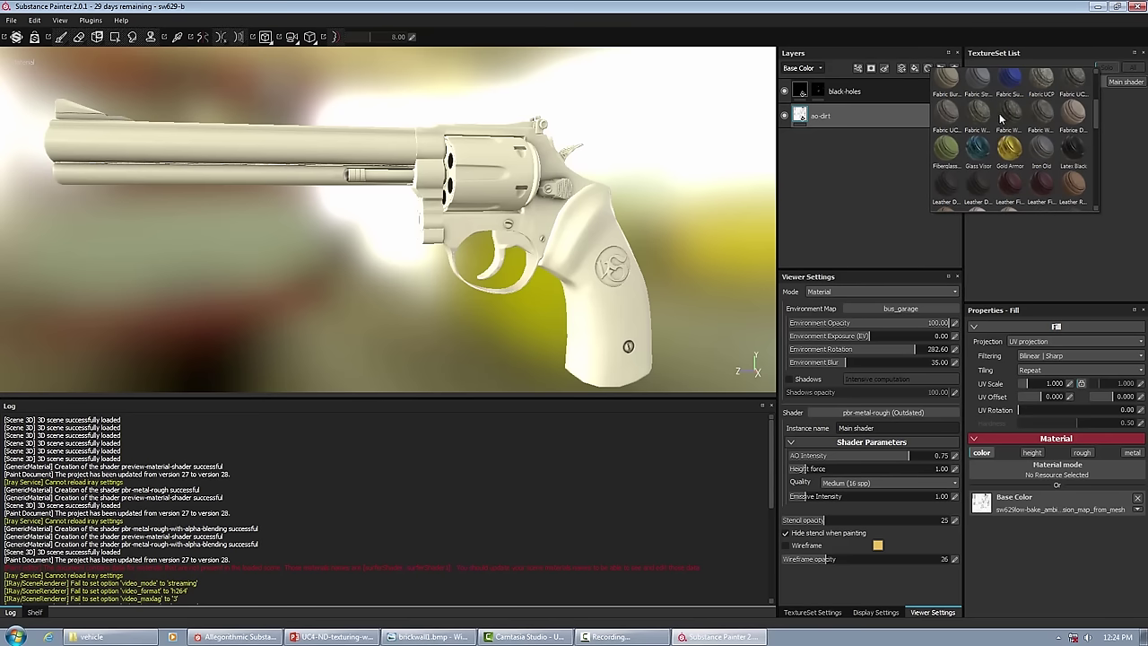
mouse_move(999, 114)
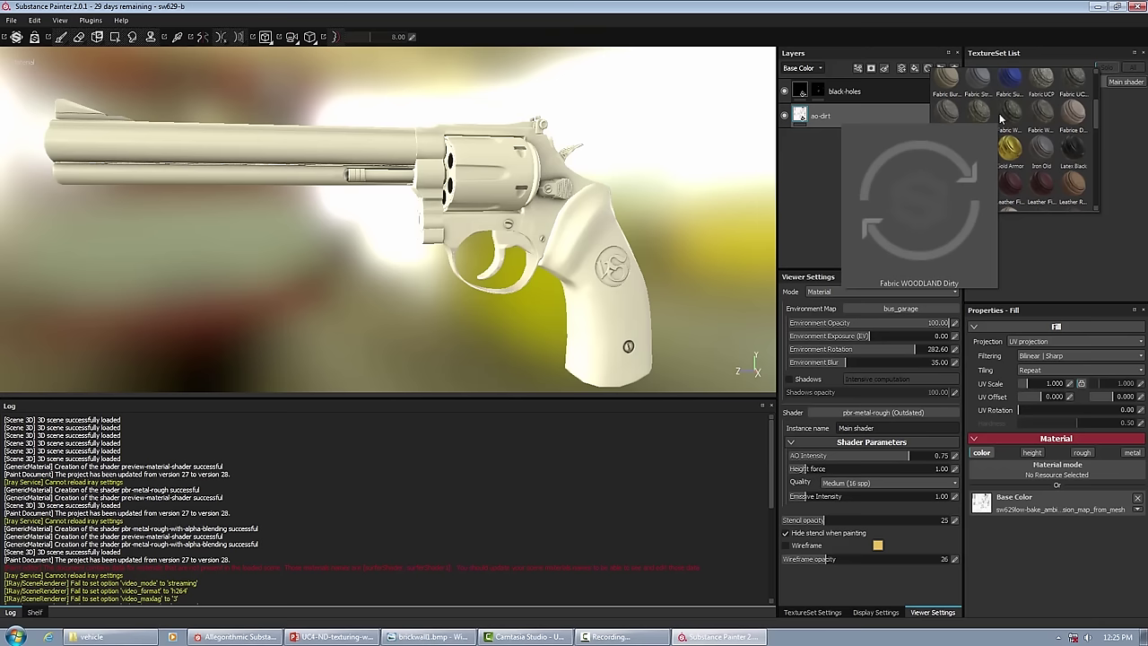
scroll(1002, 117, up, 3)
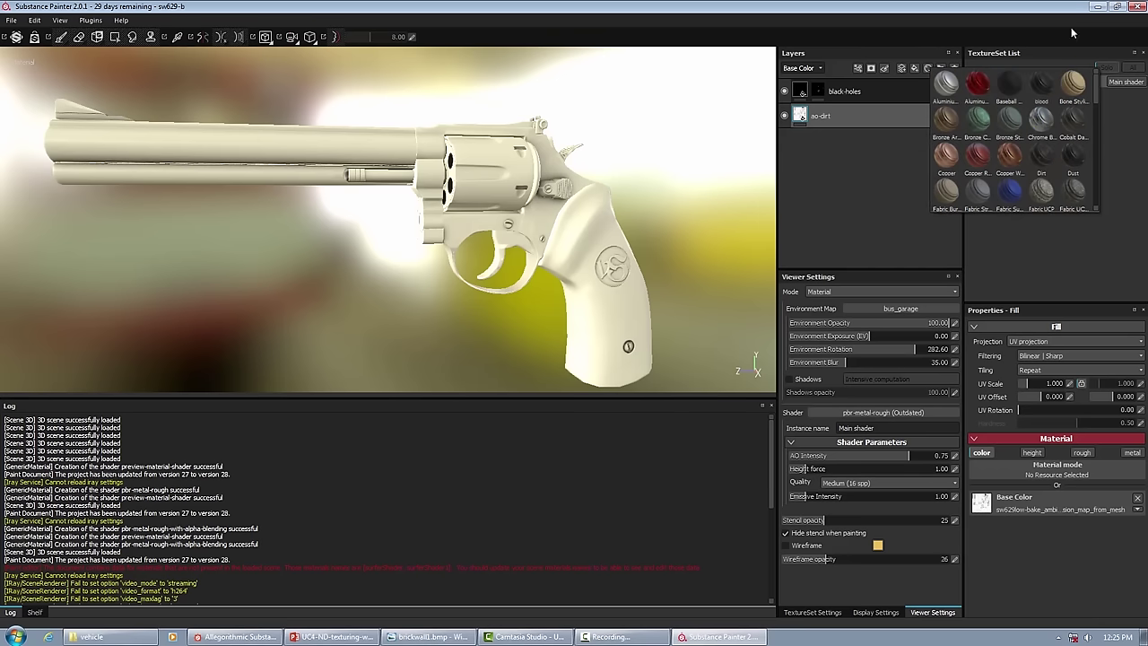
scroll(1066, 154, down, 3)
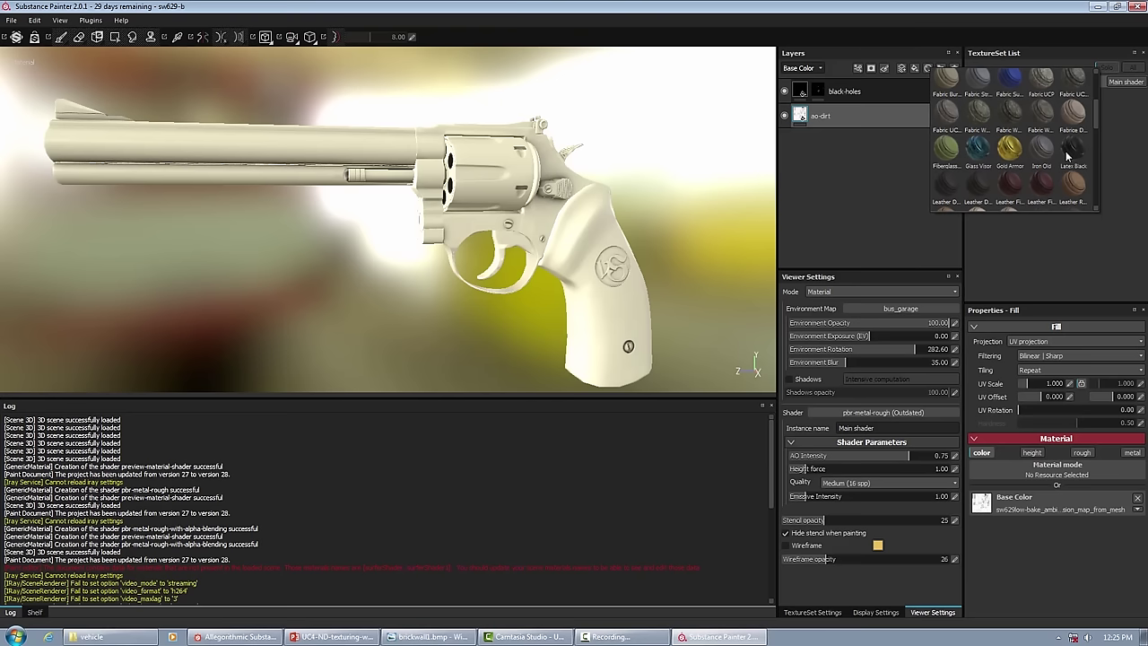
scroll(1076, 140, down, 3)
scroll(1068, 135, down, 3)
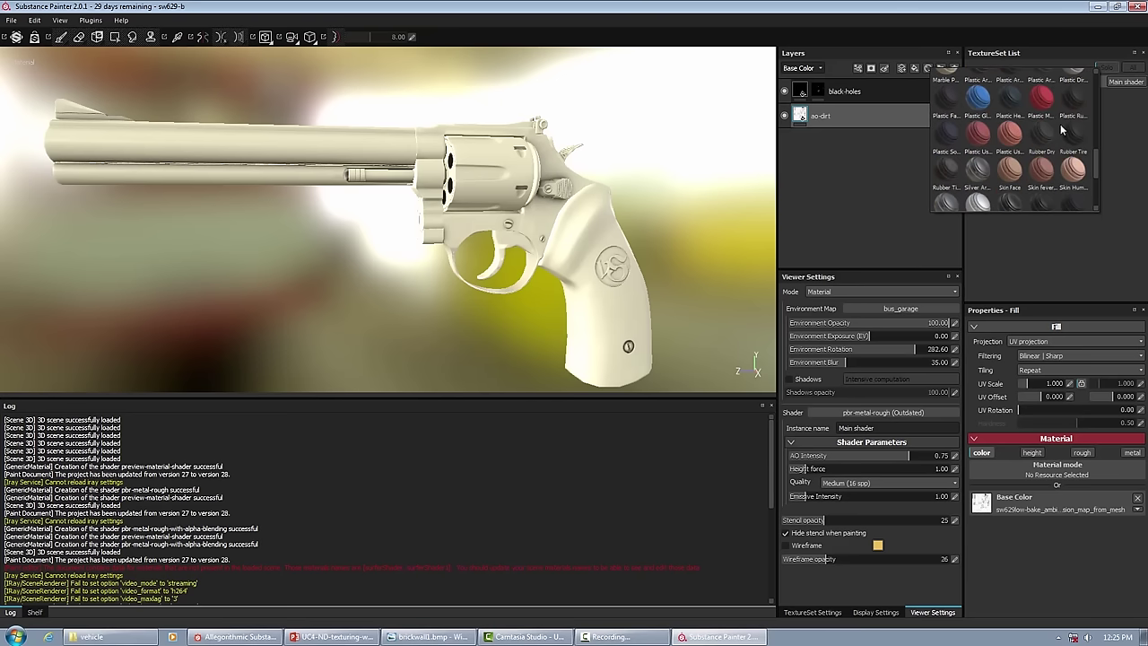
scroll(1064, 133, down, 3)
drag(1064, 133, 956, 135)
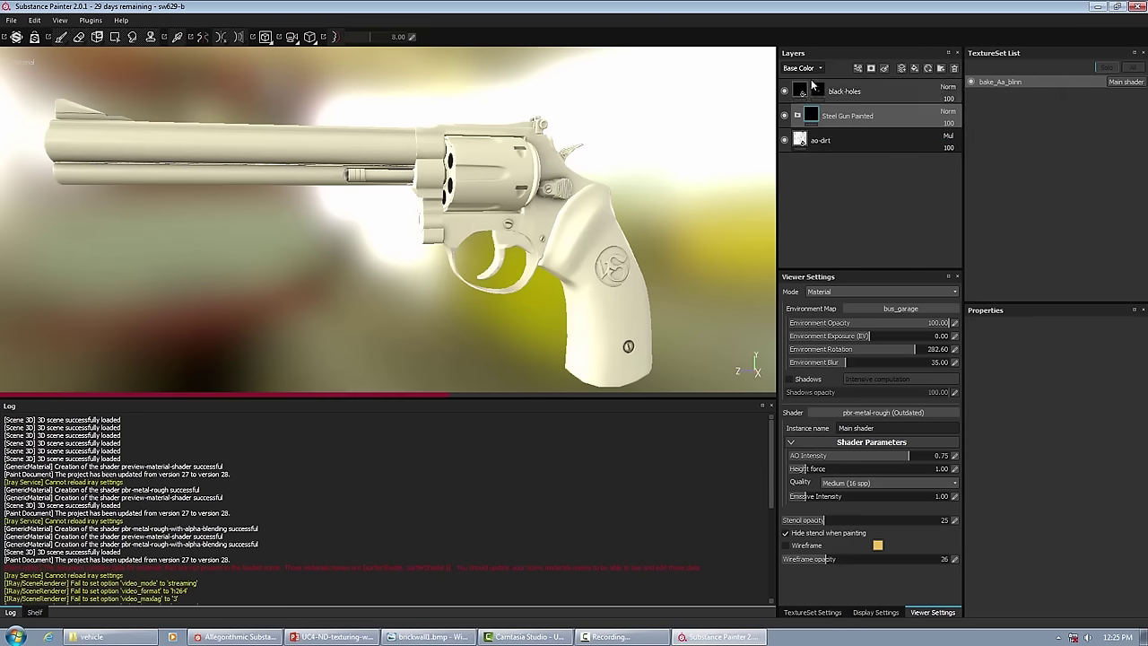
alt+drag(398, 200, 499, 214)
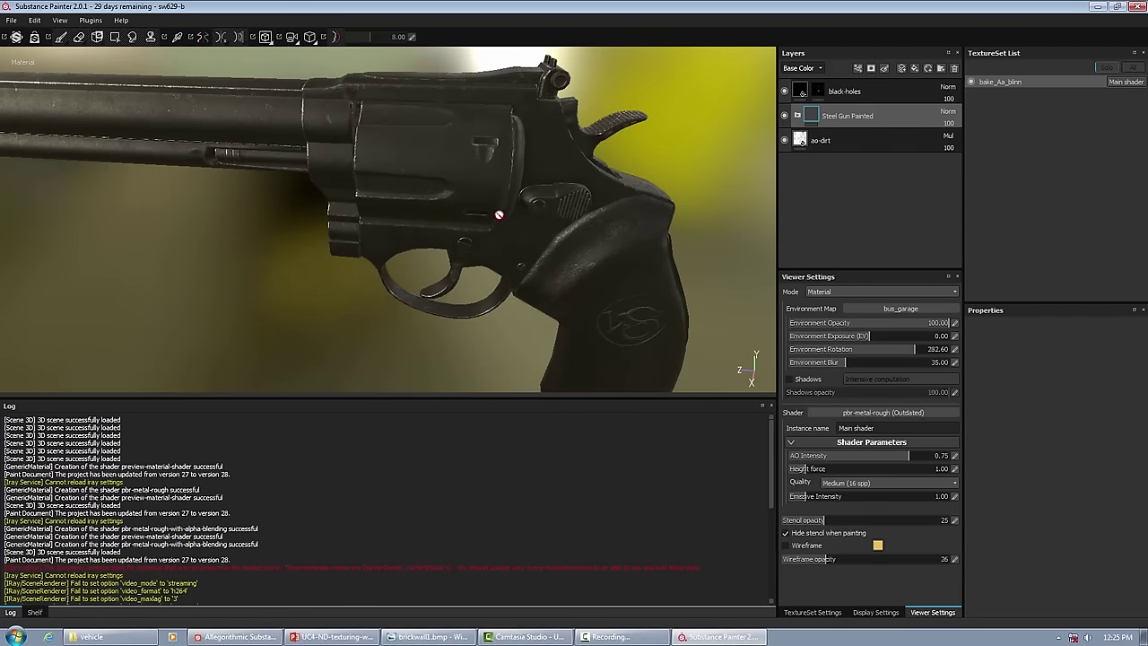
alt+drag(248, 185, 320, 147)
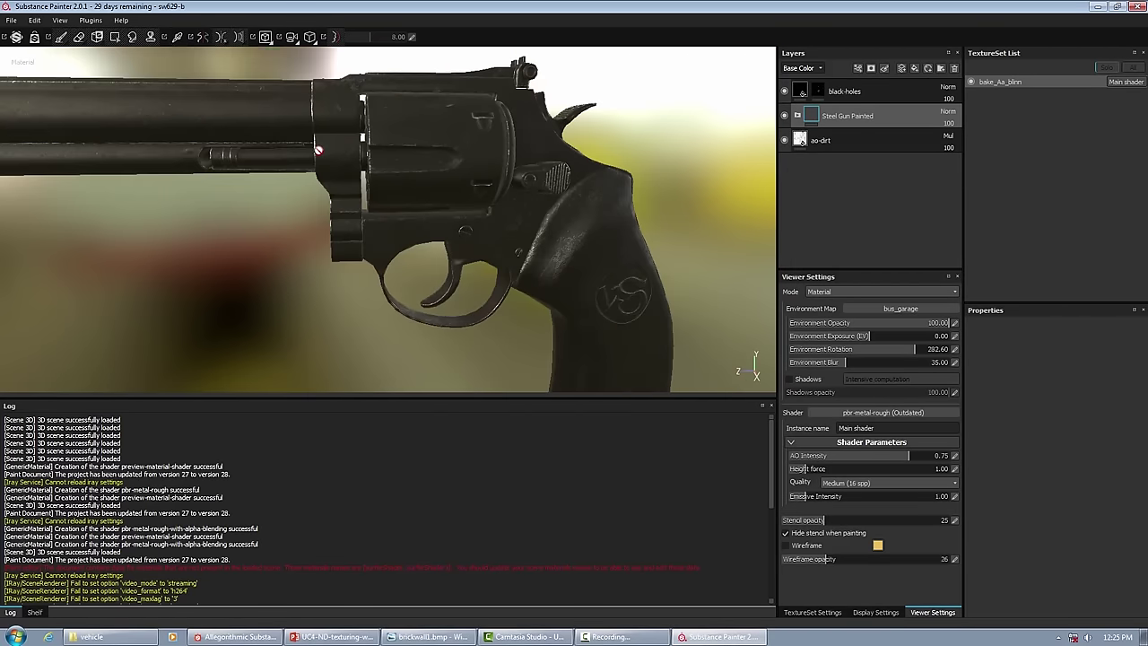
click(798, 116)
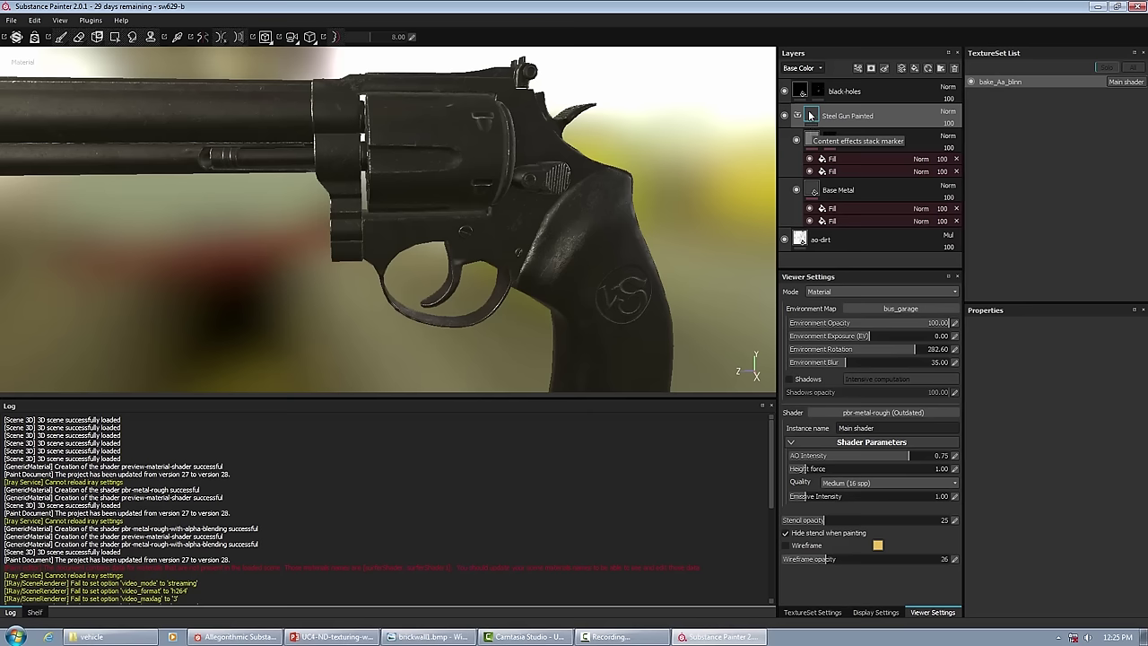
click(829, 141)
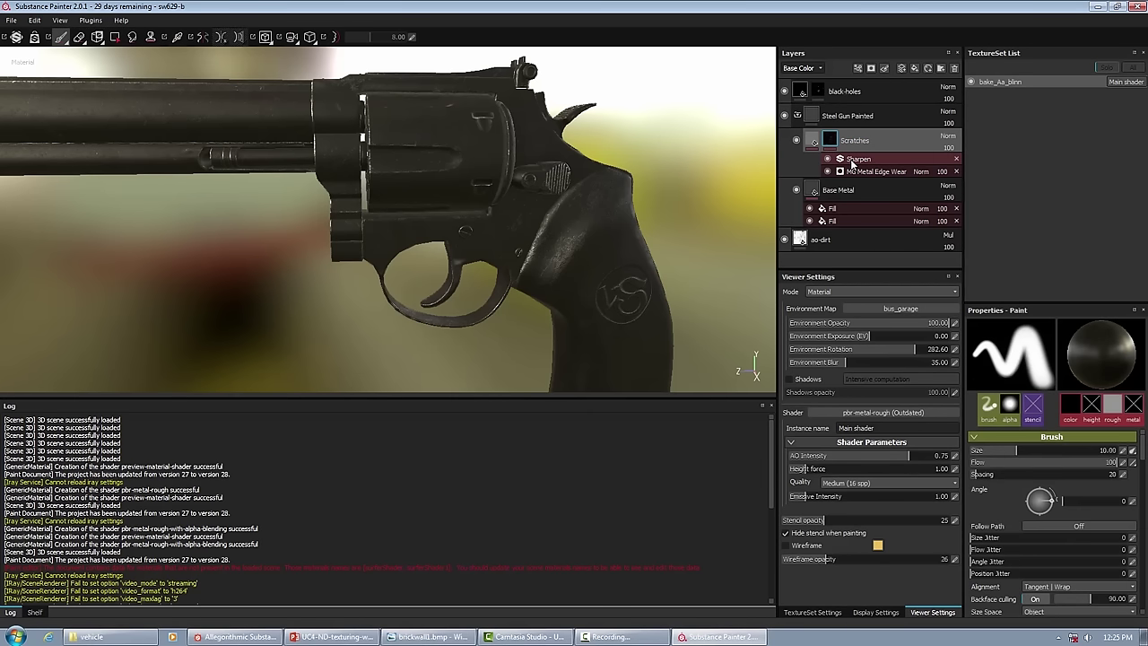
click(854, 160)
click(875, 171)
drag(1060, 403, 1094, 422)
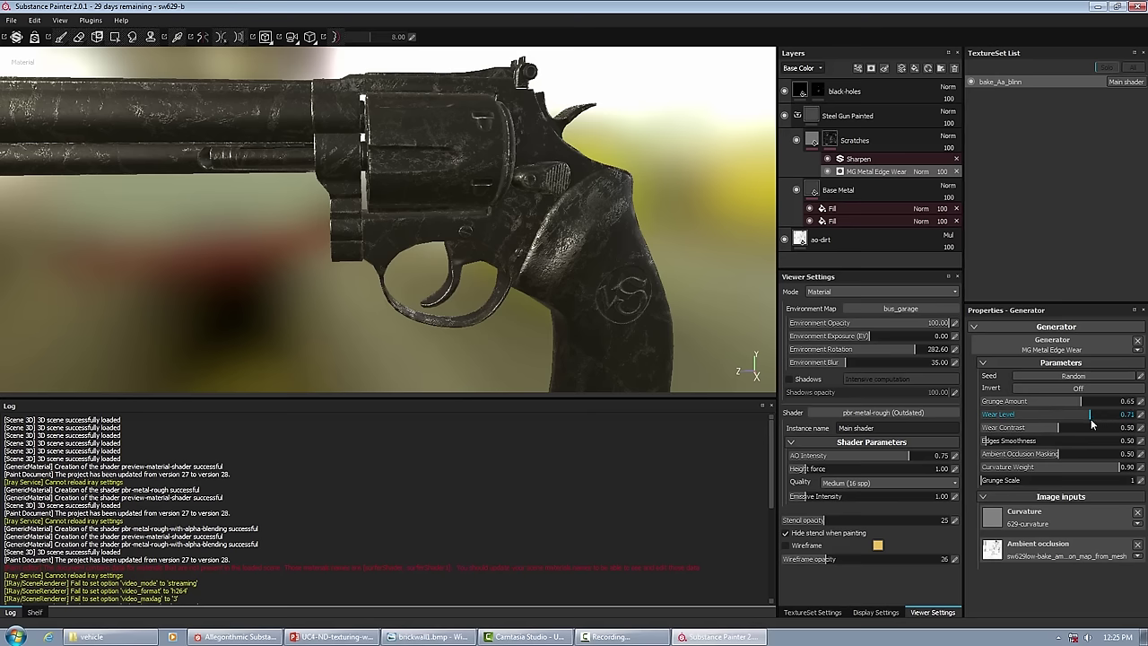
alt+drag(619, 143, 538, 177)
scroll(538, 176, down, 3)
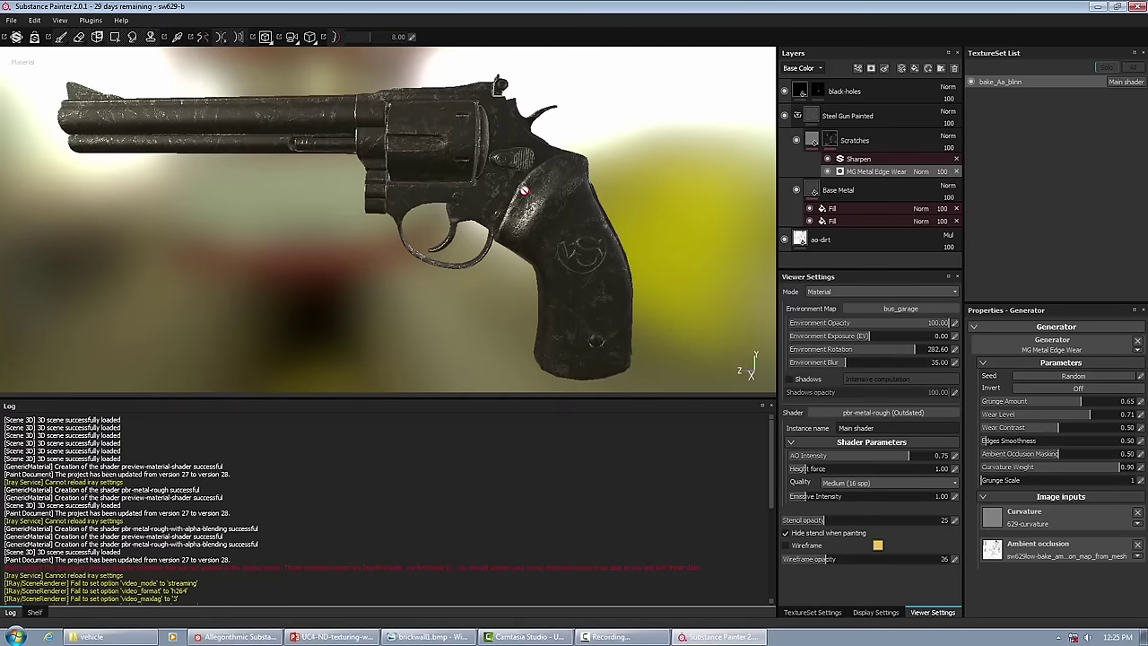
Collapse the Steel Gun Painted folder, browse the smart materials list, then select the ao-dirt layer
click(798, 115)
click(916, 69)
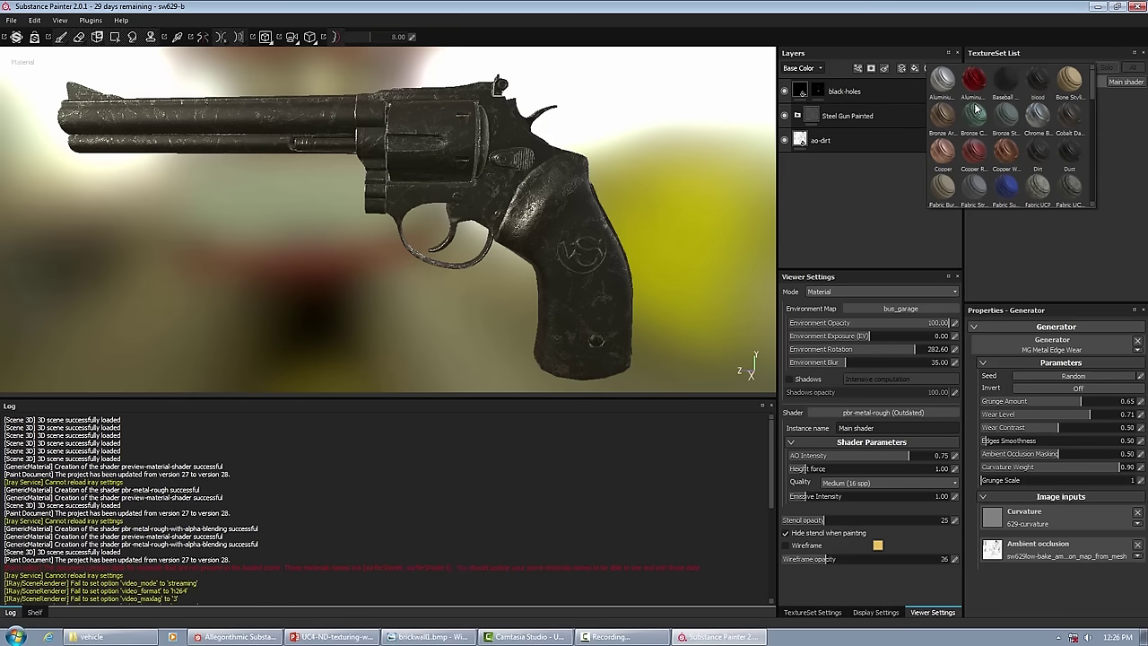
scroll(949, 186, down, 1)
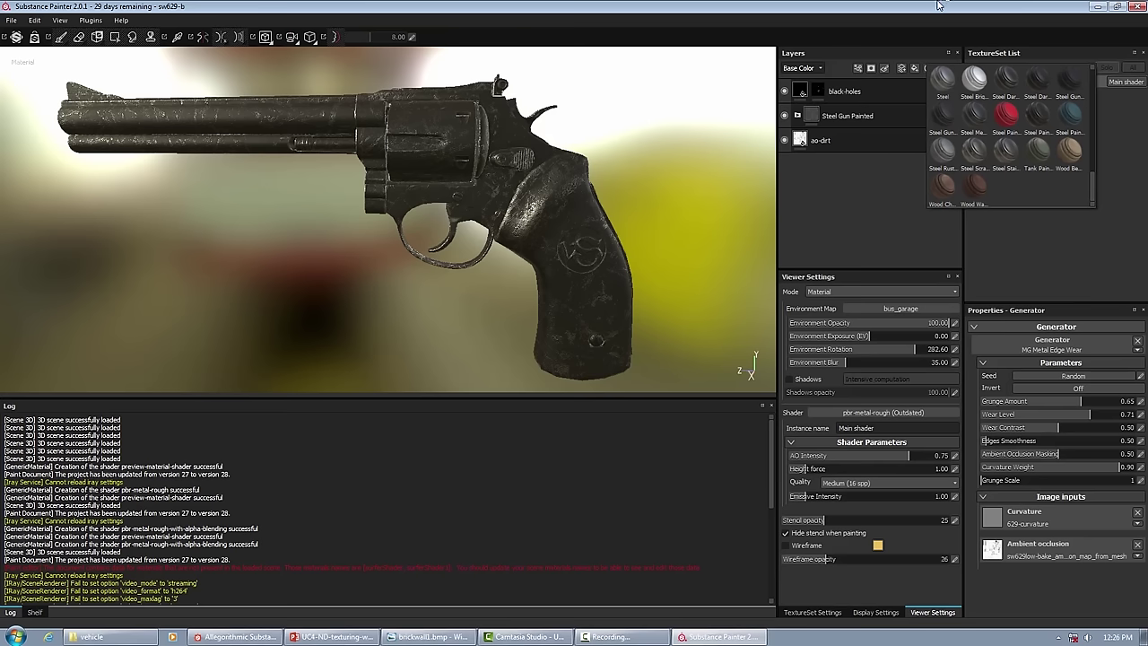
click(906, 141)
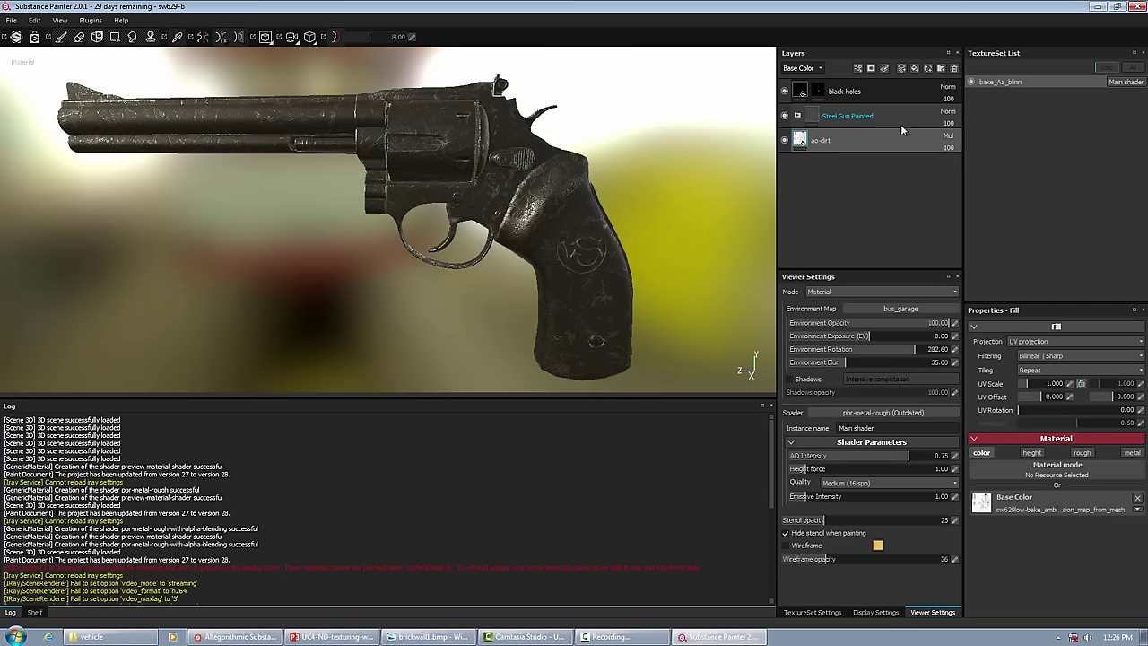
Swap the log for the Shelf panel, filter it to WOOD, and drag the wood material to the top of the stack
click(71, 21)
click(71, 22)
click(68, 22)
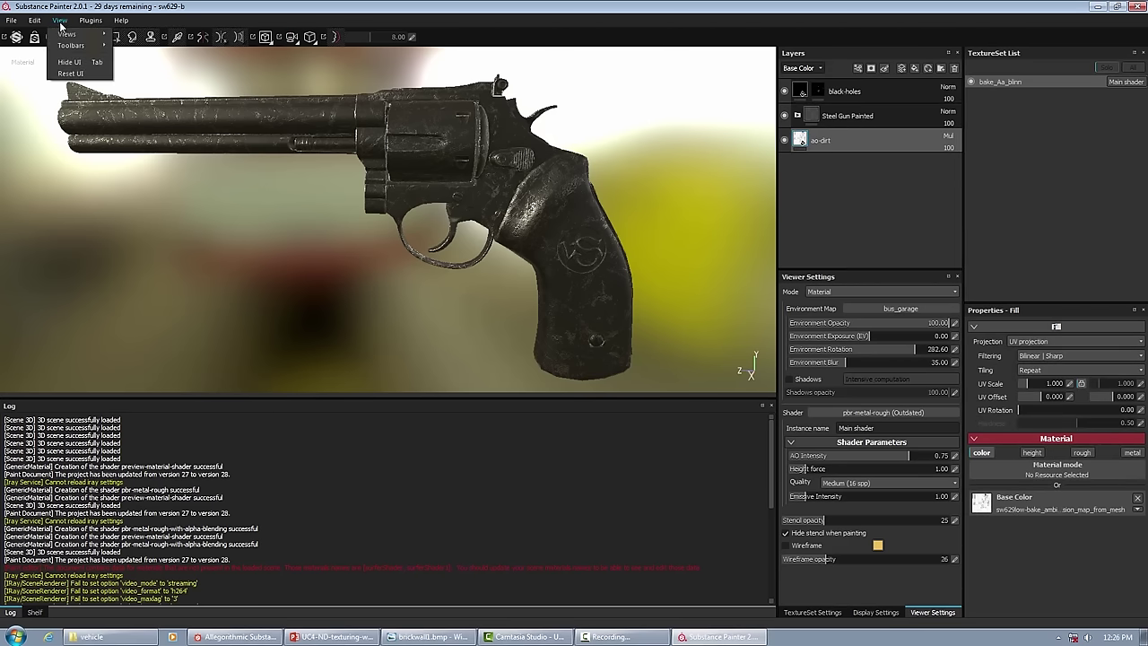
mouse_move(67, 37)
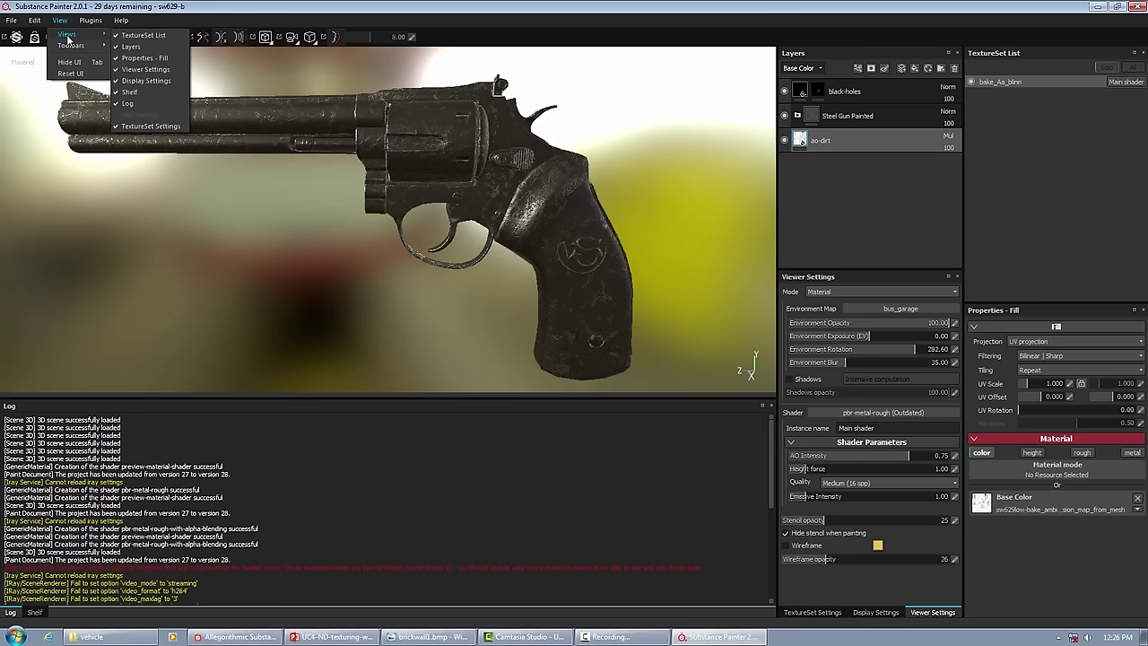
click(35, 614)
click(34, 613)
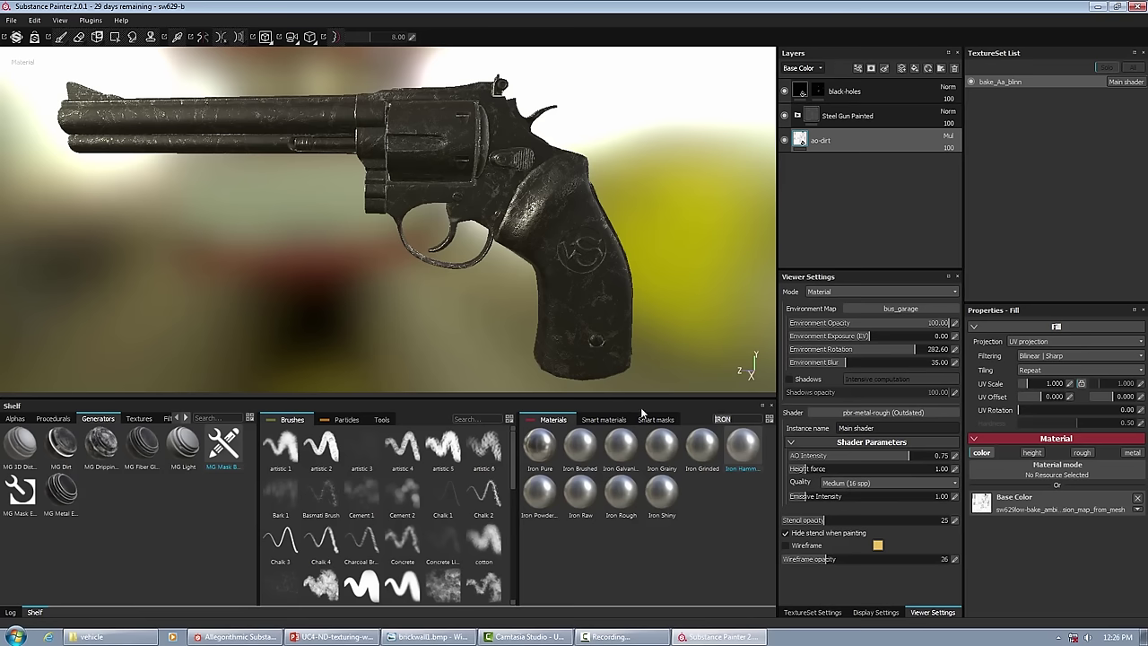
text(WOOD)
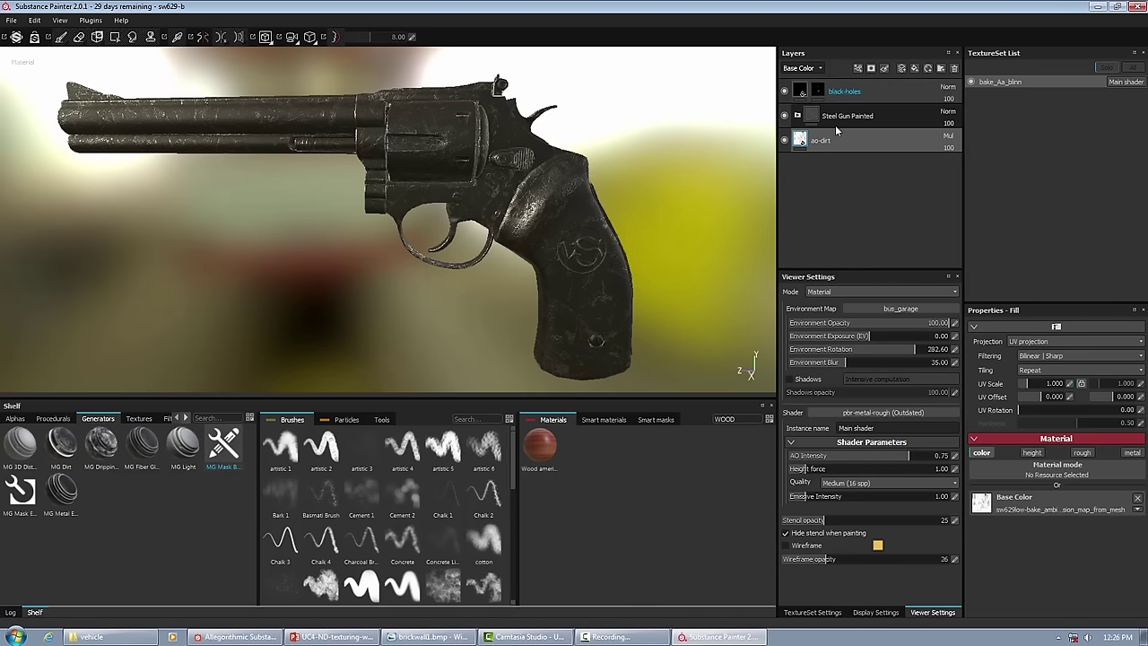
drag(541, 445, 865, 86)
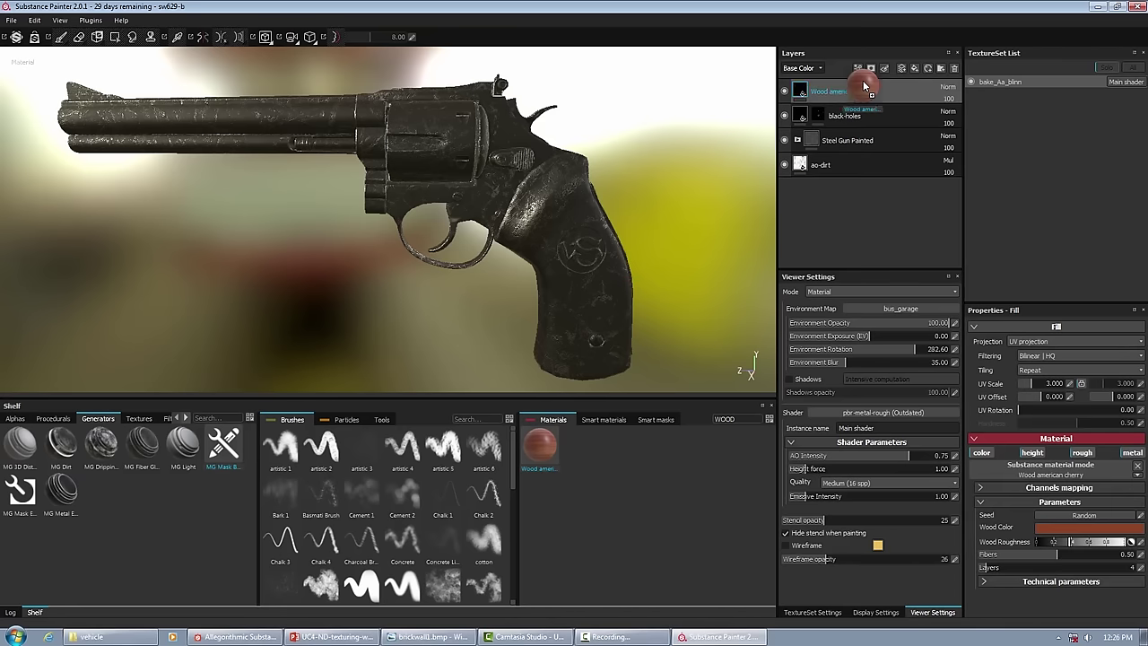
Orbit around the cherry-wood revolver's grip and barrel, then select the Wood american cherry layer
alt+drag(692, 159, 688, 275)
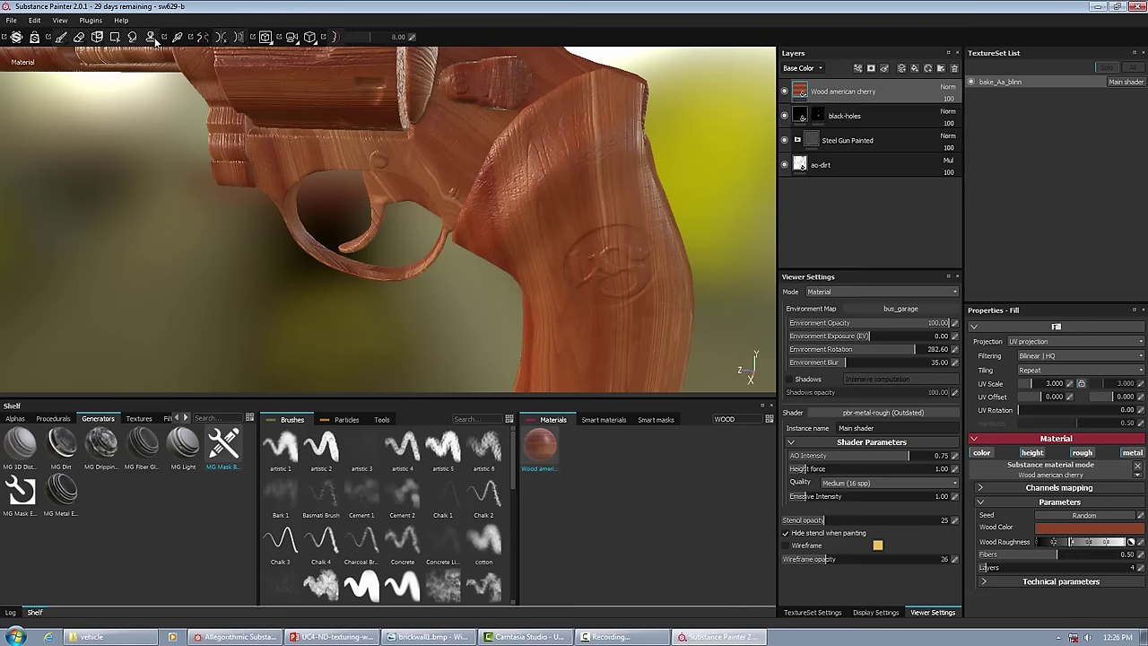
alt+drag(470, 190, 548, 126)
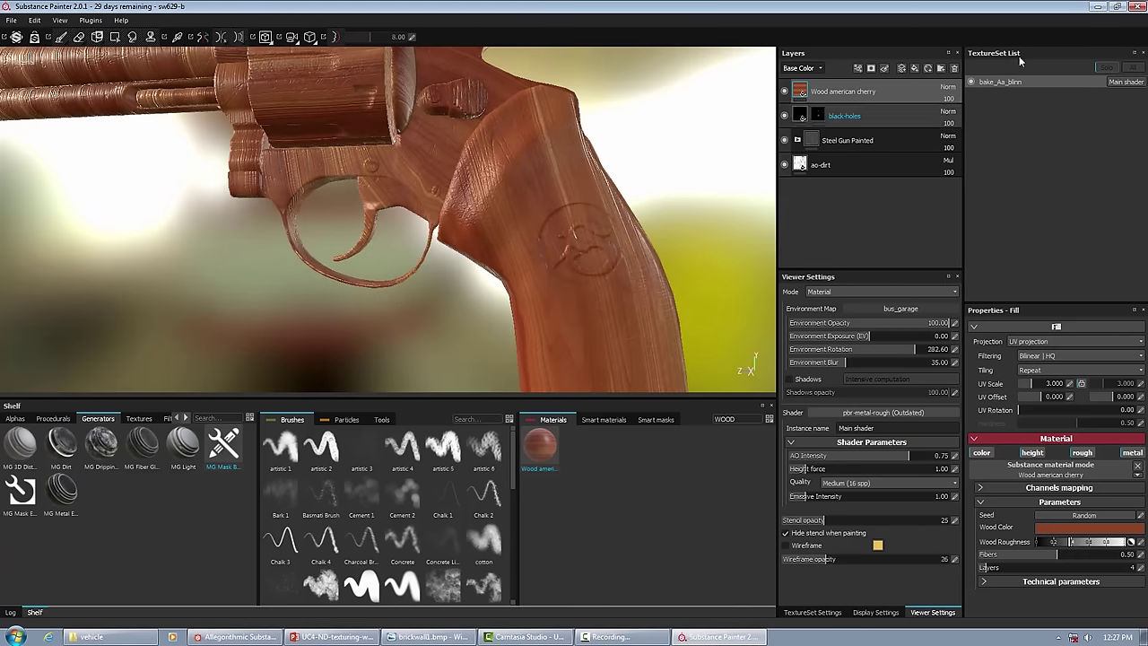
click(867, 92)
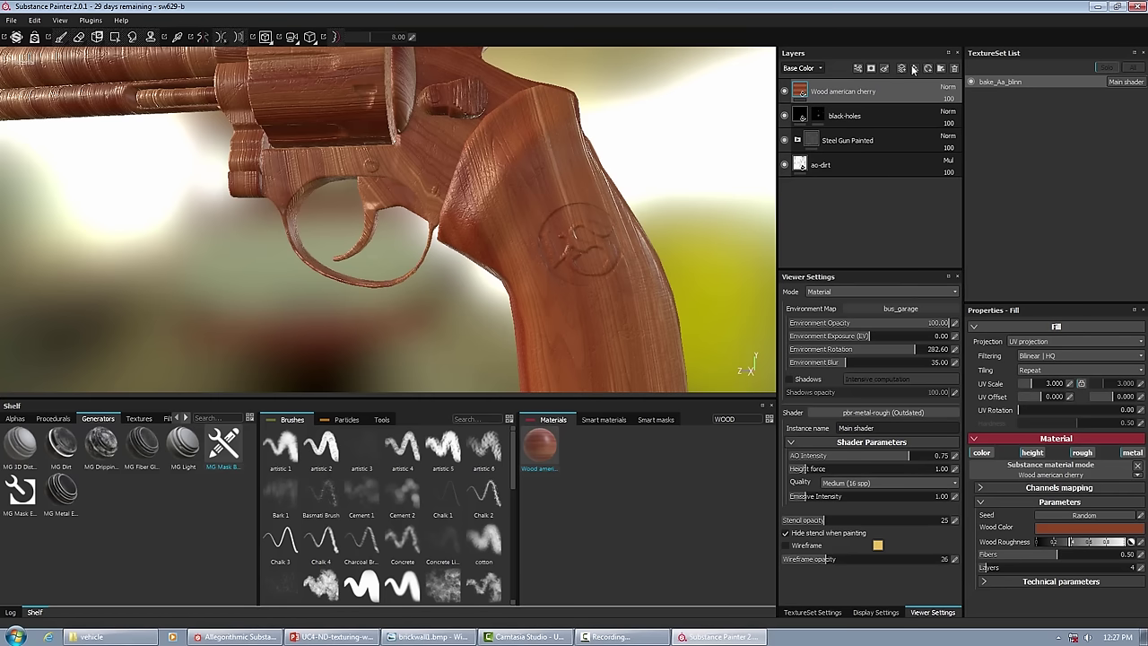
click(902, 69)
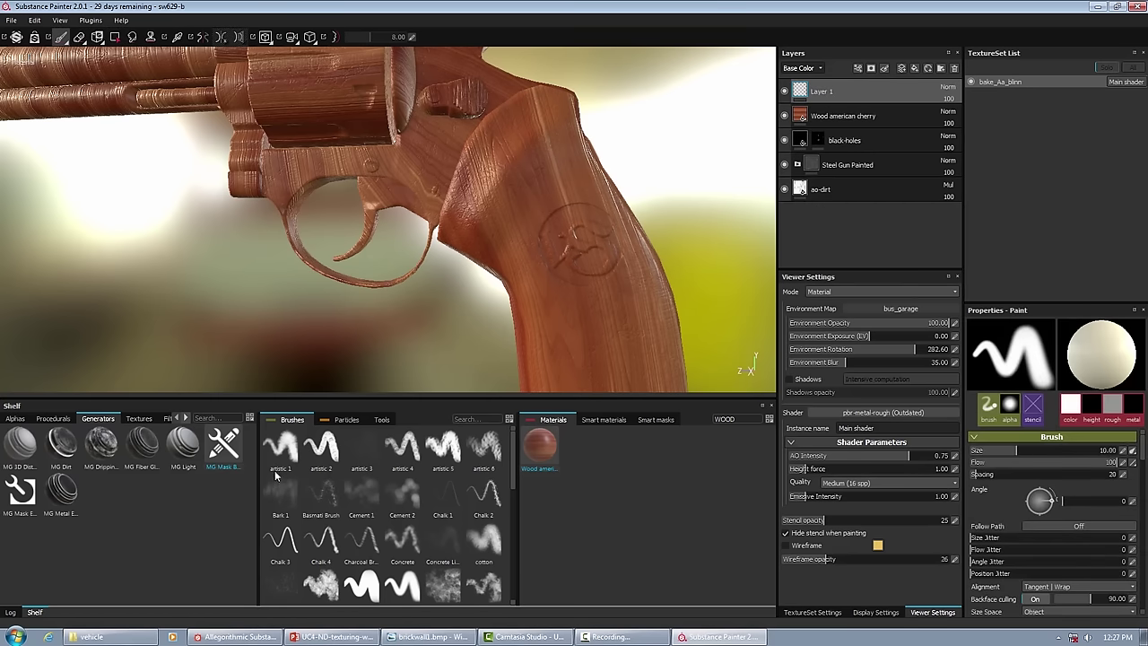
click(323, 447)
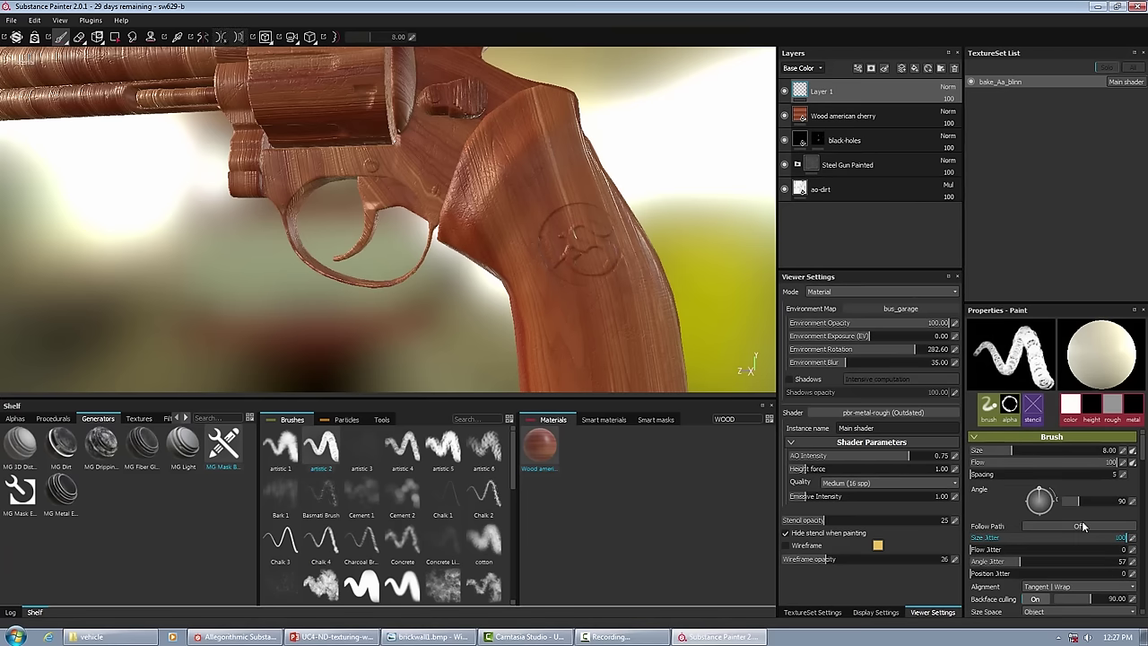
scroll(1067, 529, down, 5)
scroll(1061, 541, down, 3)
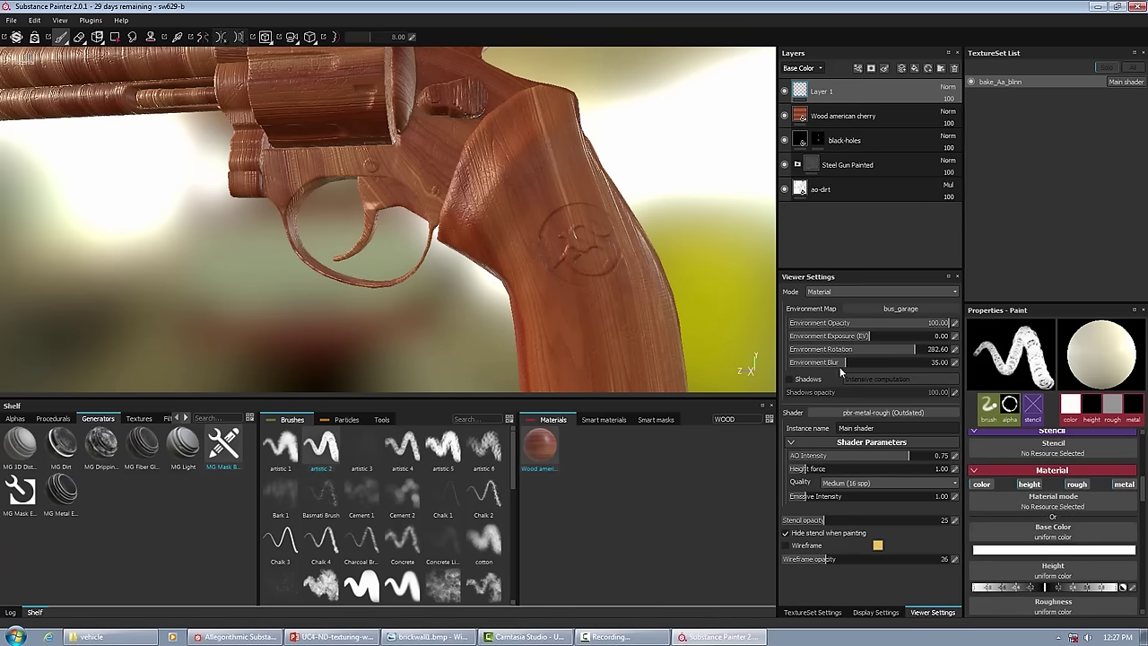
drag(519, 194, 528, 285)
click(133, 37)
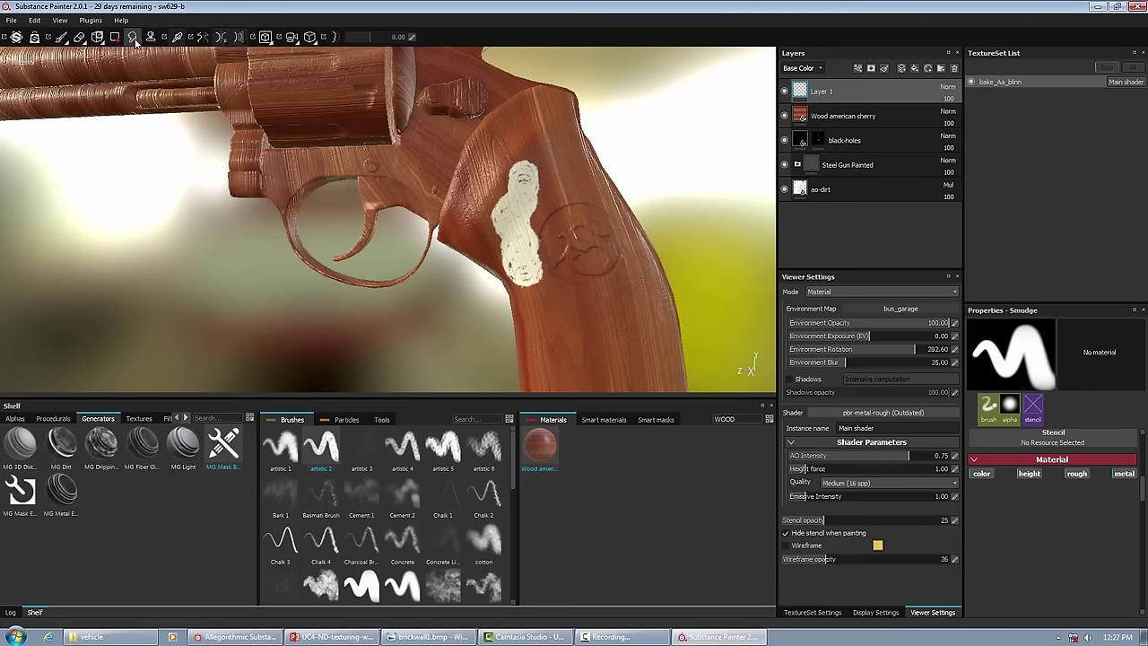
drag(523, 184, 524, 143)
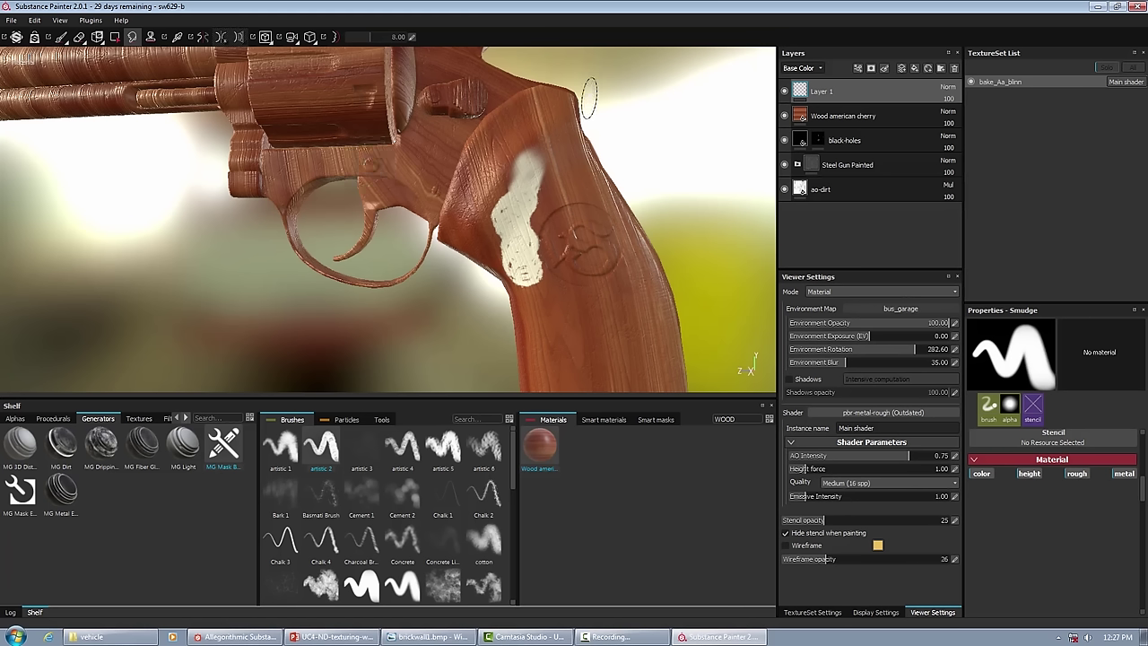
mouse_move(525, 180)
mouse_down()
mouse_move(575, 138)
mouse_move(537, 176)
mouse_move(555, 162)
mouse_move(561, 184)
mouse_move(533, 205)
mouse_move(602, 173)
mouse_move(551, 214)
mouse_move(620, 199)
mouse_move(536, 235)
mouse_up()
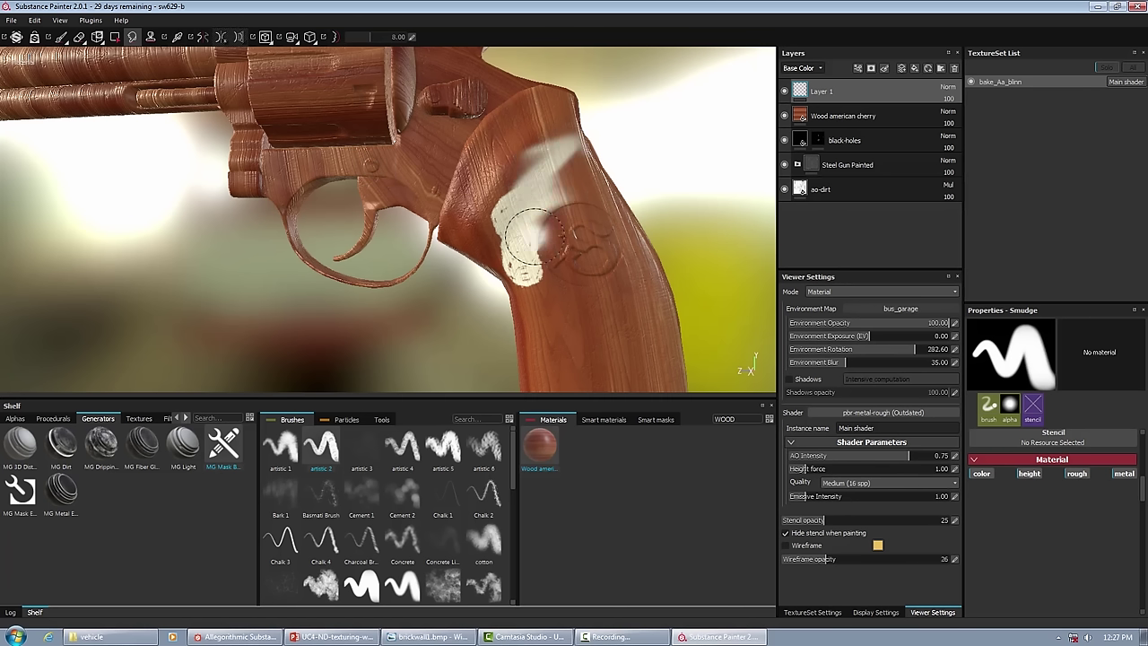
click(150, 37)
mouse_move(529, 269)
mouse_down()
mouse_move(520, 262)
mouse_move(528, 277)
mouse_up()
mouse_move(581, 336)
mouse_down()
mouse_move(620, 310)
mouse_move(618, 332)
mouse_move(629, 337)
mouse_move(639, 310)
mouse_up()
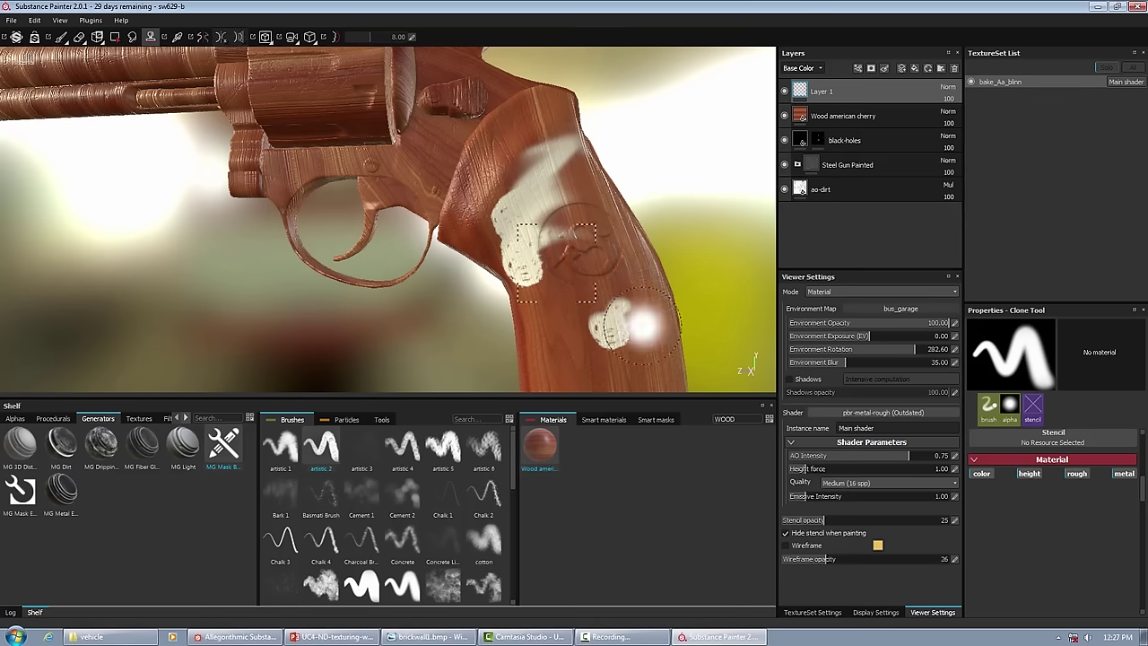
click(955, 69)
alt+drag(485, 135, 407, 174)
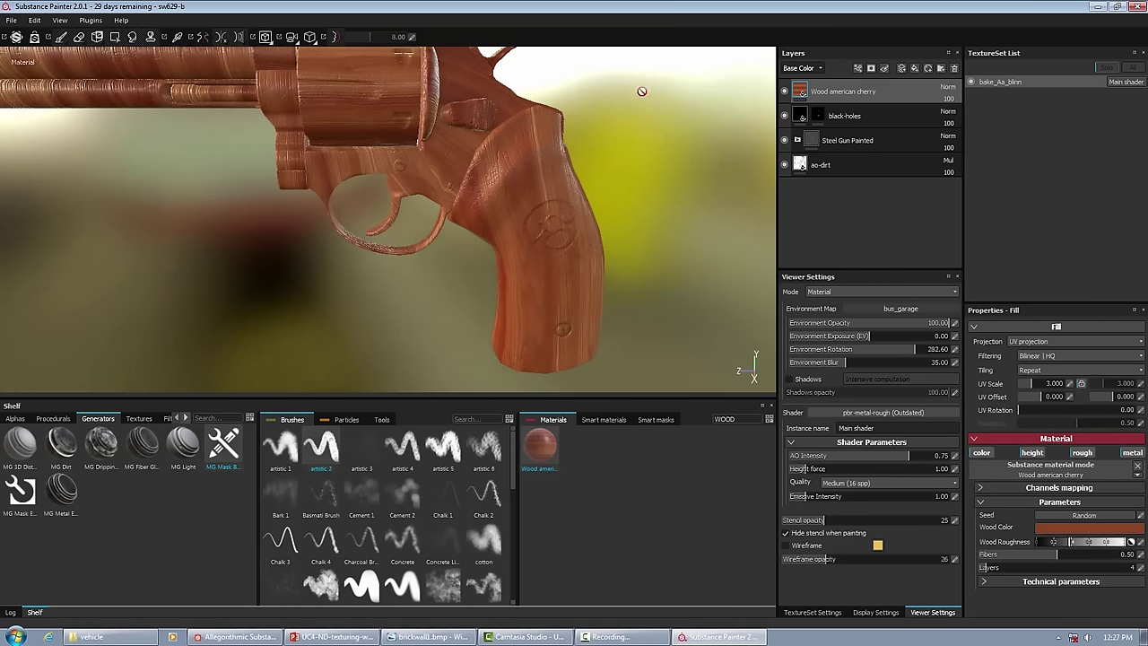
Try a colour-selection mask, then give the wood layer a black mask and paint wood back onto the grip
click(871, 69)
click(898, 117)
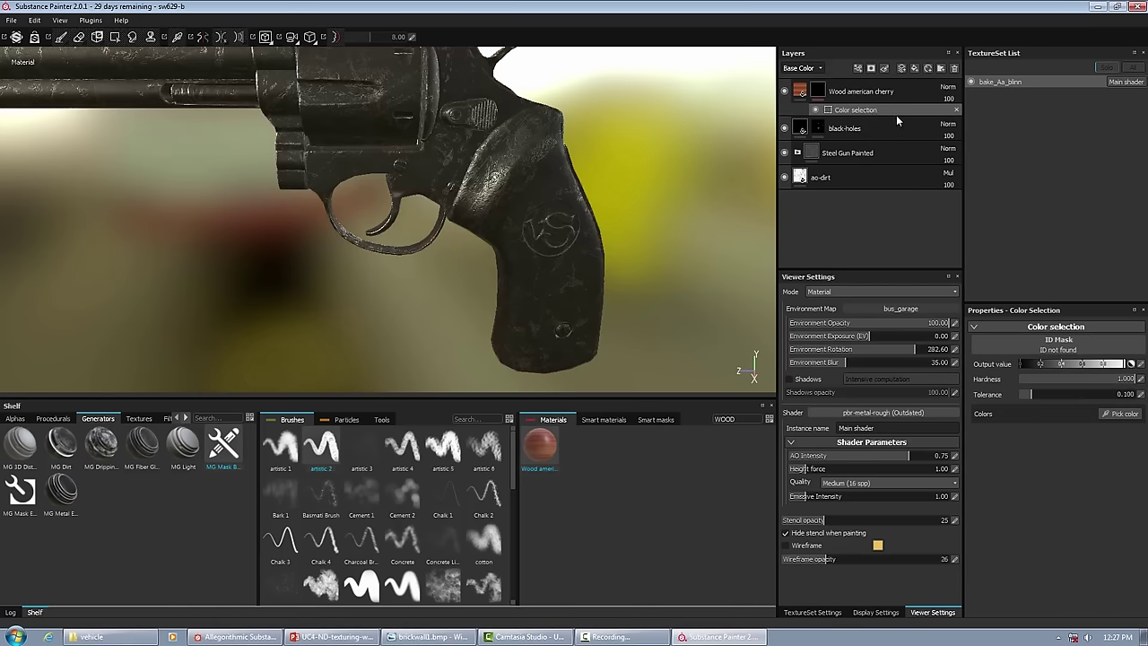
click(1105, 418)
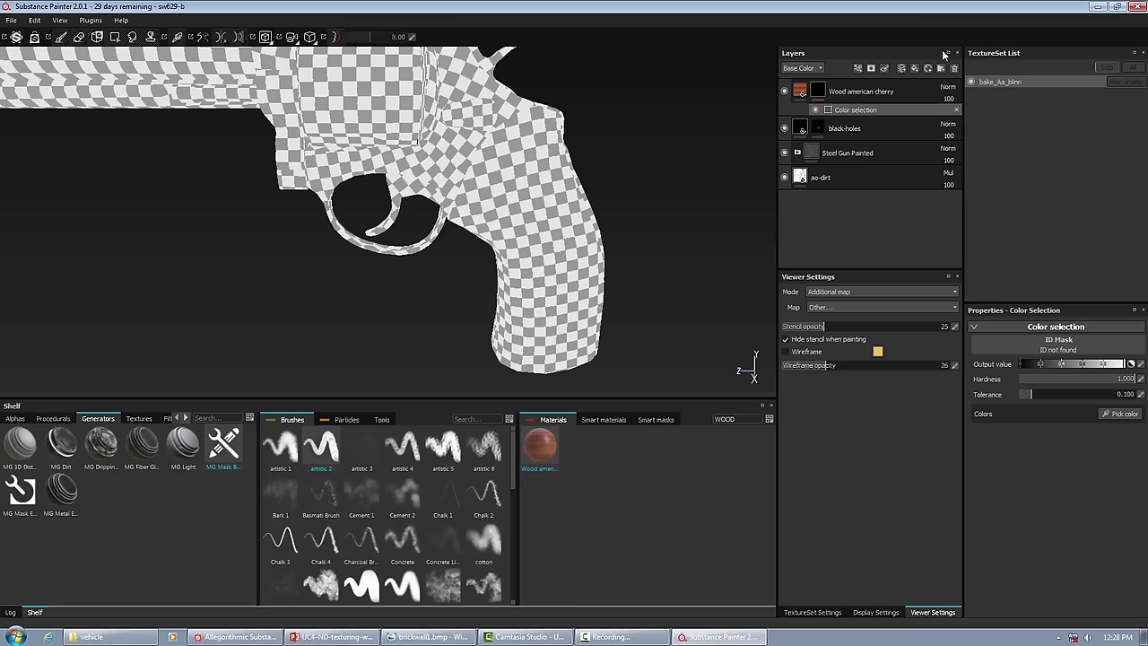
click(956, 110)
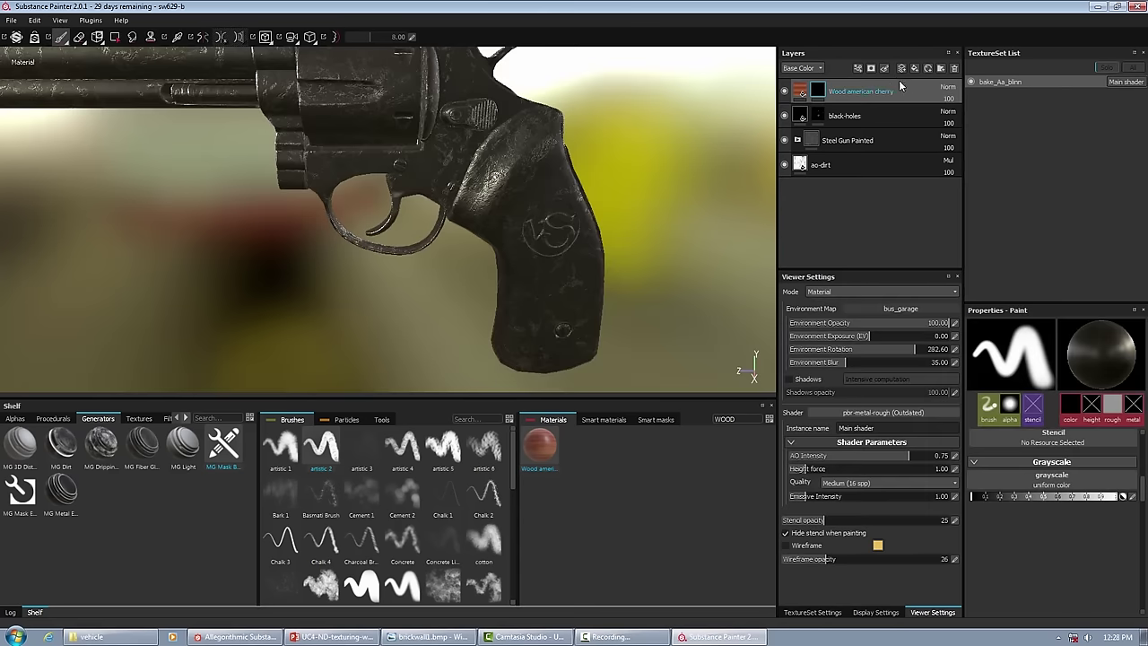
click(871, 69)
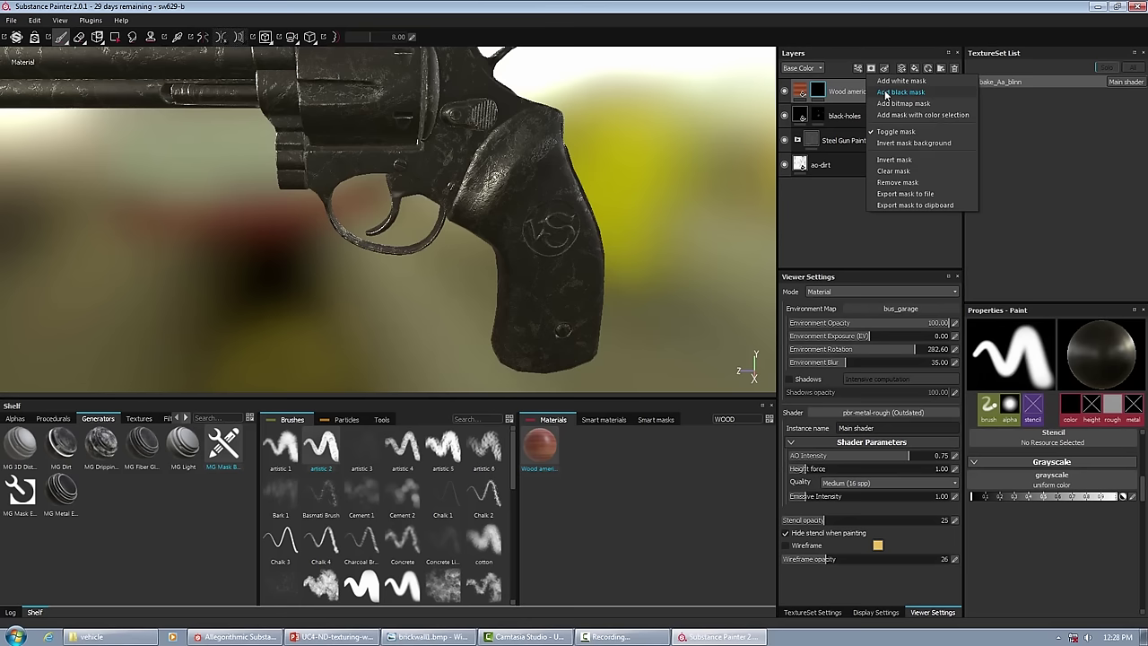
click(886, 94)
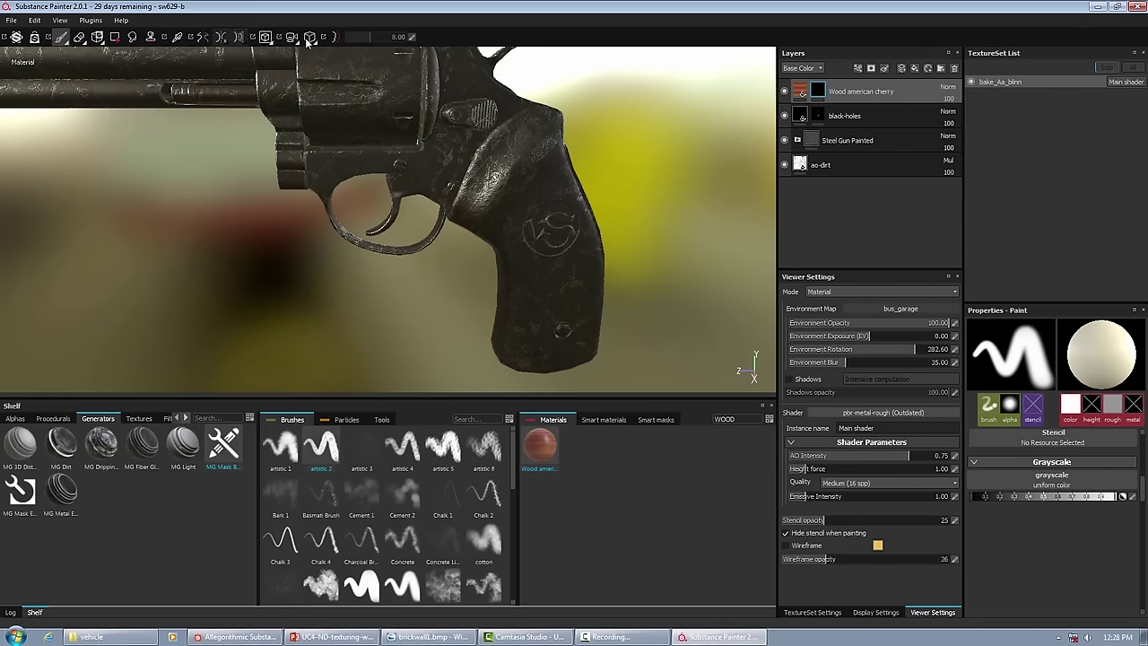
mouse_move(546, 185)
mouse_down()
mouse_move(526, 225)
mouse_move(546, 205)
mouse_move(538, 199)
mouse_up()
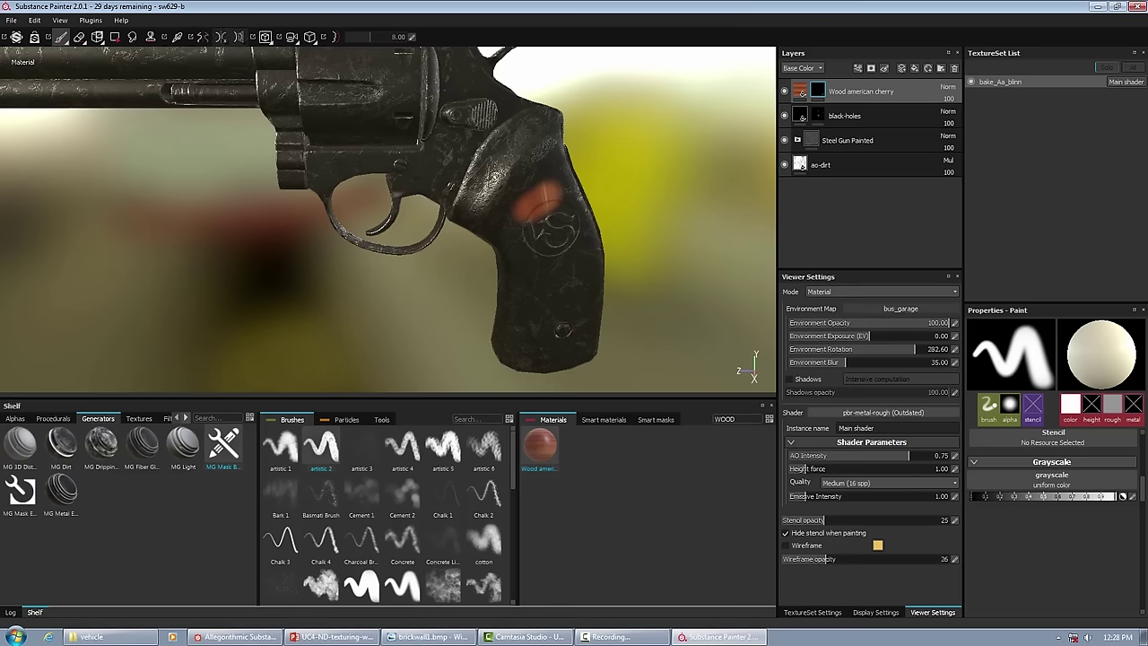
mouse_move(555, 205)
mouse_down()
mouse_move(531, 229)
mouse_move(557, 245)
mouse_move(543, 325)
mouse_move(579, 357)
mouse_up()
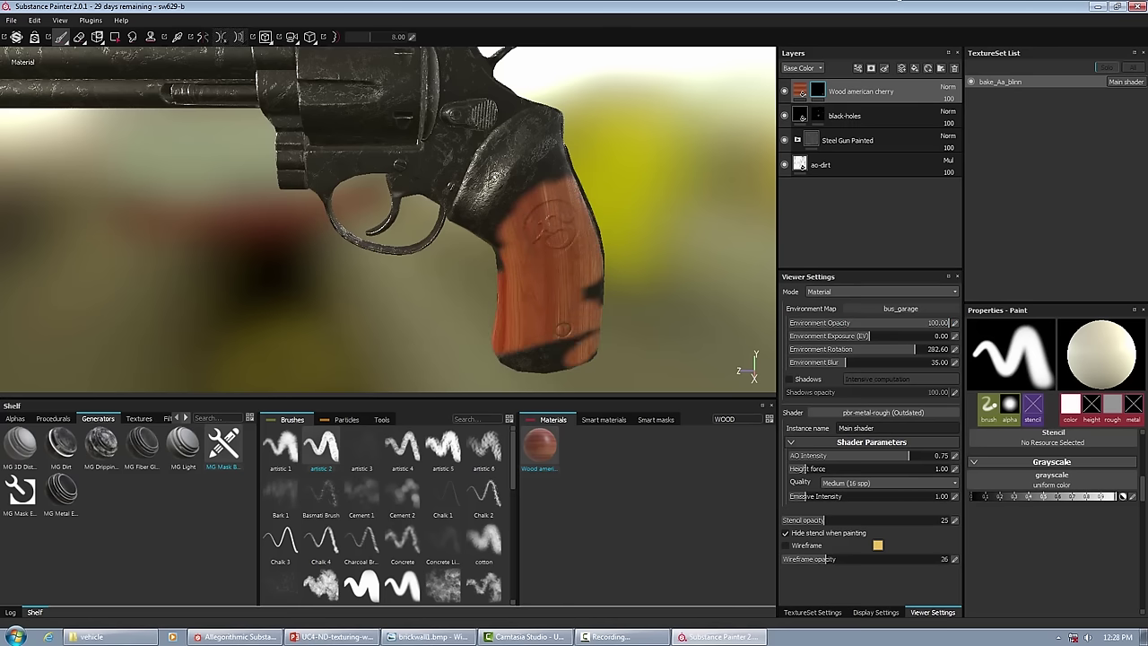
Fill the grip with wood on the mask using Polygon Fill, ending in UV chunk mode
click(818, 91)
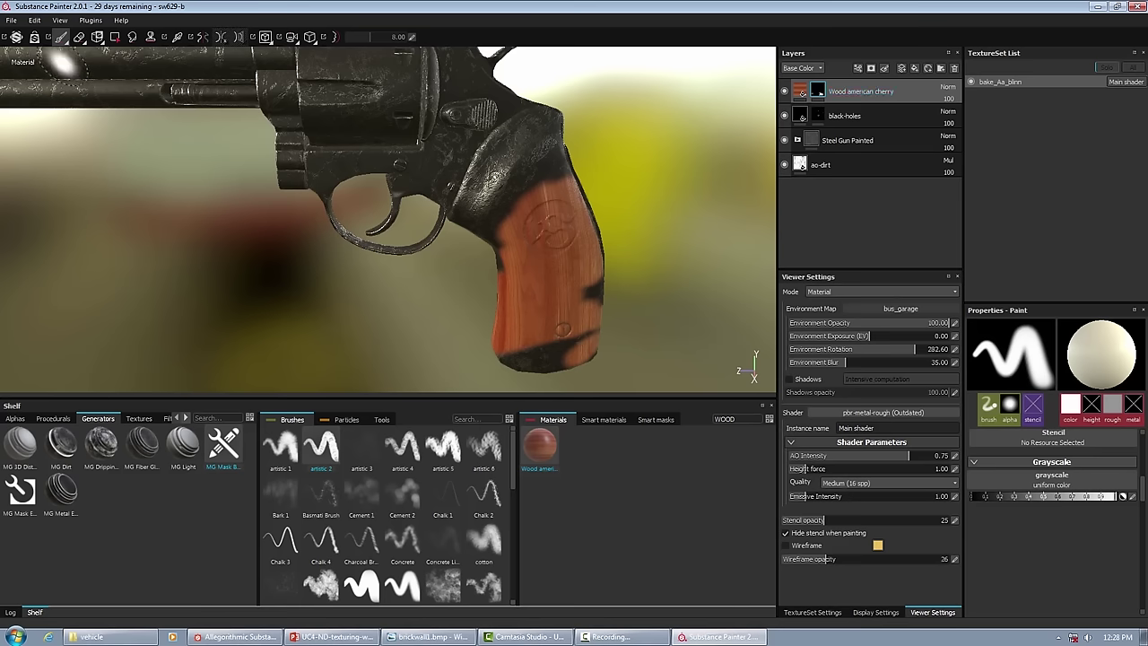
click(115, 39)
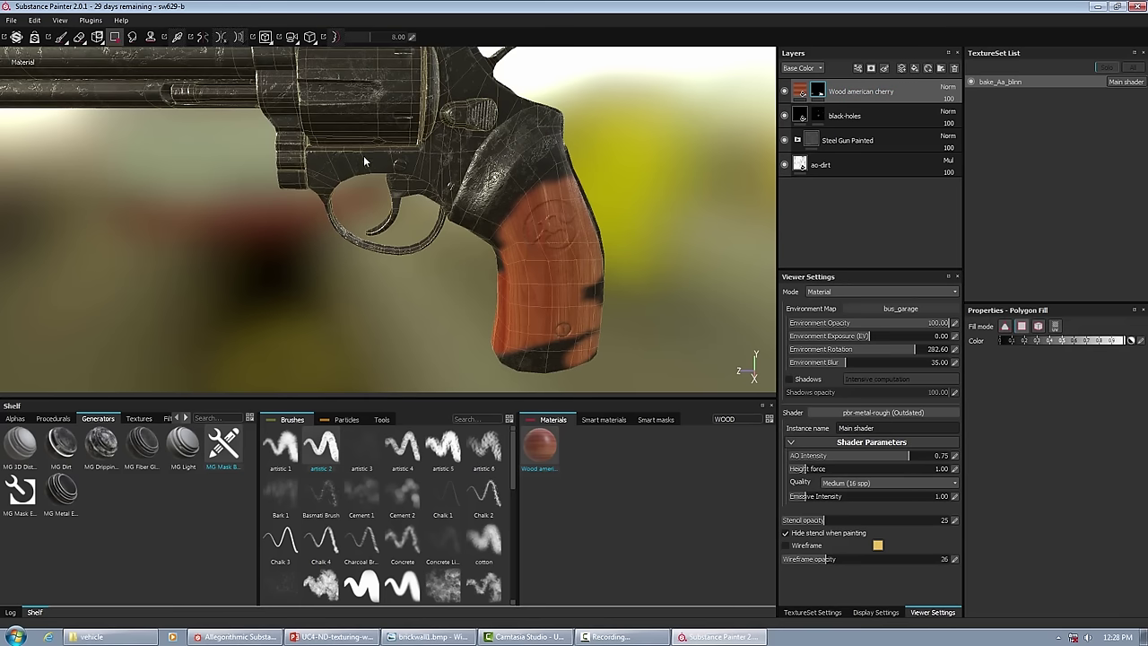
click(1039, 327)
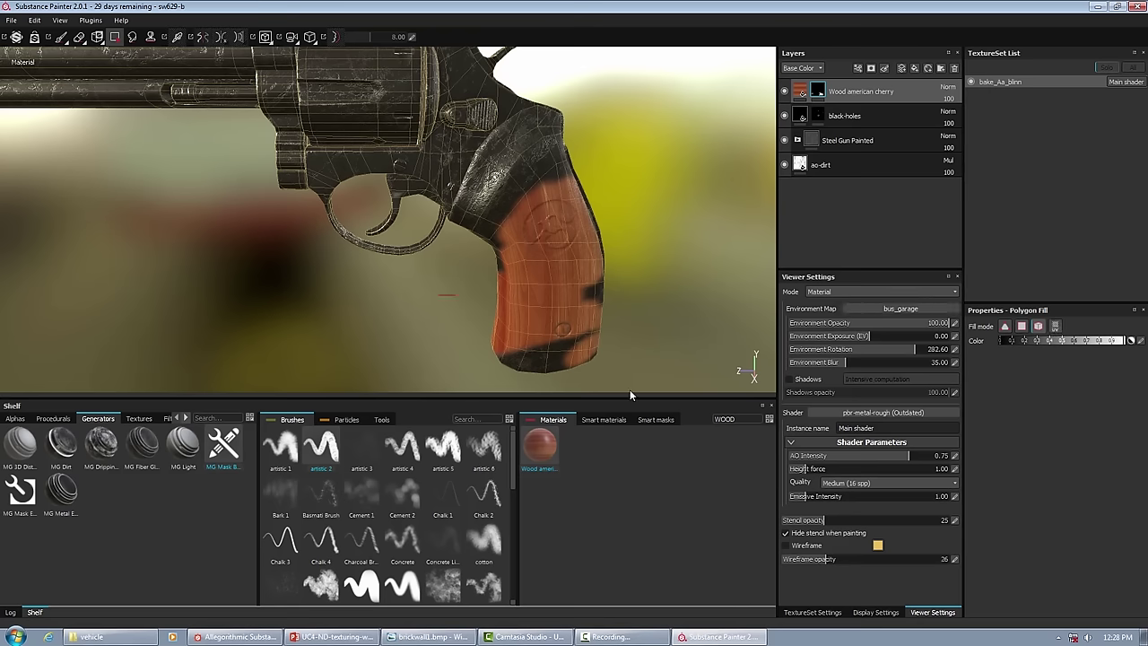
click(525, 269)
alt+drag(496, 145, 610, 160)
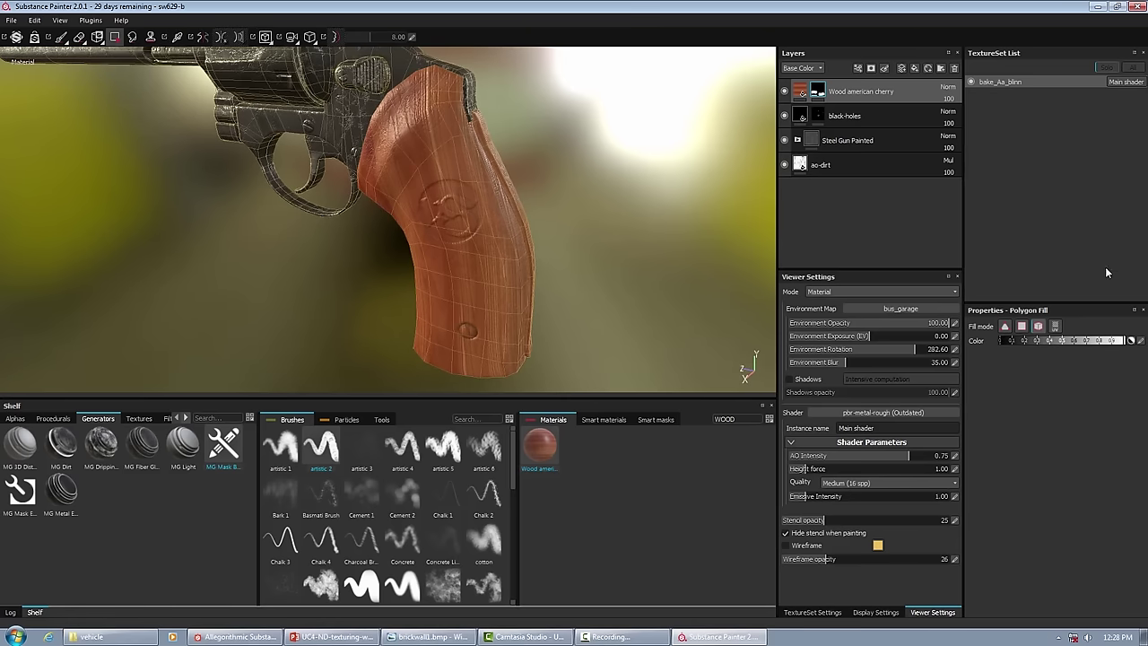
click(1057, 326)
Switch to the 3D/2D split view and centre the grip's UV island
click(309, 38)
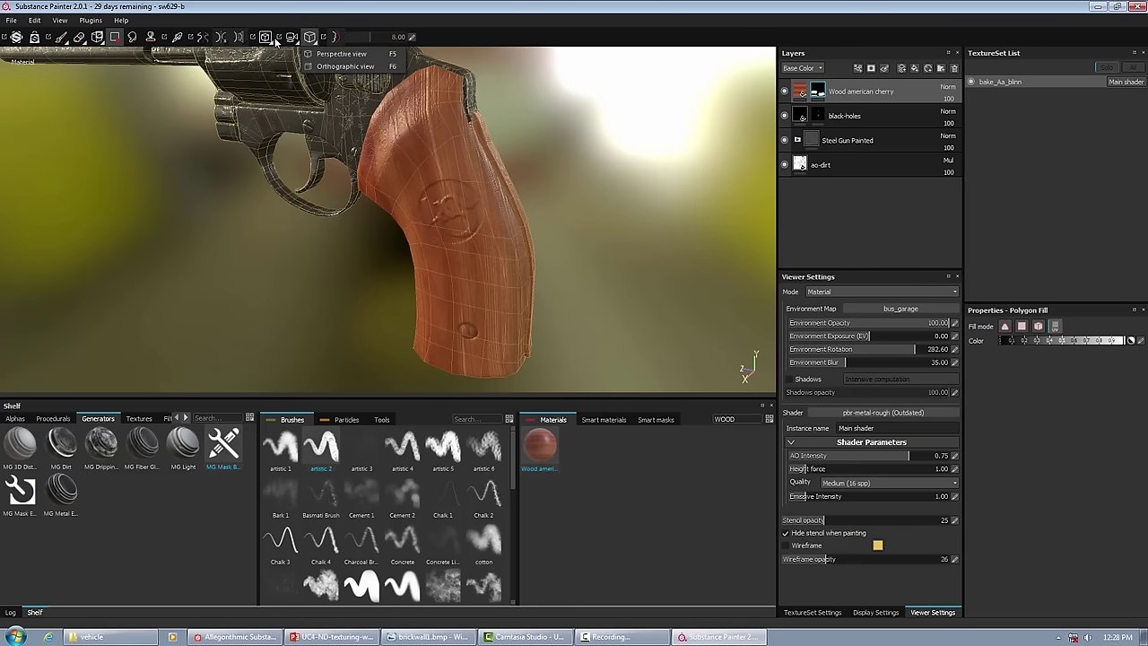
click(269, 38)
click(282, 59)
scroll(391, 287, down, 5)
middle_drag(391, 287, 472, 271)
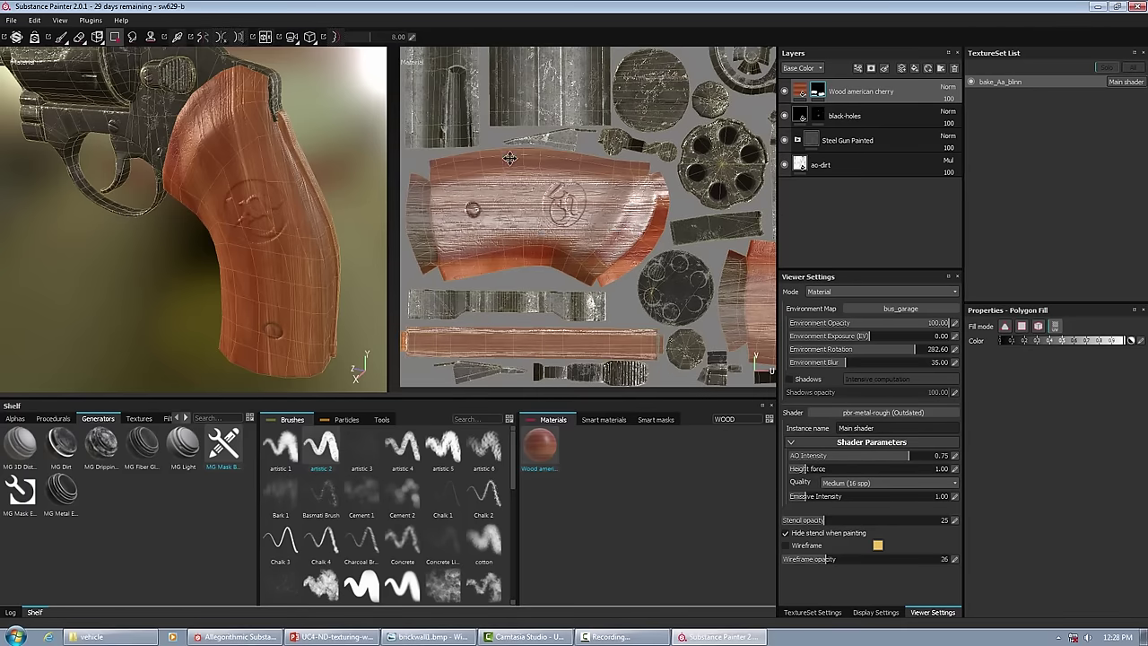
Remove wood from the grip's main face in another fill mode, refill it in UV chunk mode, then undo
scroll(509, 158, up, 3)
alt+drag(36, 156, 98, 159)
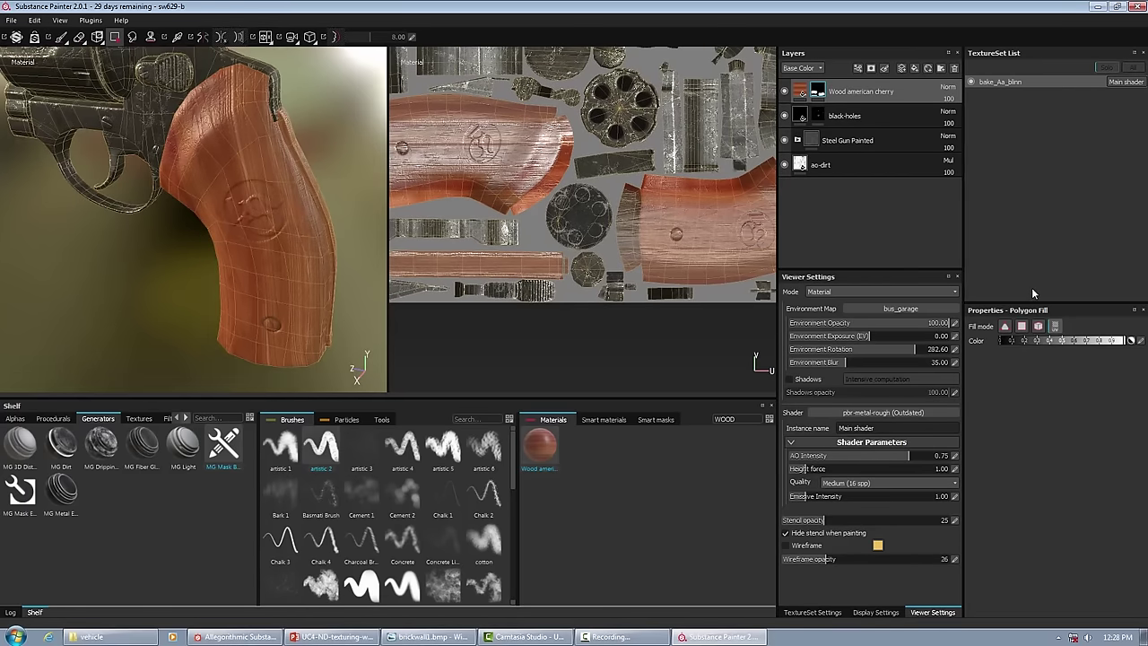
click(1038, 325)
click(242, 323)
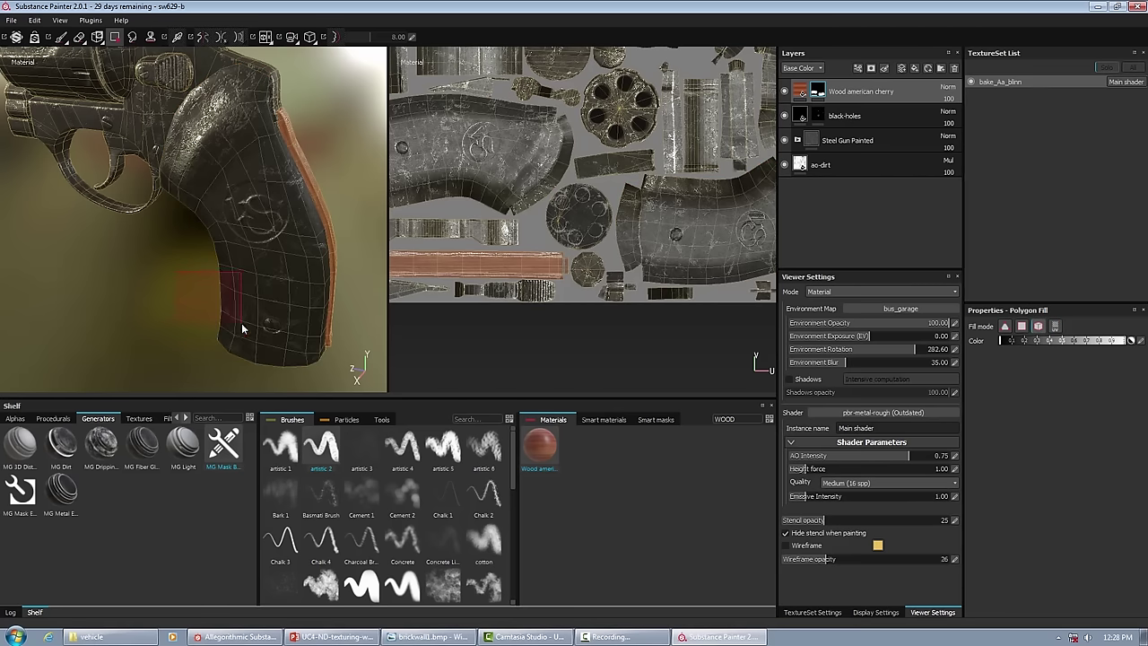
click(1056, 326)
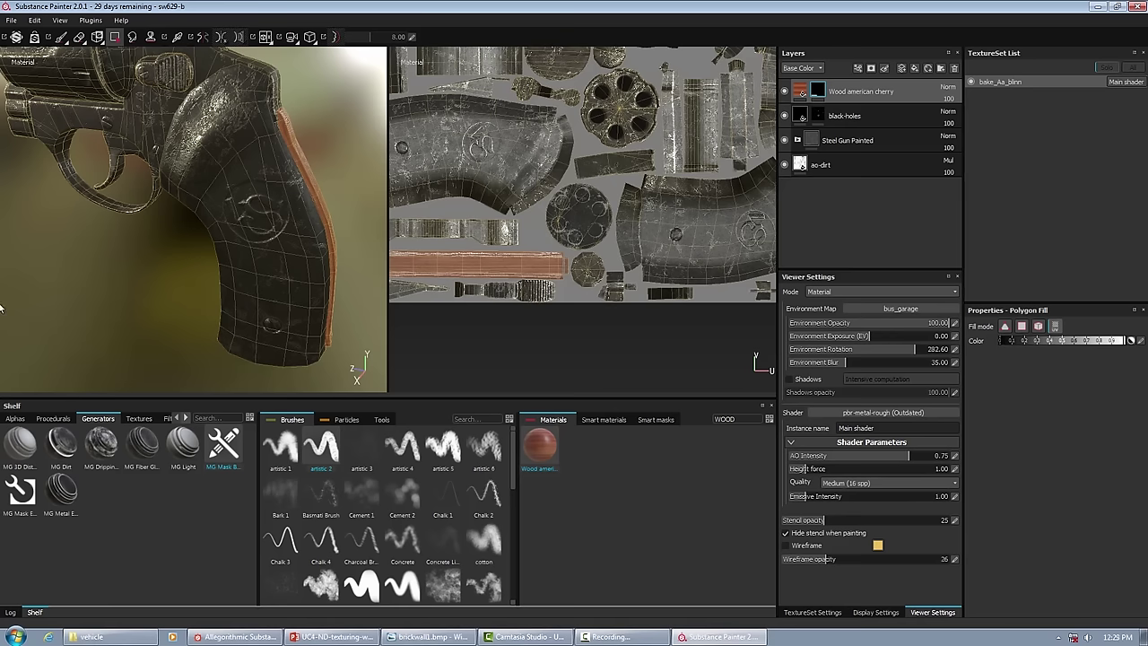
click(223, 330)
alt+drag(223, 330, 212, 249)
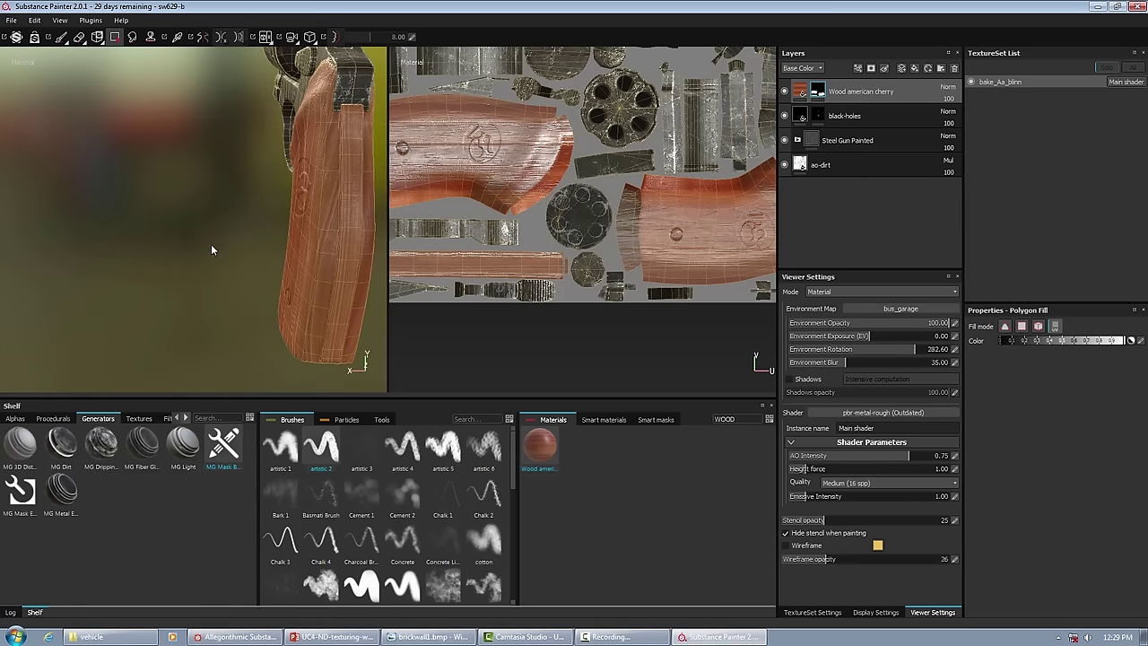
key(ctrl+z)
Re-fill the grip's front and rear faces with the cherry wood
click(287, 250)
alt+drag(269, 230, 218, 233)
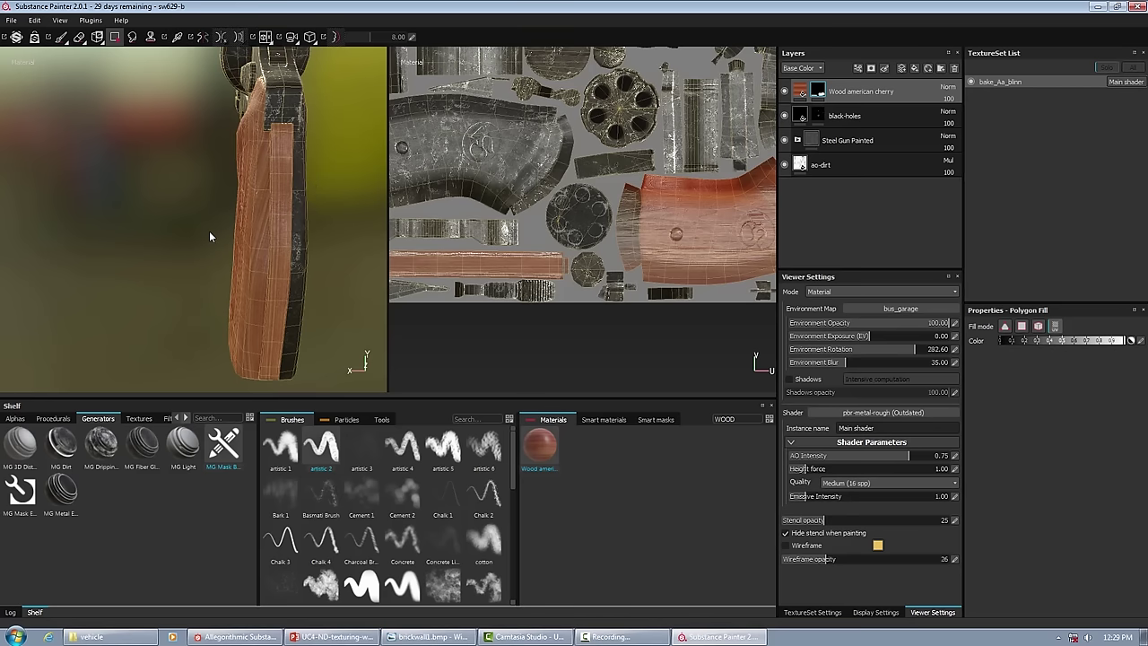
alt+drag(208, 241, 165, 227)
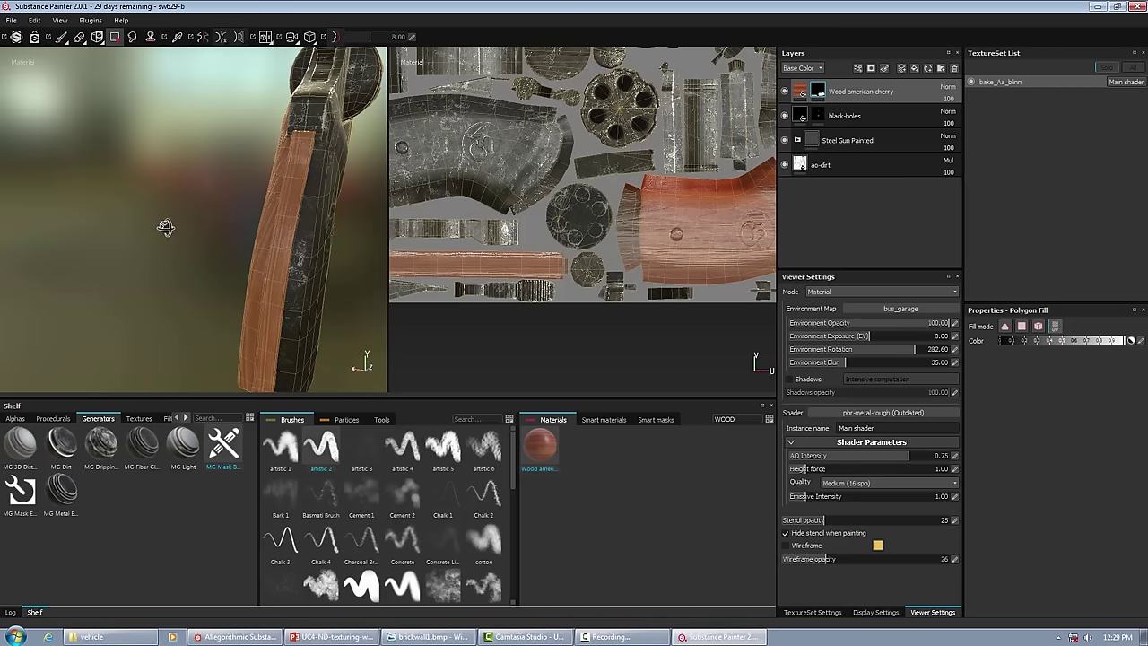
click(311, 303)
alt+drag(336, 313, 210, 195)
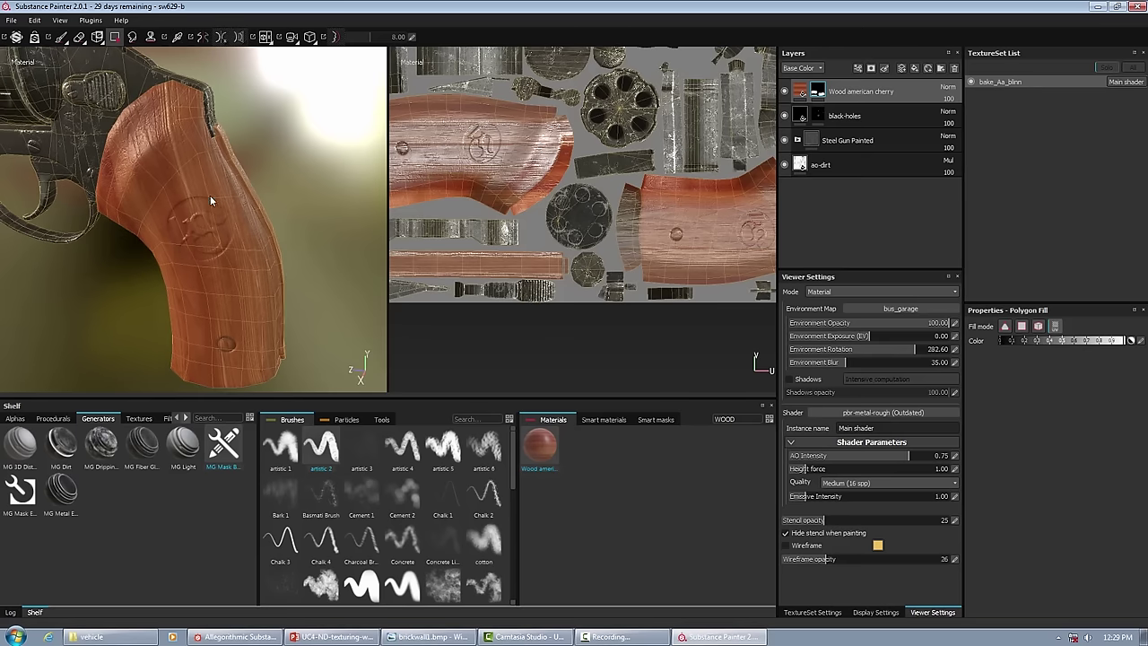
Test triangle polygon fill, removing and then restoring the wood on the grip
click(1006, 327)
click(167, 257)
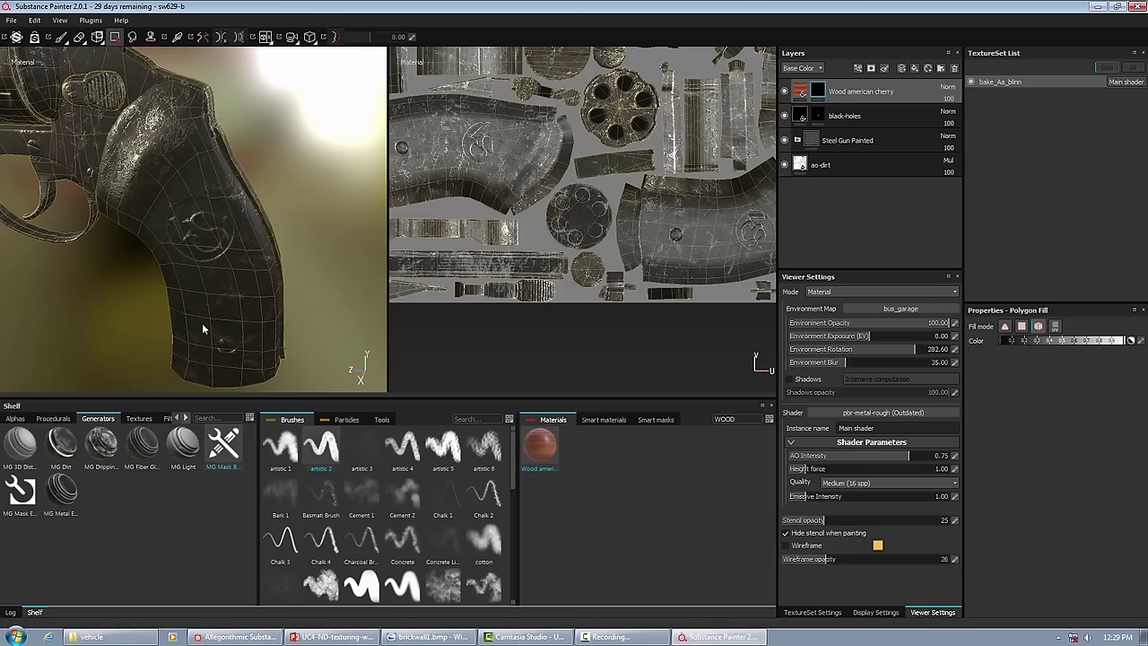
click(170, 304)
alt+drag(147, 322, 246, 201)
scroll(77, 62, up, 3)
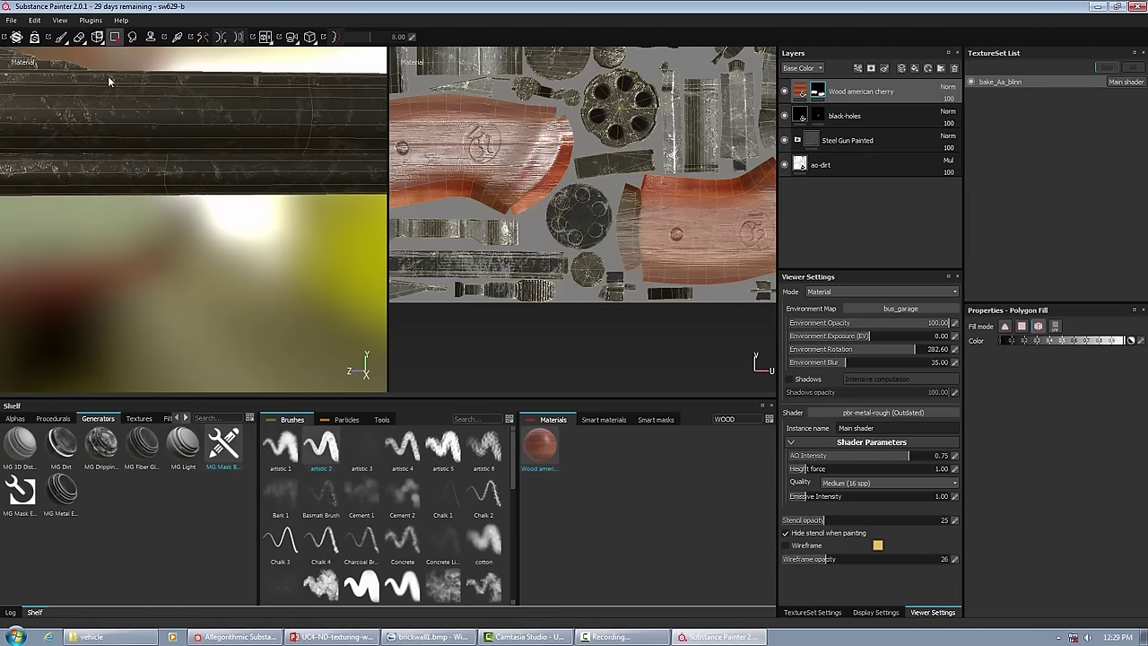
scroll(179, 179, up, 3)
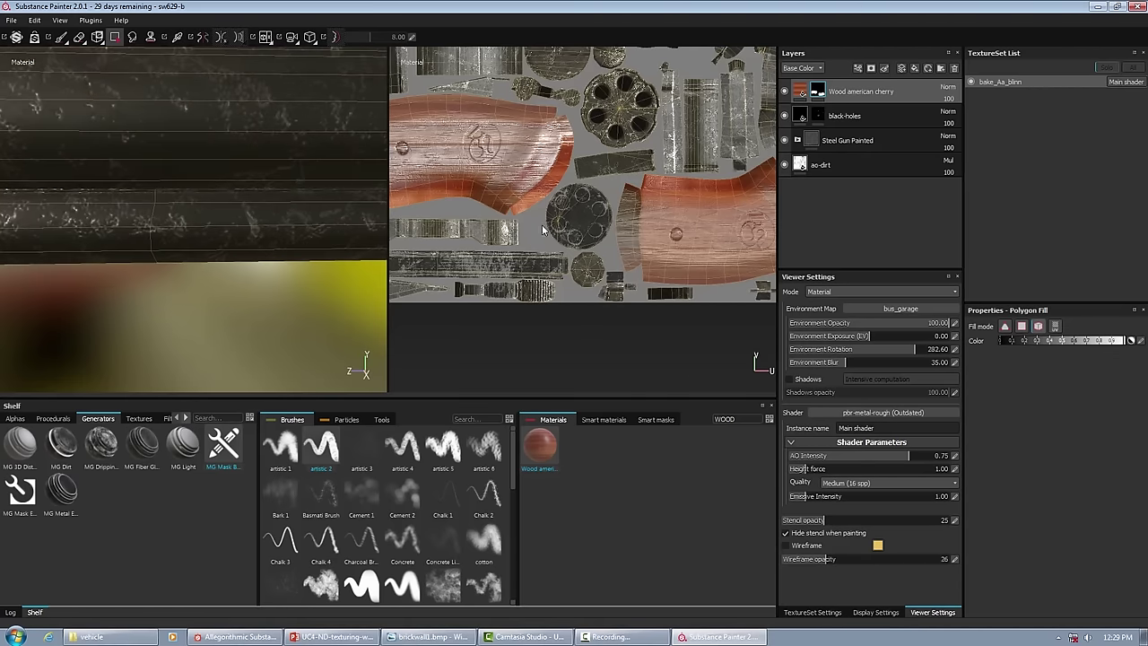
Select the Paint brush tool, view the barrel, and open the Substance Share website
click(61, 37)
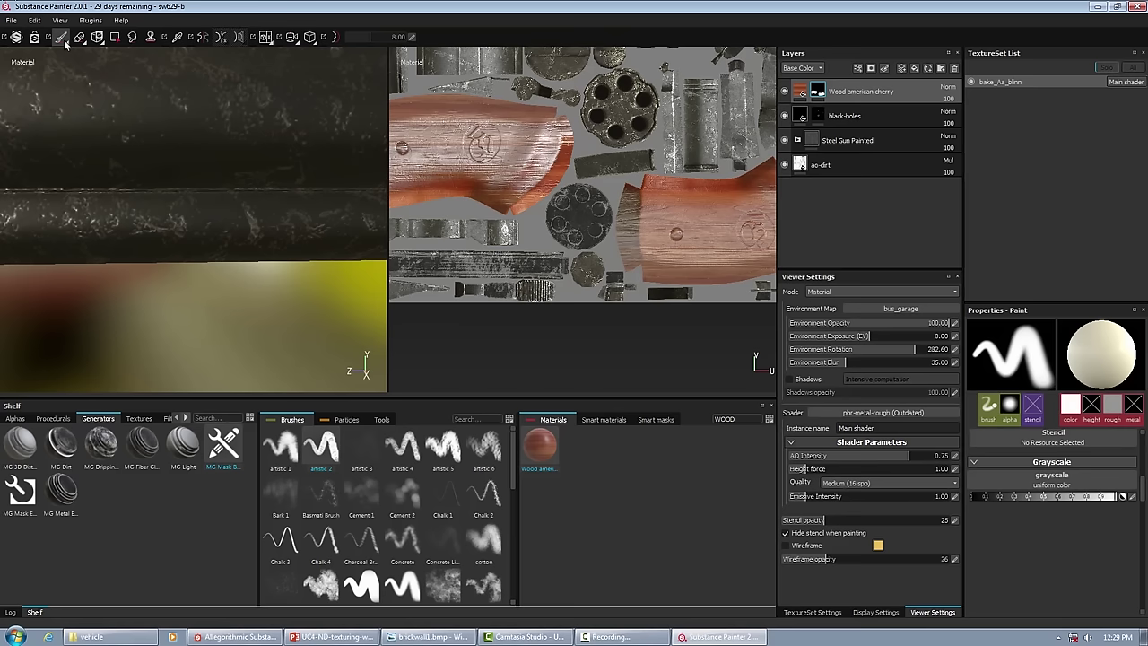
mouse_move(90, 102)
alt+mouse_down()
mouse_move(174, 113)
mouse_move(179, 220)
mouse_move(173, 189)
alt+mouse_up()
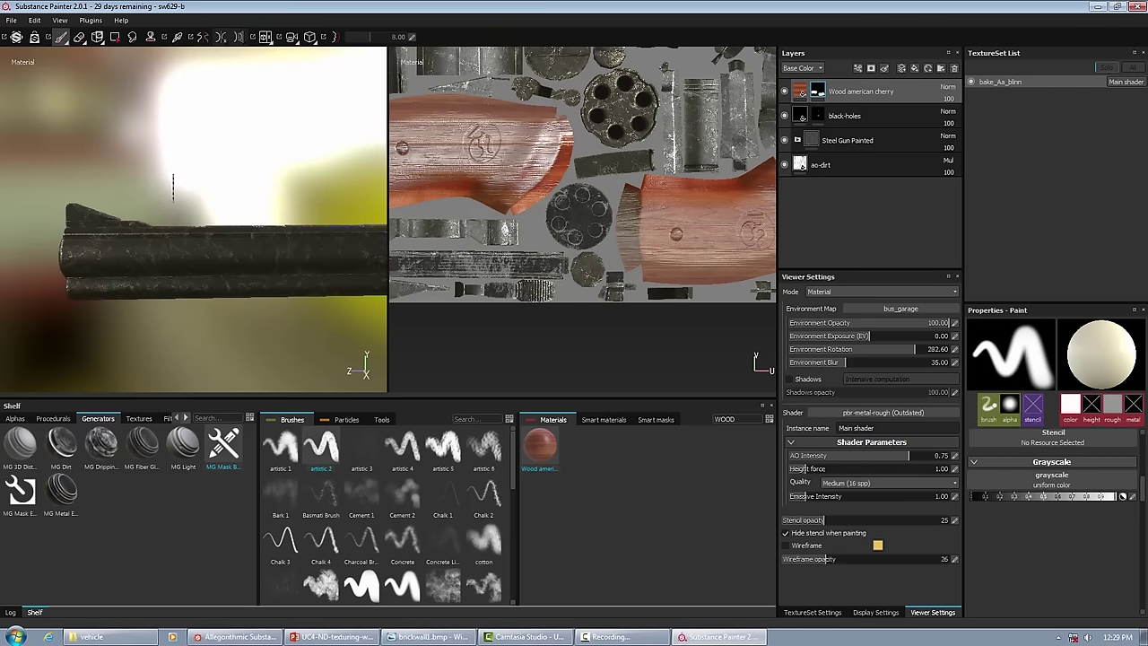
click(19, 38)
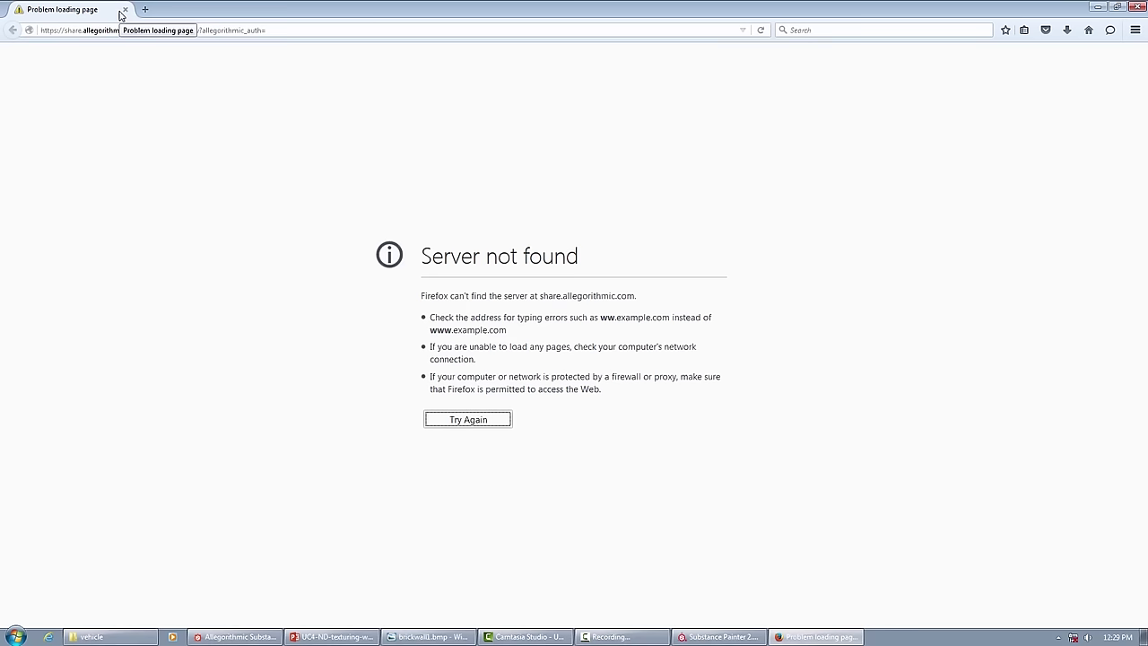
Close the Firefox 'Server not found' tab to get back to Substance Painter
click(125, 10)
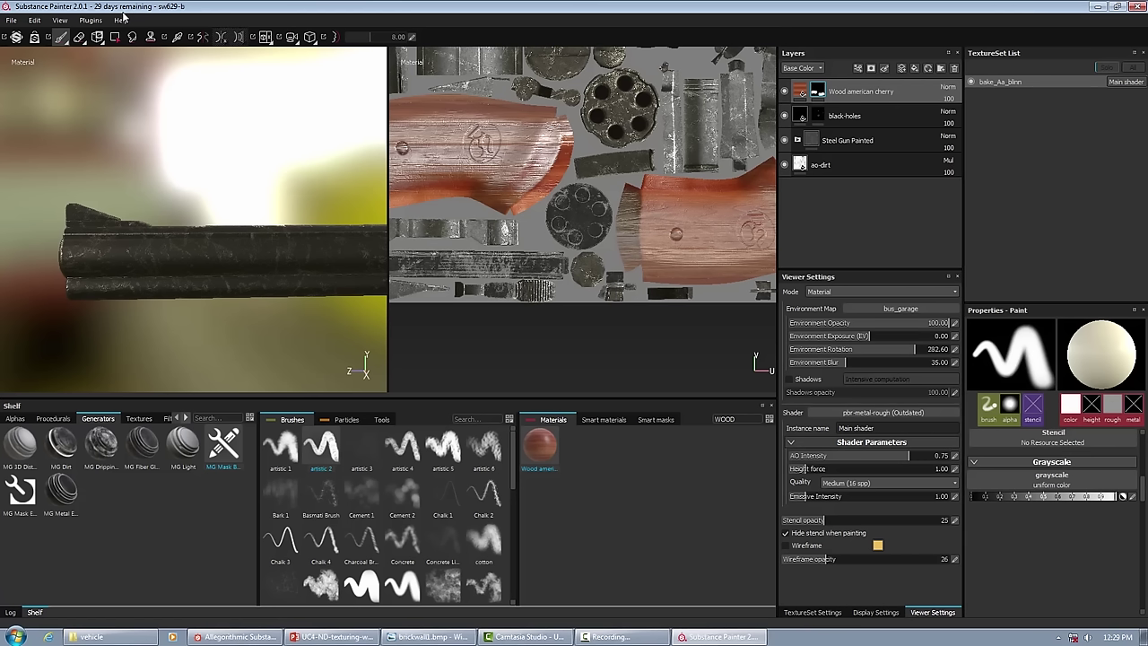
Zoom out and pan until the whole revolver shows, then select the Steel Gun Painted folder
alt+right_drag(170, 153, 169, 157)
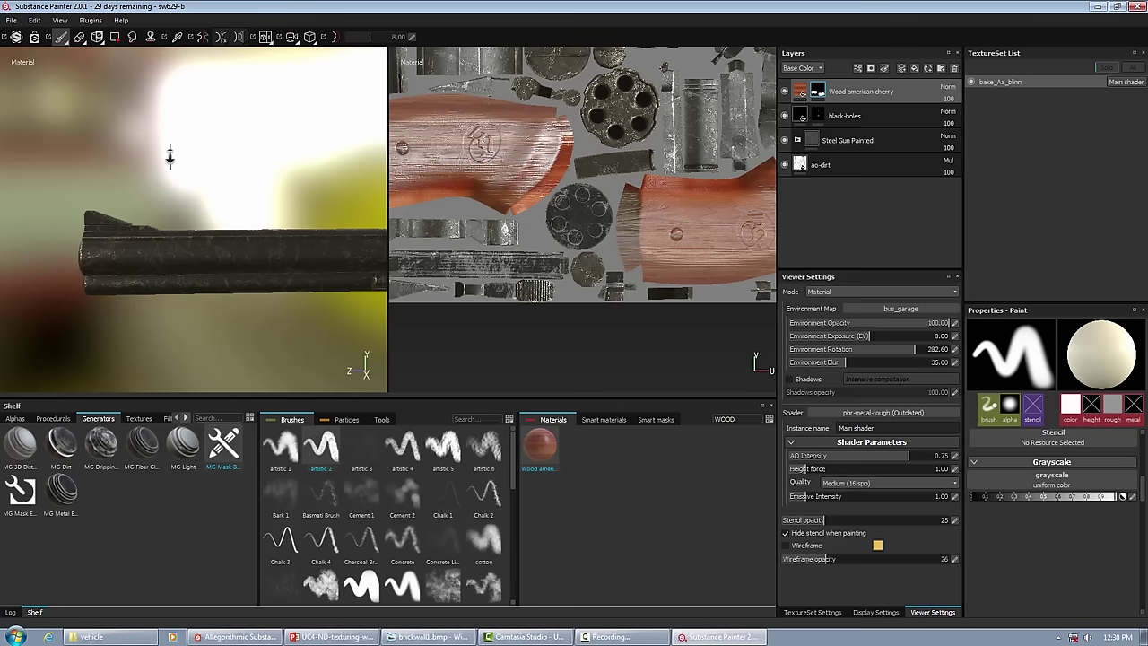
alt+middle_drag(170, 157, 133, 109)
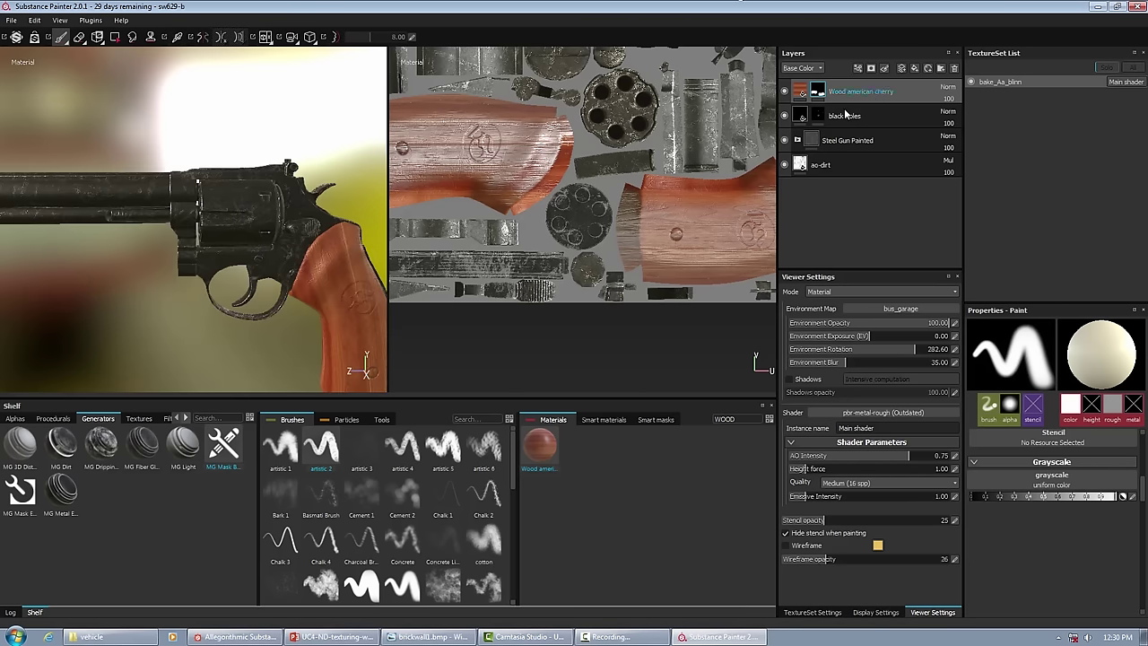
click(845, 142)
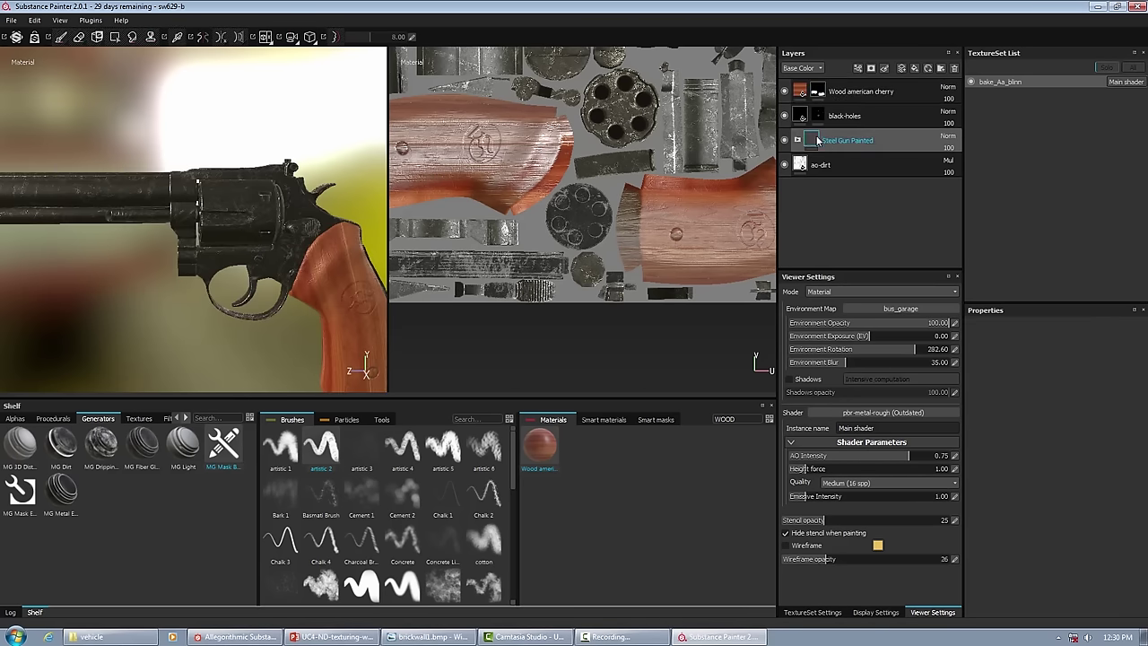
Show the Height channel and set Base Metal opacity to 63 and Scratches to 9, then reframe the revolver
click(798, 140)
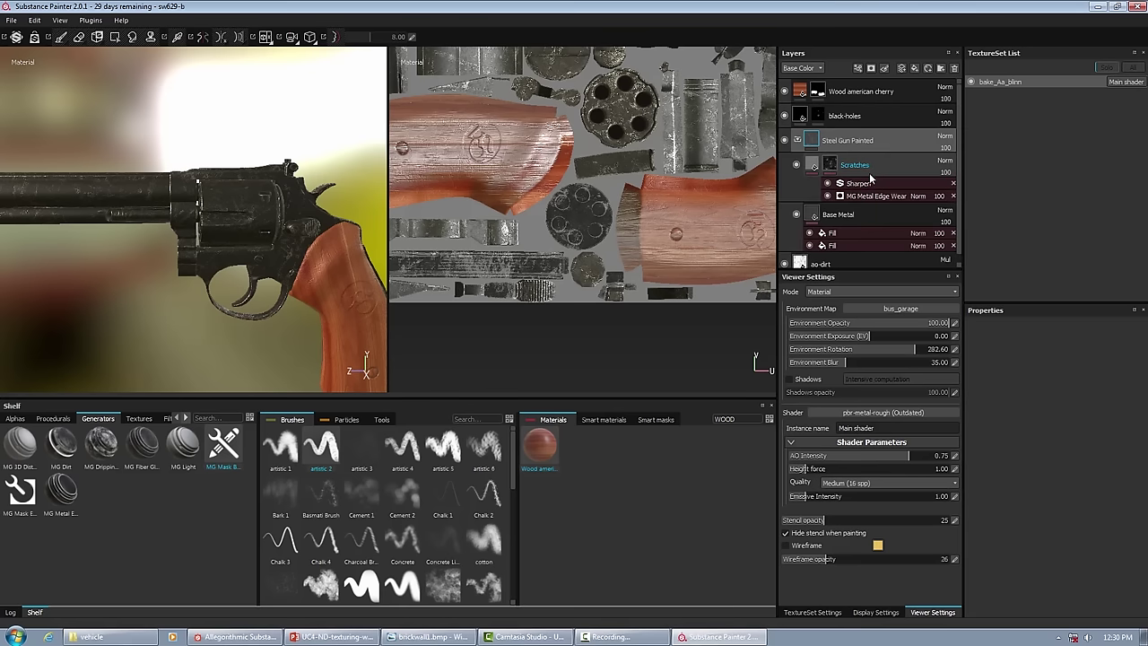
click(800, 69)
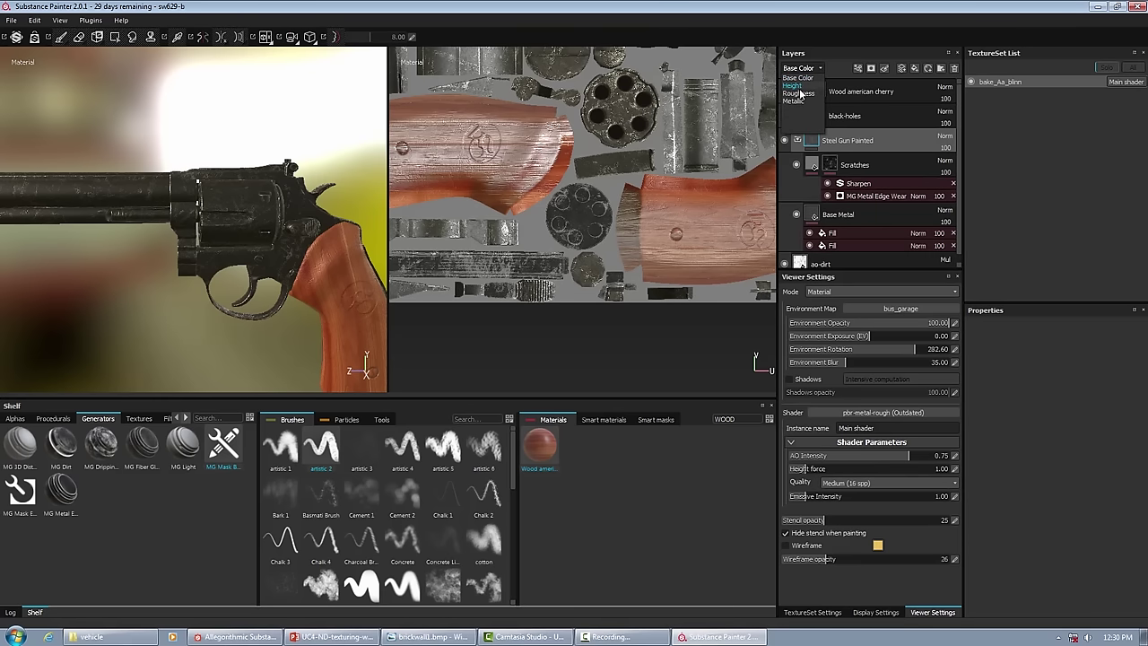
click(794, 85)
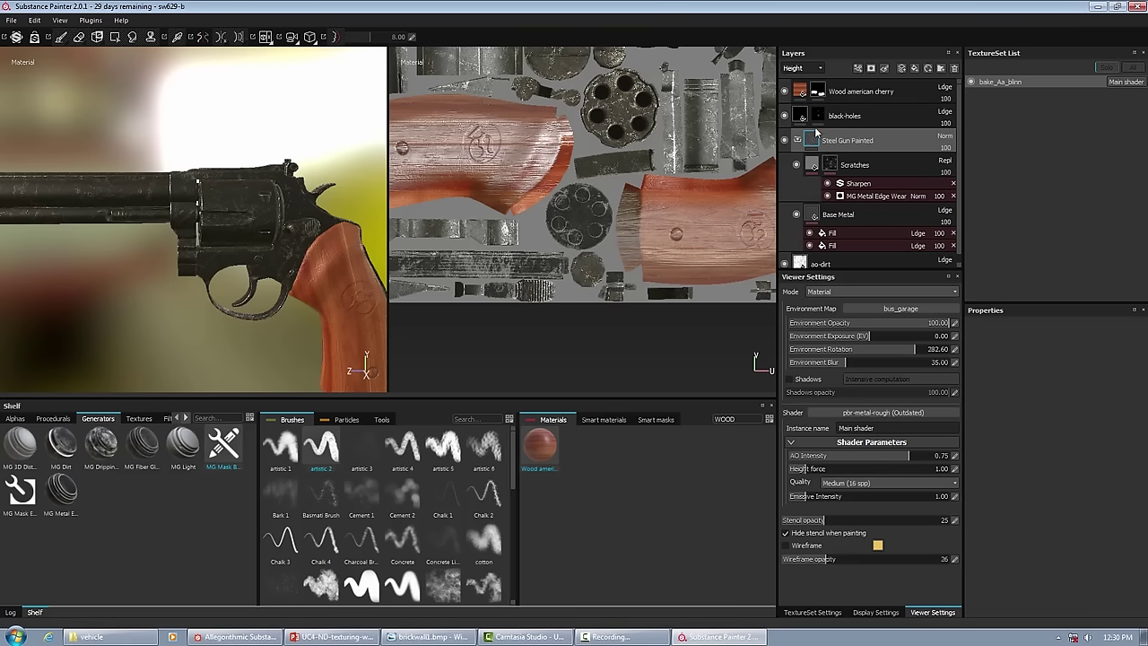
click(946, 222)
drag(961, 236, 777, 205)
click(949, 171)
scroll(320, 299, up, 5)
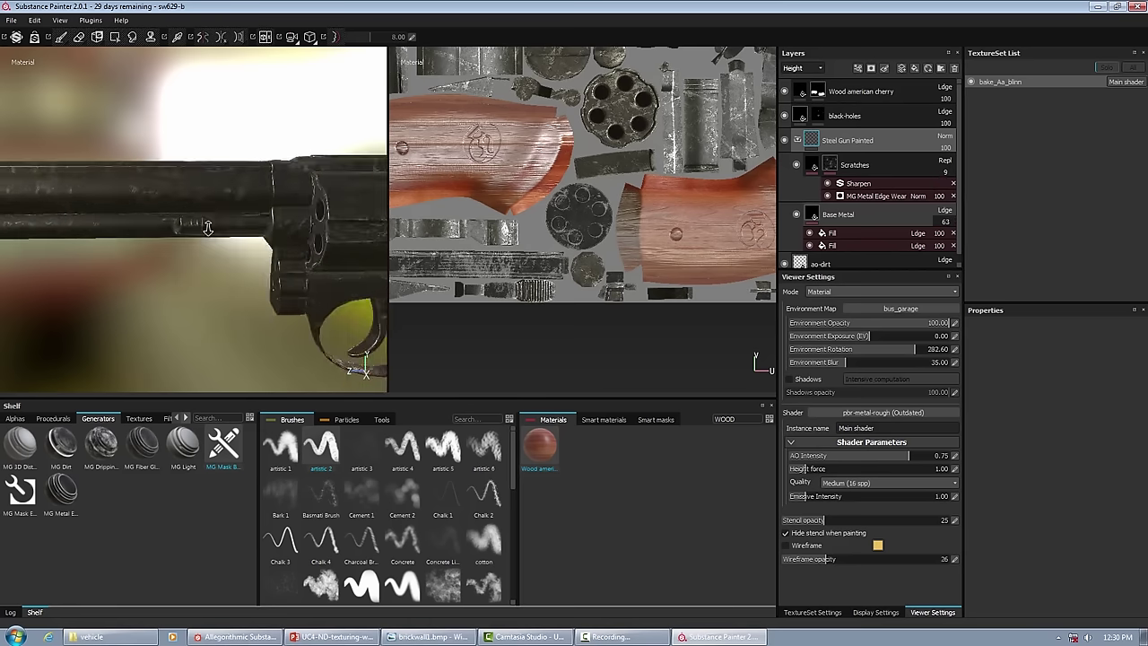
alt+drag(320, 300, 192, 145)
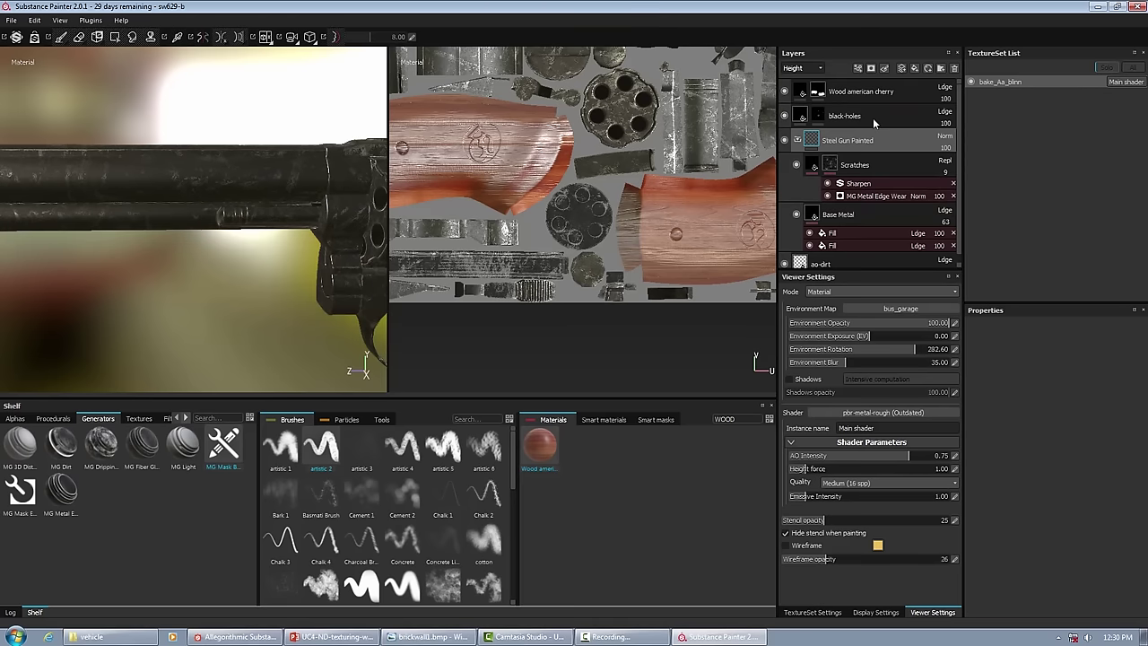
click(799, 140)
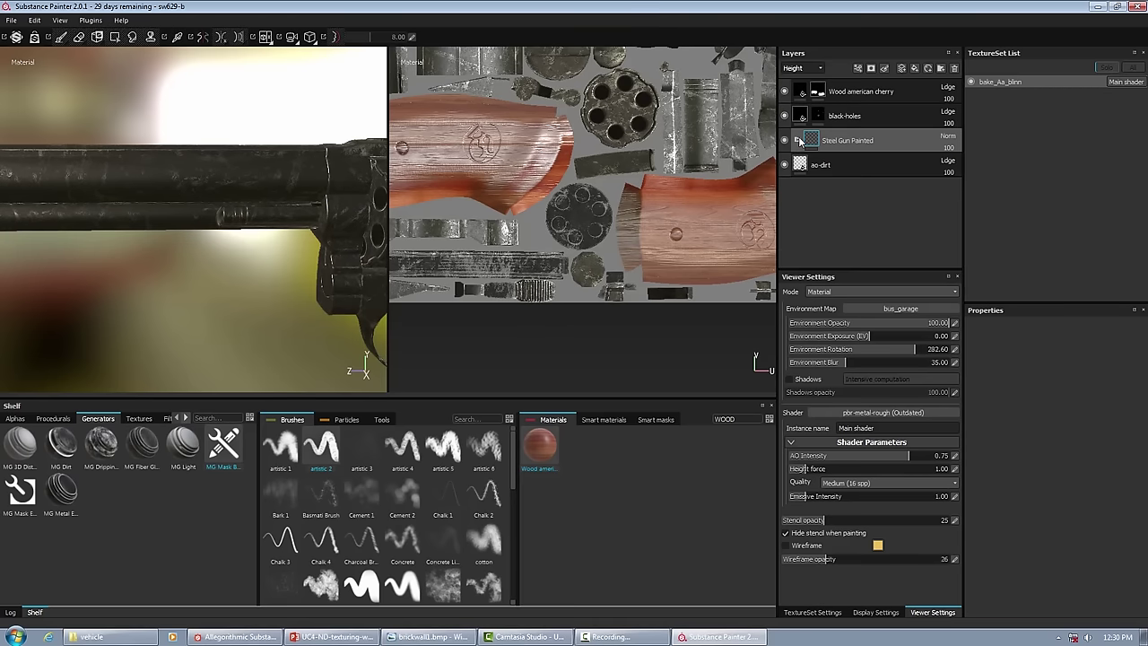
key(f)
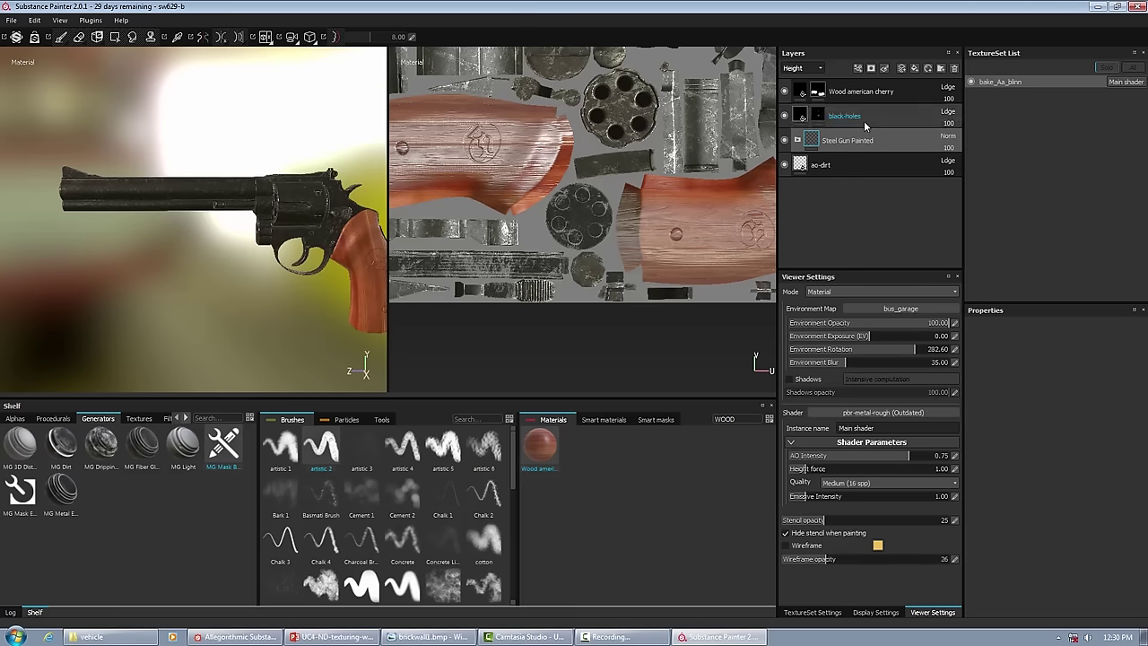
click(927, 69)
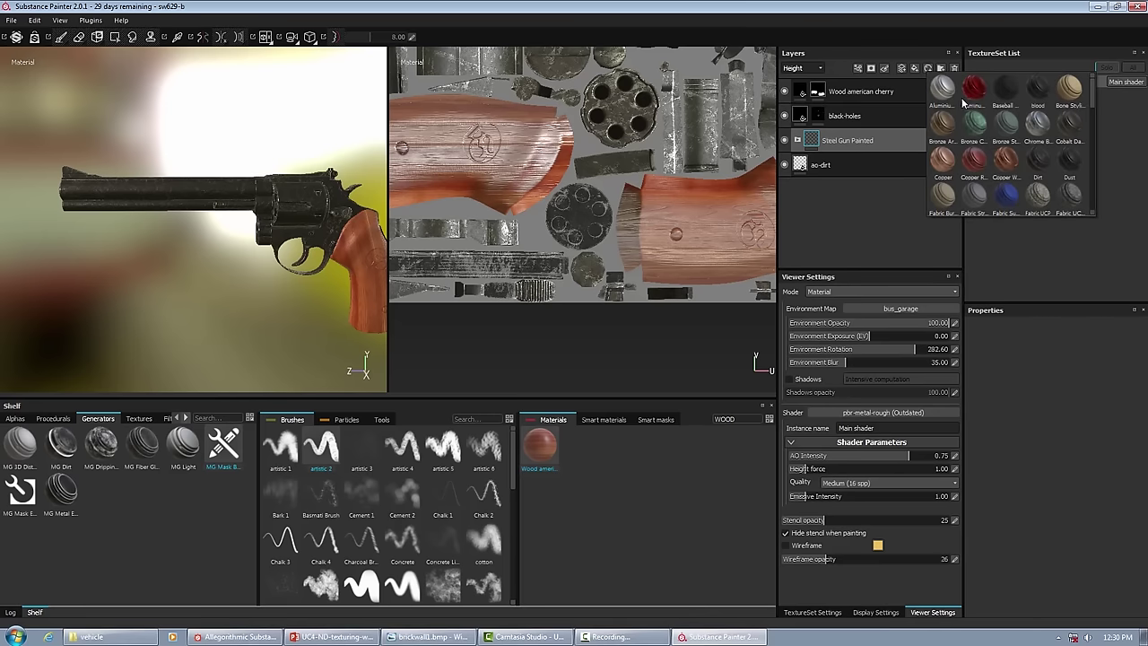
scroll(1010, 113, down, 3)
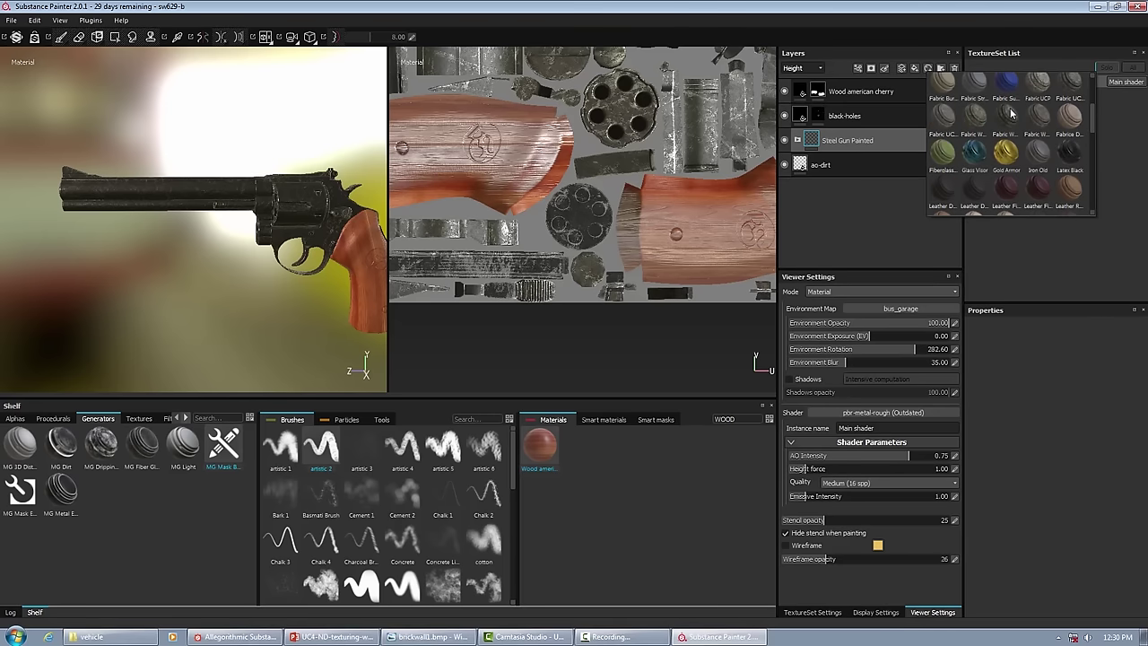
click(1038, 152)
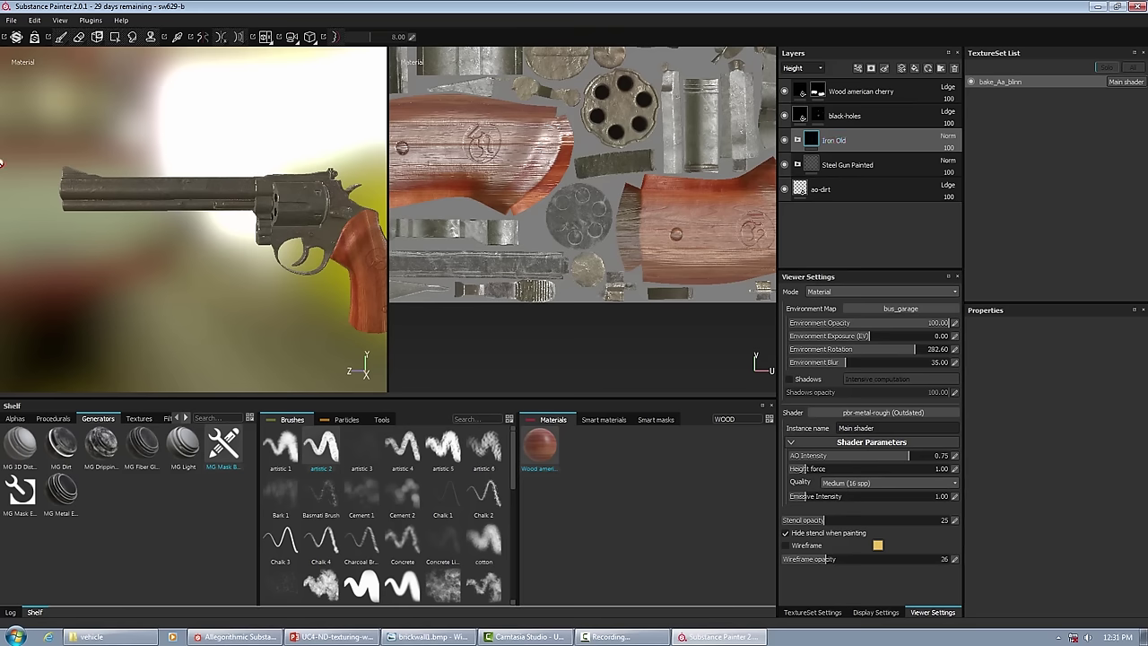
scroll(194, 220, up, 5)
alt+drag(341, 234, 338, 190)
alt+drag(279, 165, 200, 161)
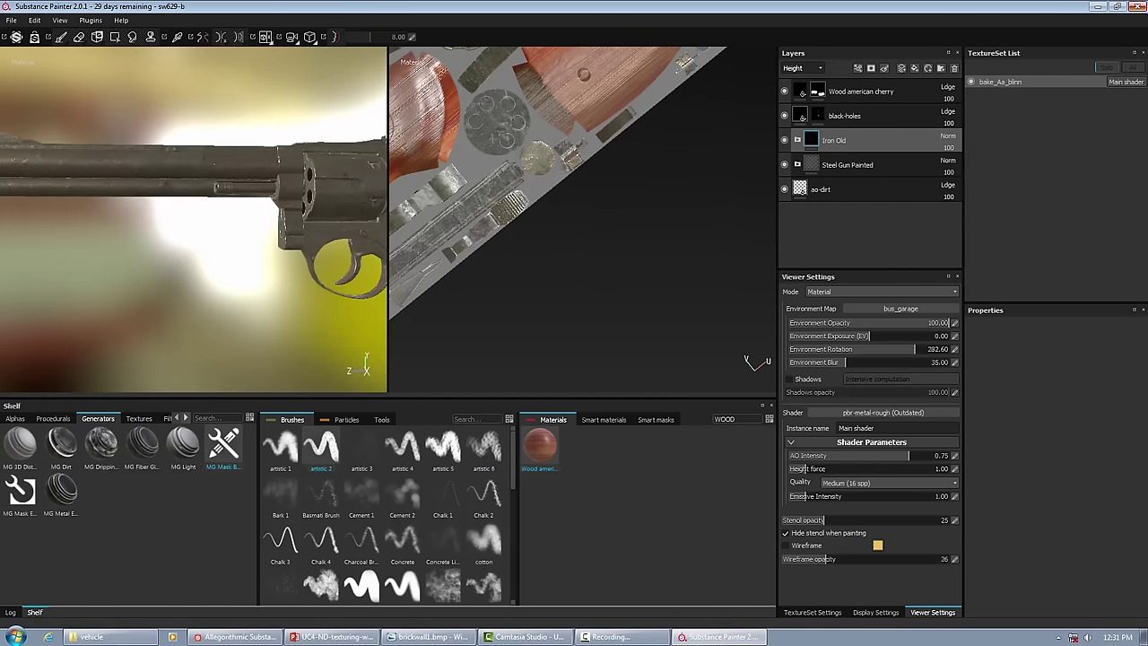
click(785, 141)
click(785, 141)
click(785, 141)
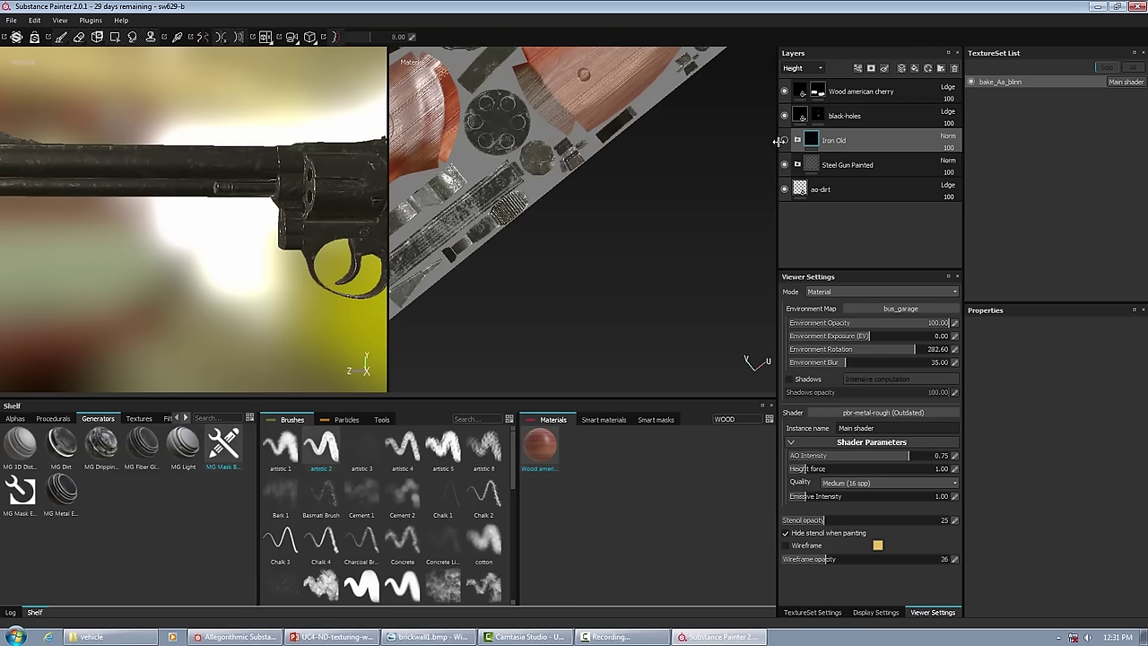
click(785, 141)
scroll(170, 117, down, 3)
scroll(170, 117, down, 2)
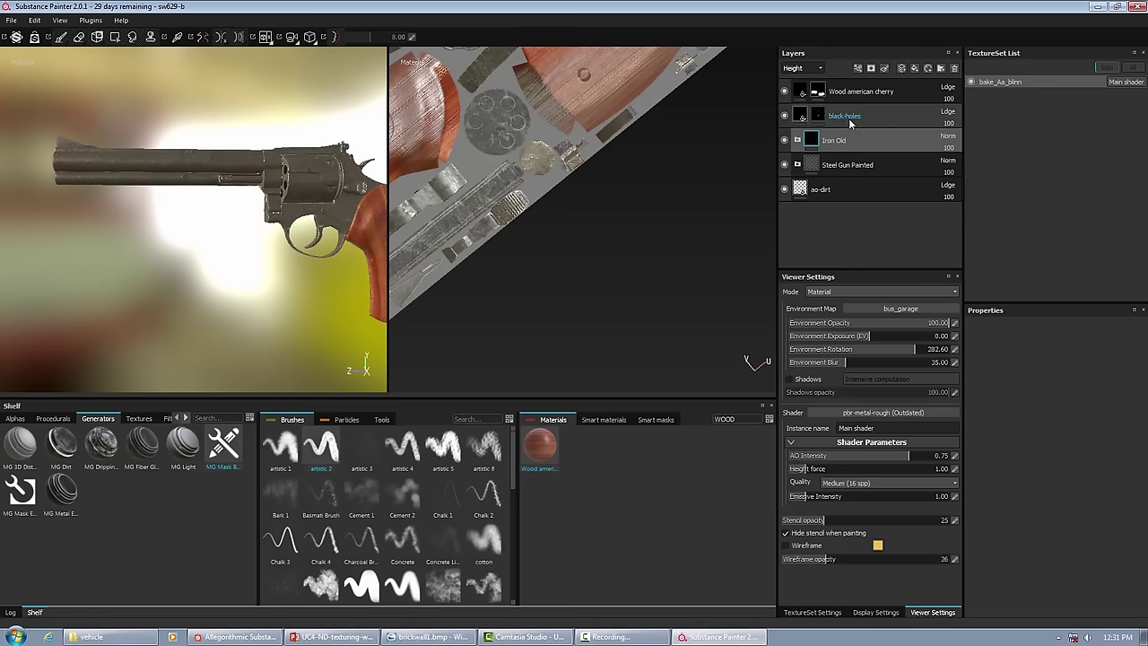
click(886, 115)
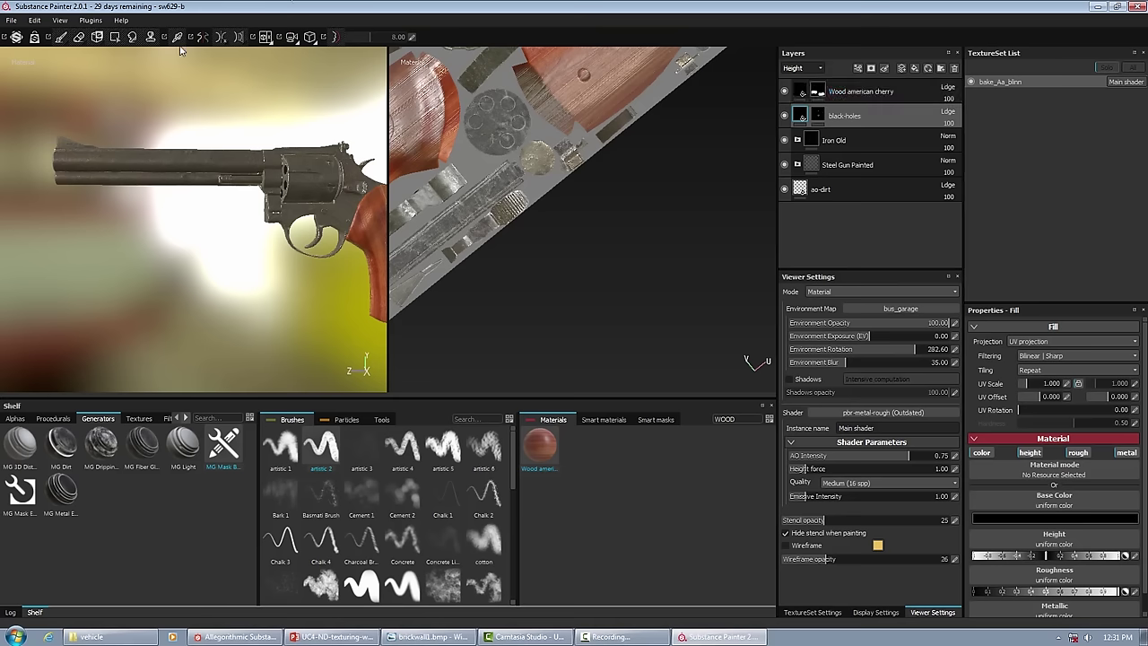
Browse File > Recent Files without opening anything, then bring the File menu back up
click(10, 20)
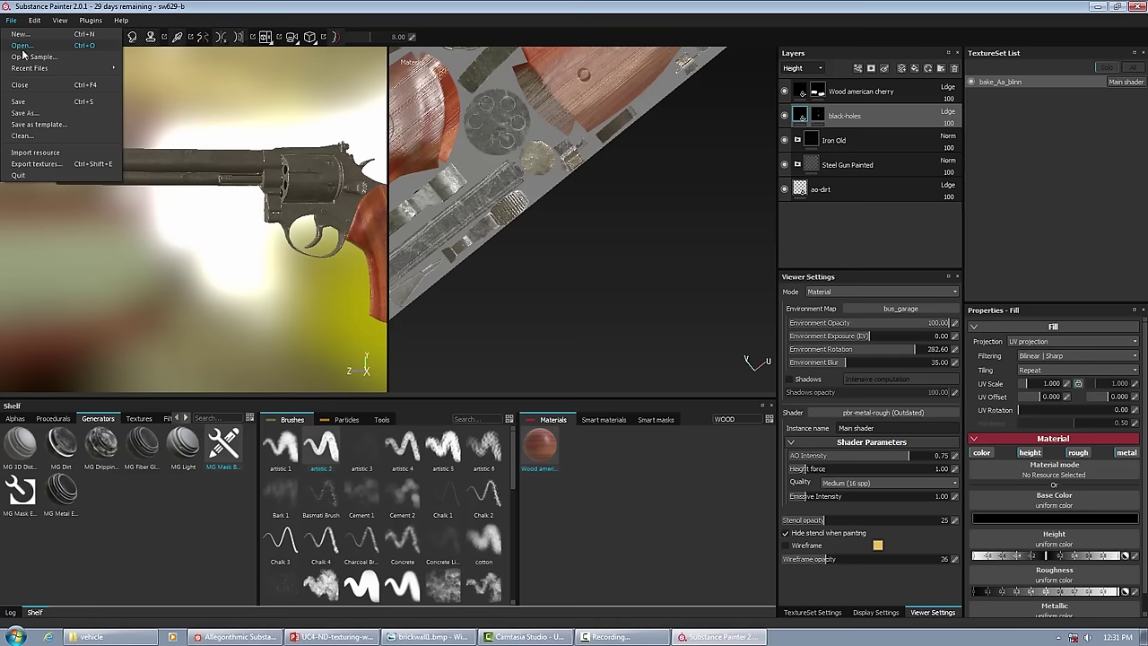
mouse_move(52, 69)
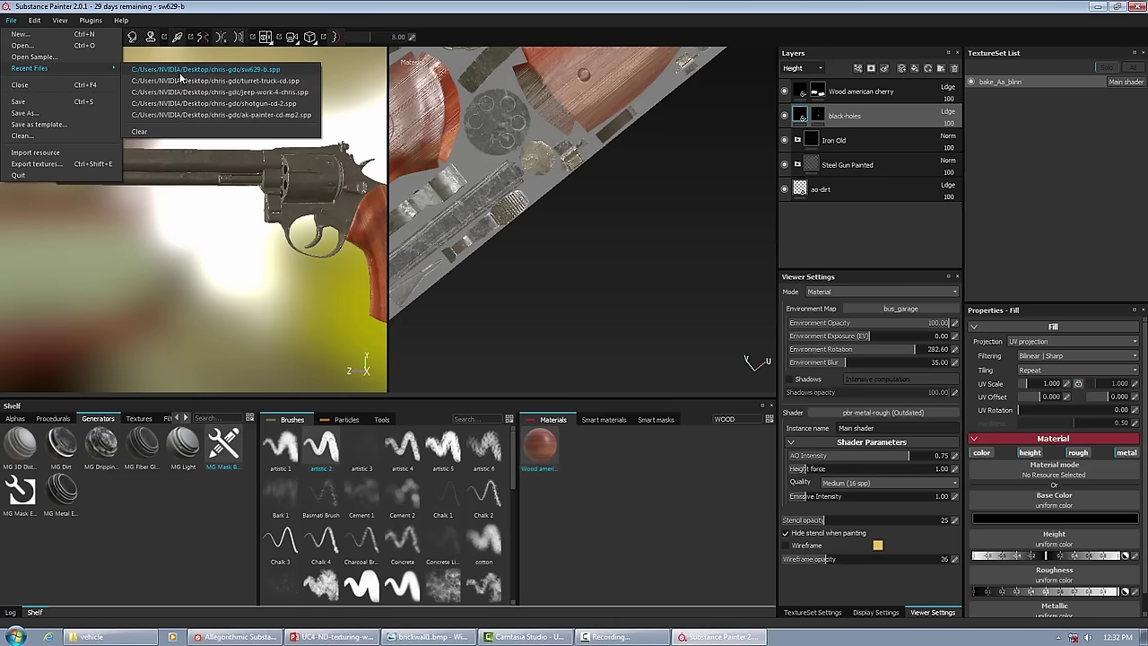
click(188, 167)
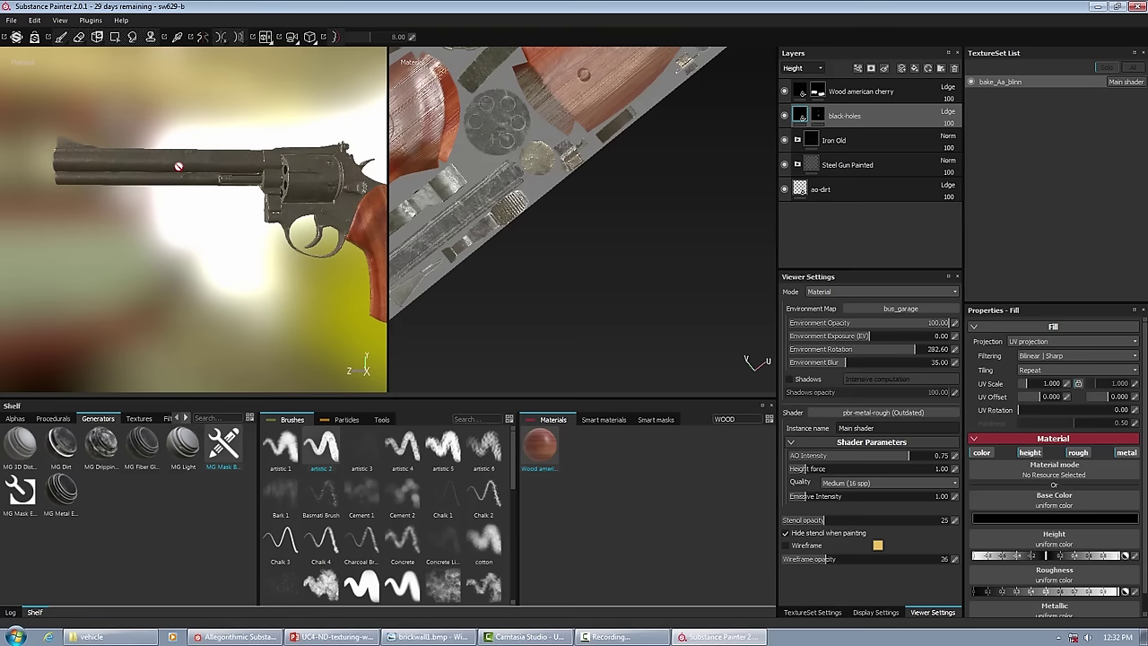
click(13, 19)
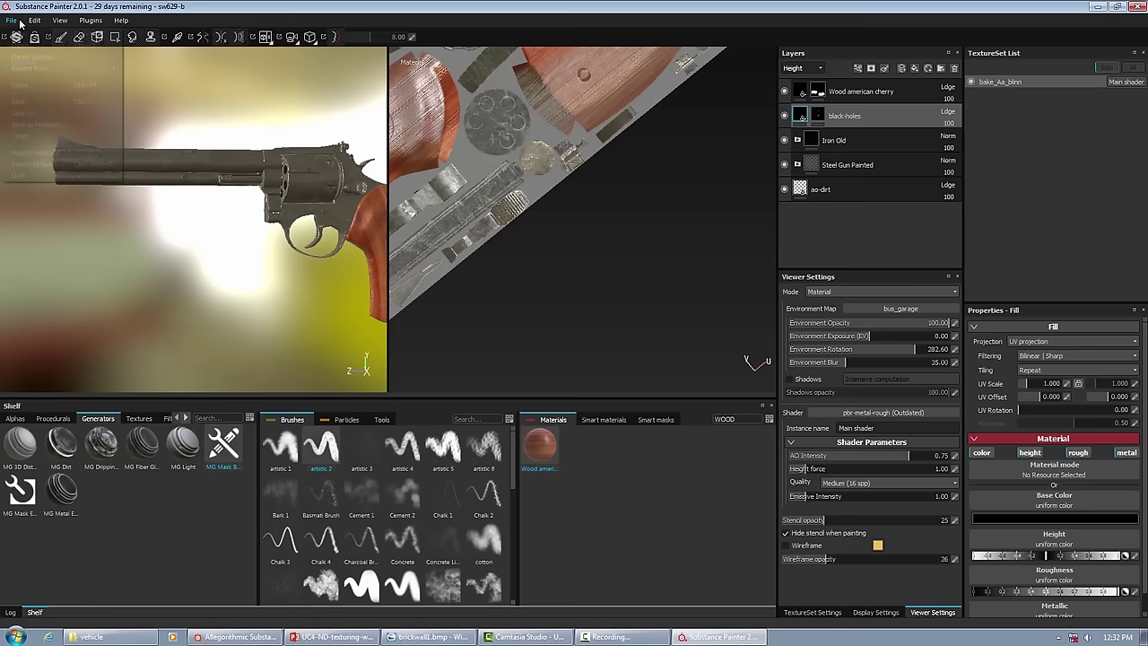
Open turret-truck-cd.spp from Recent Files, discarding the revolver's changes and accepting the project update
mouse_move(50, 69)
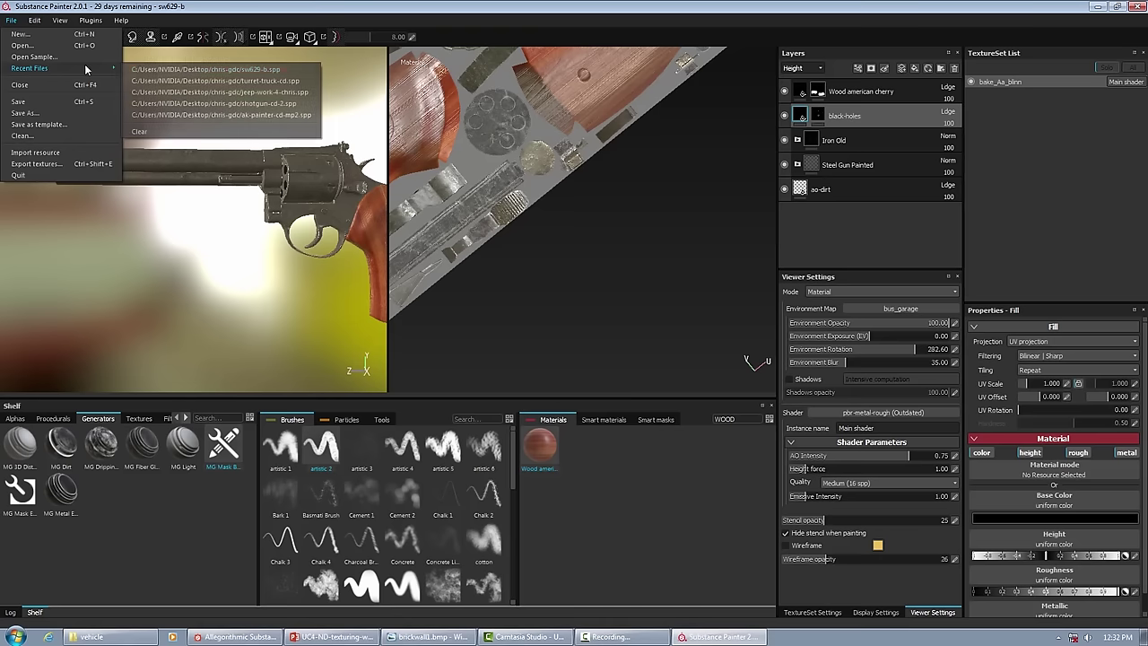
click(186, 83)
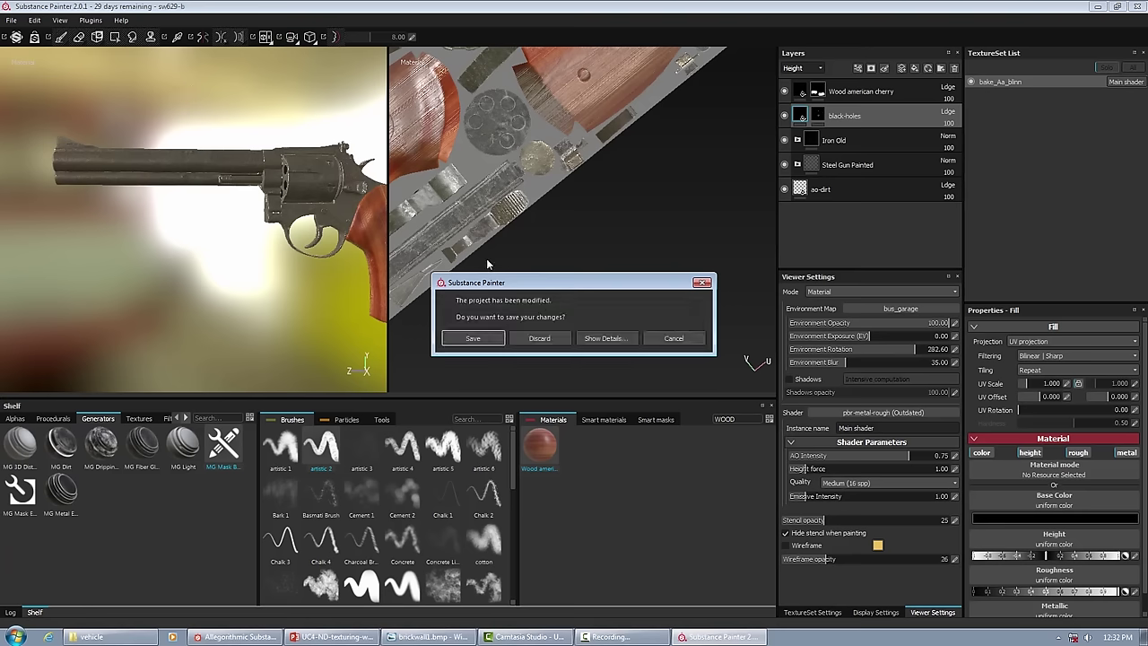
click(538, 338)
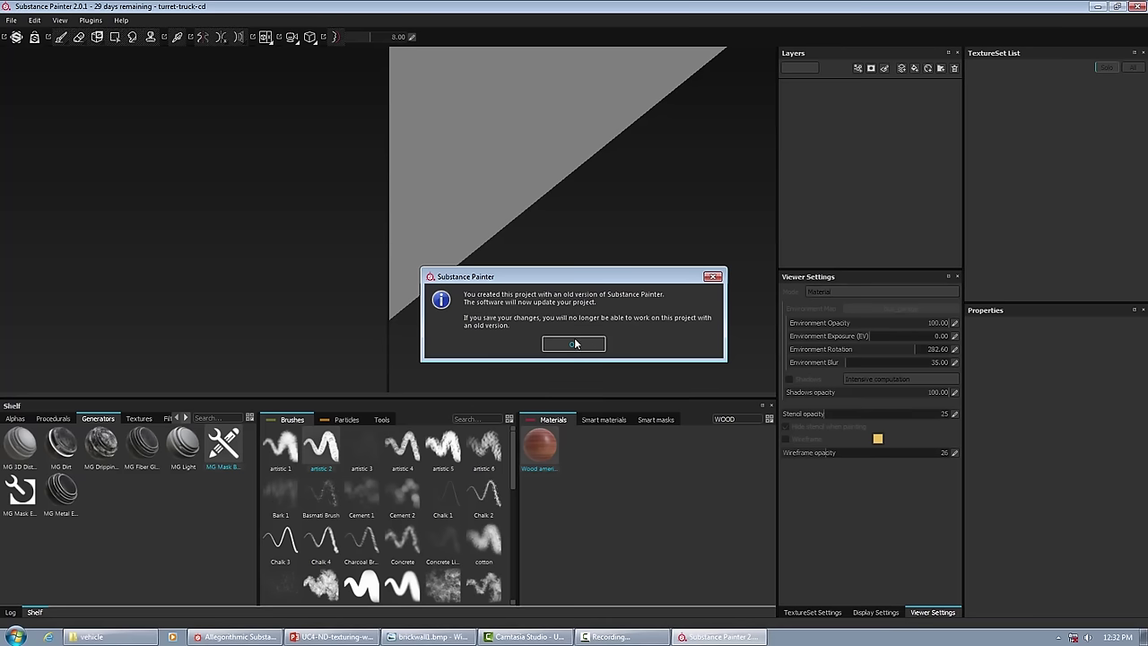
click(574, 344)
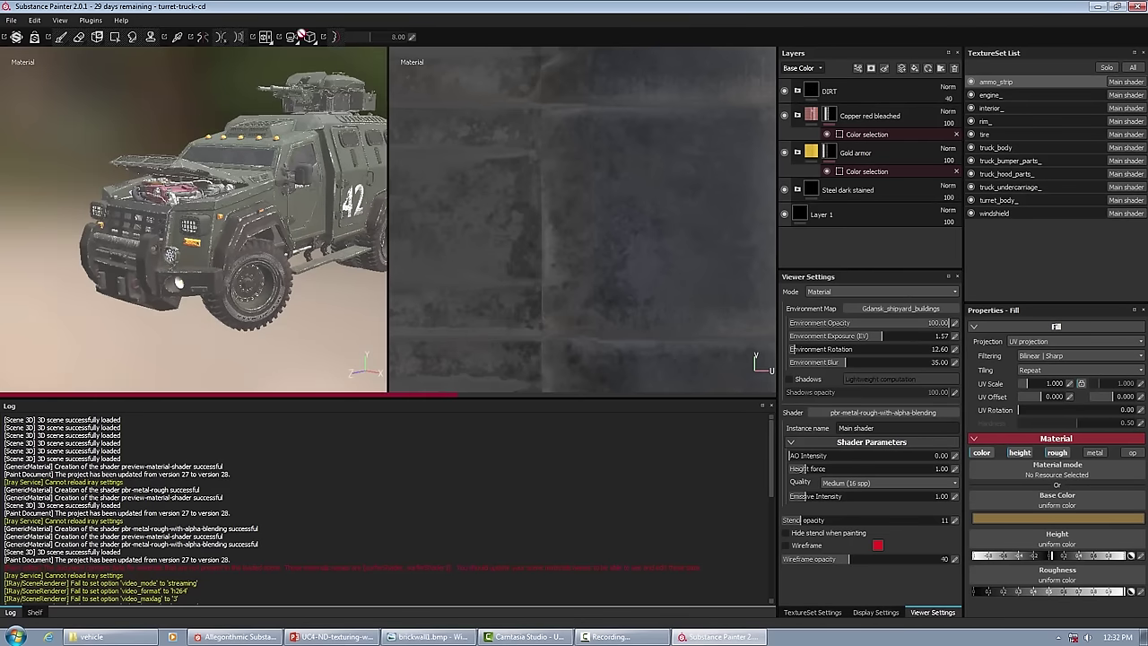
Set the viewport to 3D only and orbit the truck toward a side view
click(311, 38)
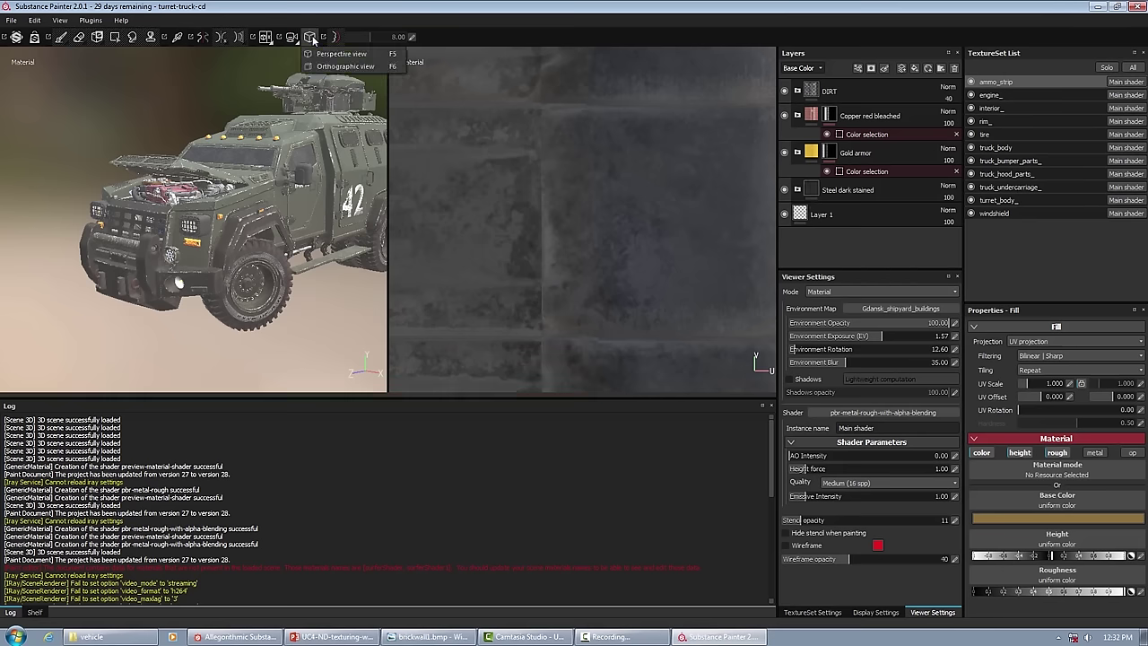
click(265, 37)
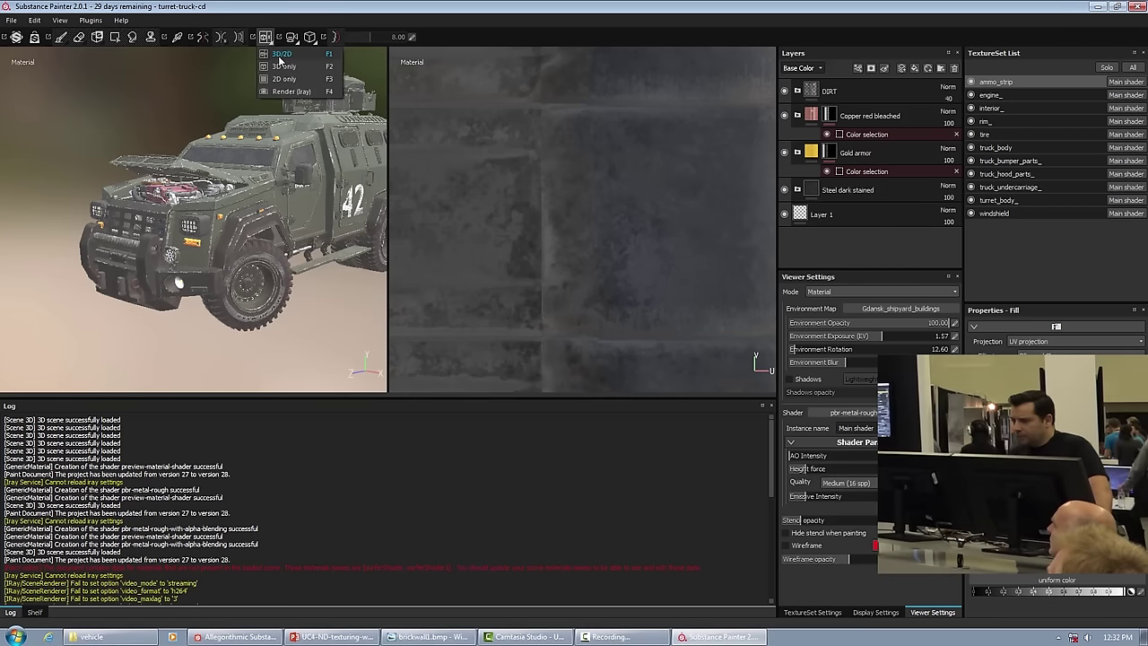
click(283, 67)
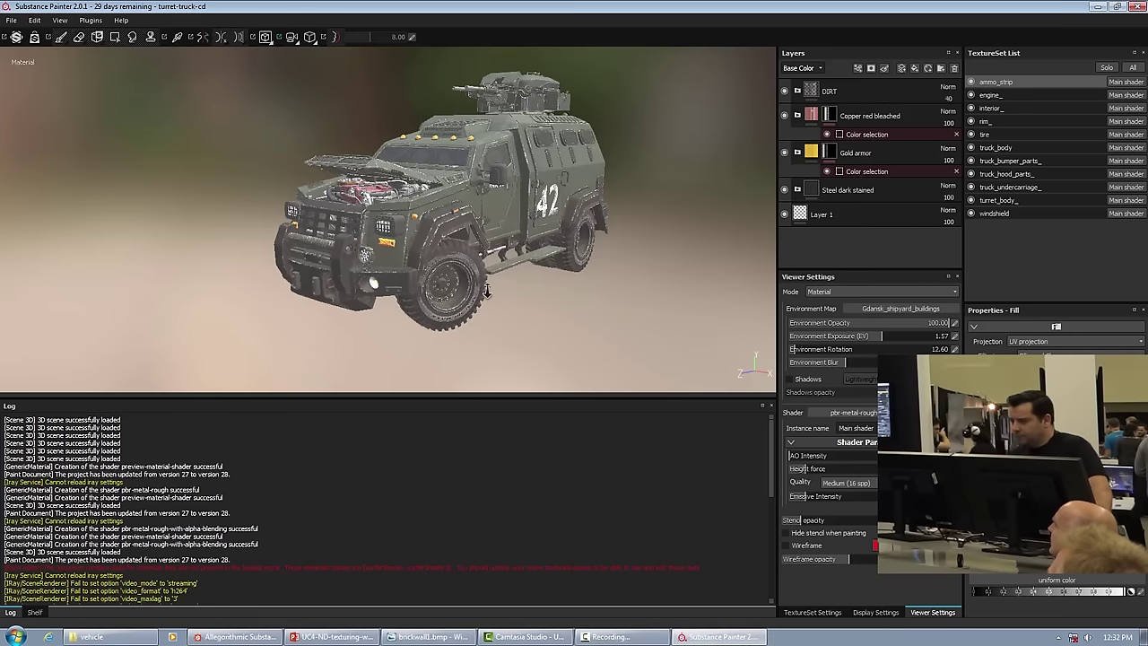
alt+drag(518, 182, 348, 234)
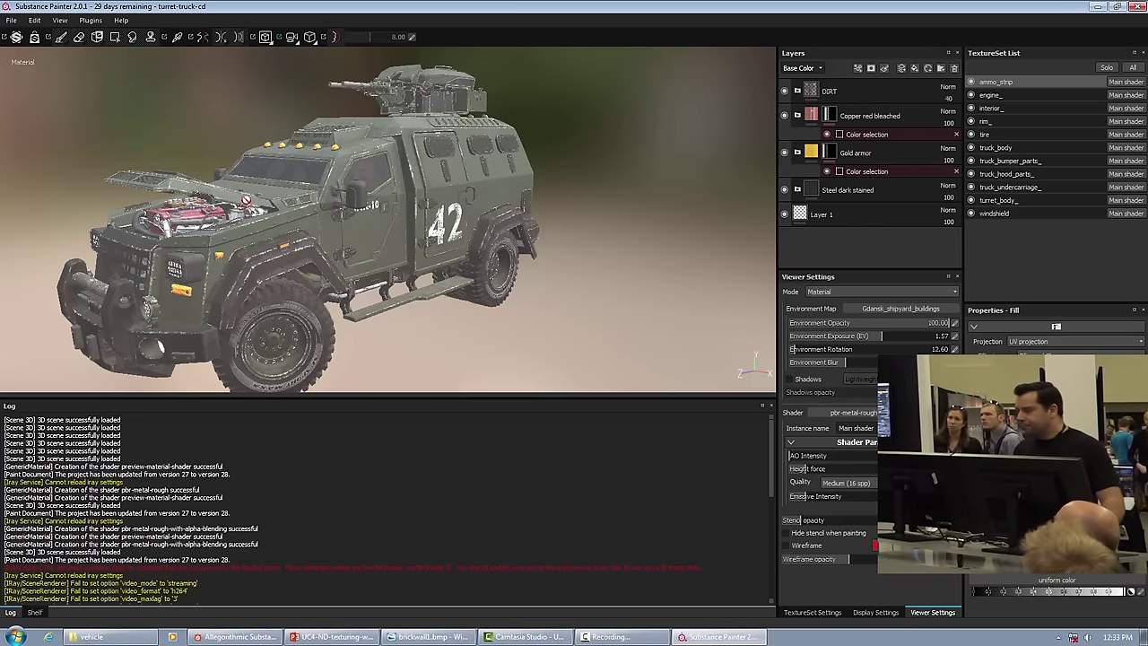
alt+drag(448, 136, 447, 133)
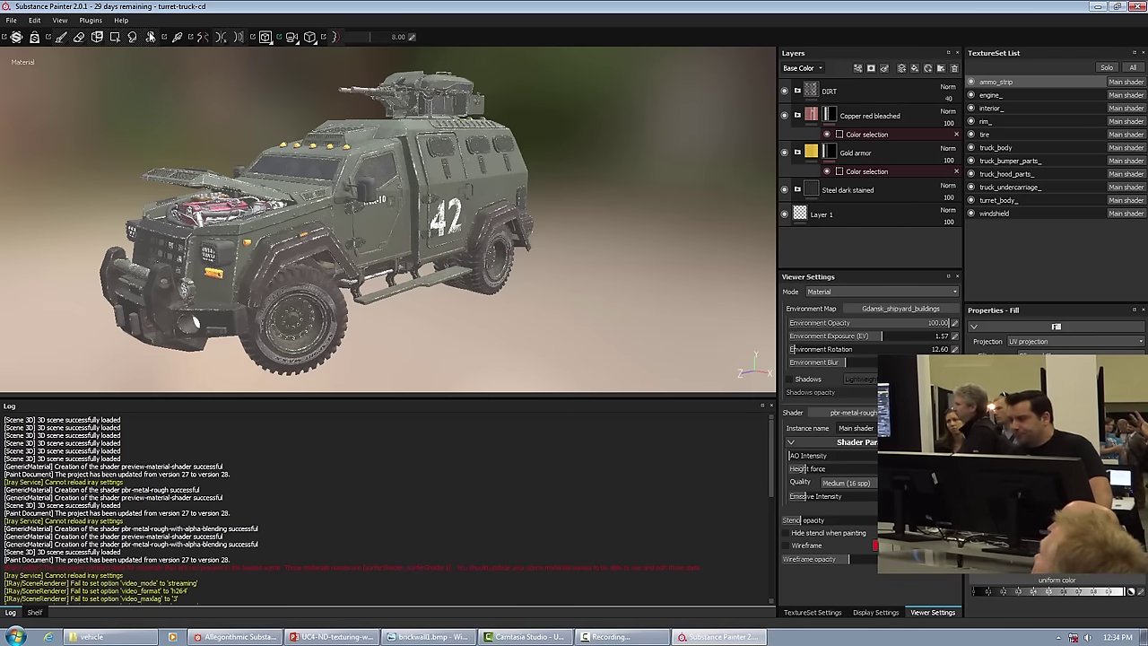
alt+drag(486, 245, 509, 243)
scroll(511, 243, up, 5)
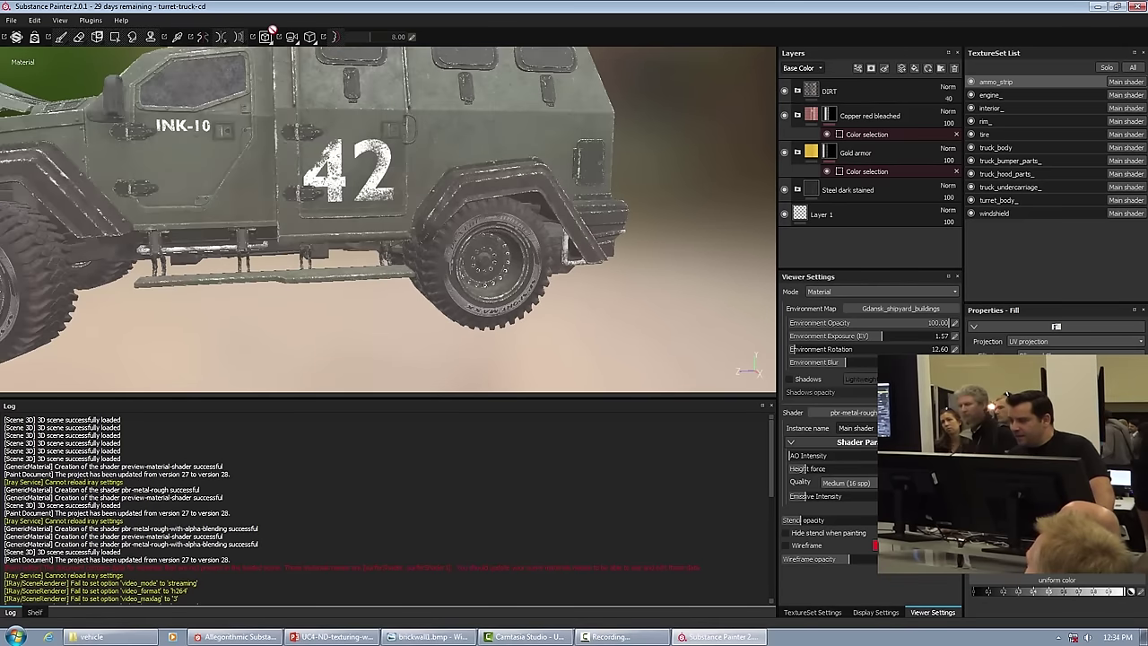
Switch the camera to orthographic and orbit and pan around the truck's sides, underside and front
click(310, 37)
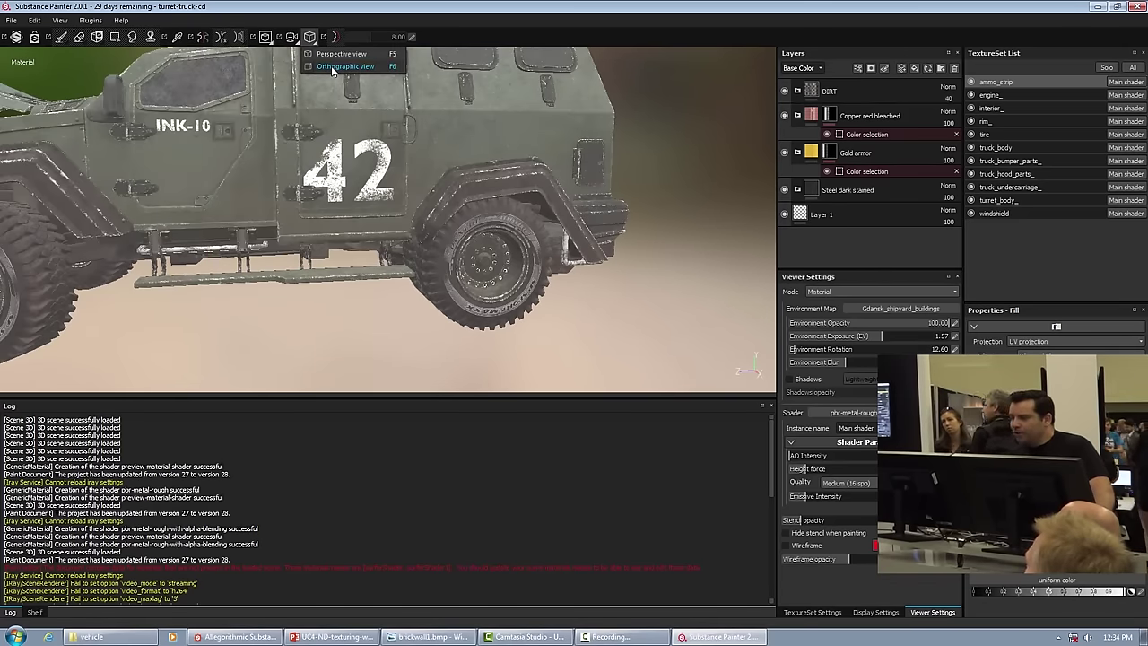
click(334, 67)
alt+drag(327, 173, 436, 182)
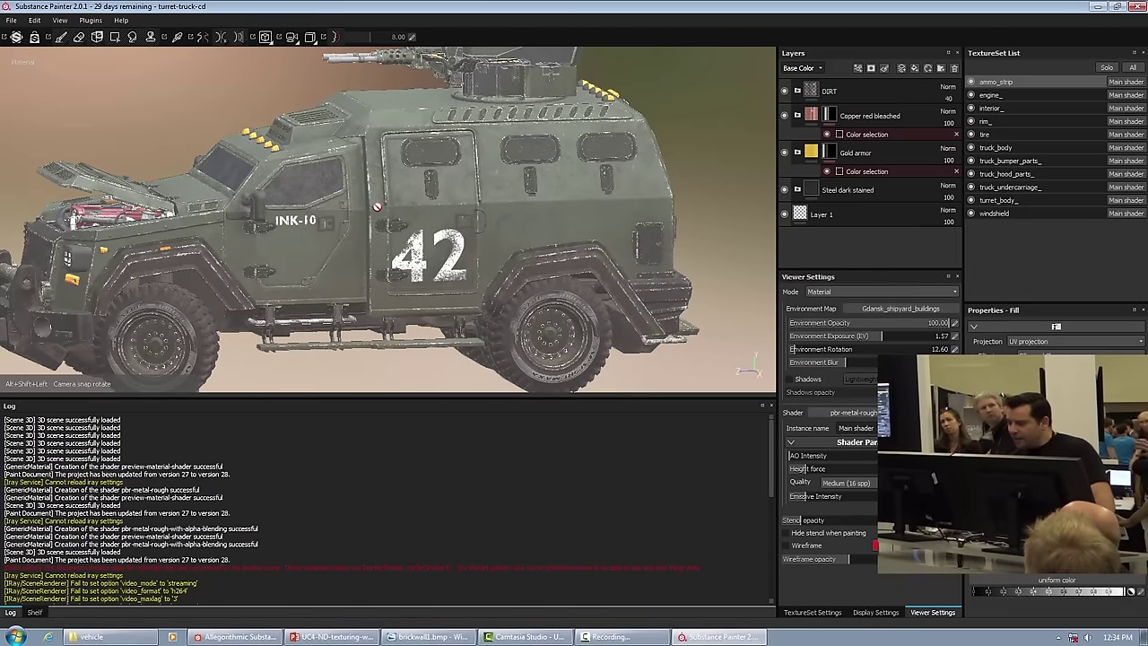
ctrl+alt+drag(355, 184, 249, 241)
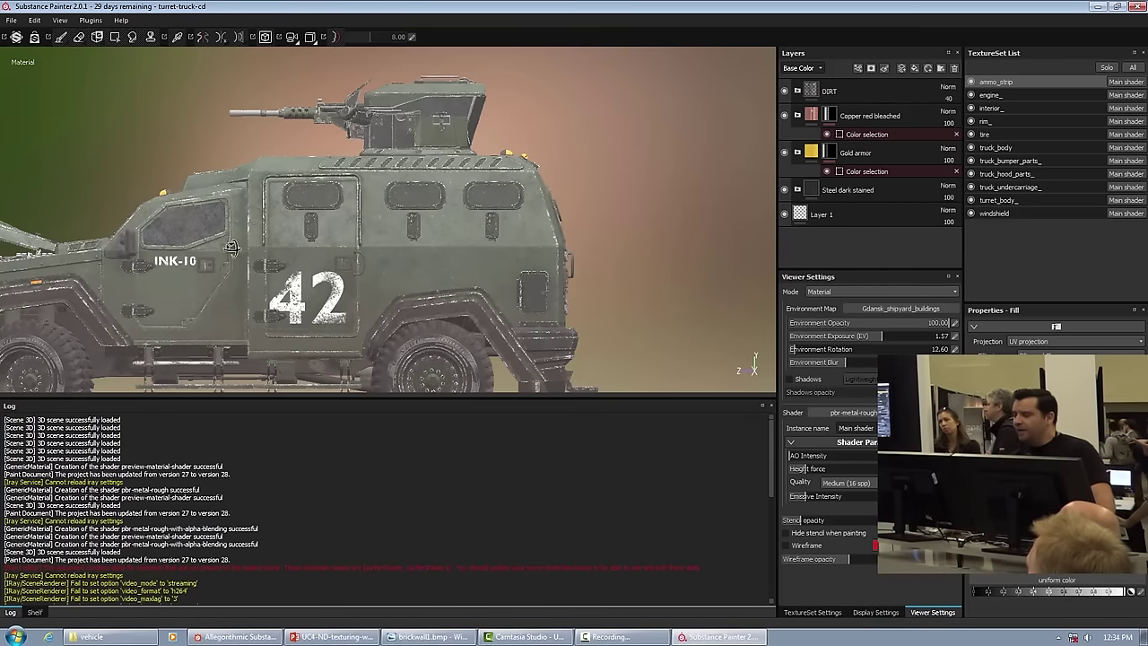
alt+drag(350, 236, 741, 177)
alt+drag(177, 285, 393, 125)
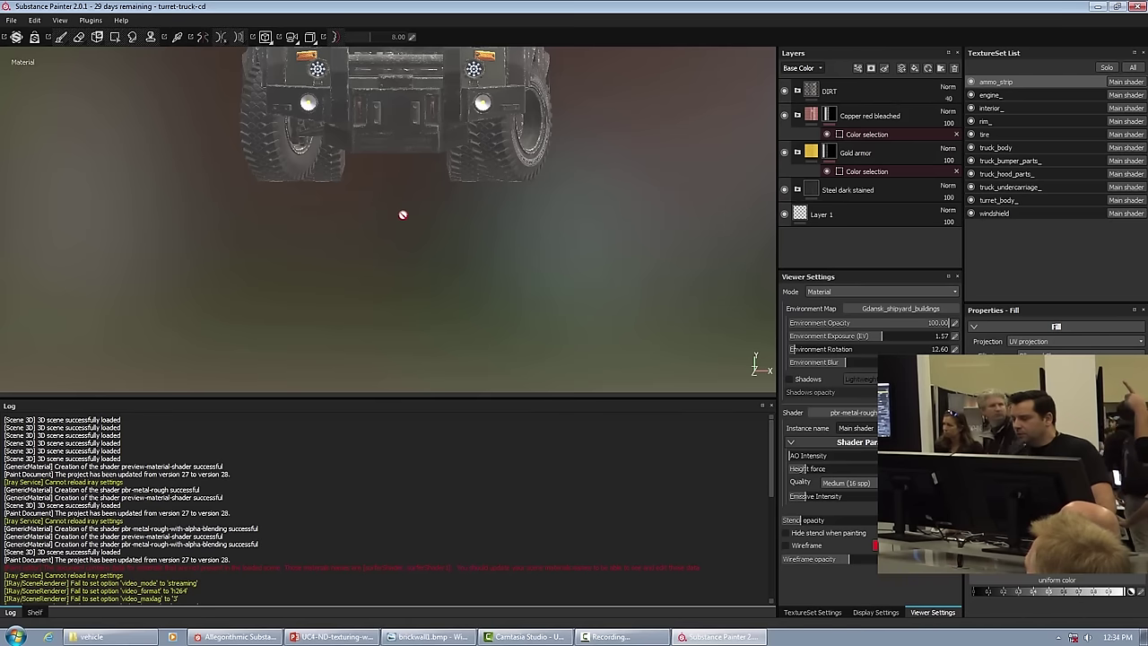
alt+drag(384, 206, 314, 204)
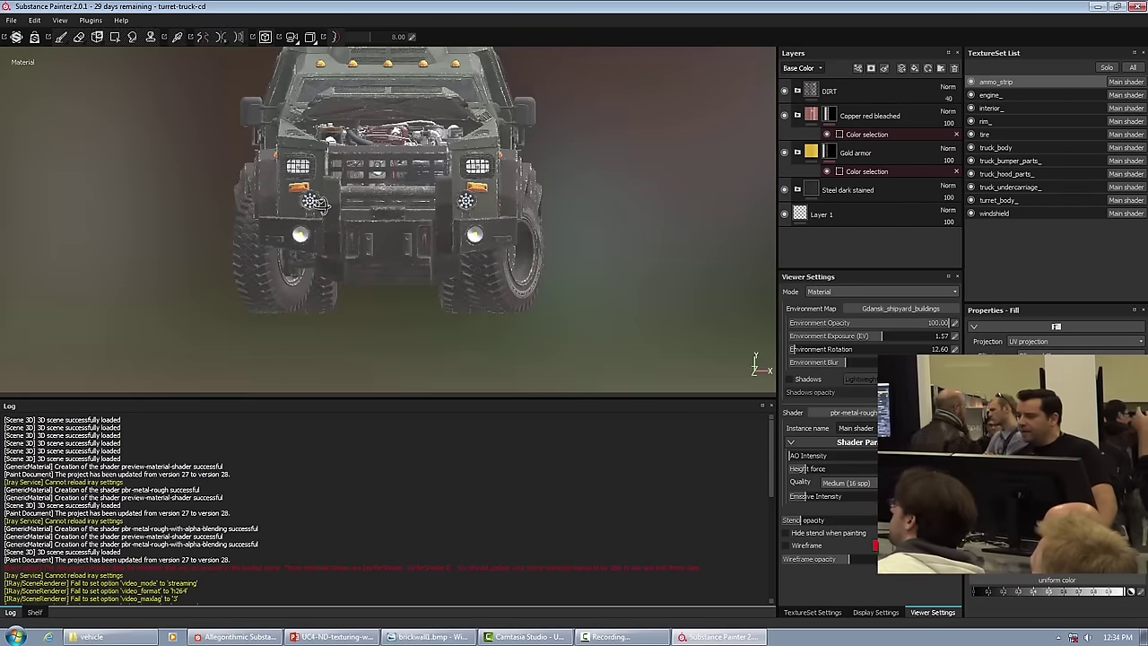
alt+drag(149, 140, 275, 61)
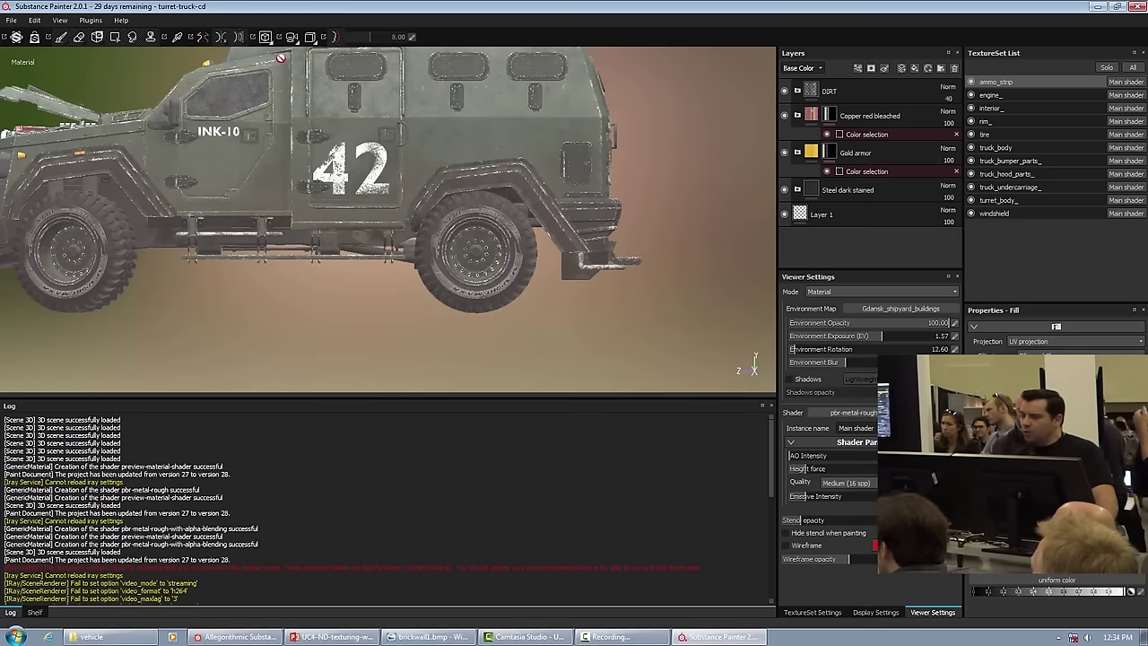
Reapply orthographic projection, frame the truck with F, and orbit to a rear three-quarter view
click(310, 37)
click(336, 66)
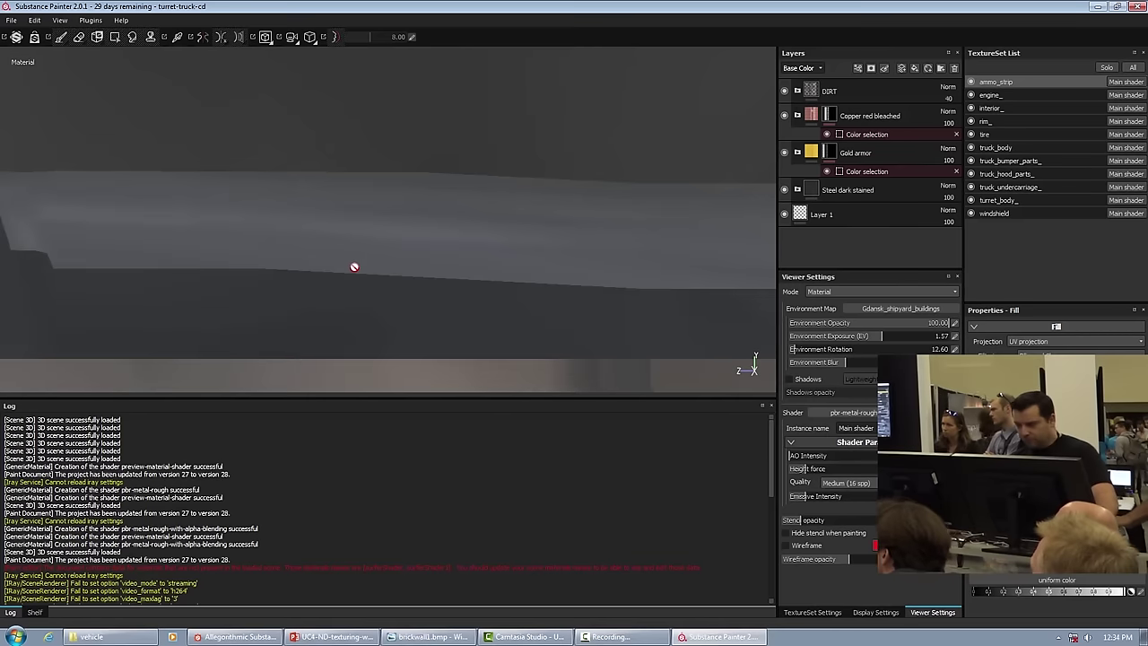
key(f)
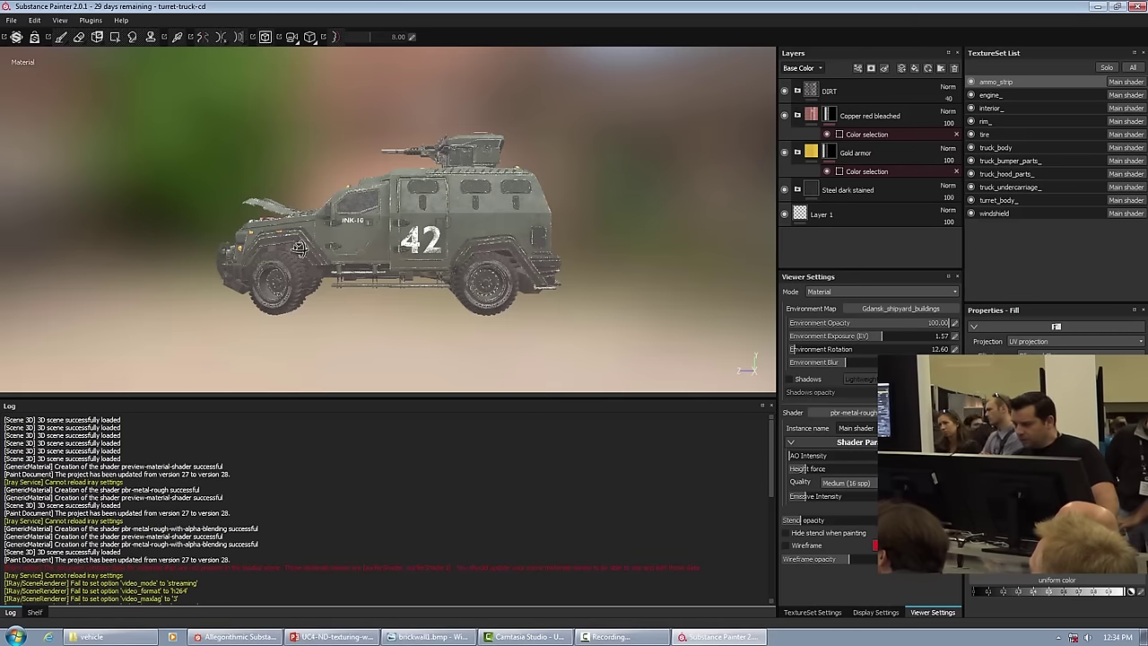
alt+drag(105, 266, 104, 266)
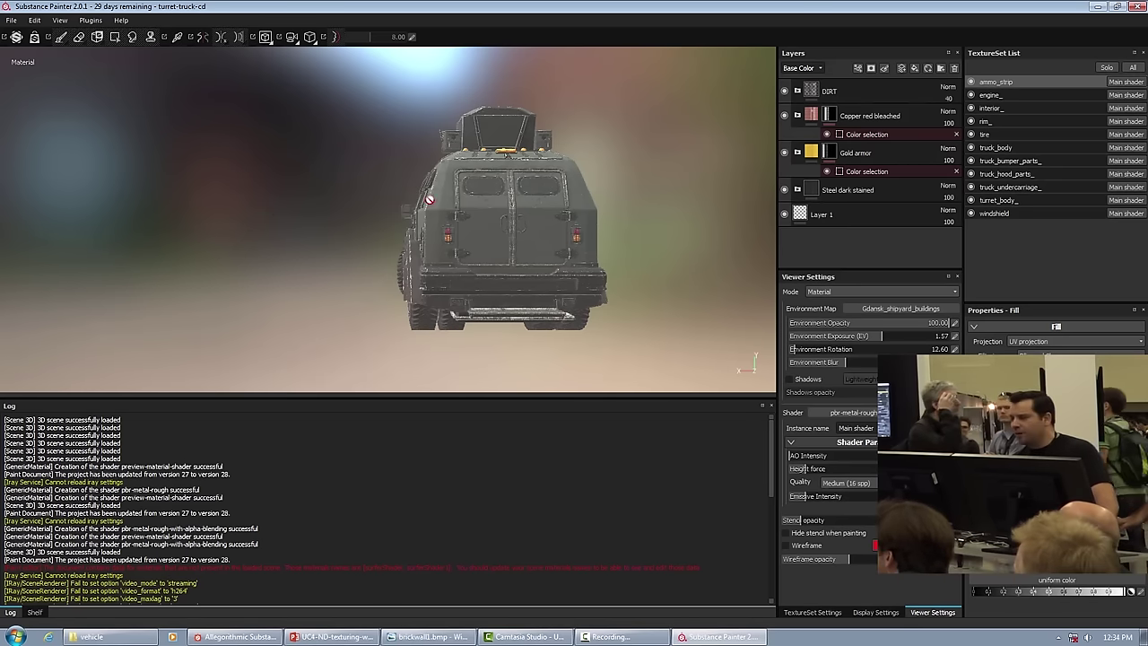
alt+drag(380, 208, 409, 195)
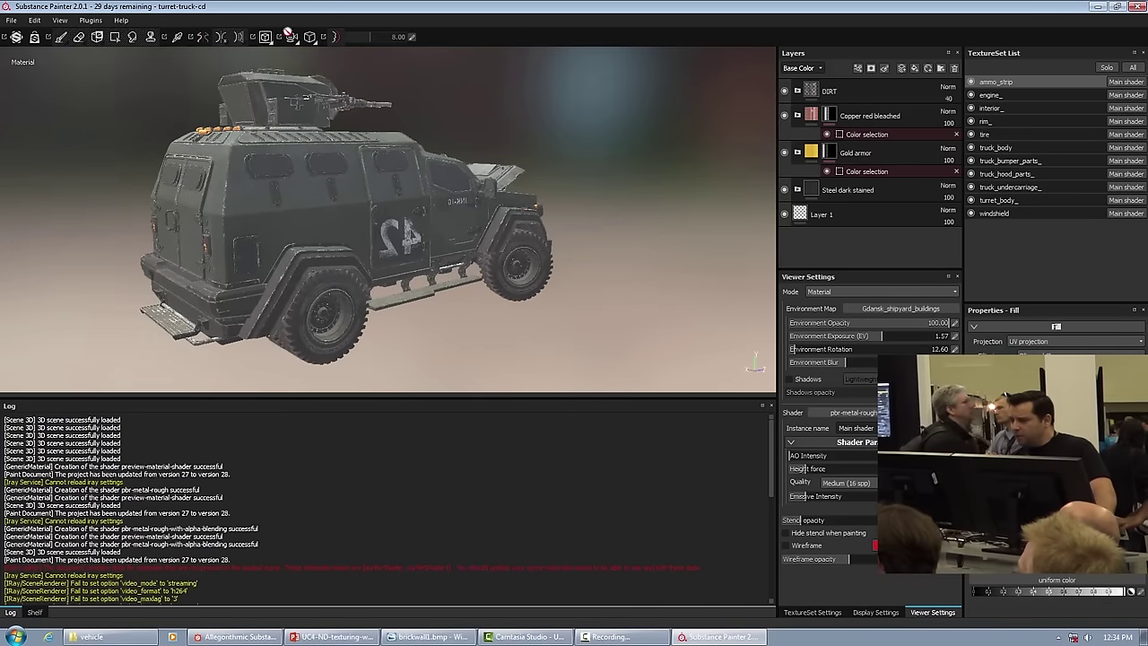
Try Free then Constrained camera rotation while orbiting the truck to a side view
click(288, 40)
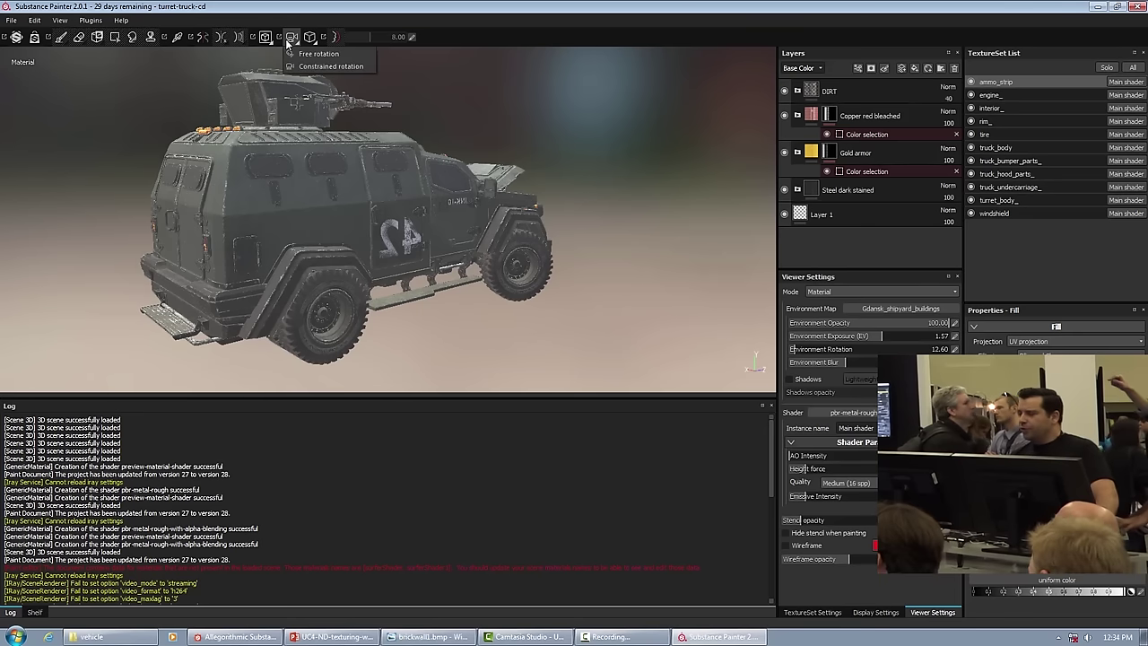
click(327, 66)
click(610, 229)
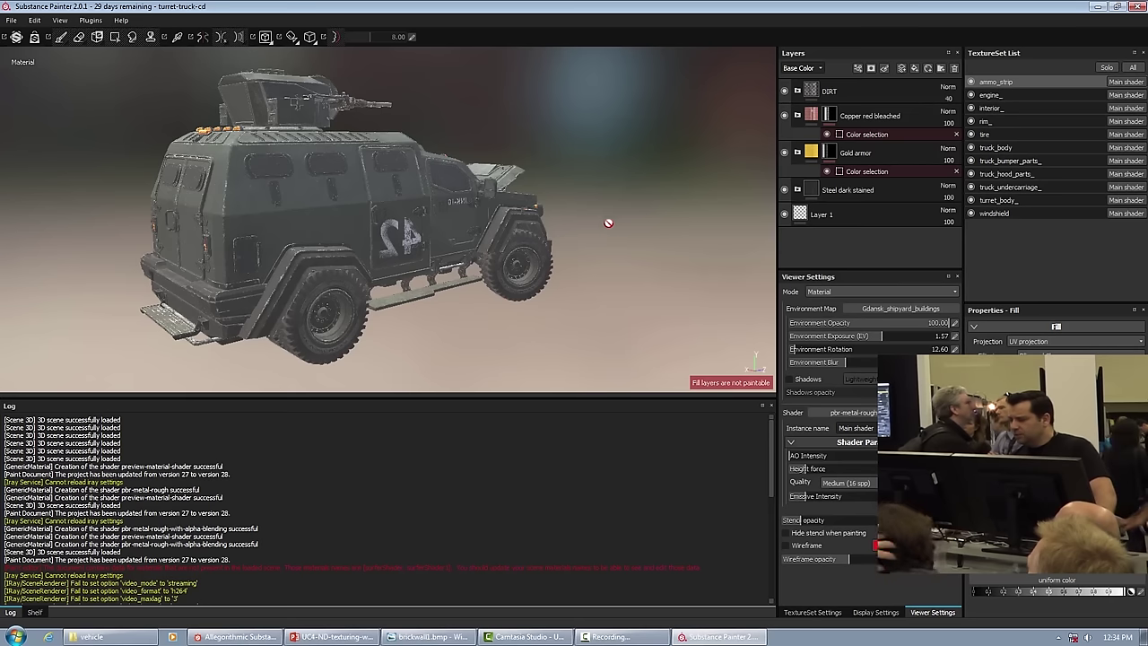
click(291, 38)
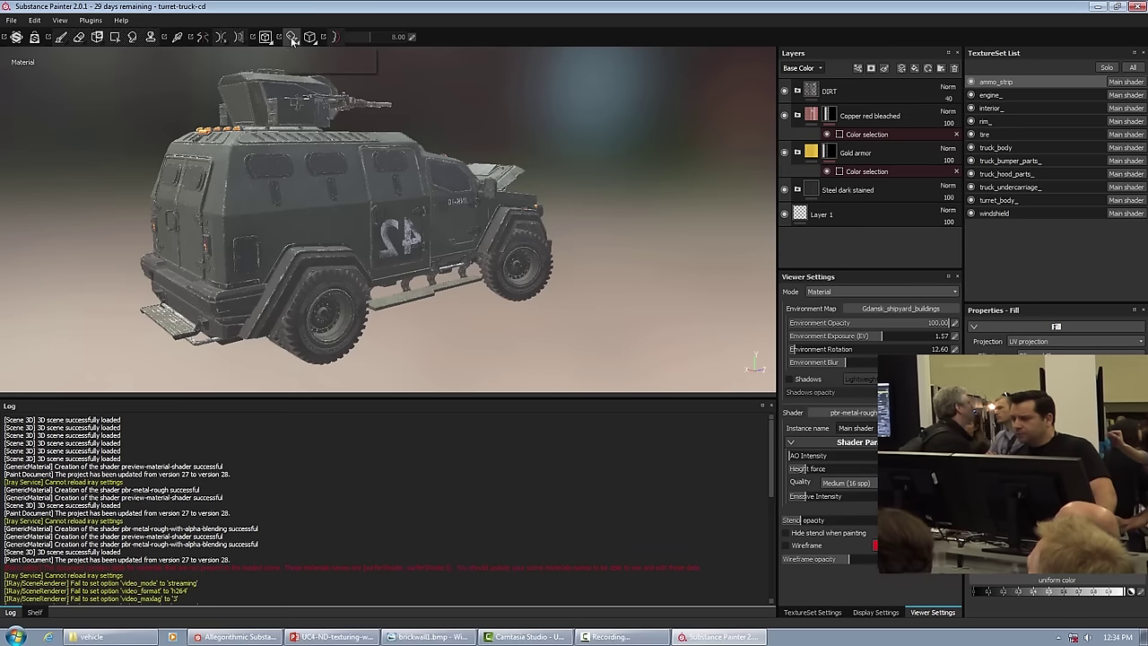
click(318, 68)
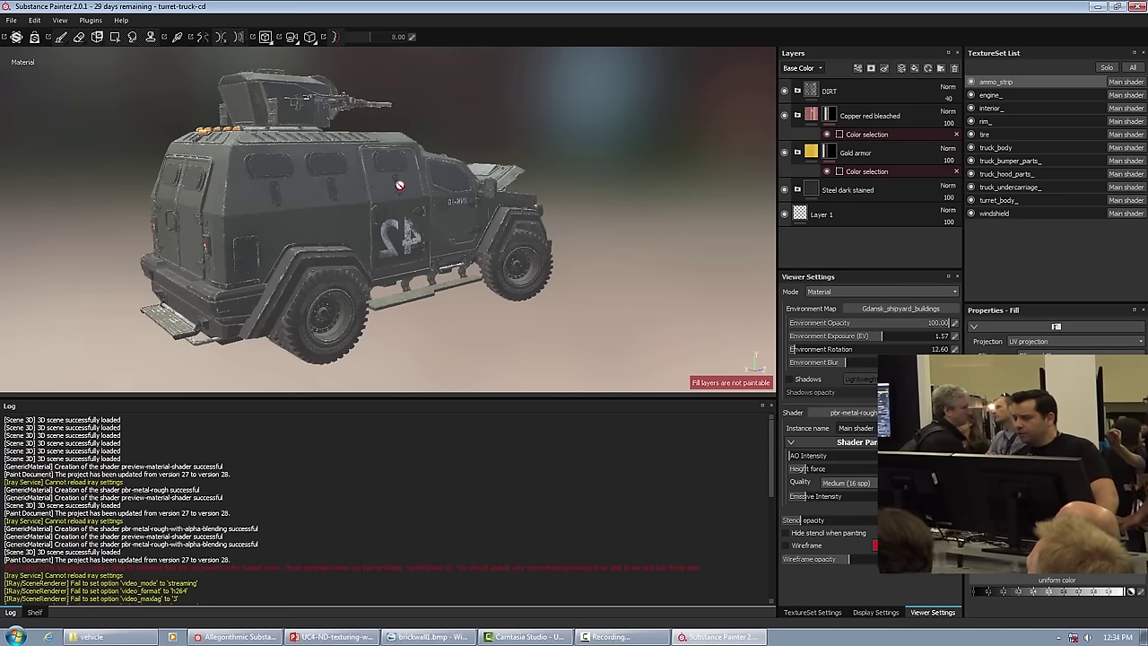
alt+drag(350, 192, 308, 59)
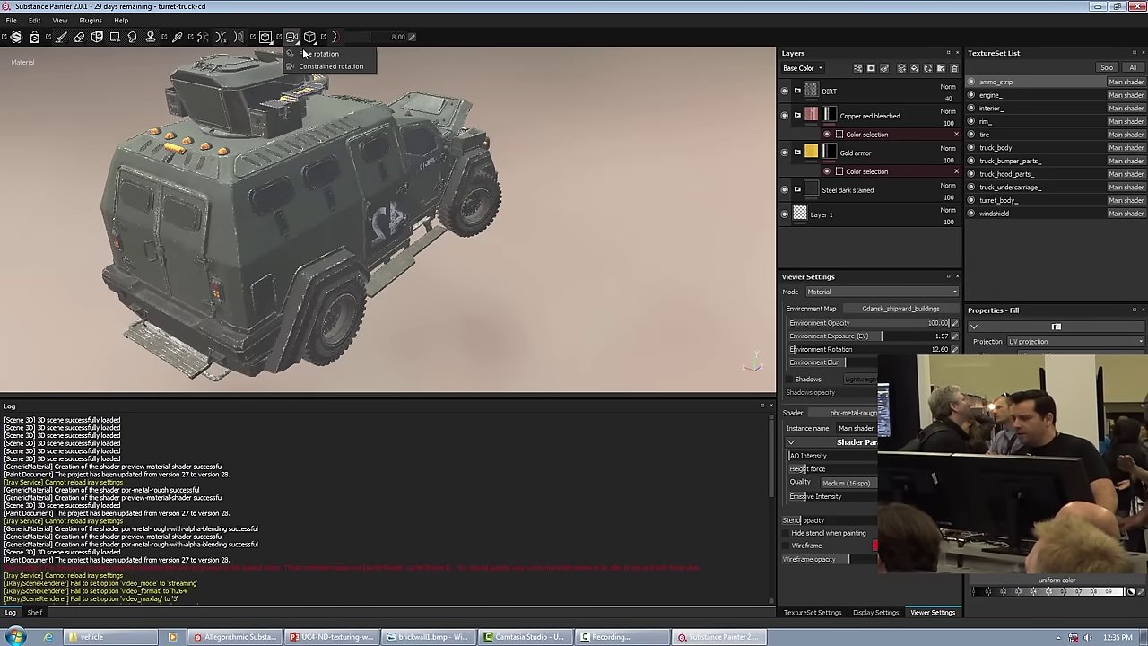
alt+drag(337, 111, 306, 63)
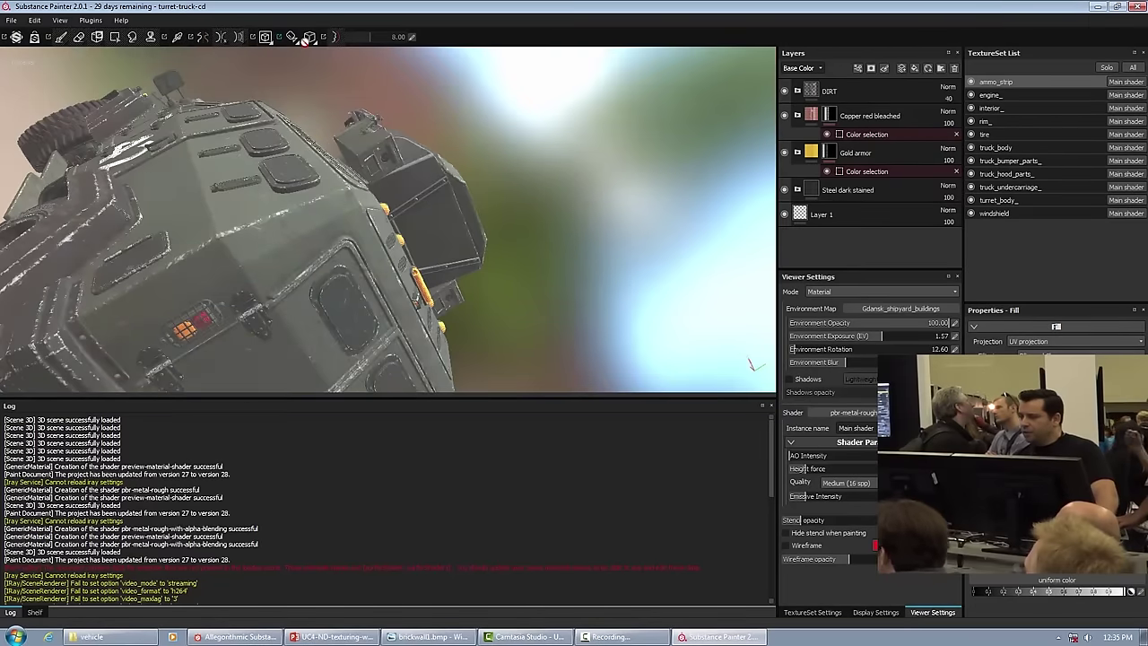
With Constrained rotation, orbit around the truck through side and rear-side views
click(292, 38)
click(315, 67)
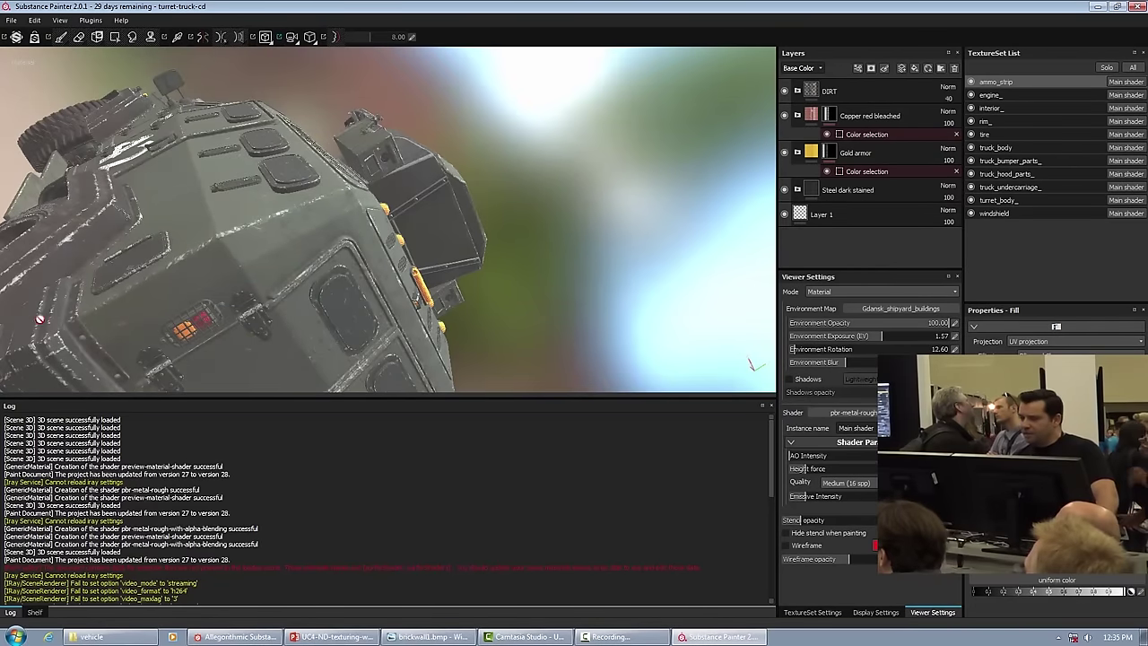
alt+drag(467, 249, 117, 187)
alt+drag(185, 205, 388, 246)
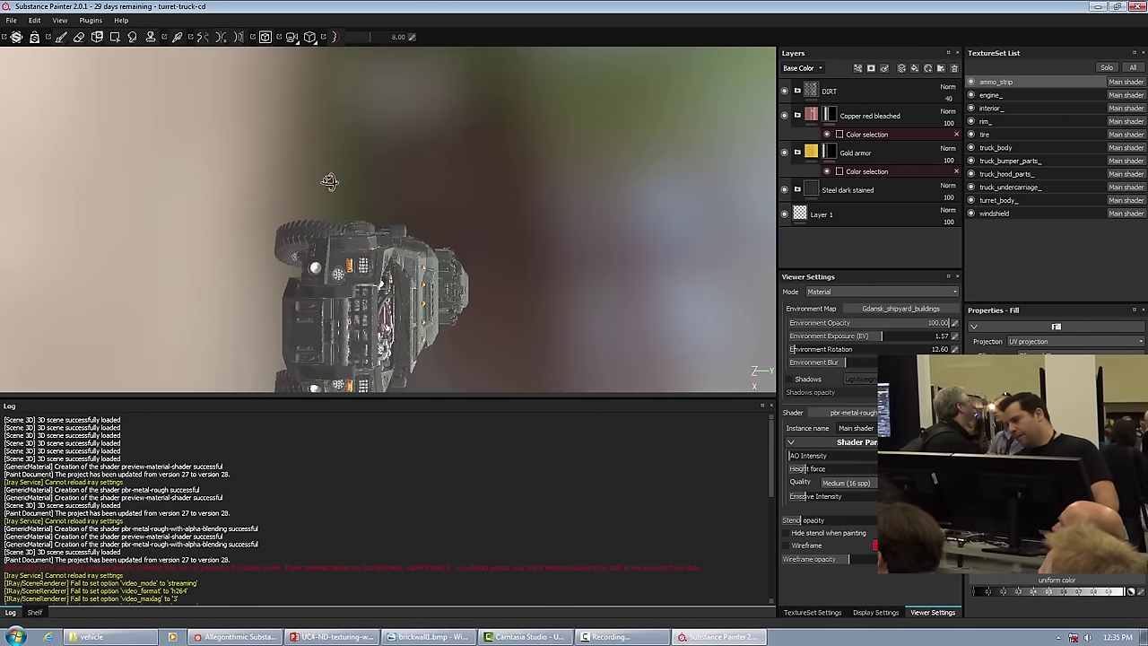
alt+drag(315, 169, 380, 213)
alt+drag(465, 278, 422, 269)
Switch back to Free rotation and frame a flat side-on close-up of the INK-10 door
click(292, 37)
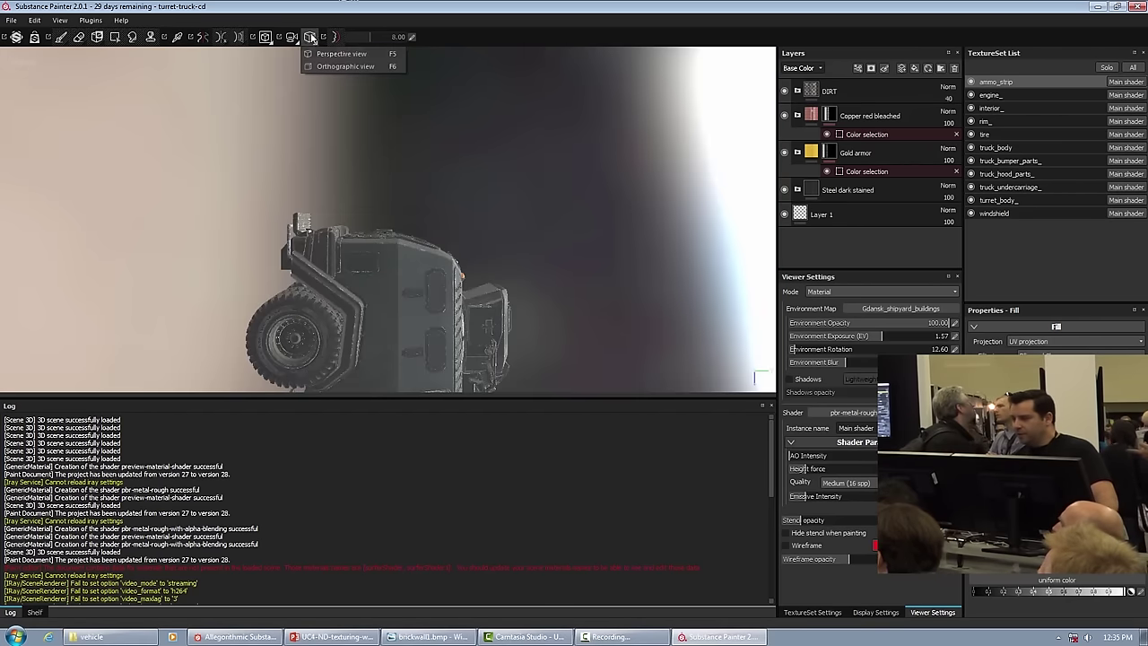
click(307, 54)
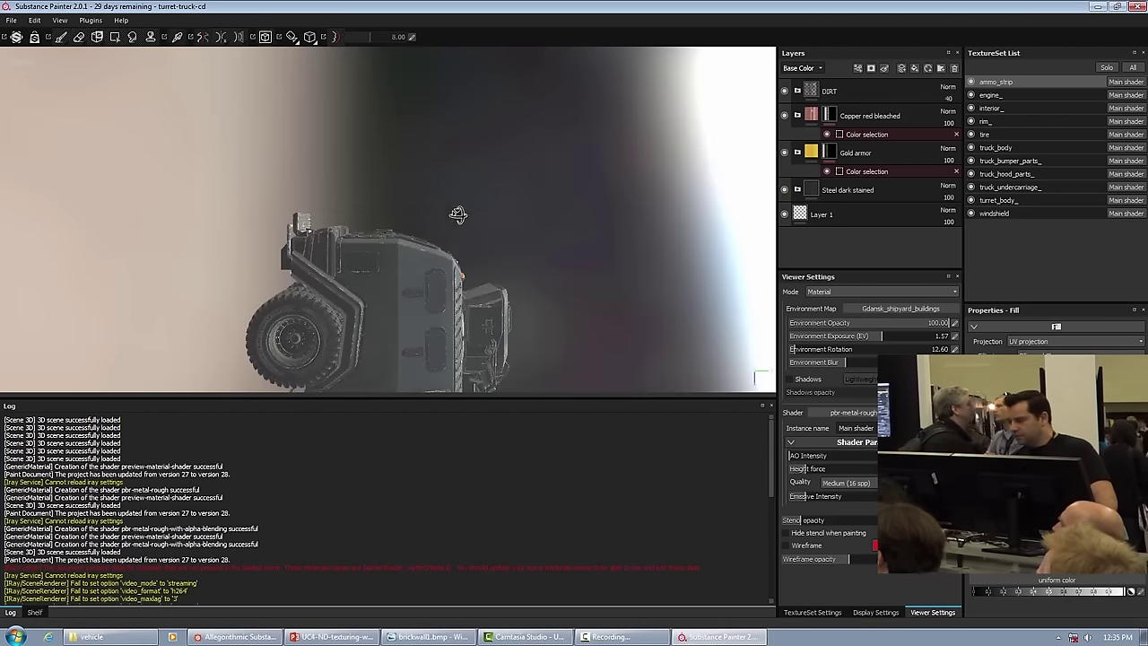
alt+drag(441, 213, 482, 212)
alt+drag(444, 336, 416, 285)
alt+drag(433, 178, 403, 170)
scroll(386, 234, up, 5)
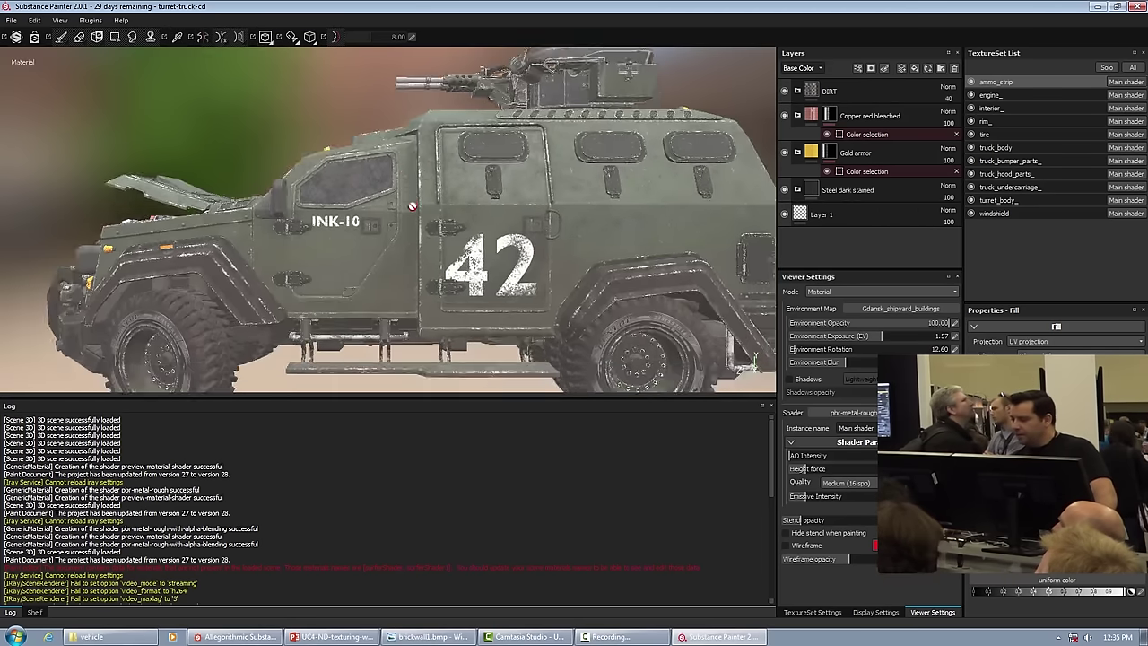
scroll(386, 233, down, 5)
Frame the whole truck from three-quarter front and bring up the viewport display modes
alt+drag(386, 241, 382, 247)
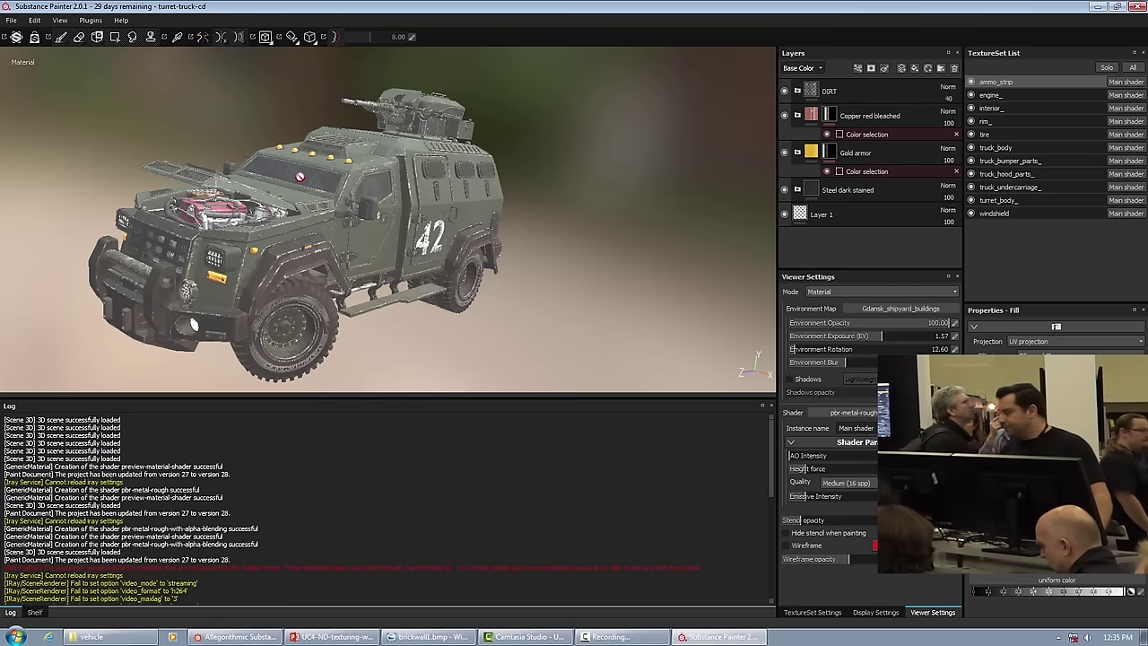
click(266, 37)
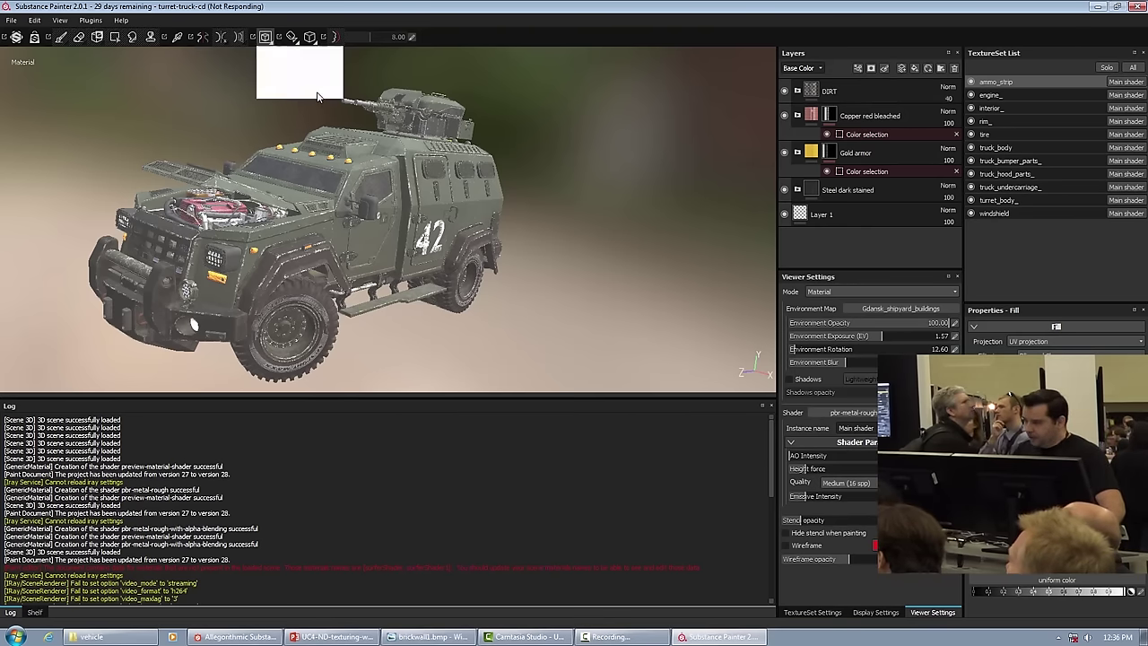
Render the viewport in Iray and enlarge the environment dome radius to 176.23
click(305, 92)
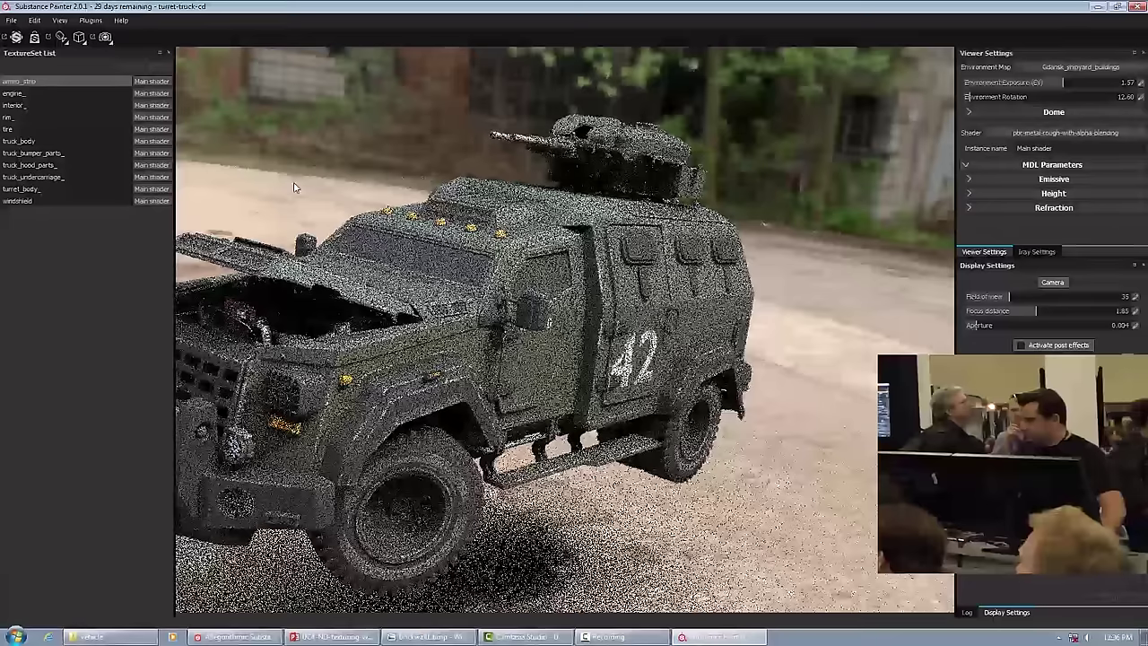
alt+drag(628, 260, 711, 260)
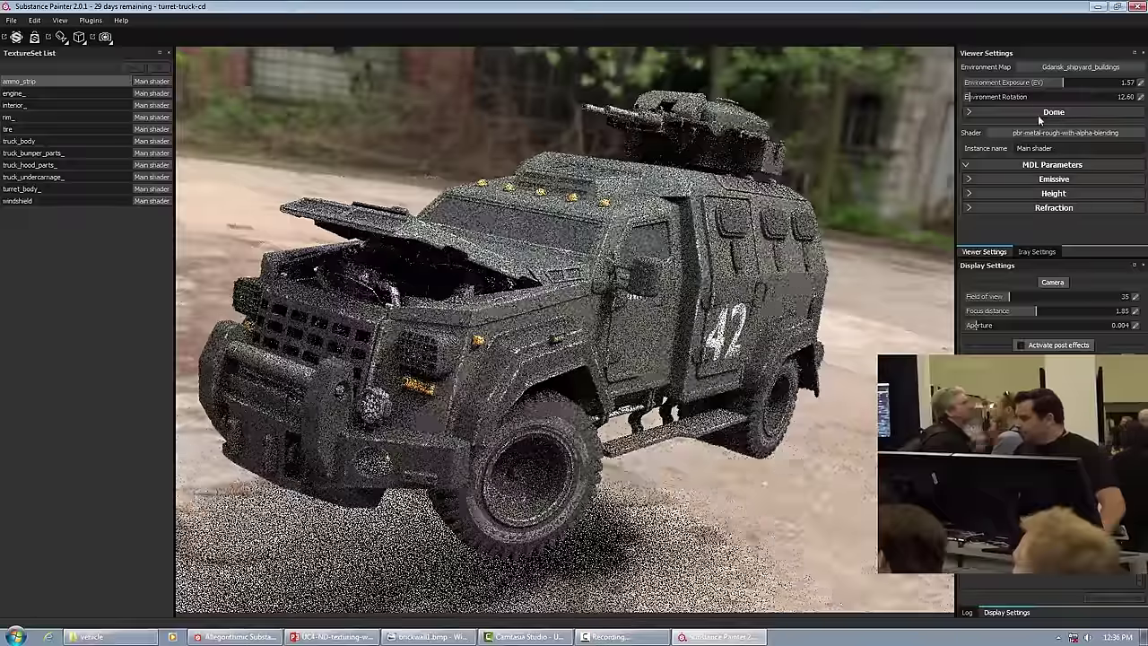
click(1041, 113)
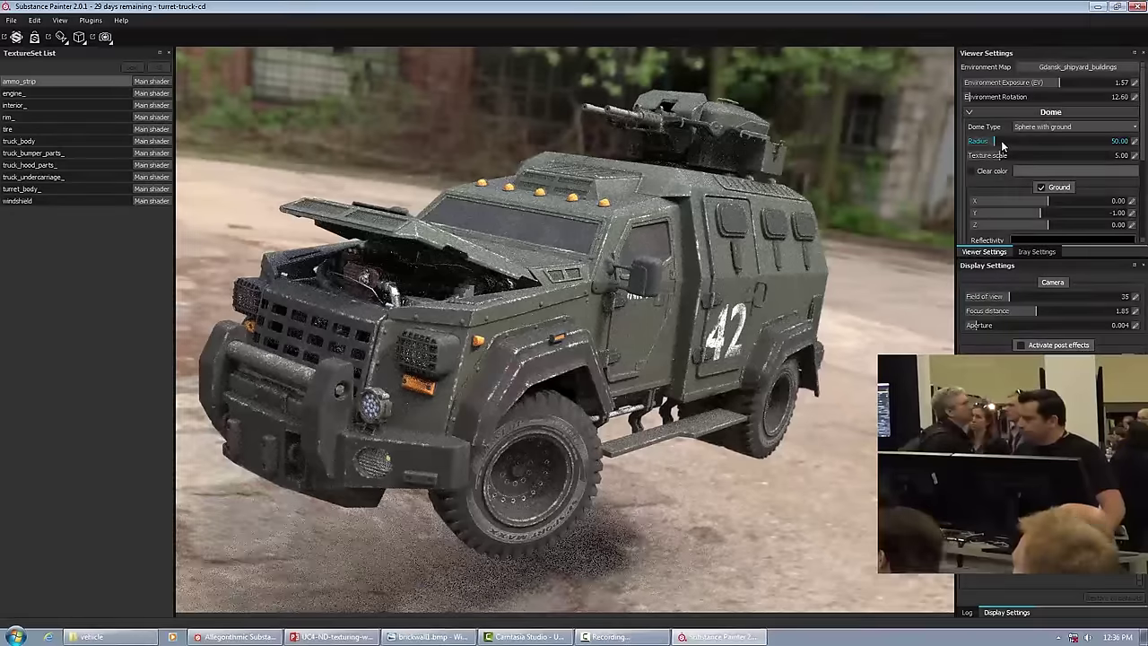
mouse_move(1001, 141)
mouse_down()
mouse_move(1018, 156)
mouse_move(999, 157)
mouse_up()
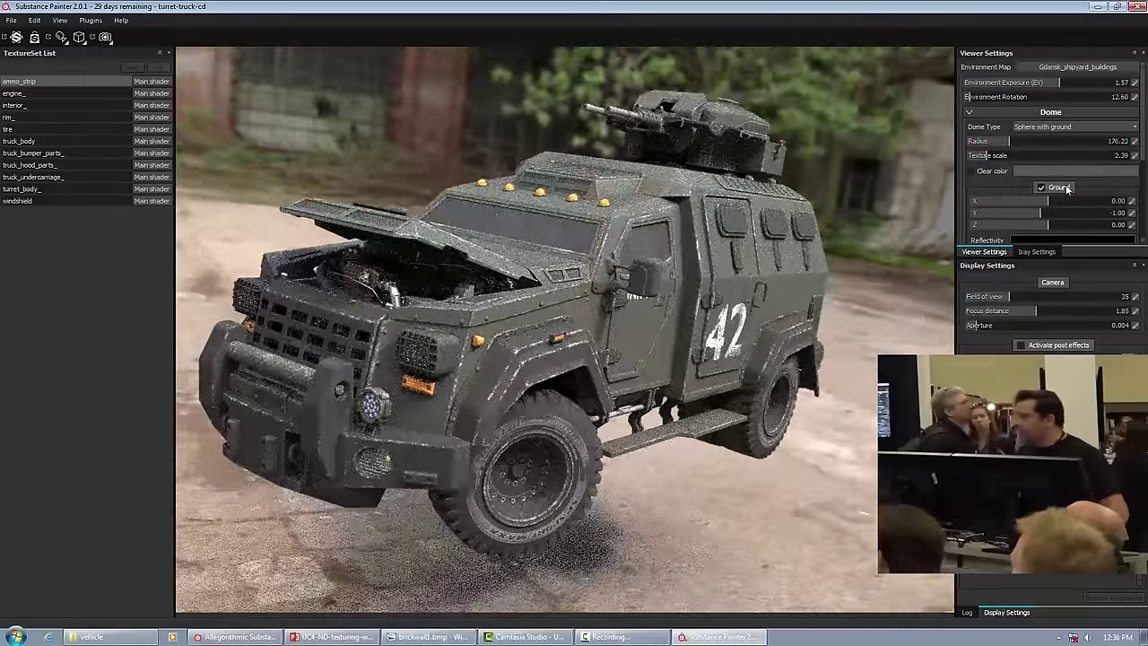
Set the dome ground Y offset to -0.51 so the truck rests on the ground
drag(1043, 216, 1046, 216)
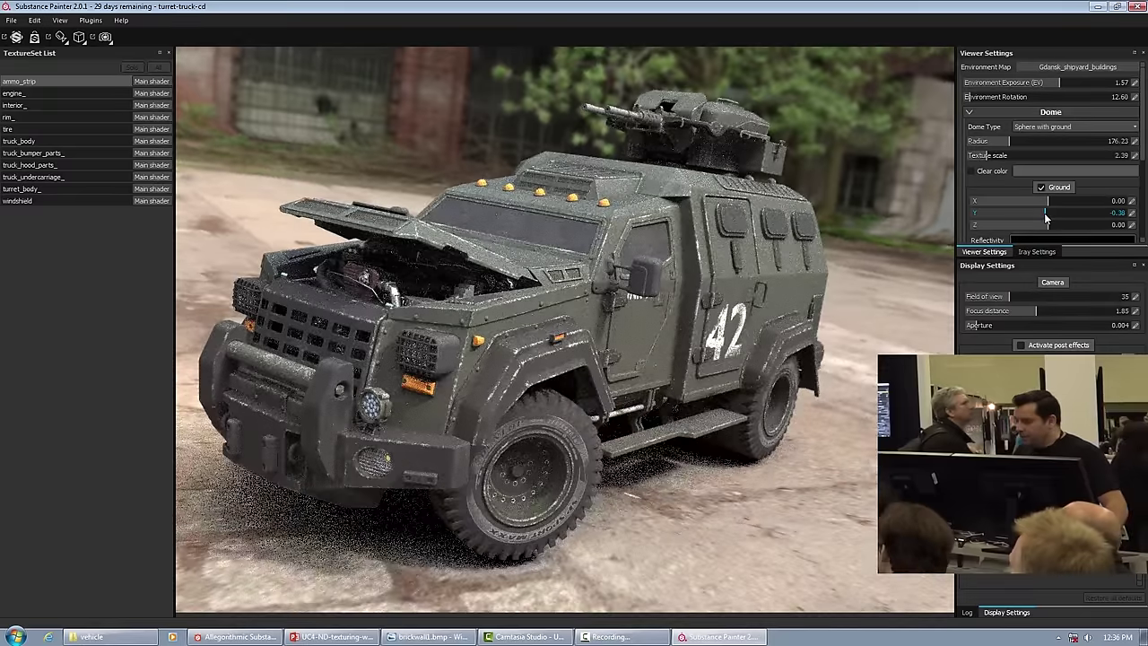
drag(1045, 216, 1048, 216)
click(1129, 212)
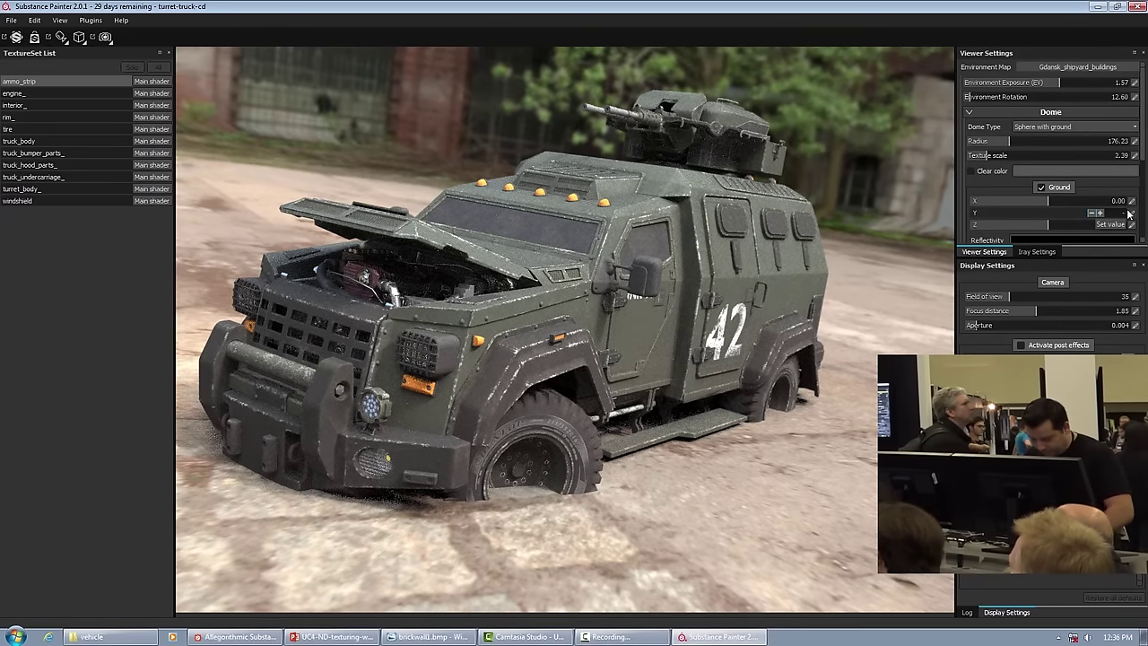
text(-0.51)
key(Return)
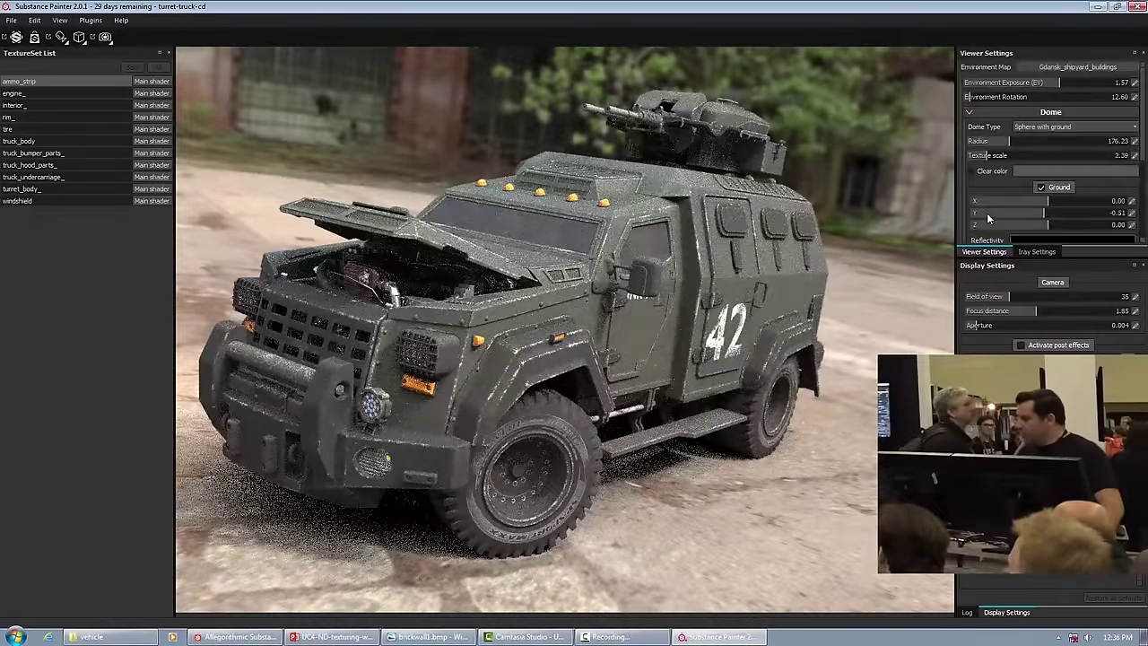
scroll(985, 217, down, 2)
scroll(986, 215, down, 6)
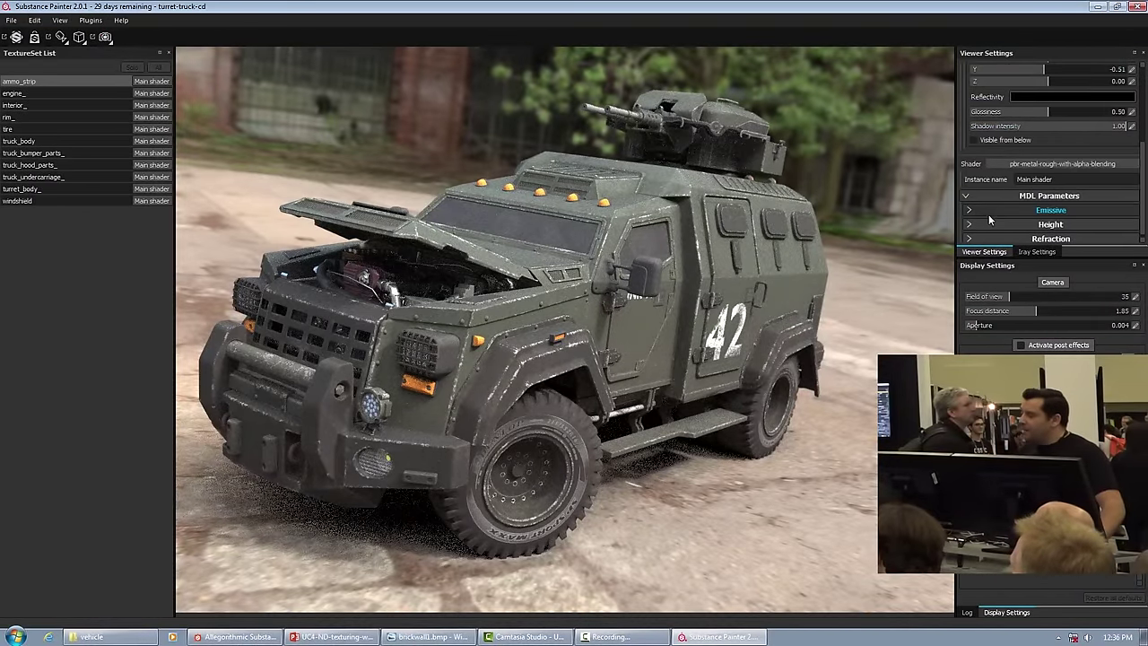
Raise the MDL Emissive Intensity to 5.07 and orbit closer to the truck's front
click(1024, 211)
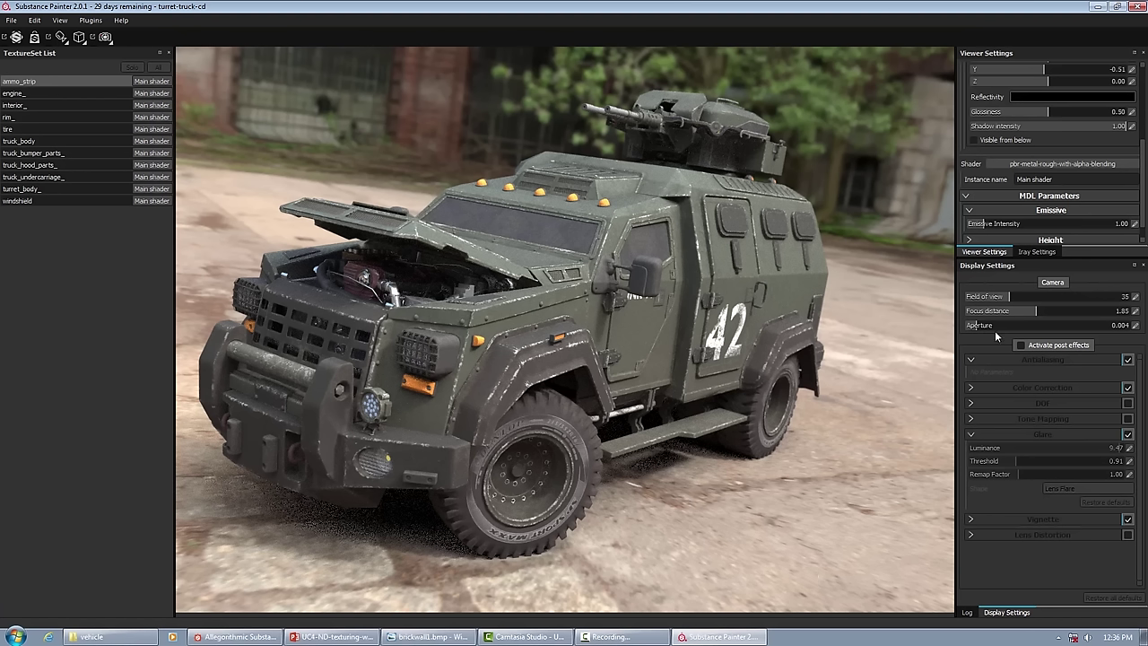
drag(1000, 224, 1050, 226)
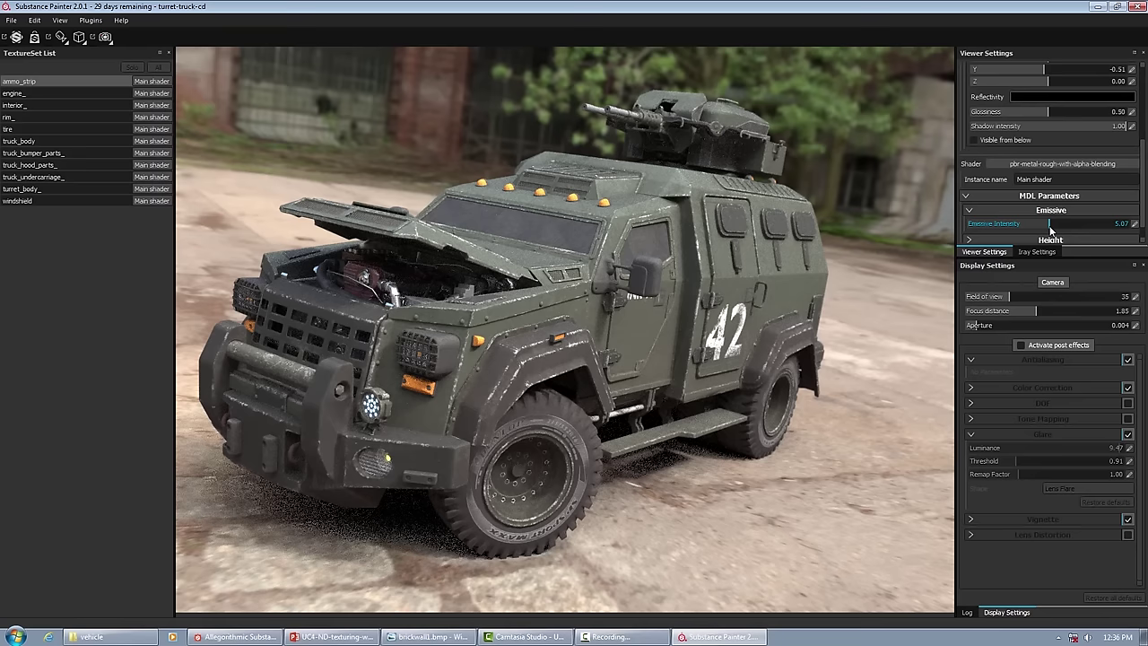
alt+drag(864, 292, 906, 296)
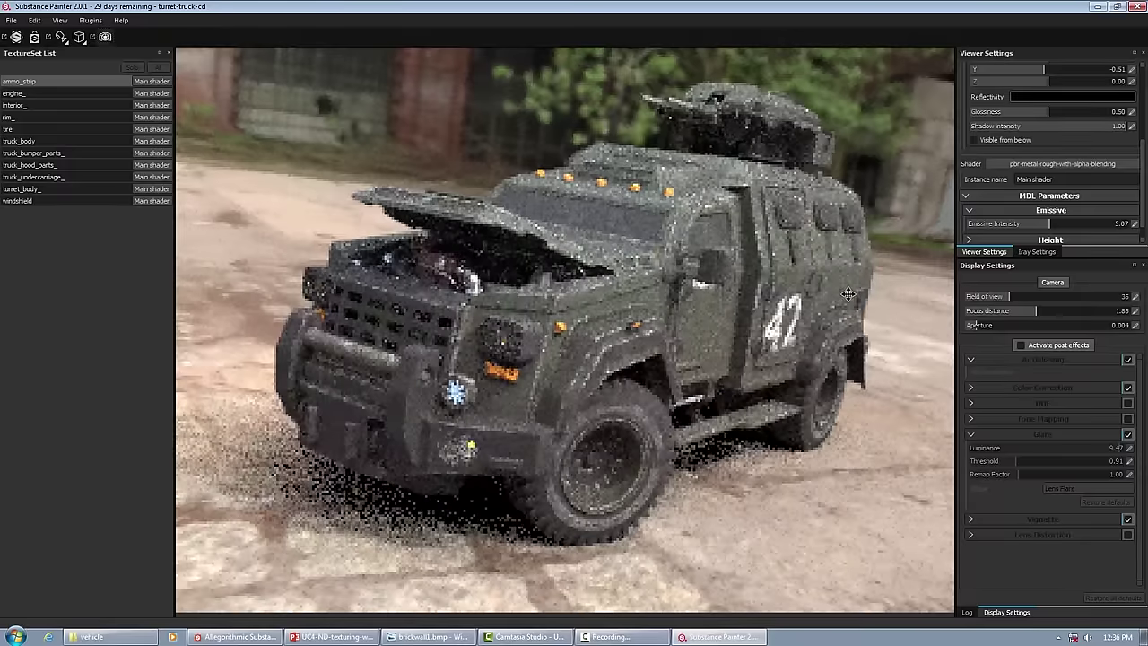
scroll(1019, 232, down, 1)
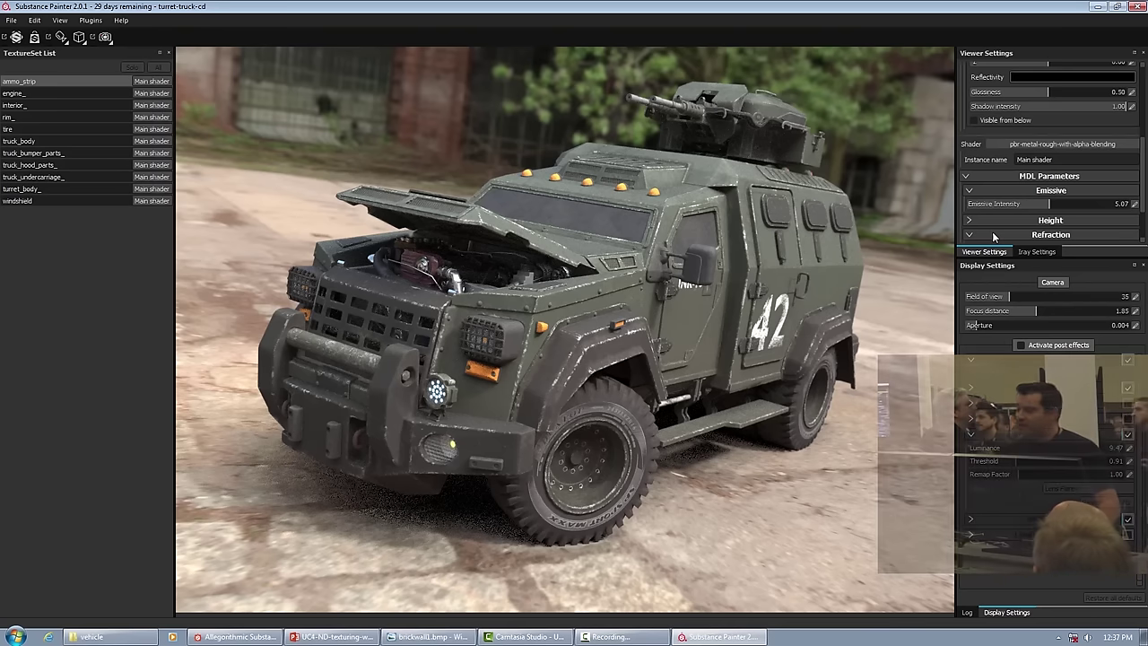
Give the dome ground white reflectivity and a glossiness of 0.73
scroll(1024, 217, down, 2)
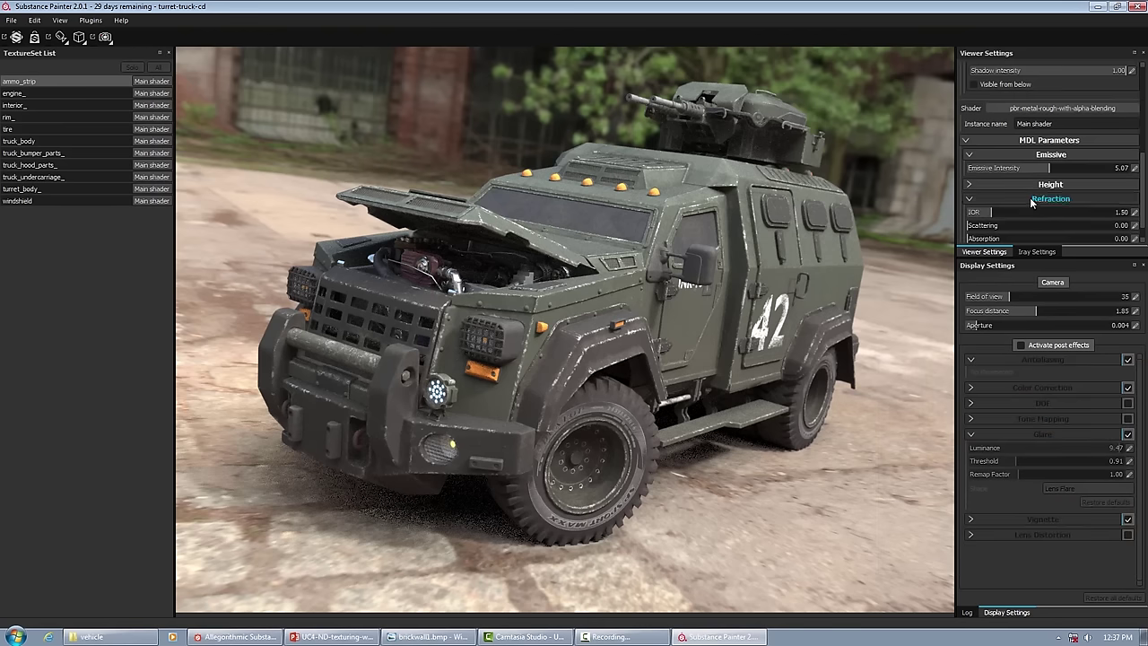
scroll(1013, 200, down, 1)
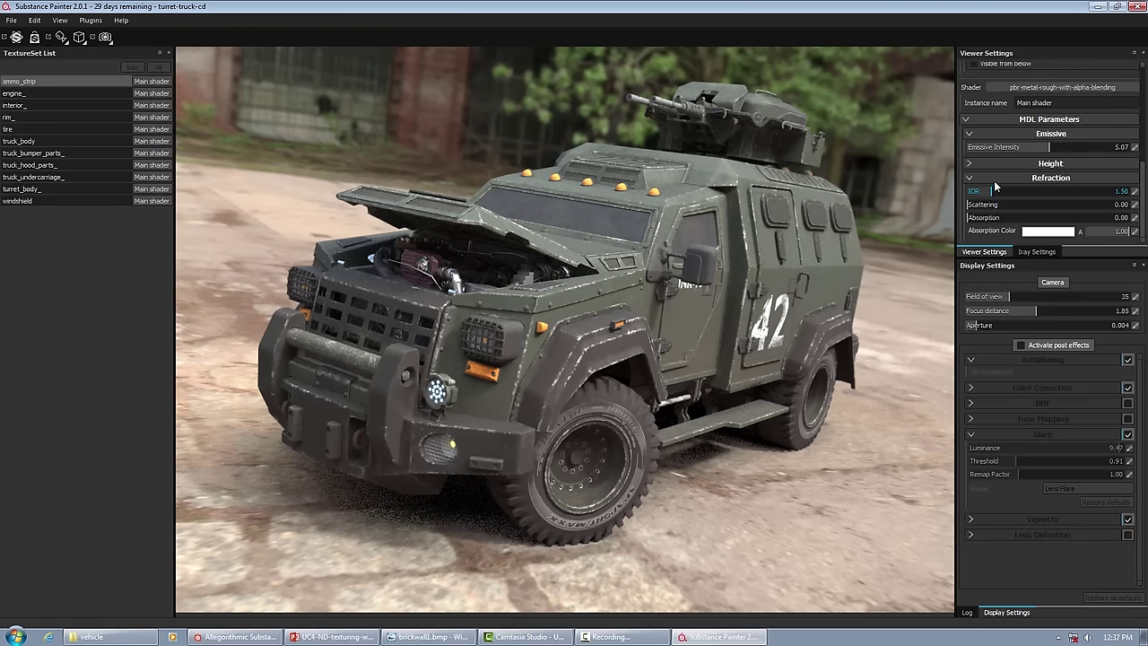
scroll(997, 186, up, 2)
scroll(1000, 180, up, 2)
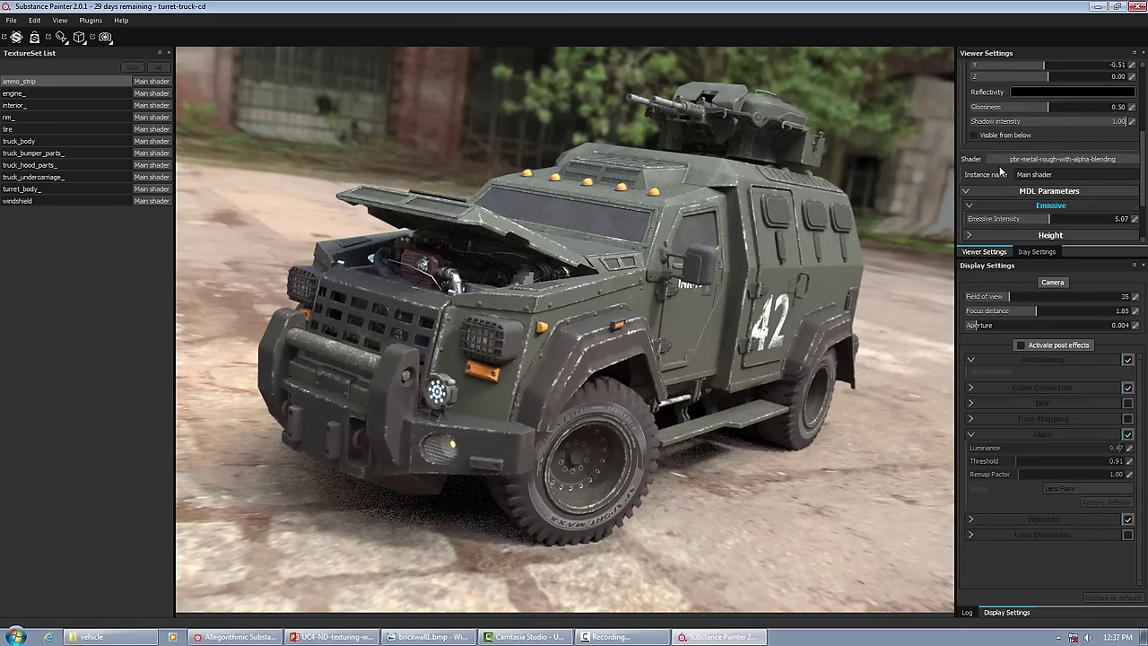
click(1026, 90)
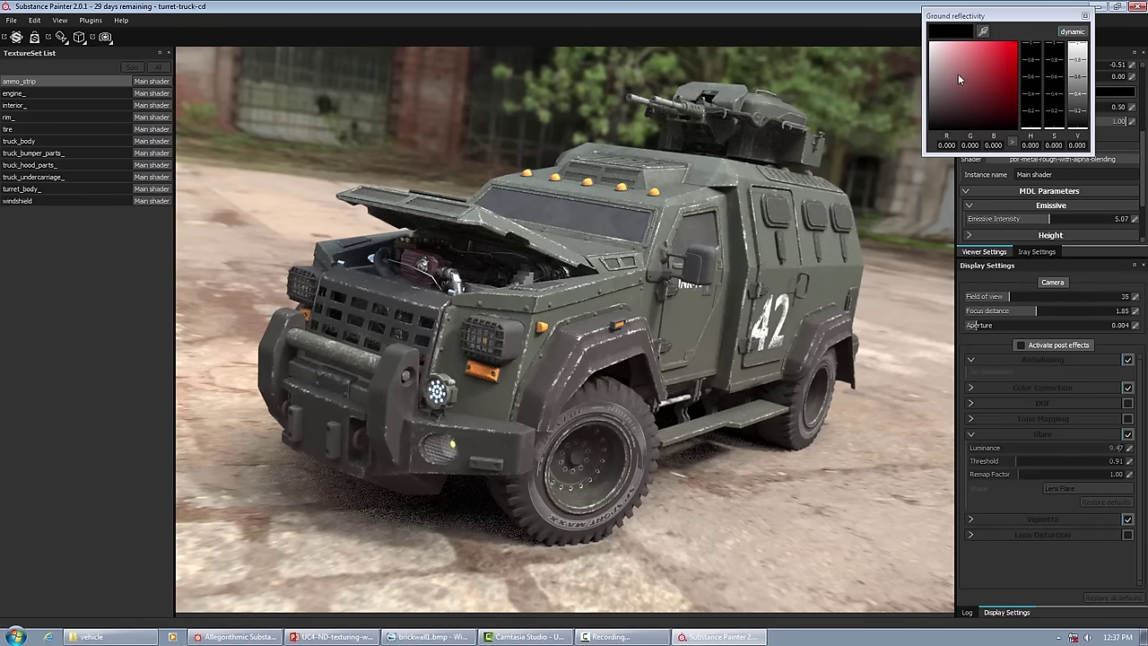
click(1086, 17)
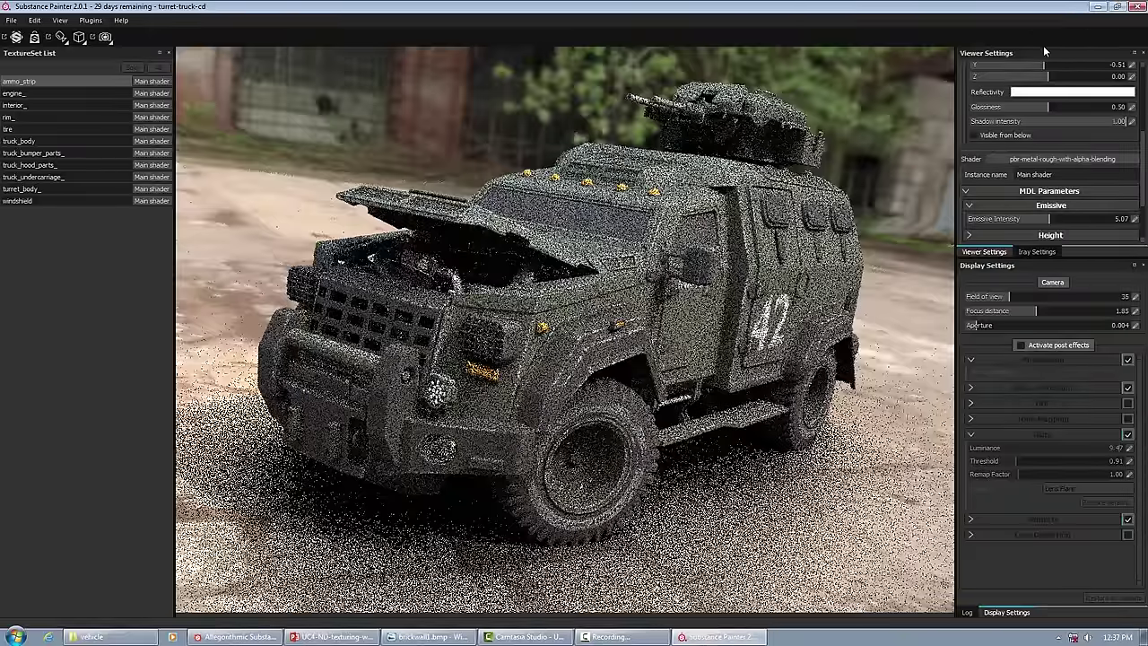
drag(1038, 105, 1001, 105)
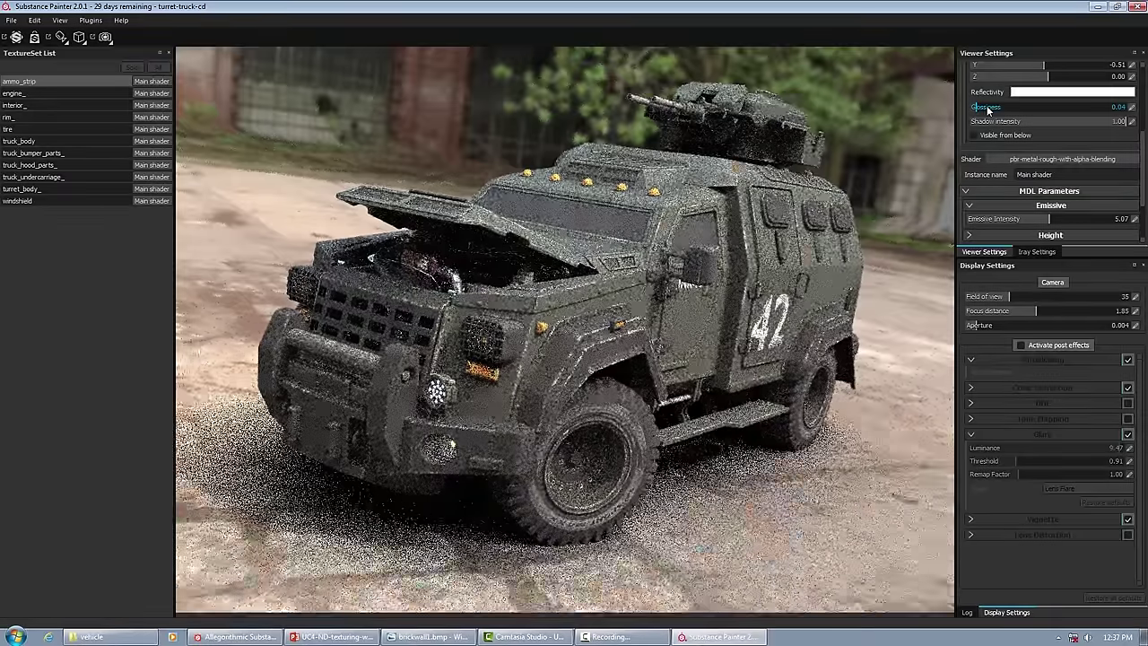
drag(1014, 110, 1086, 115)
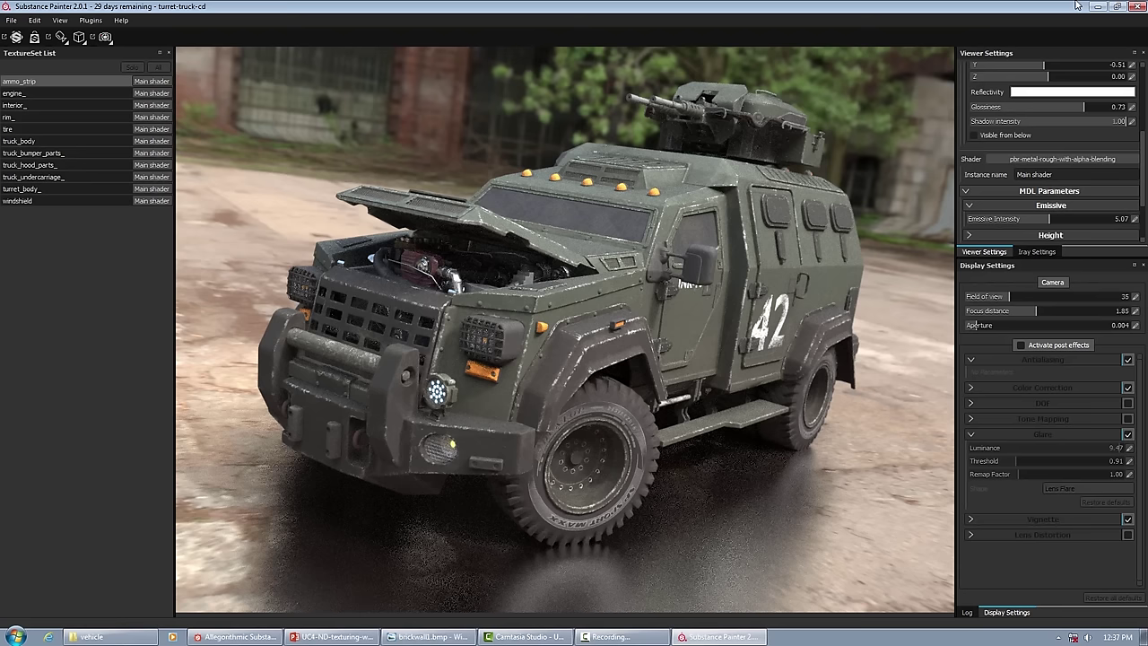
scroll(1051, 131, up, 3)
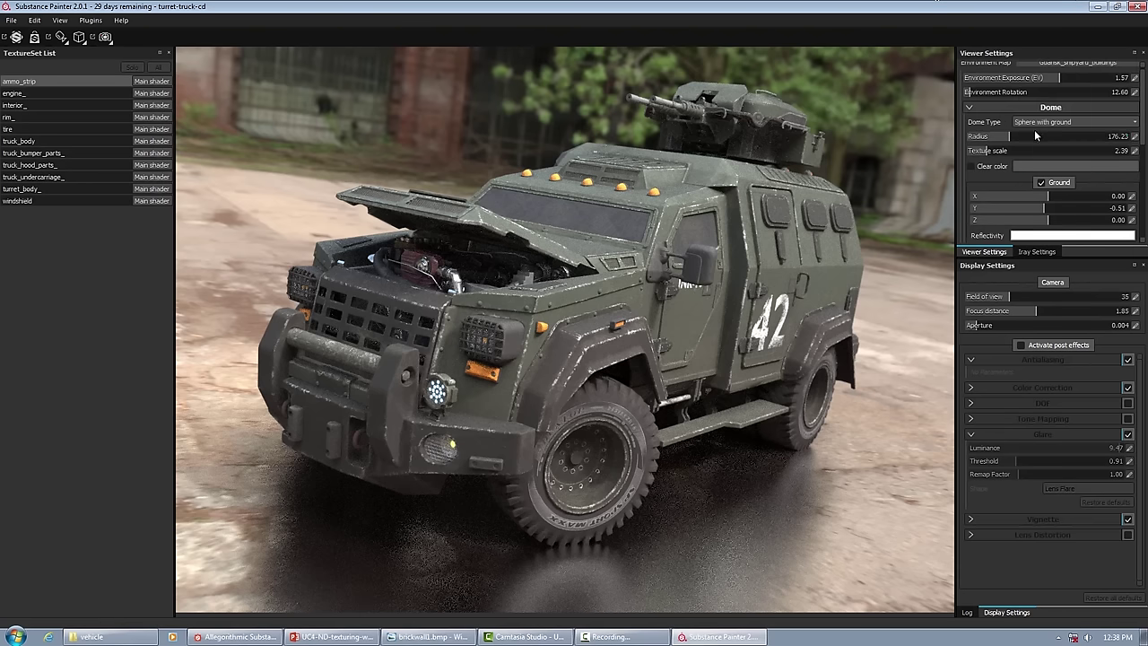